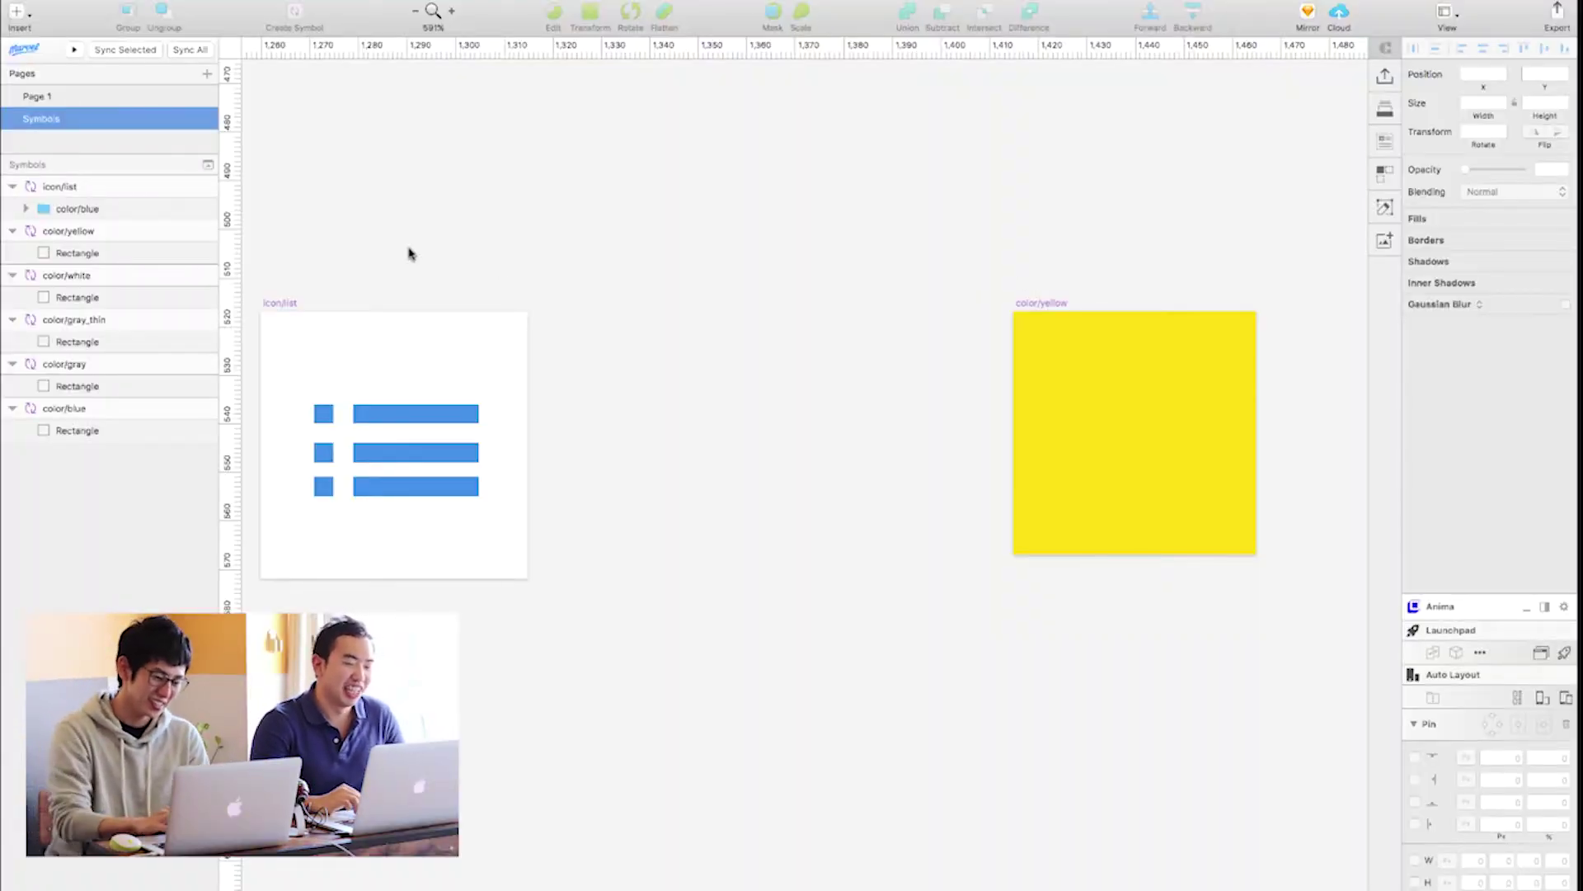
- Select the icon/list artboard to check its size
scroll(410, 253, "left", 6)
scroll(410, 253, "up", 2)
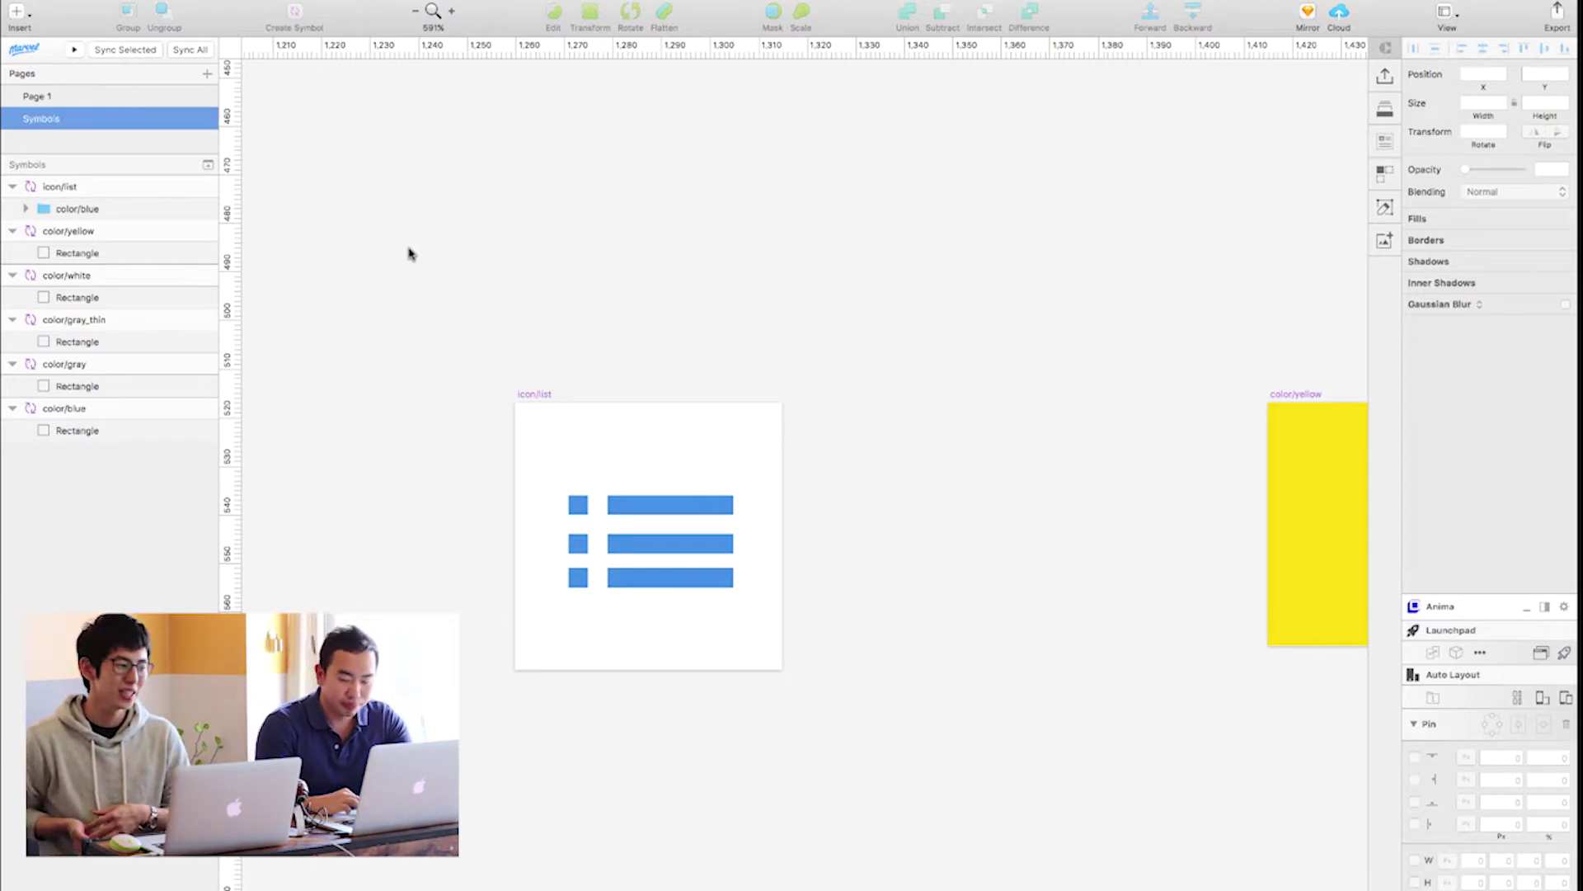
scroll(598, 301, "right", 5)
scroll(598, 301, "right", 3)
scroll(598, 301, "left", 2)
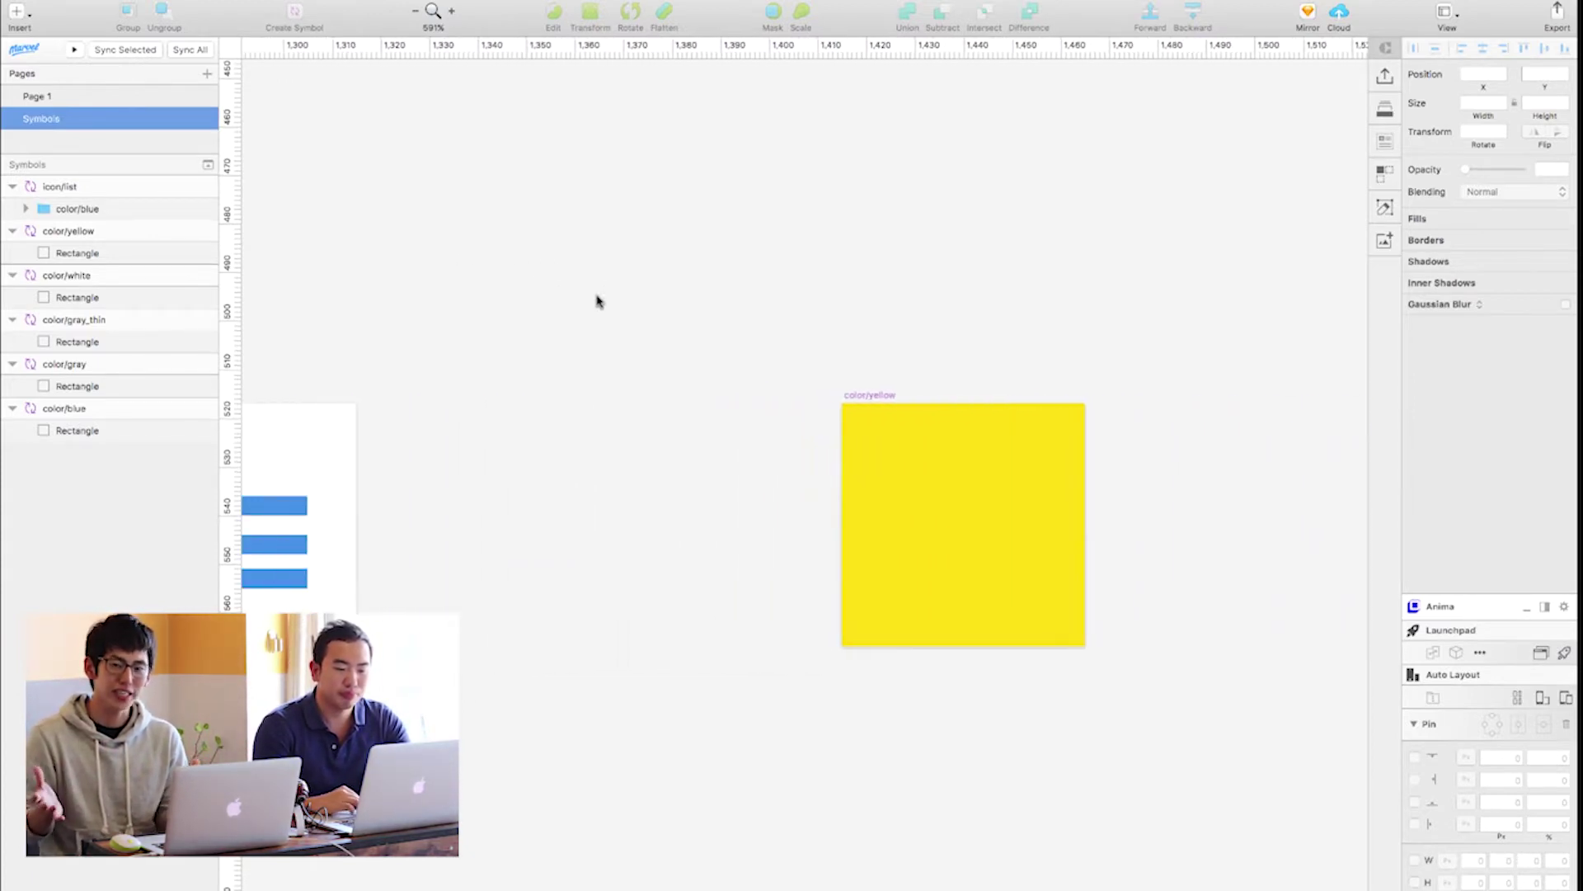
scroll(598, 301, "left", 4)
scroll(598, 301, "left", 2)
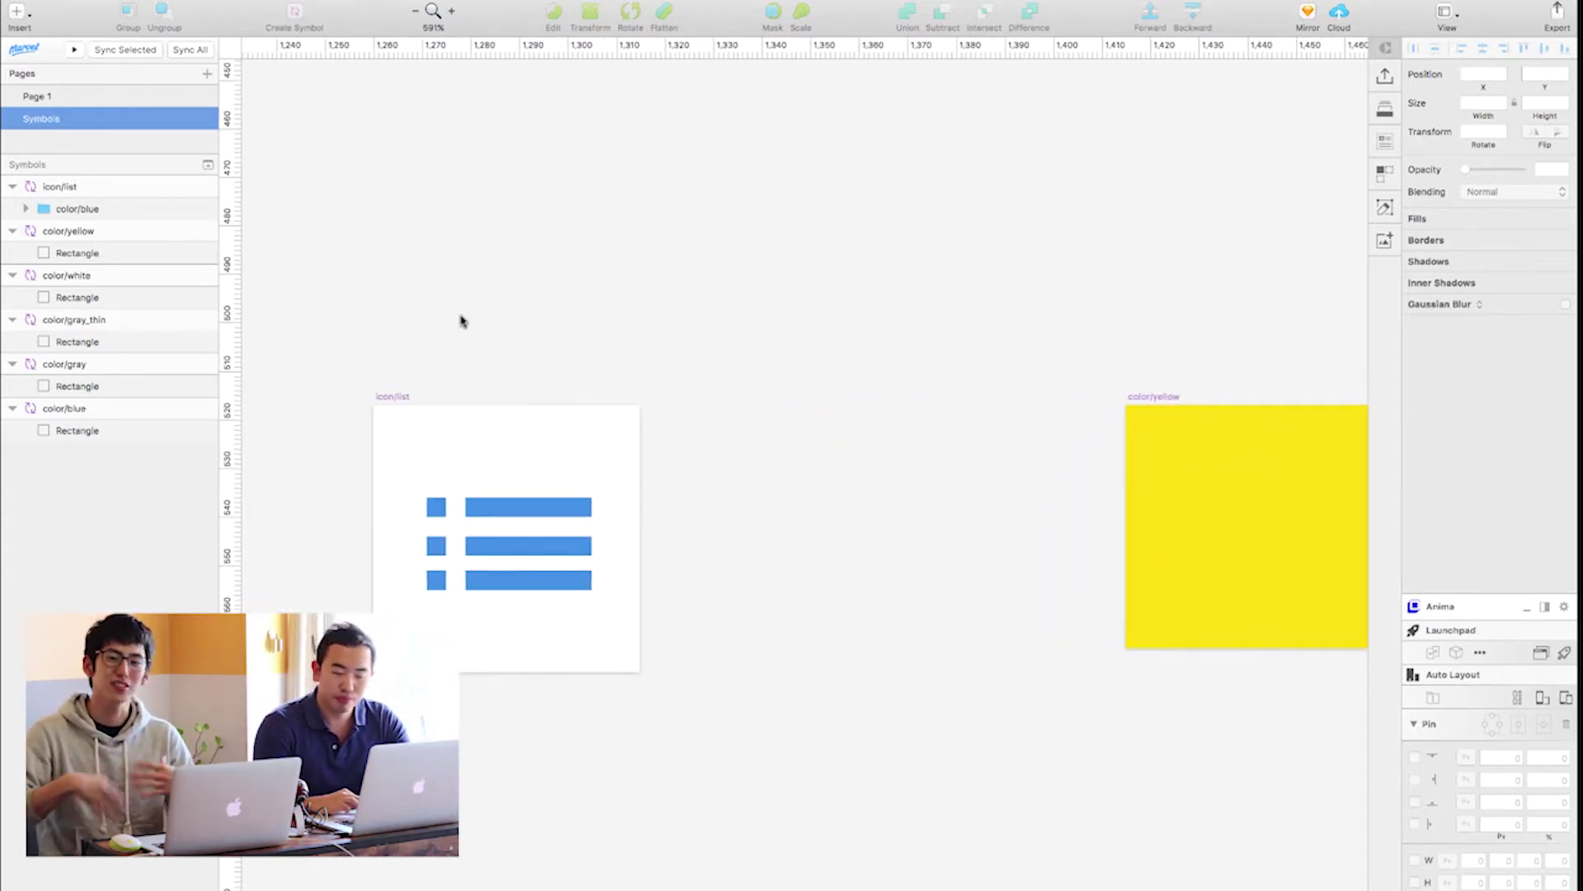
left_click(391, 393)
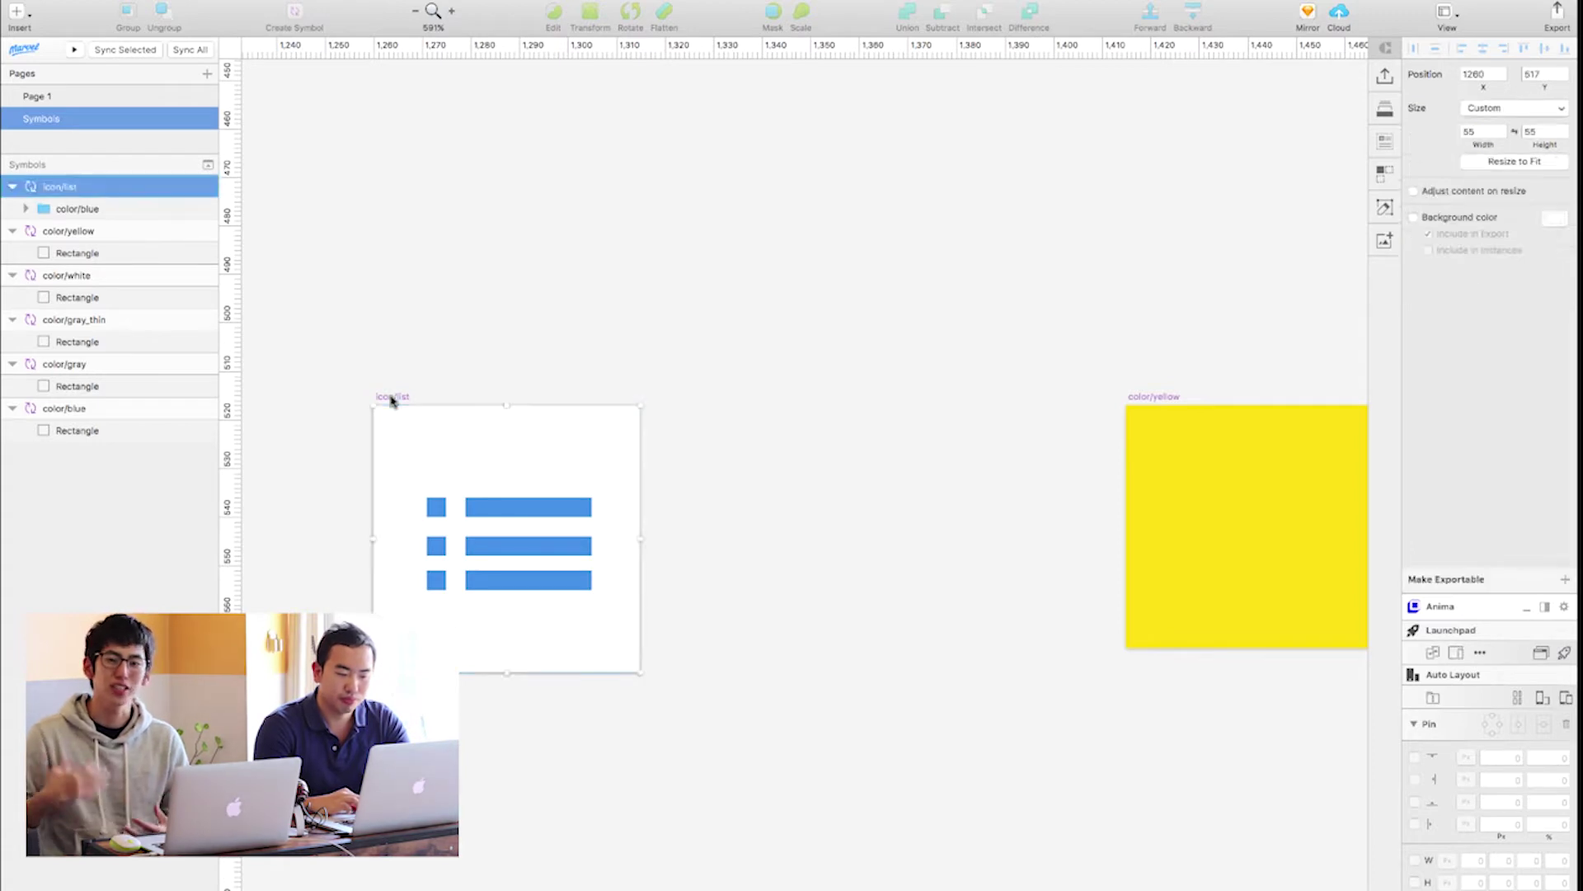
left_click(452, 315)
scroll(453, 315, "left", 2)
scroll(453, 314, "down", 2)
scroll(453, 315, "left", 1)
scroll(452, 314, "down", 1)
left_click(418, 371)
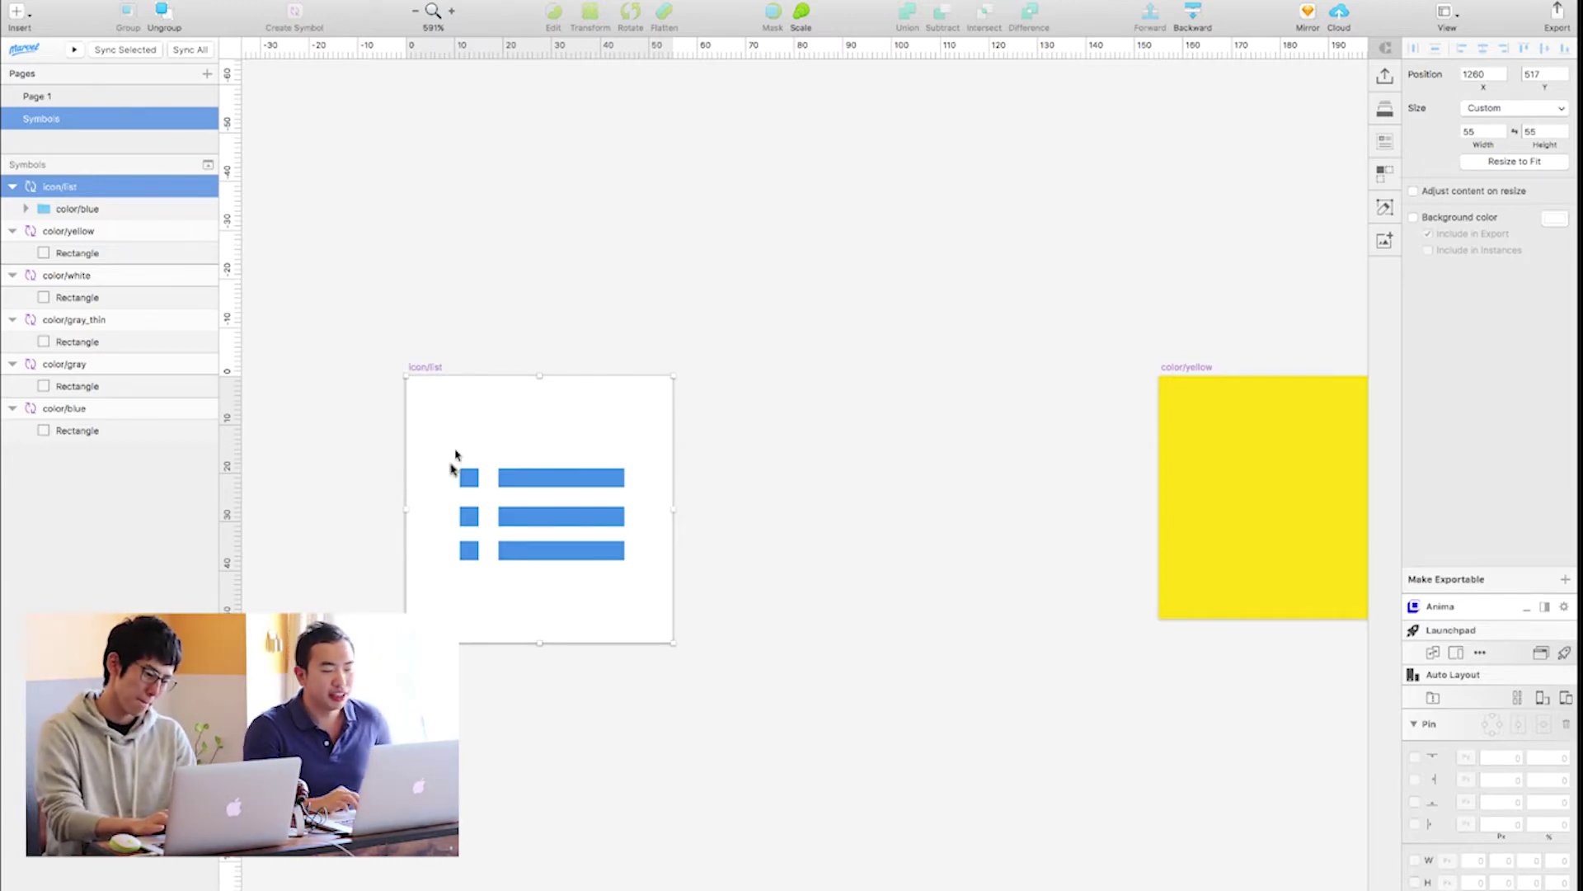
- Turn on View > Canvas > Show Pixel Grid on Zoom
scroll(457, 449, "up", 5)
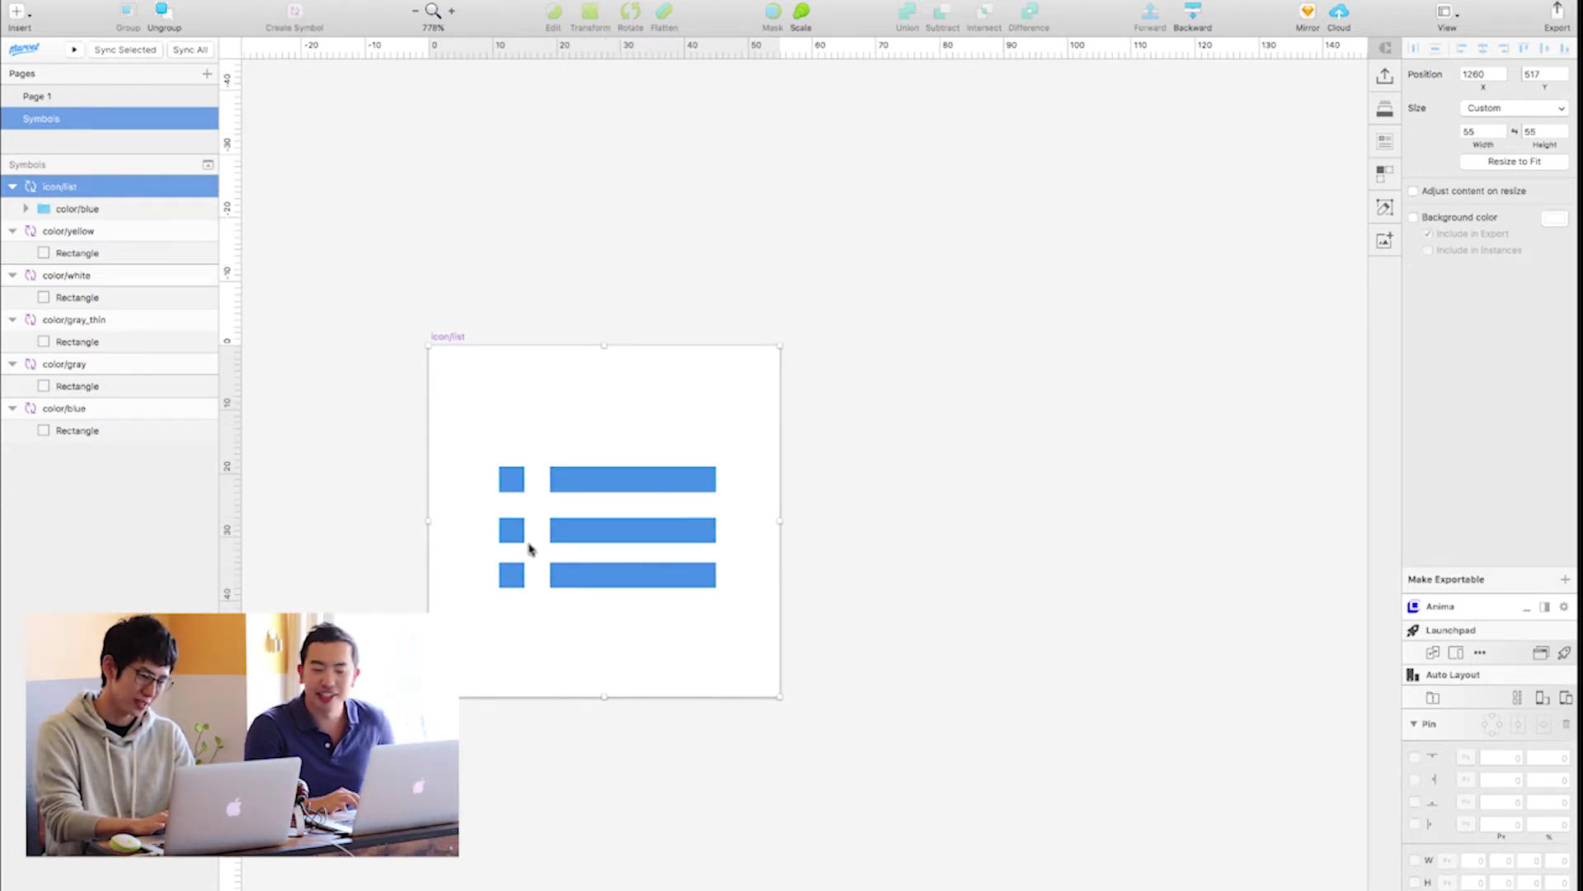
left_click(640, 325)
scroll(641, 327, "left", 5)
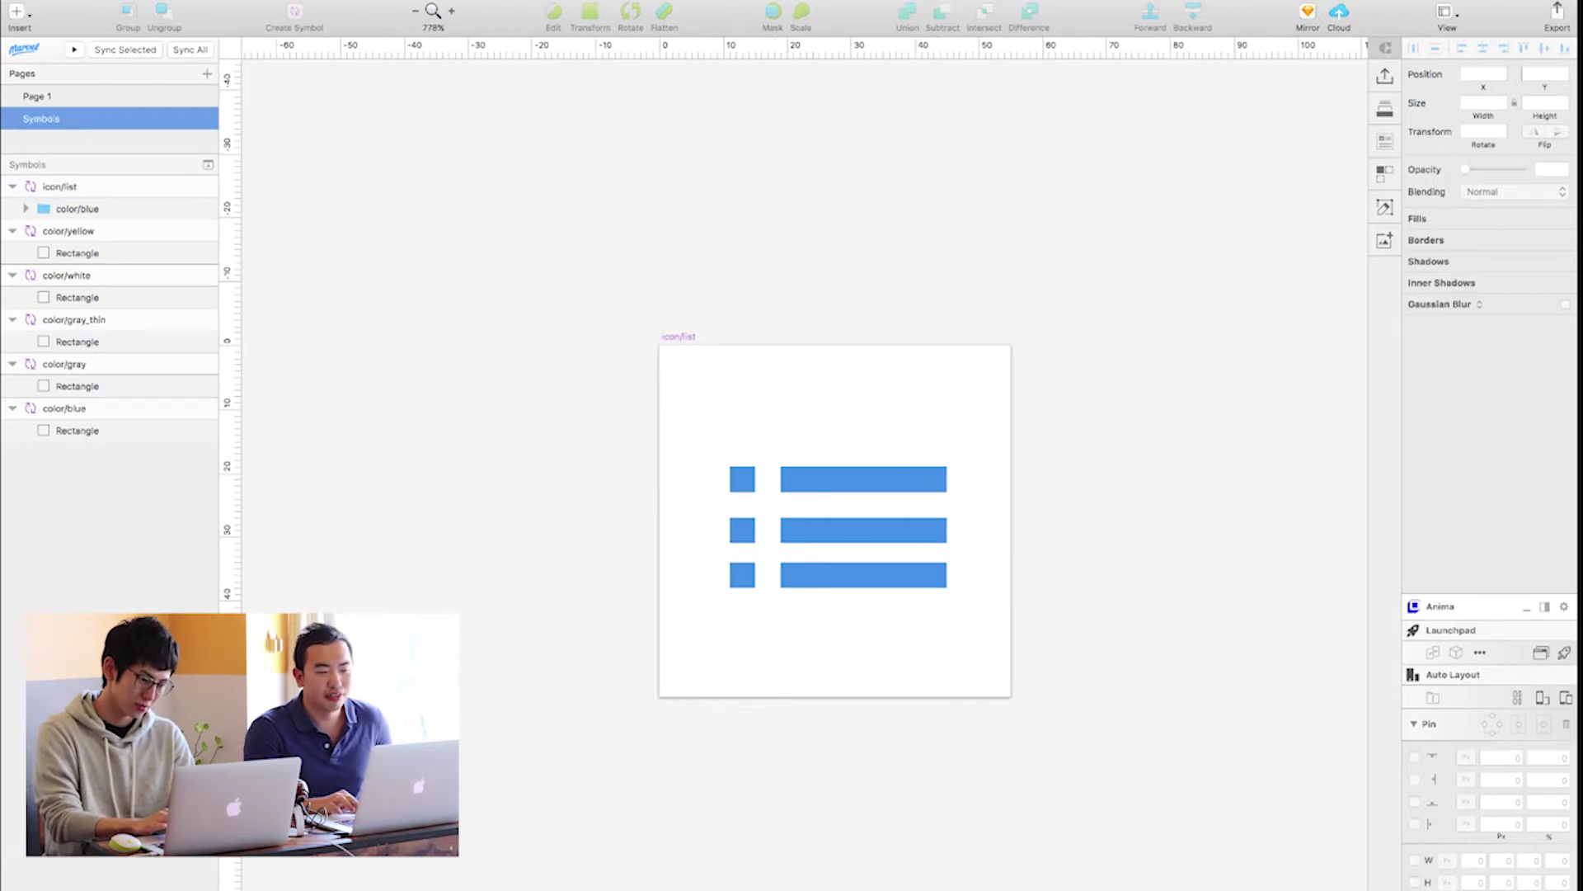
left_click(577, 2)
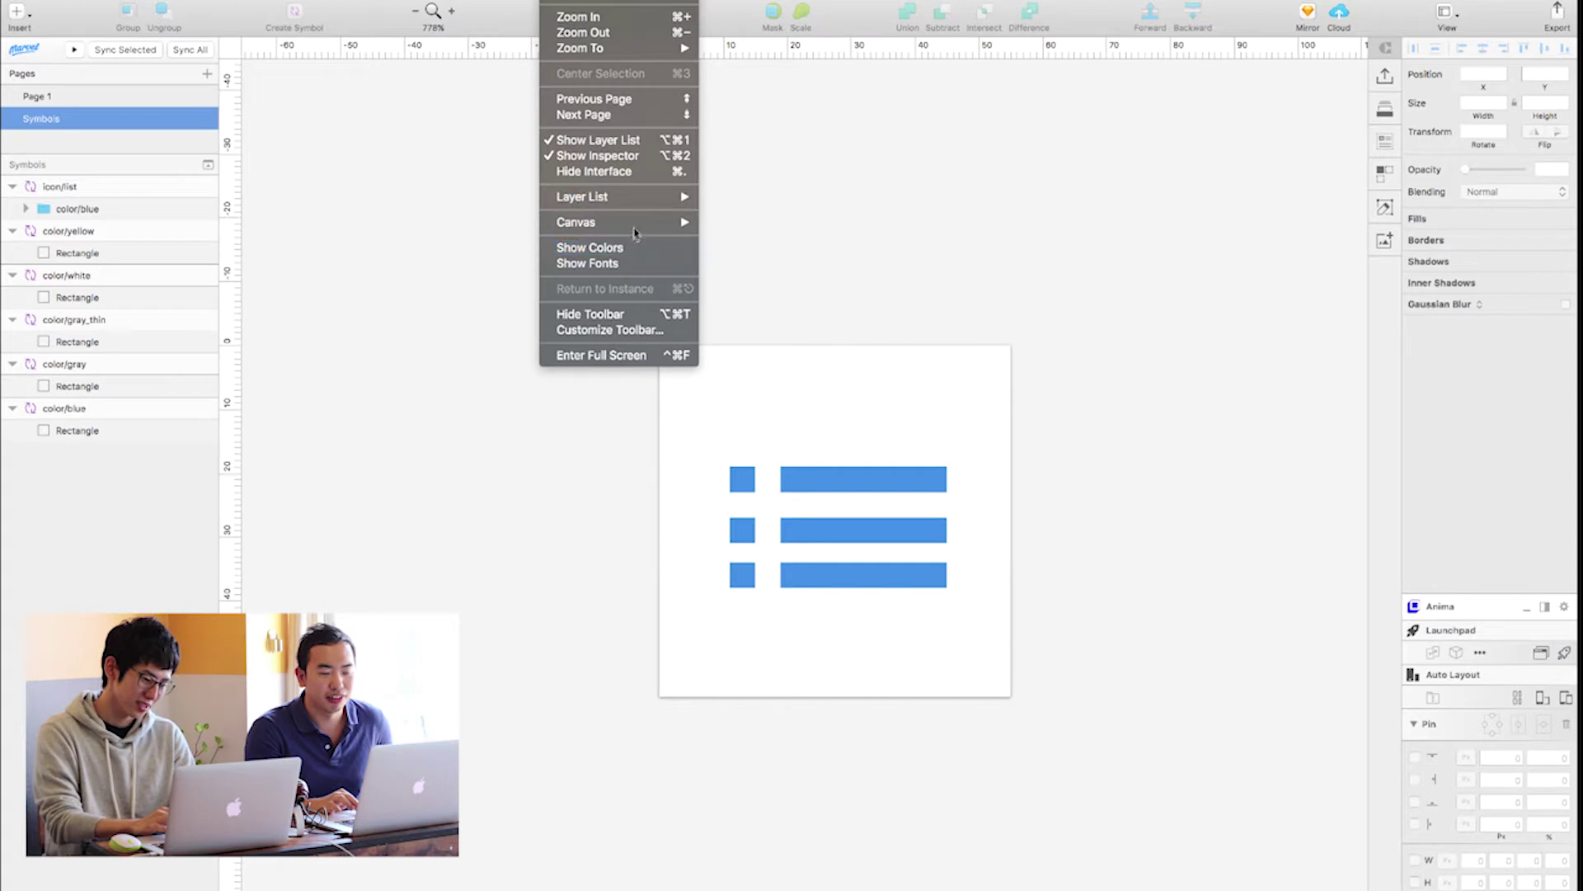
mouse_move(618, 221)
left_click(728, 254)
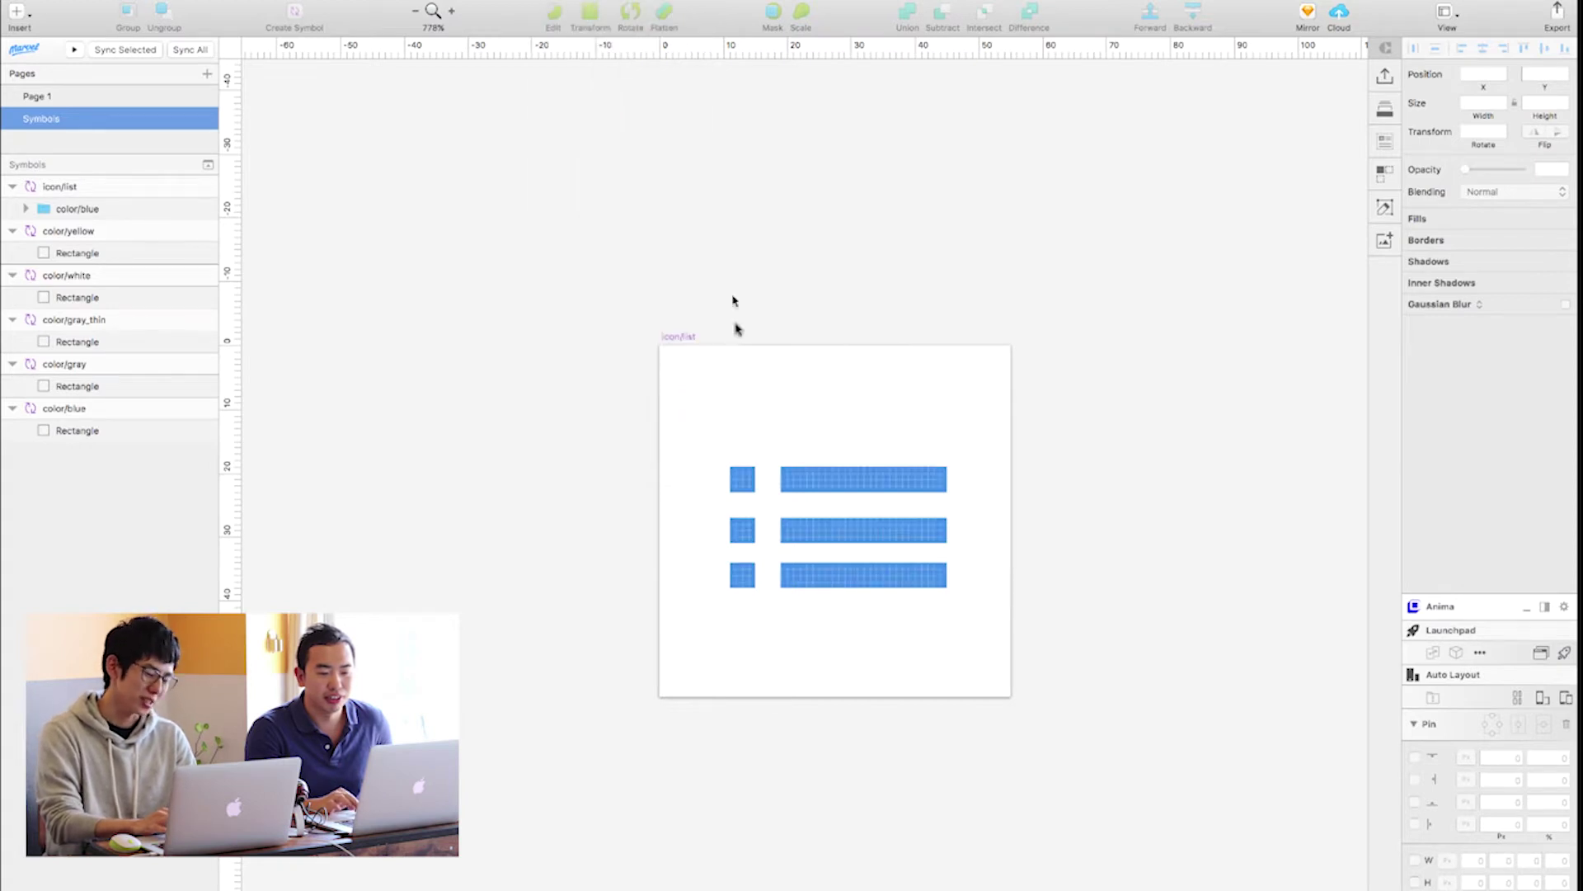
- Drag the camera icon file from Finder onto the icon/list artboard and try positions
scroll(775, 439, "up", 3)
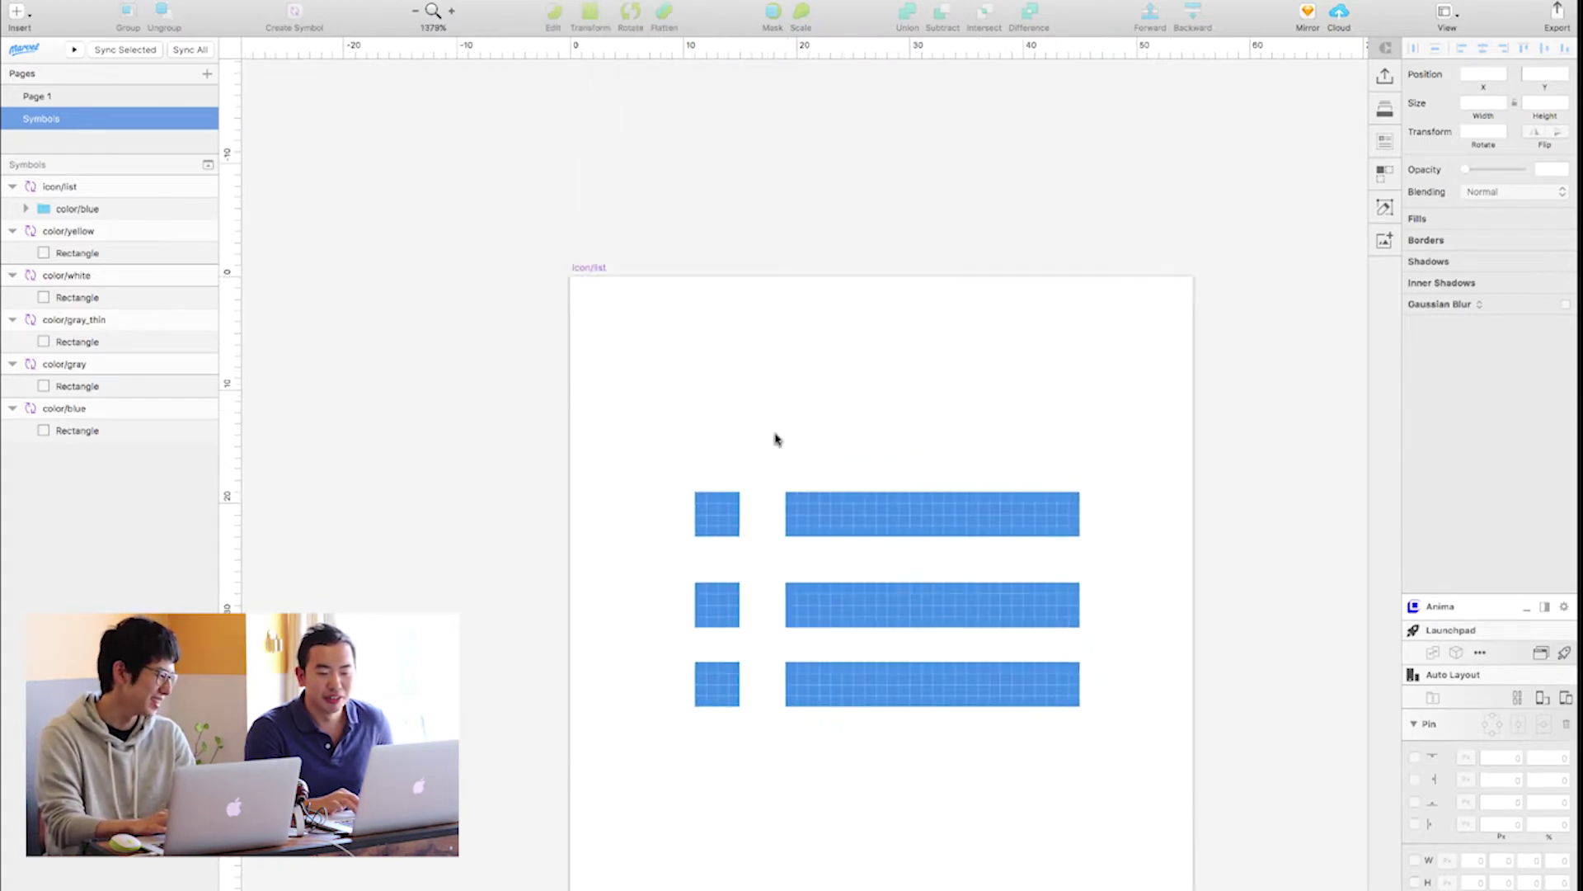
scroll(775, 438, "down", 3)
scroll(774, 438, "up", 2)
scroll(768, 449, "up", 2)
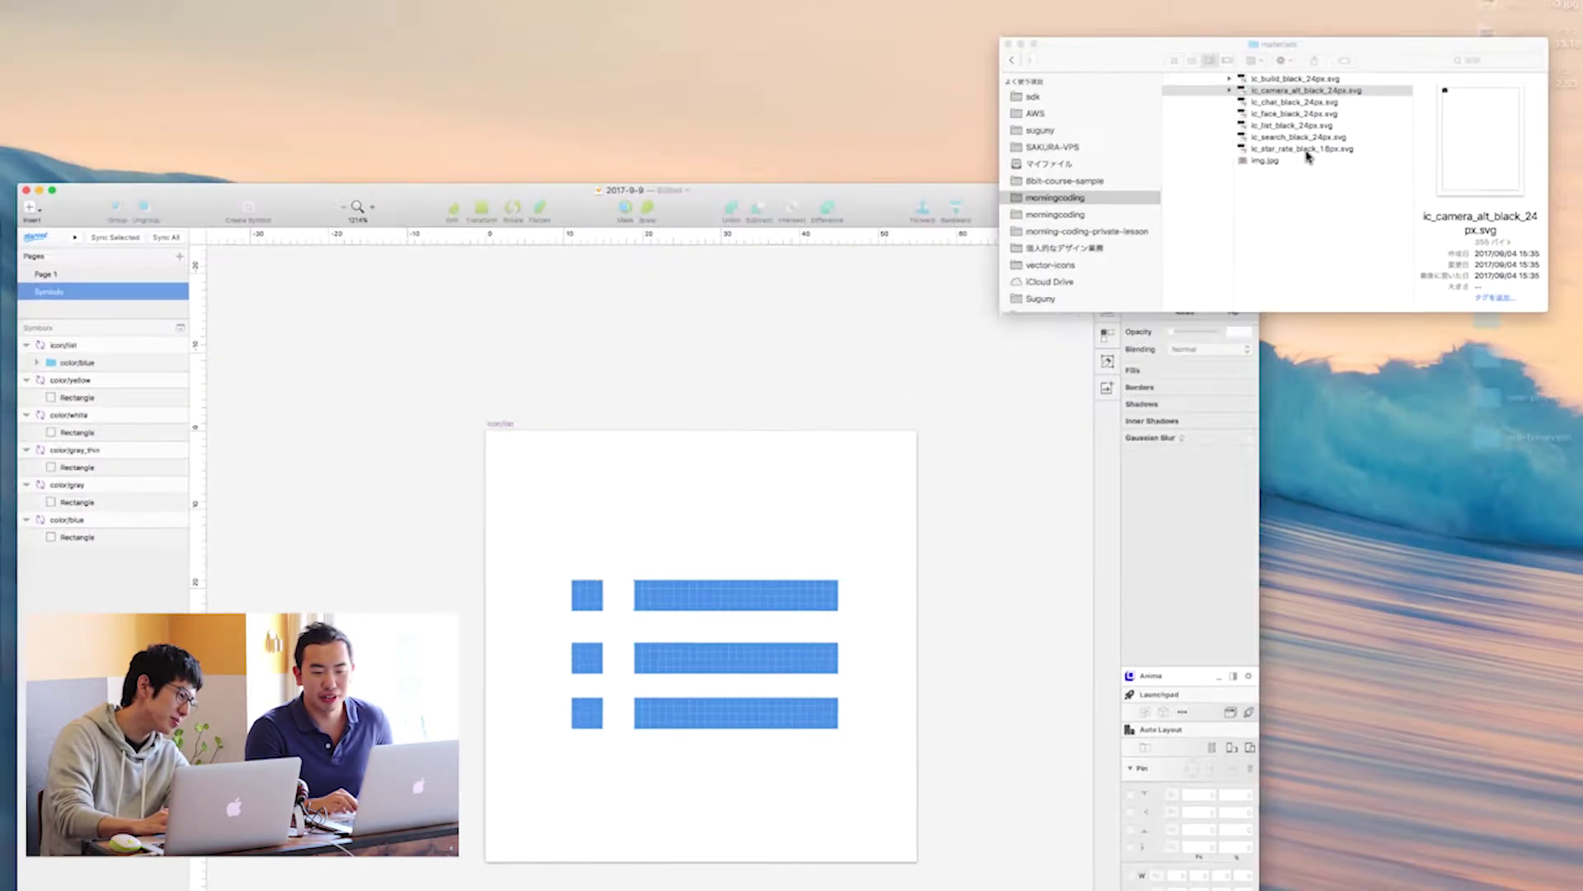
left_click(1315, 90)
left_click(1191, 128)
left_click_drag(1187, 142, 834, 500)
left_click(1195, 555)
left_click_drag(926, 484, 919, 429)
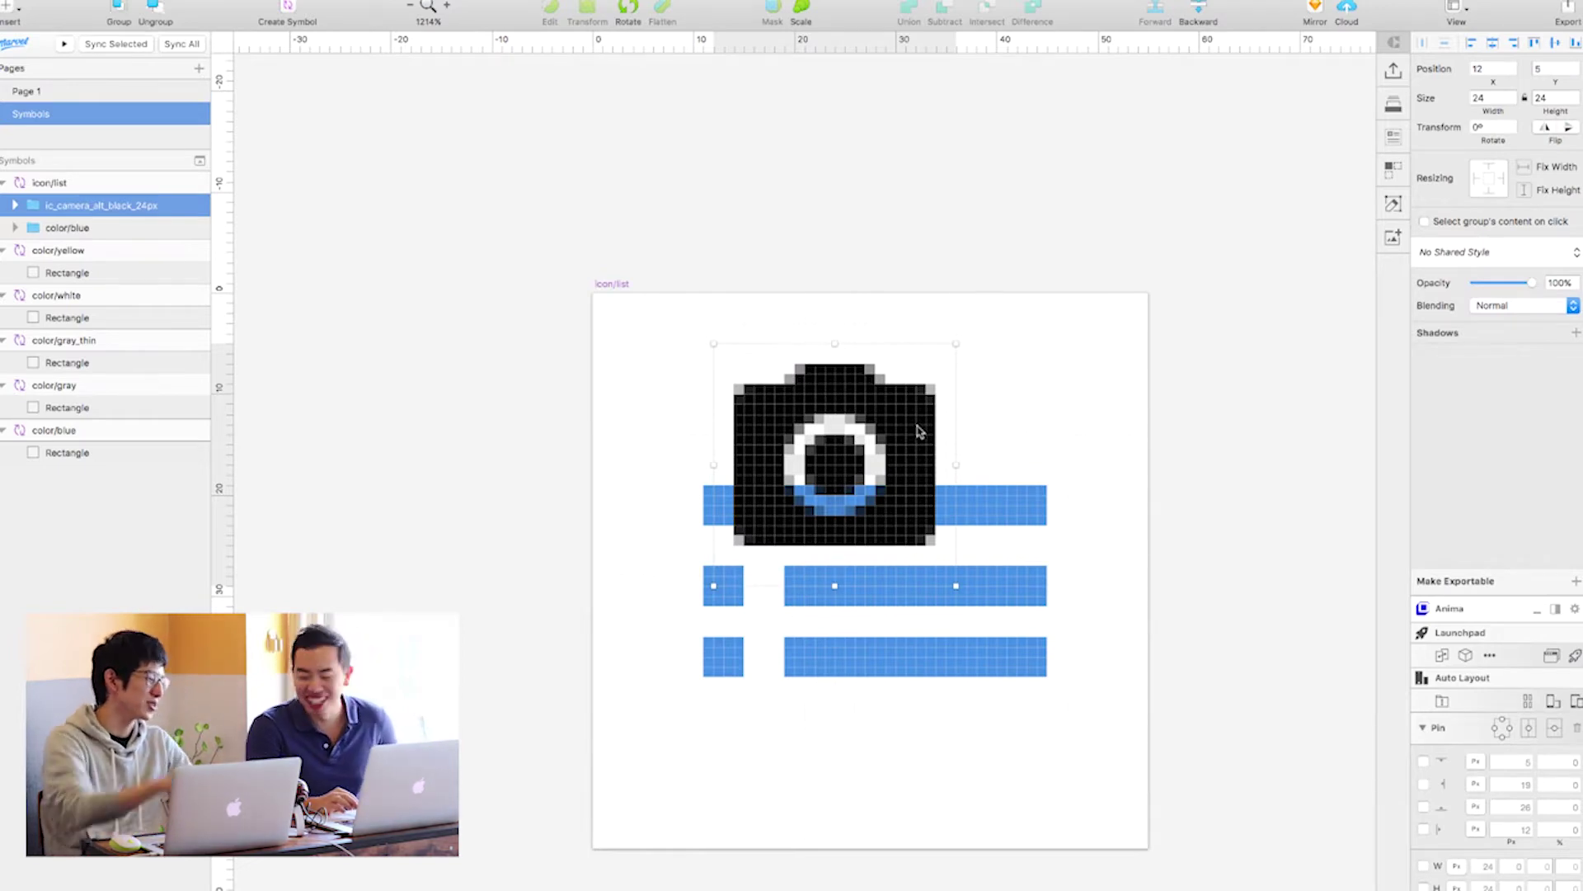
mouse_move(912, 406)
left_mouse_down()
mouse_move(950, 443)
mouse_move(922, 433)
left_mouse_up()
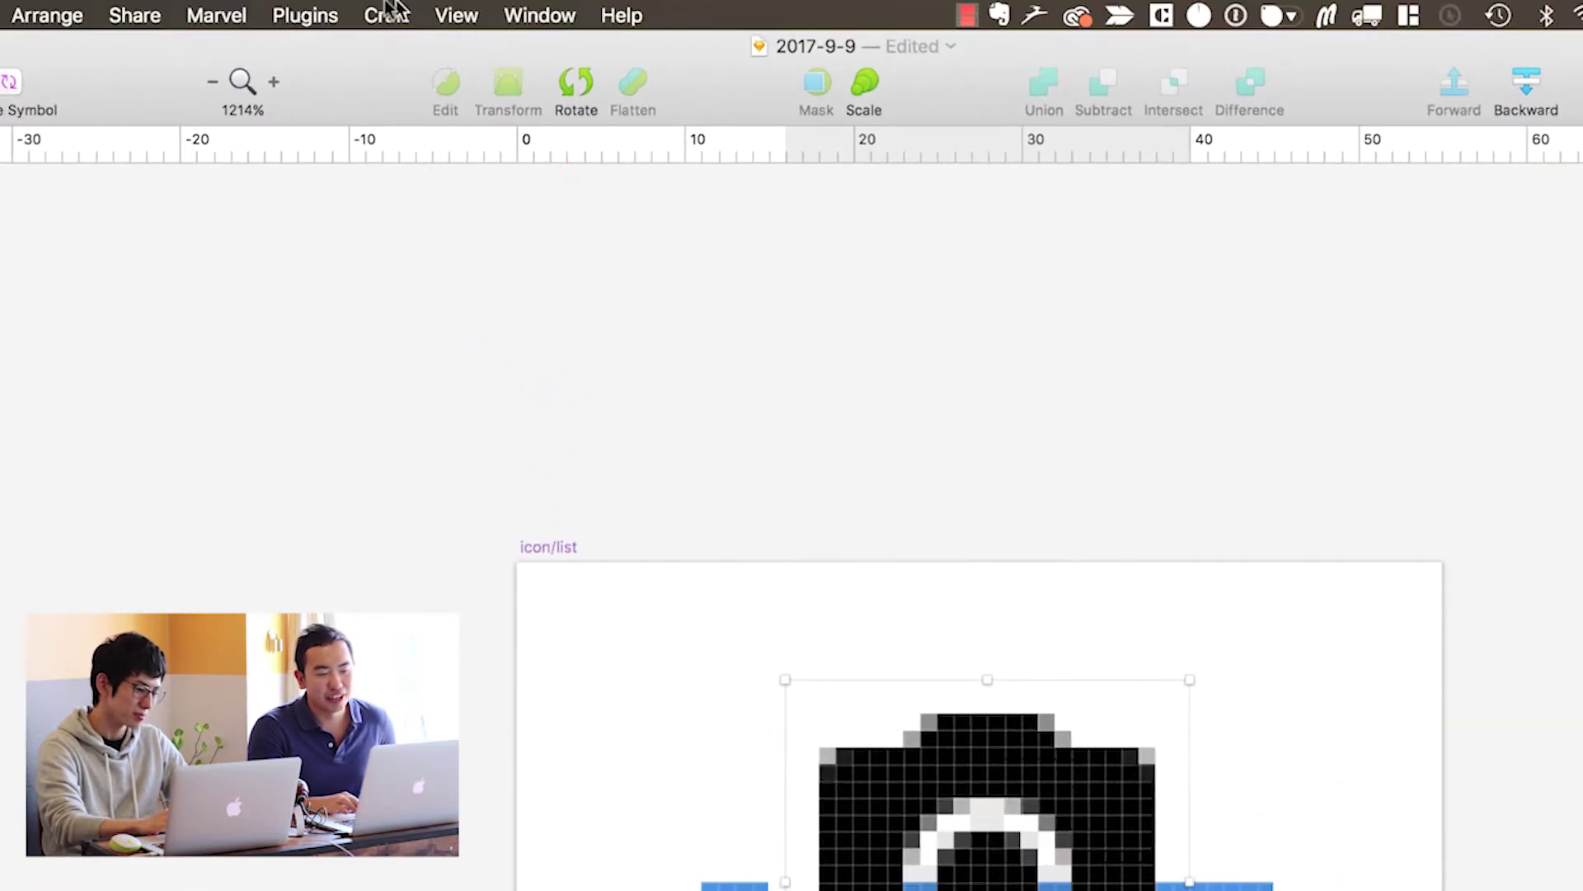
- Turn off View > Canvas > Show Pixels on Zoom and reposition the camera shape
left_click(394, 13)
mouse_move(455, 15)
mouse_move(484, 439)
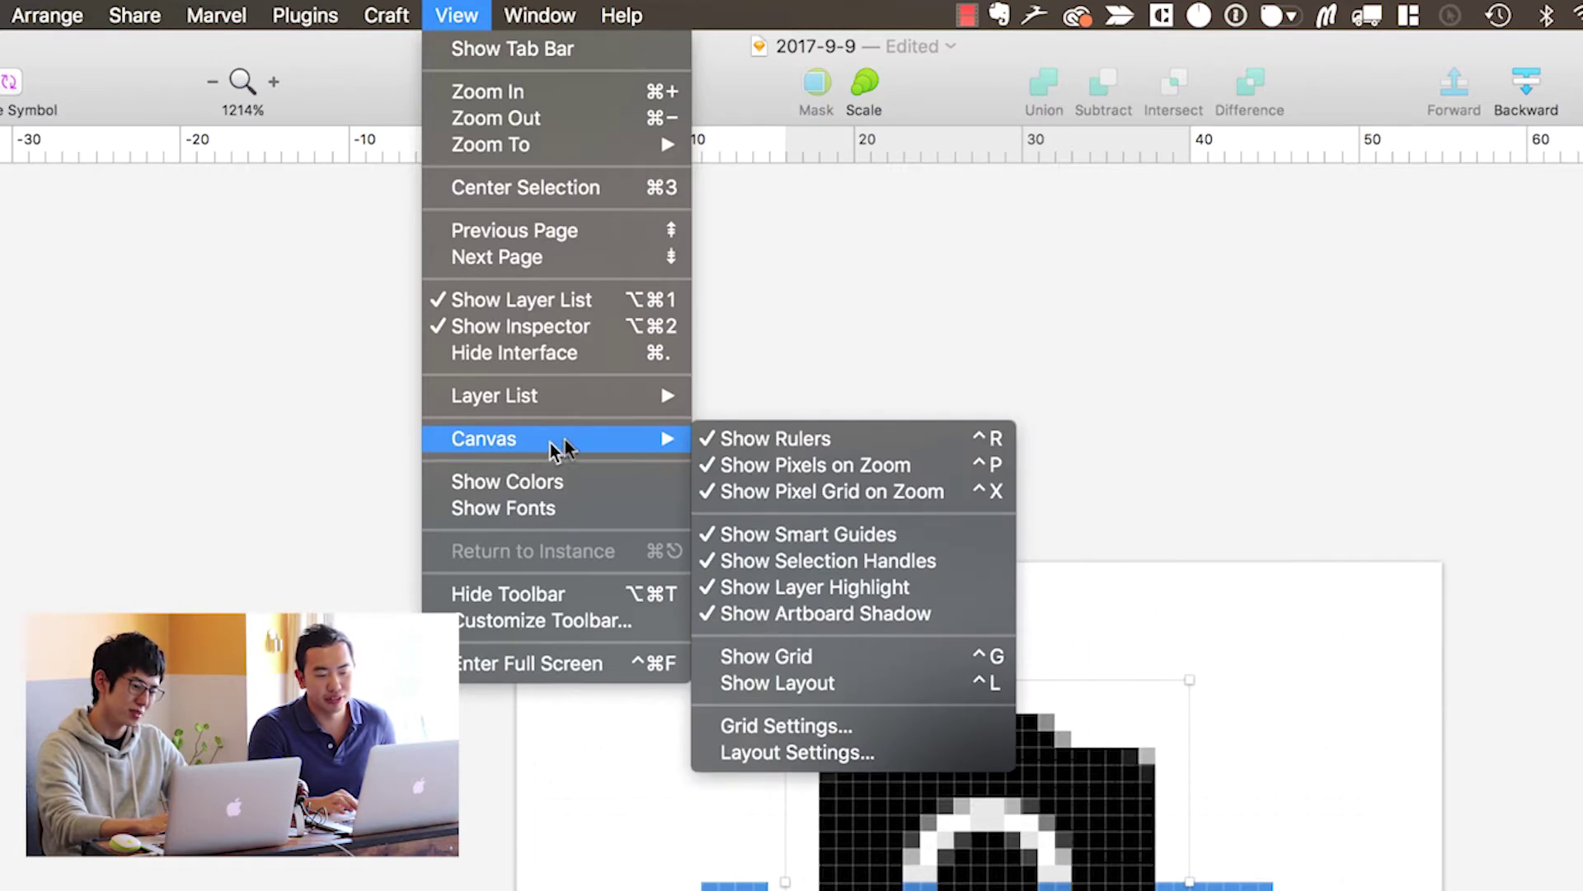
left_click(781, 467)
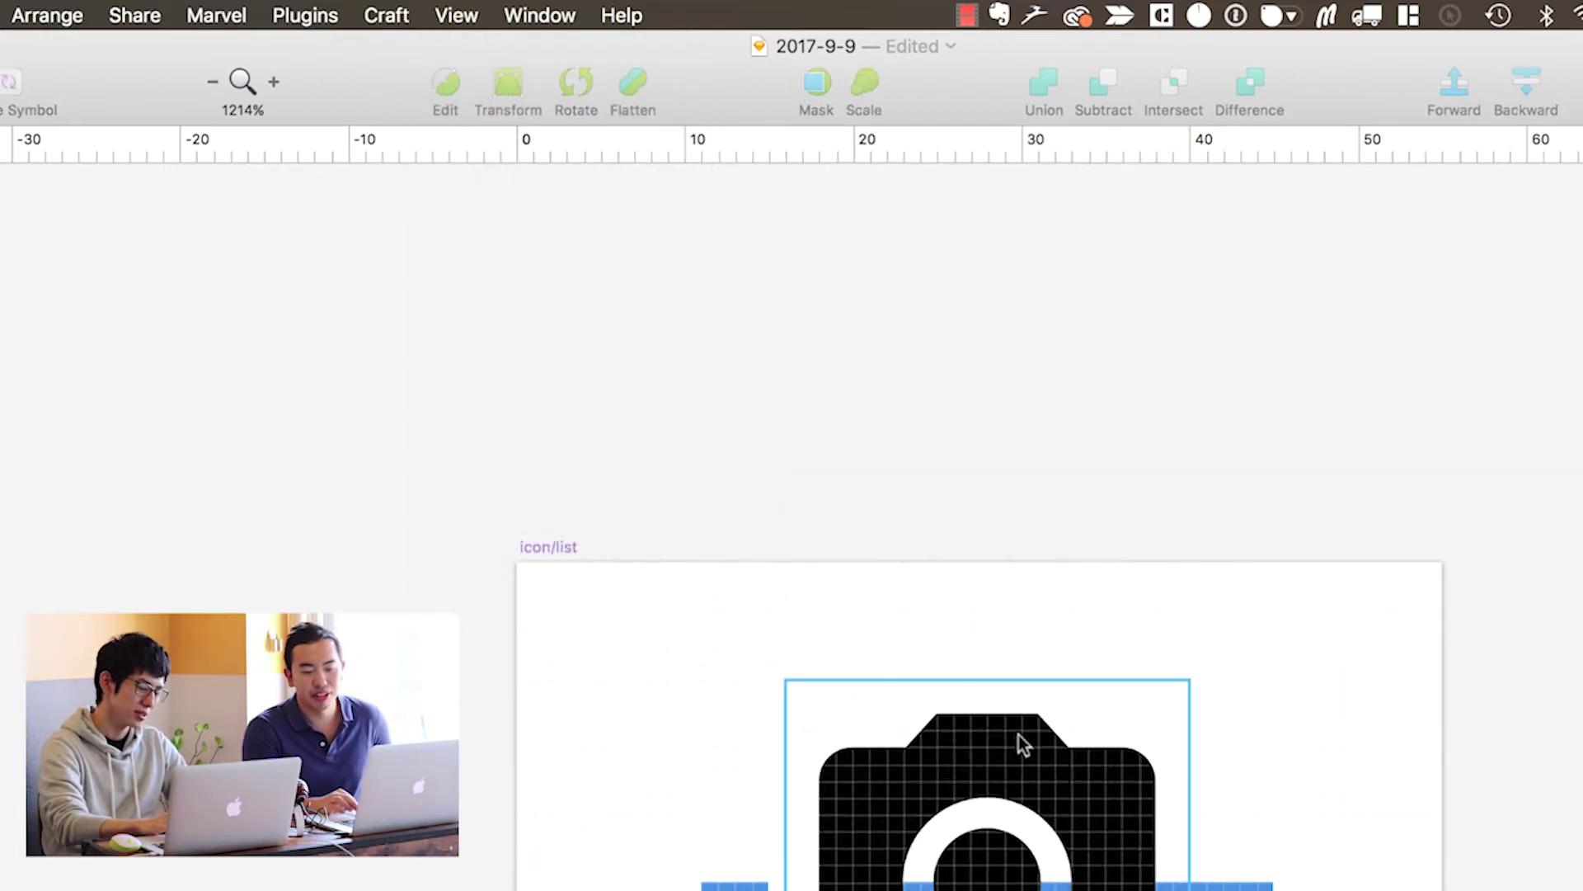
left_click_drag(1018, 738, 1021, 673)
mouse_move(997, 785)
left_mouse_down()
mouse_move(1132, 825)
mouse_move(1007, 867)
left_mouse_up()
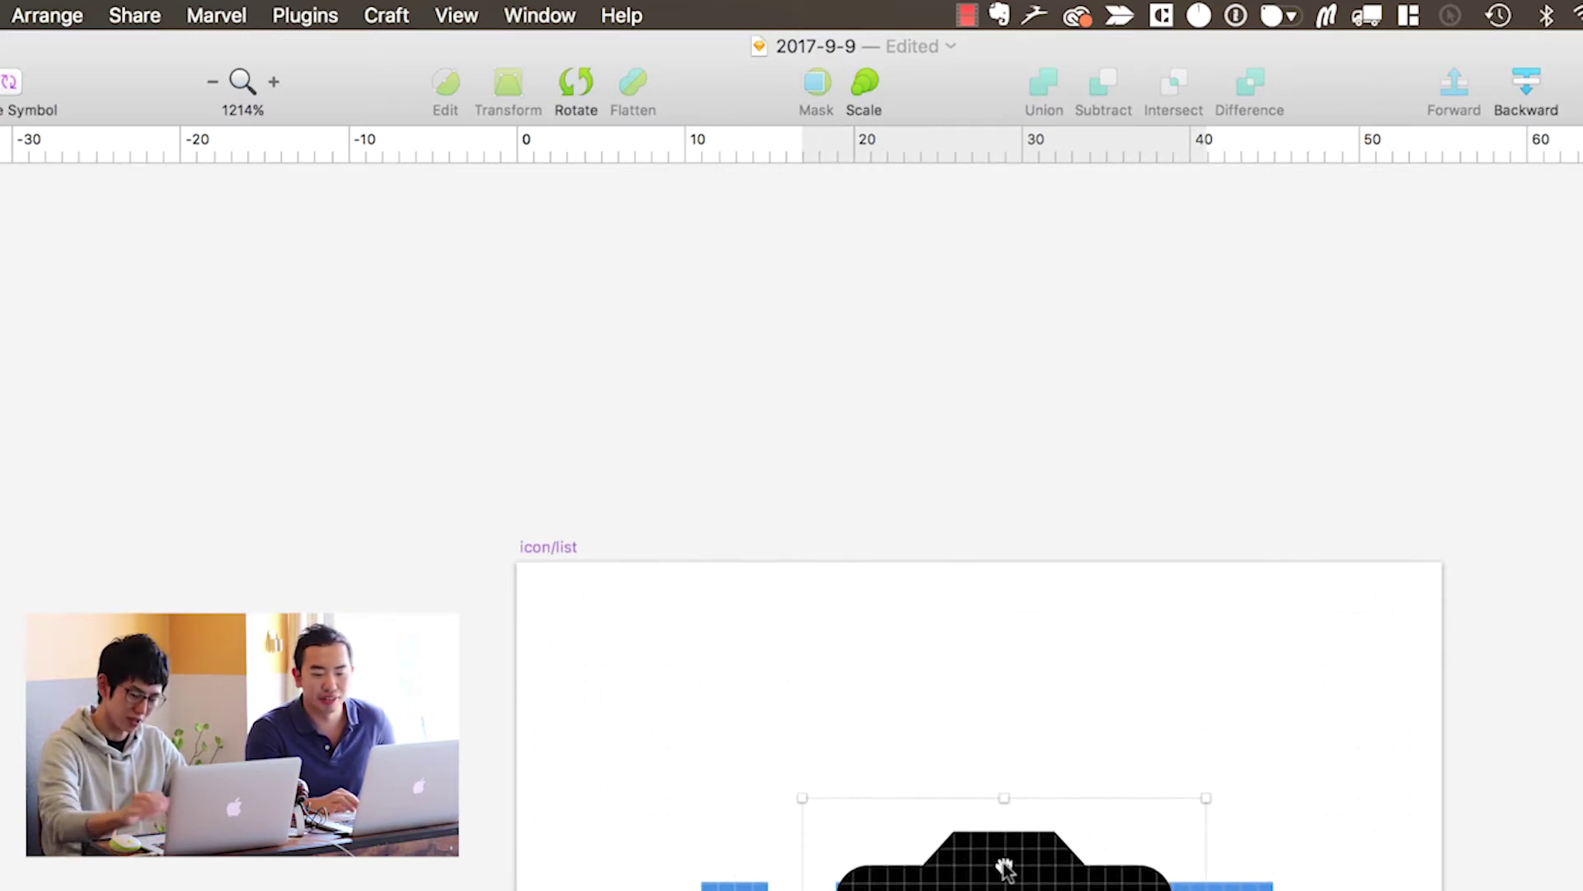
scroll(1007, 866, "down", 5)
scroll(1008, 866, "up", 4)
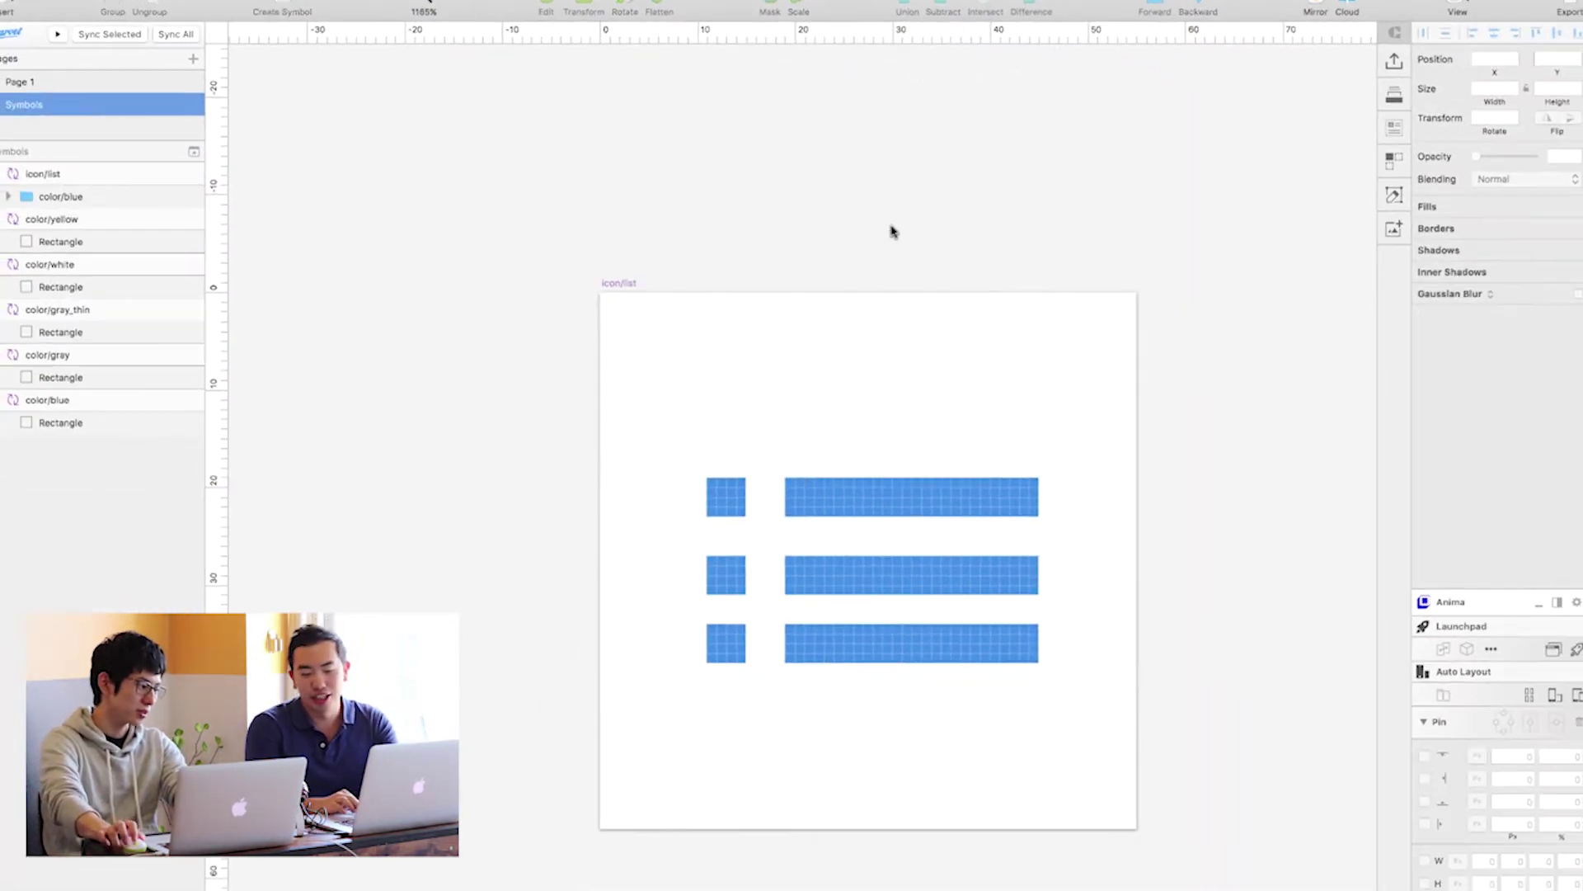
- Select the icon/list symbol and check its name without changing it
left_click(617, 283)
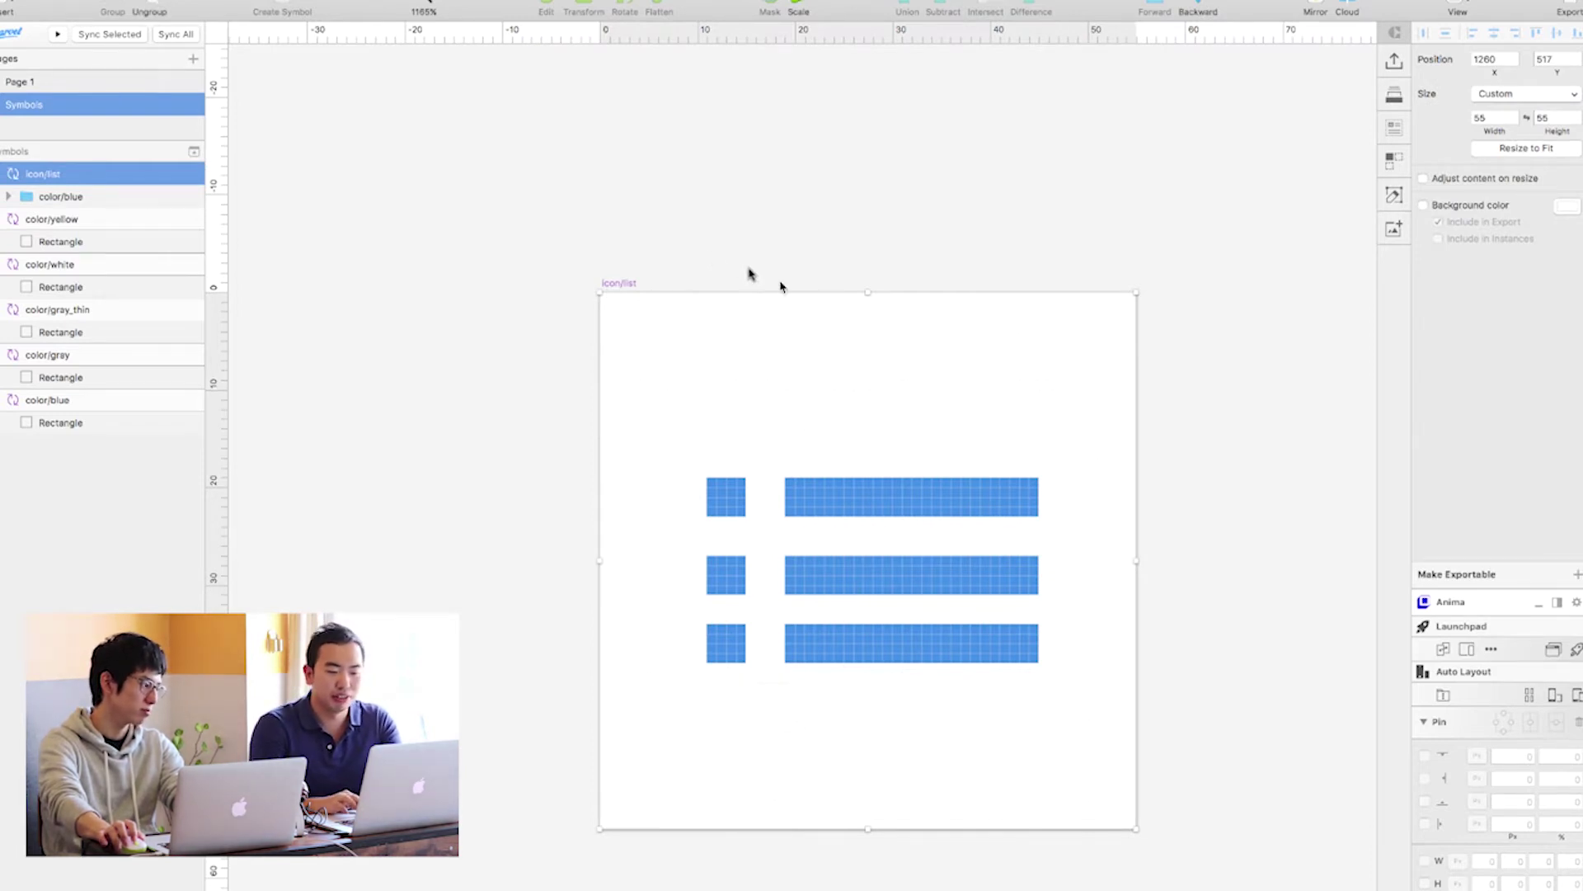
key("Escape")
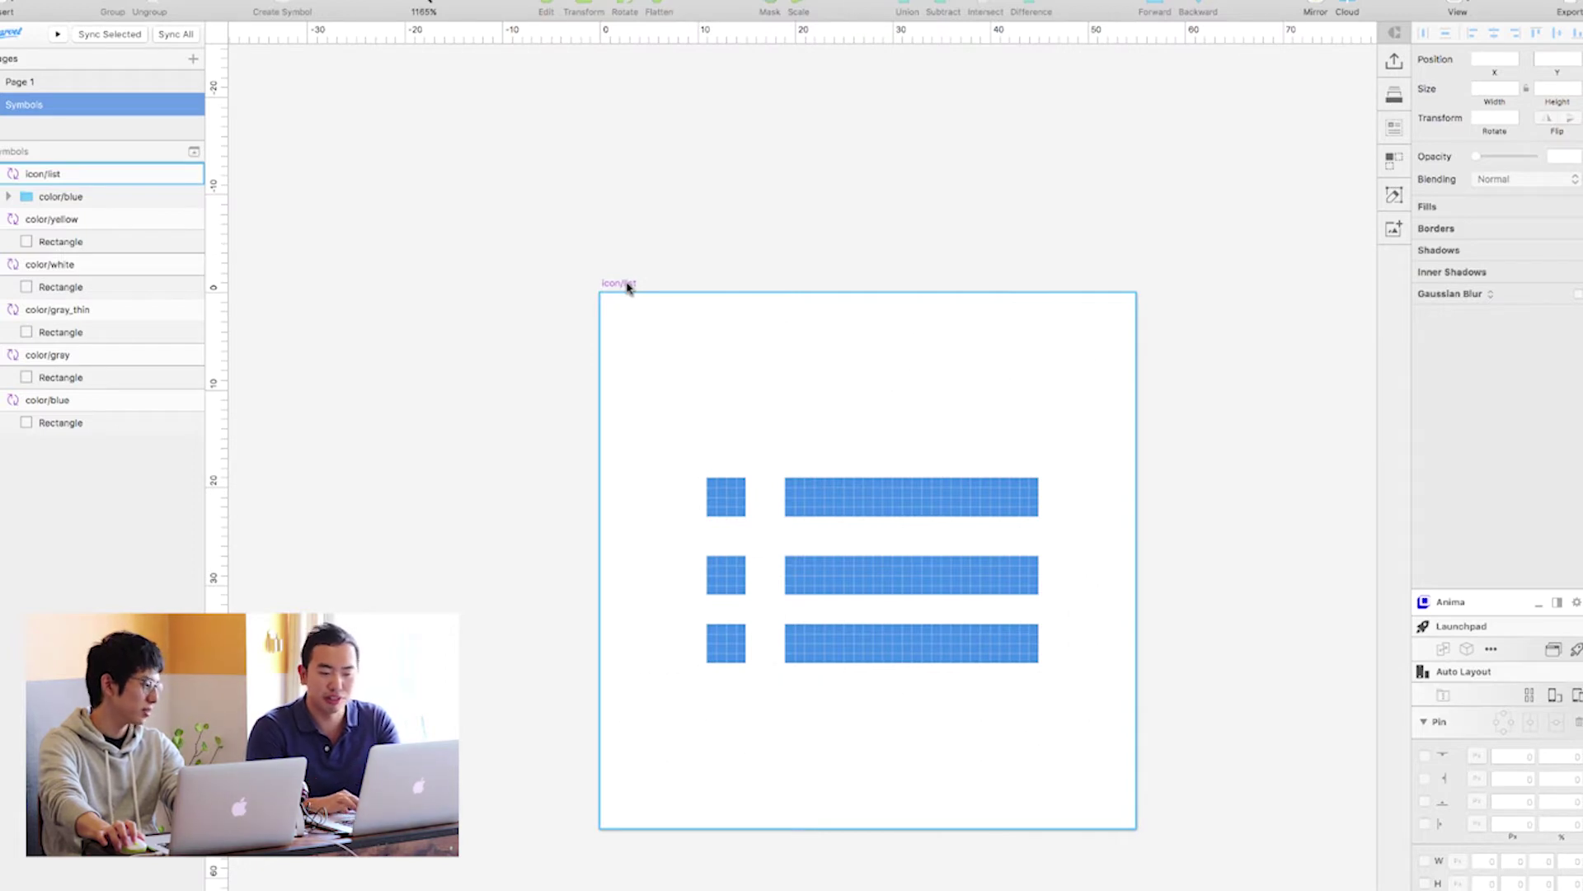
left_click(615, 289)
left_click(590, 262)
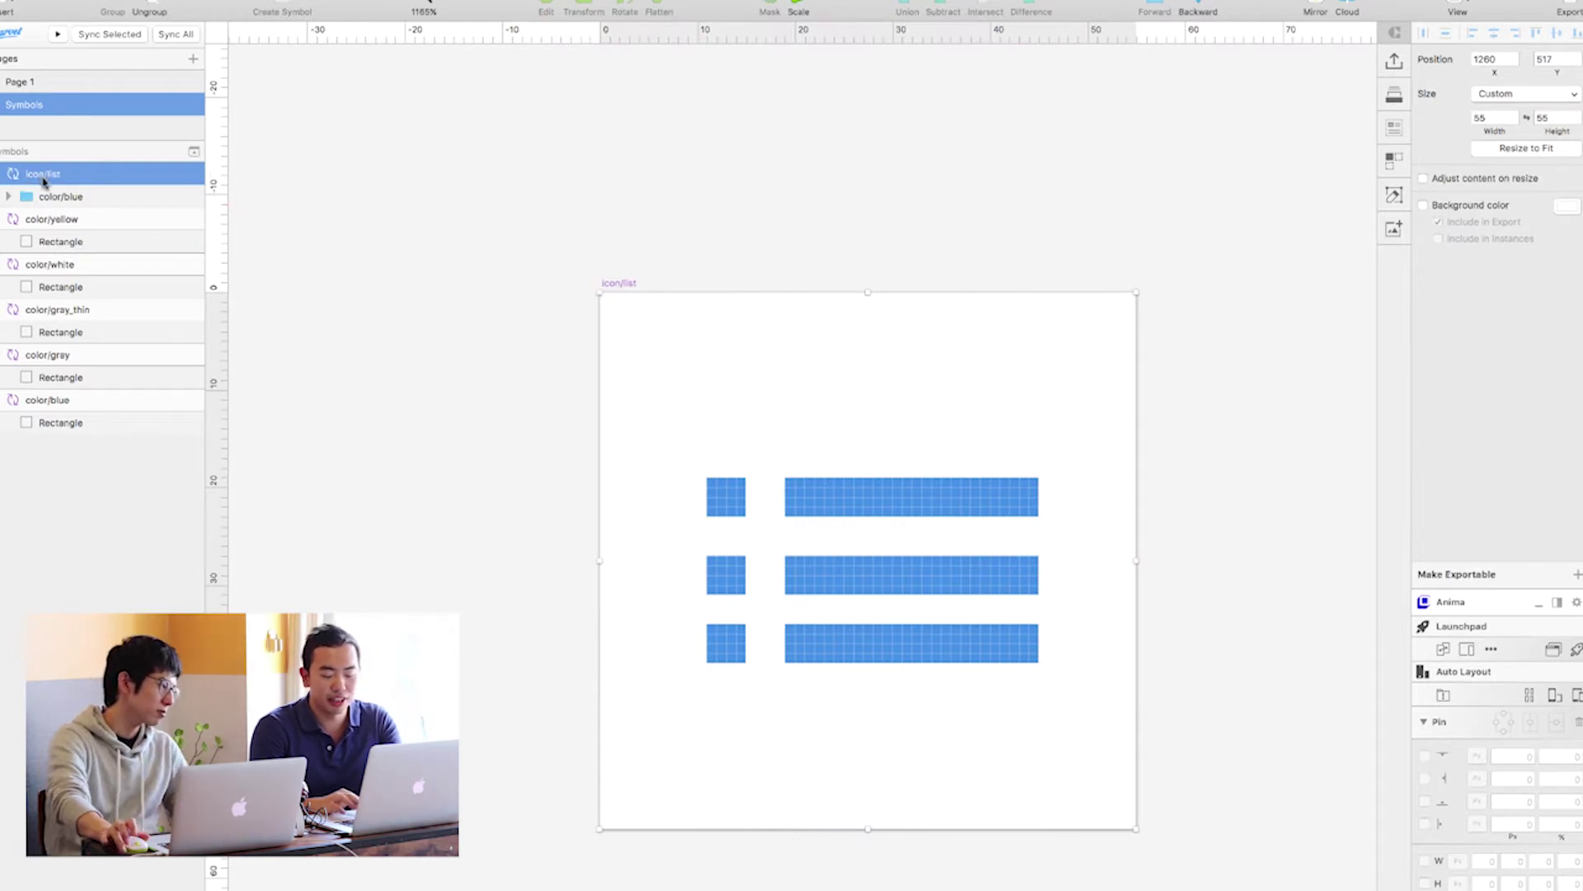
double_click(43, 175)
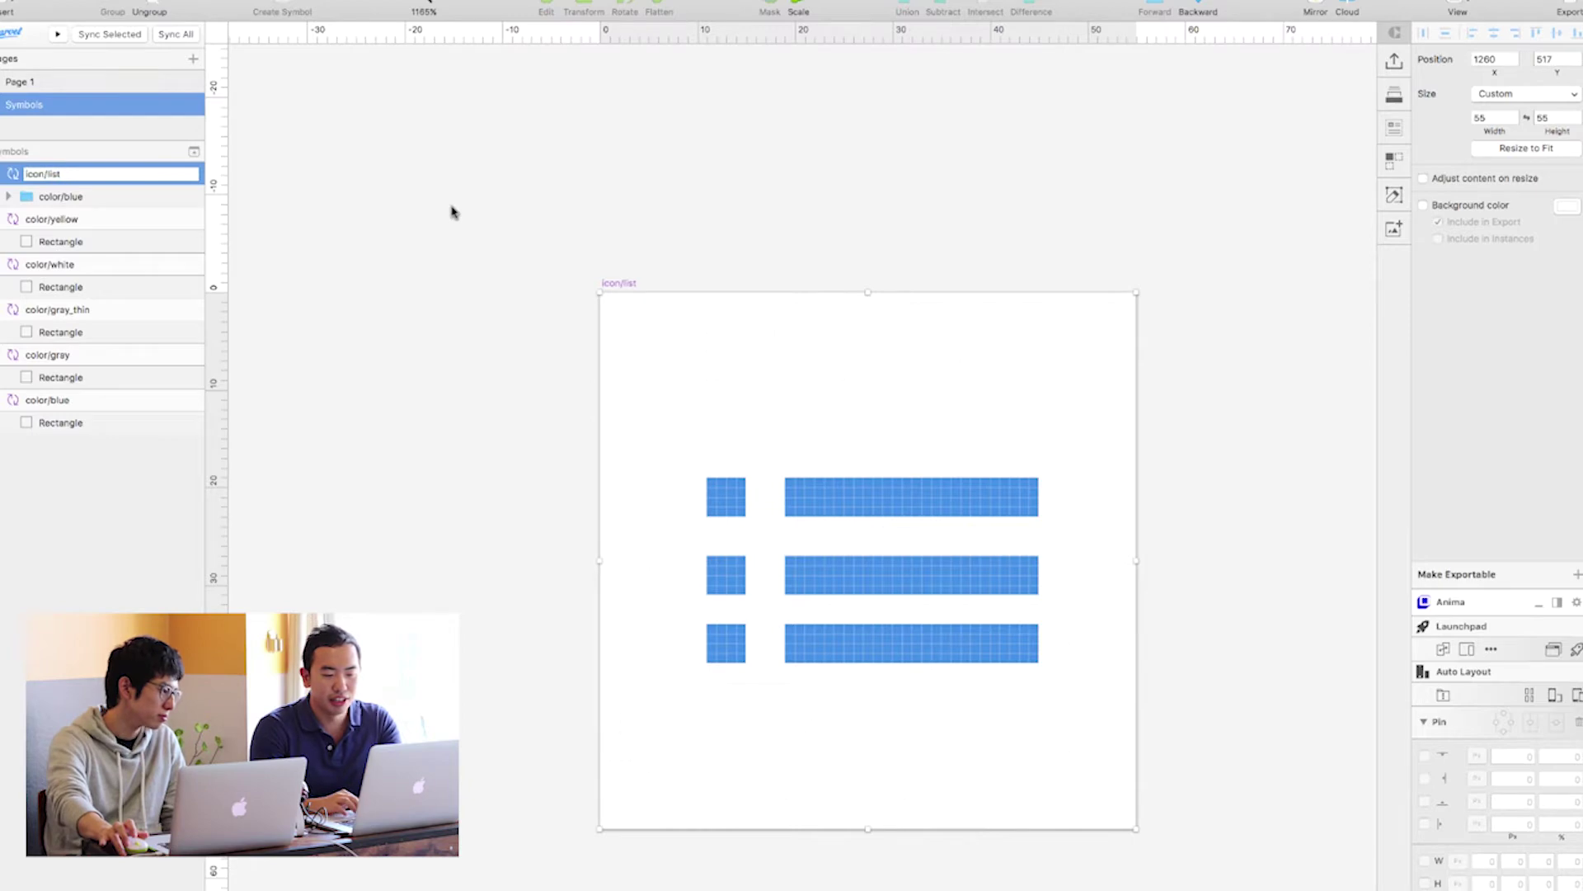
key("Return")
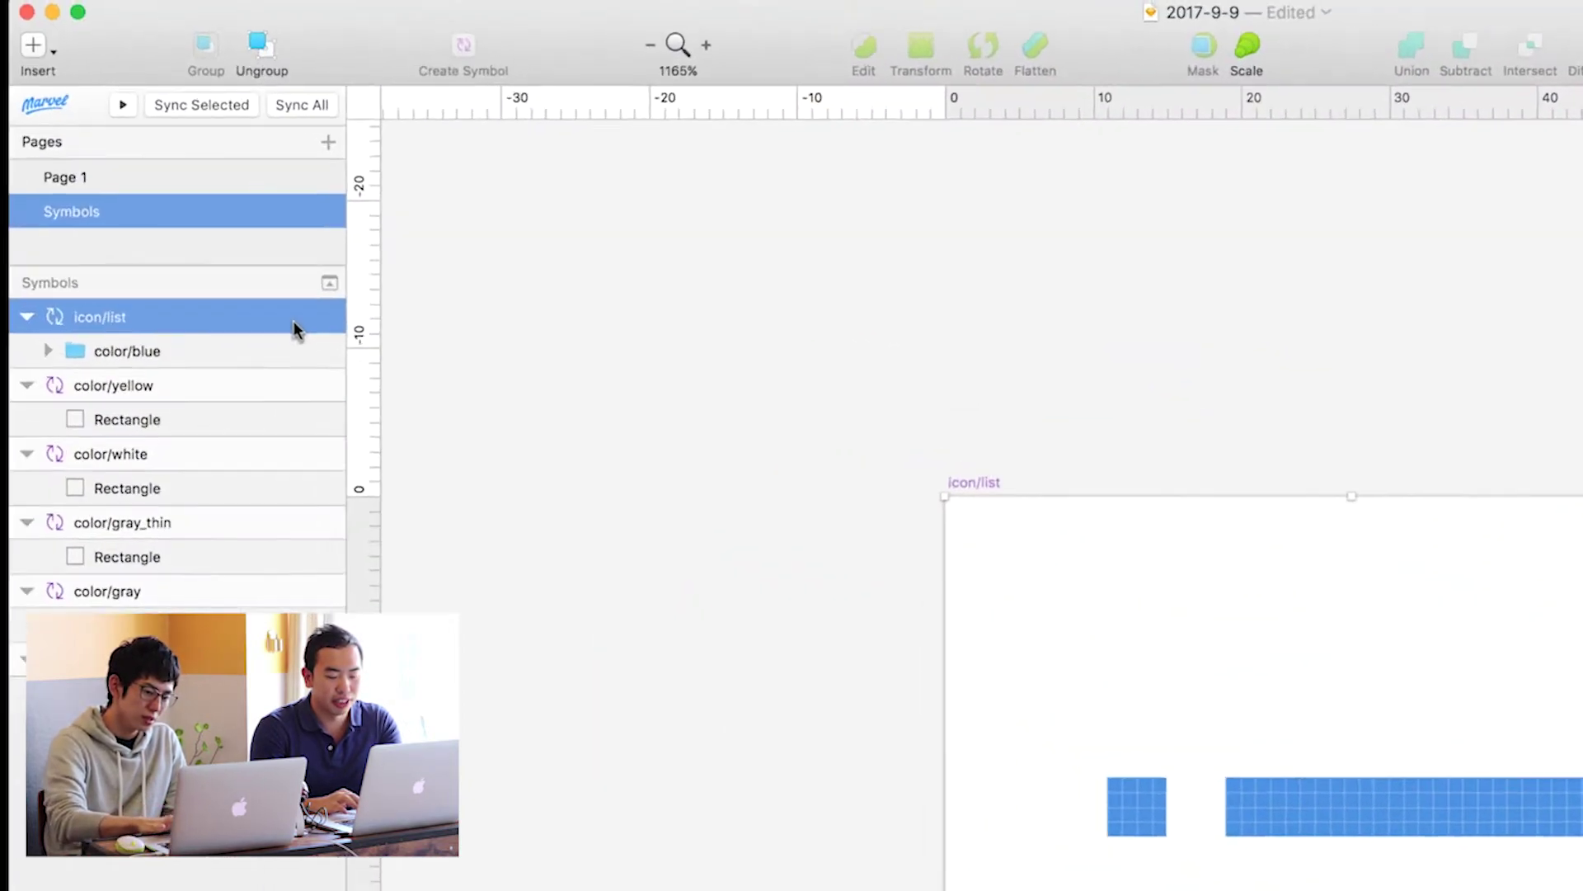
- Duplicate icon/list, rename the copy icon/camera, and expand its color/blue group
key("super+d")
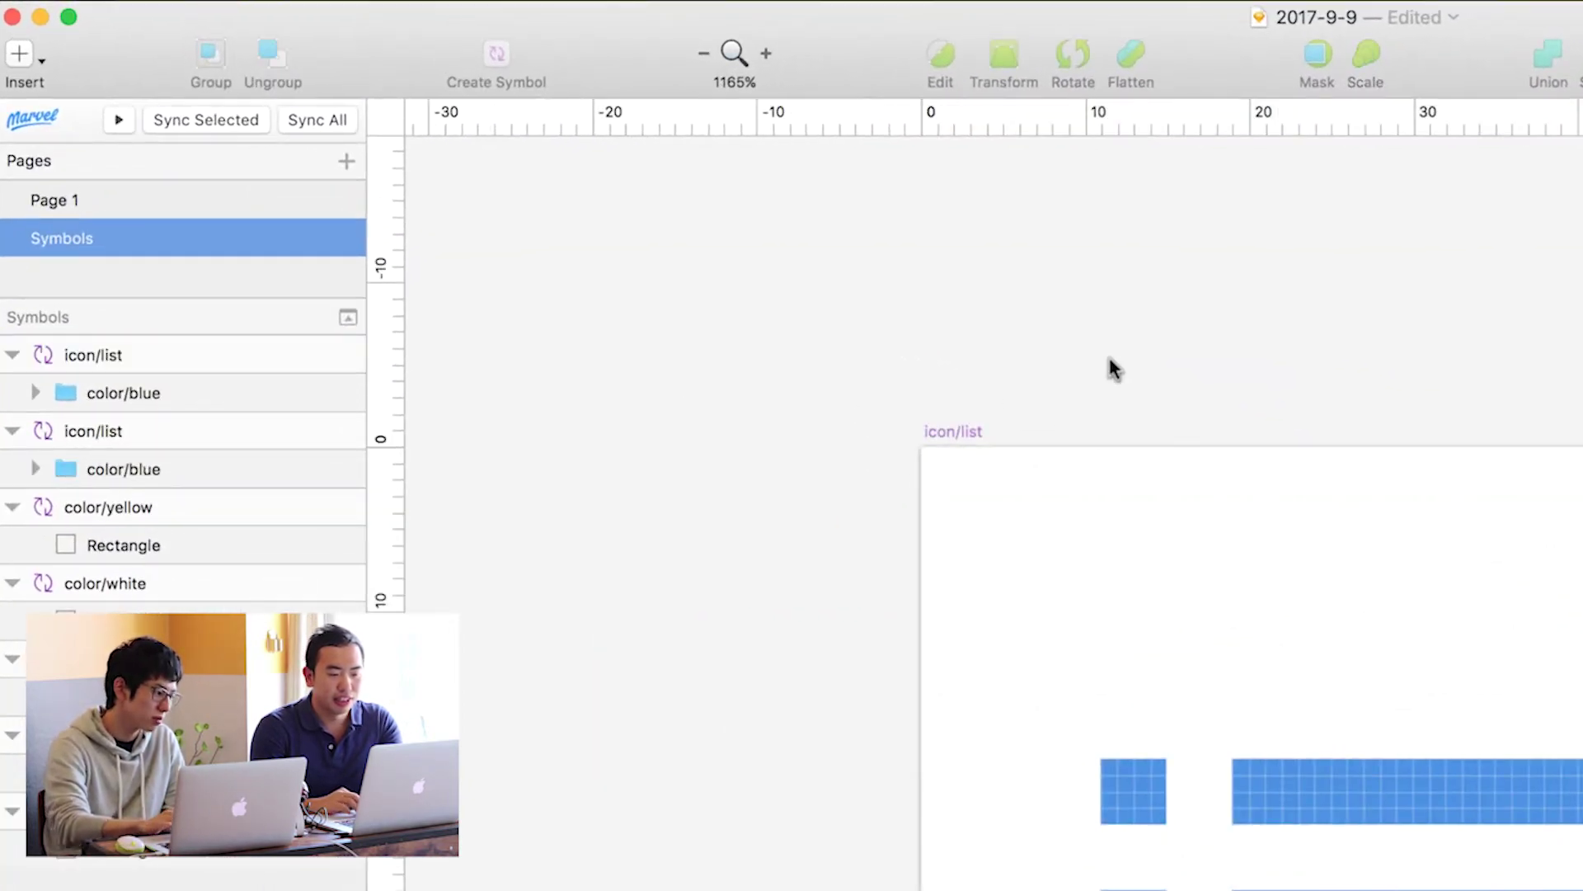
scroll(1113, 368, "up", 2)
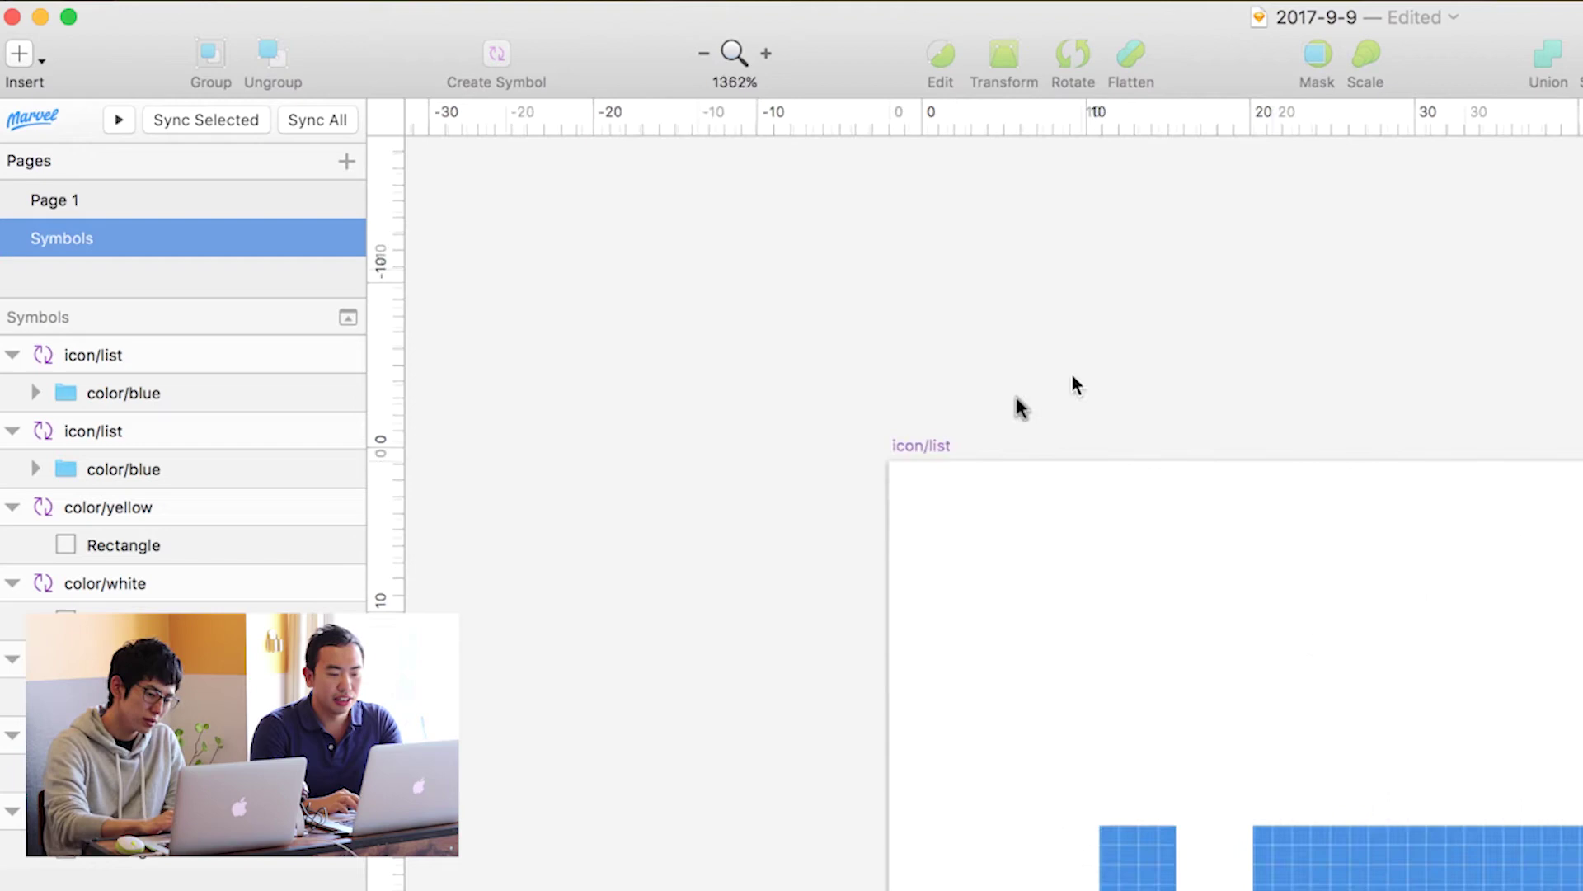
left_click(924, 443)
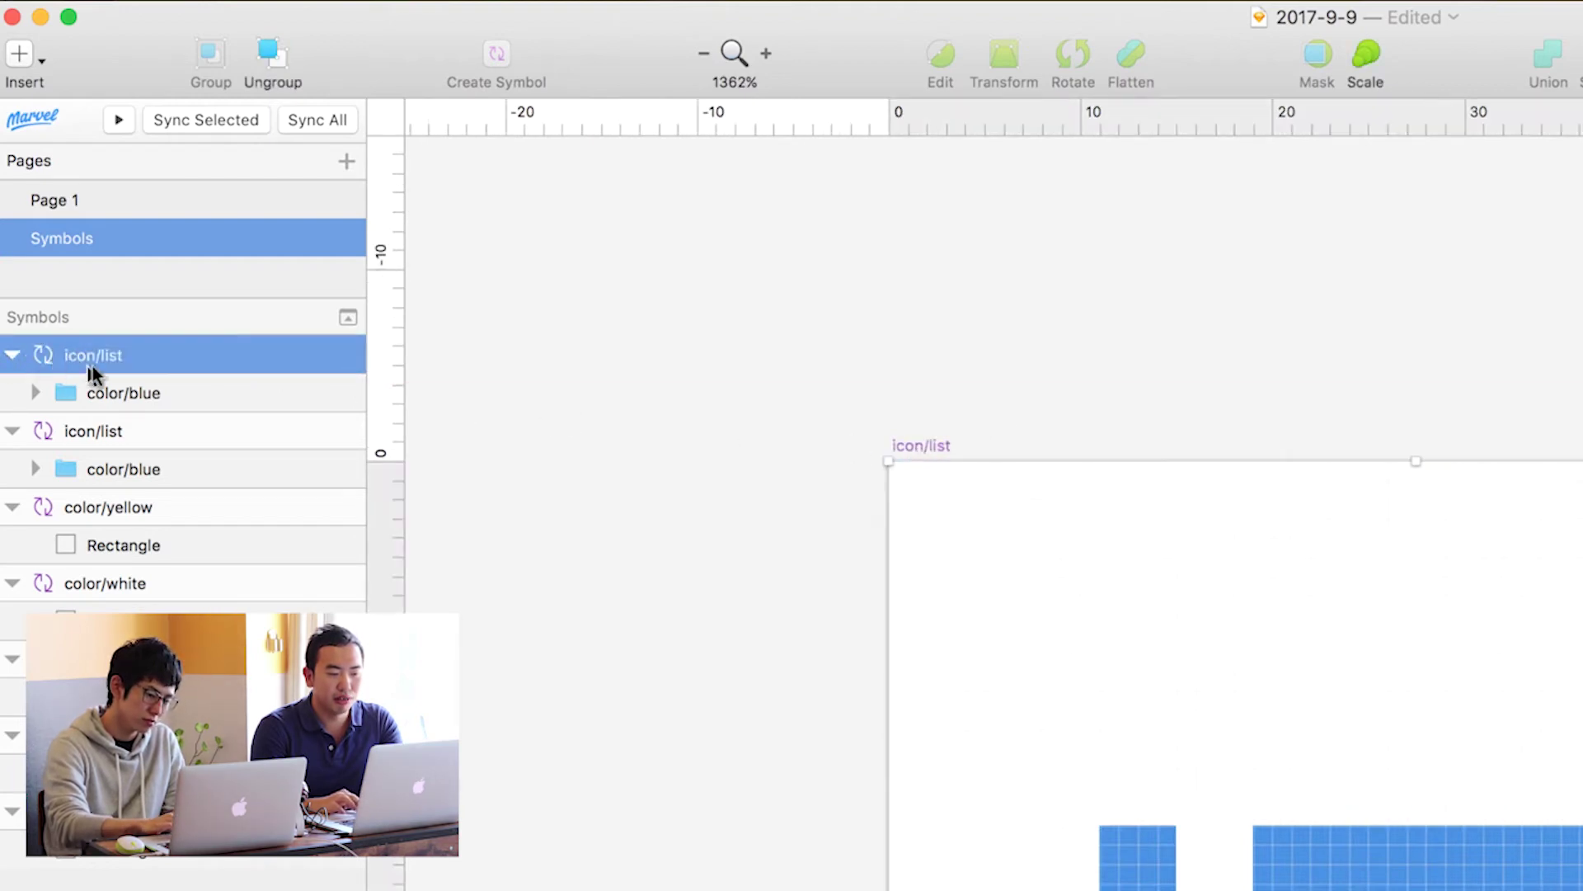
double_click(116, 356)
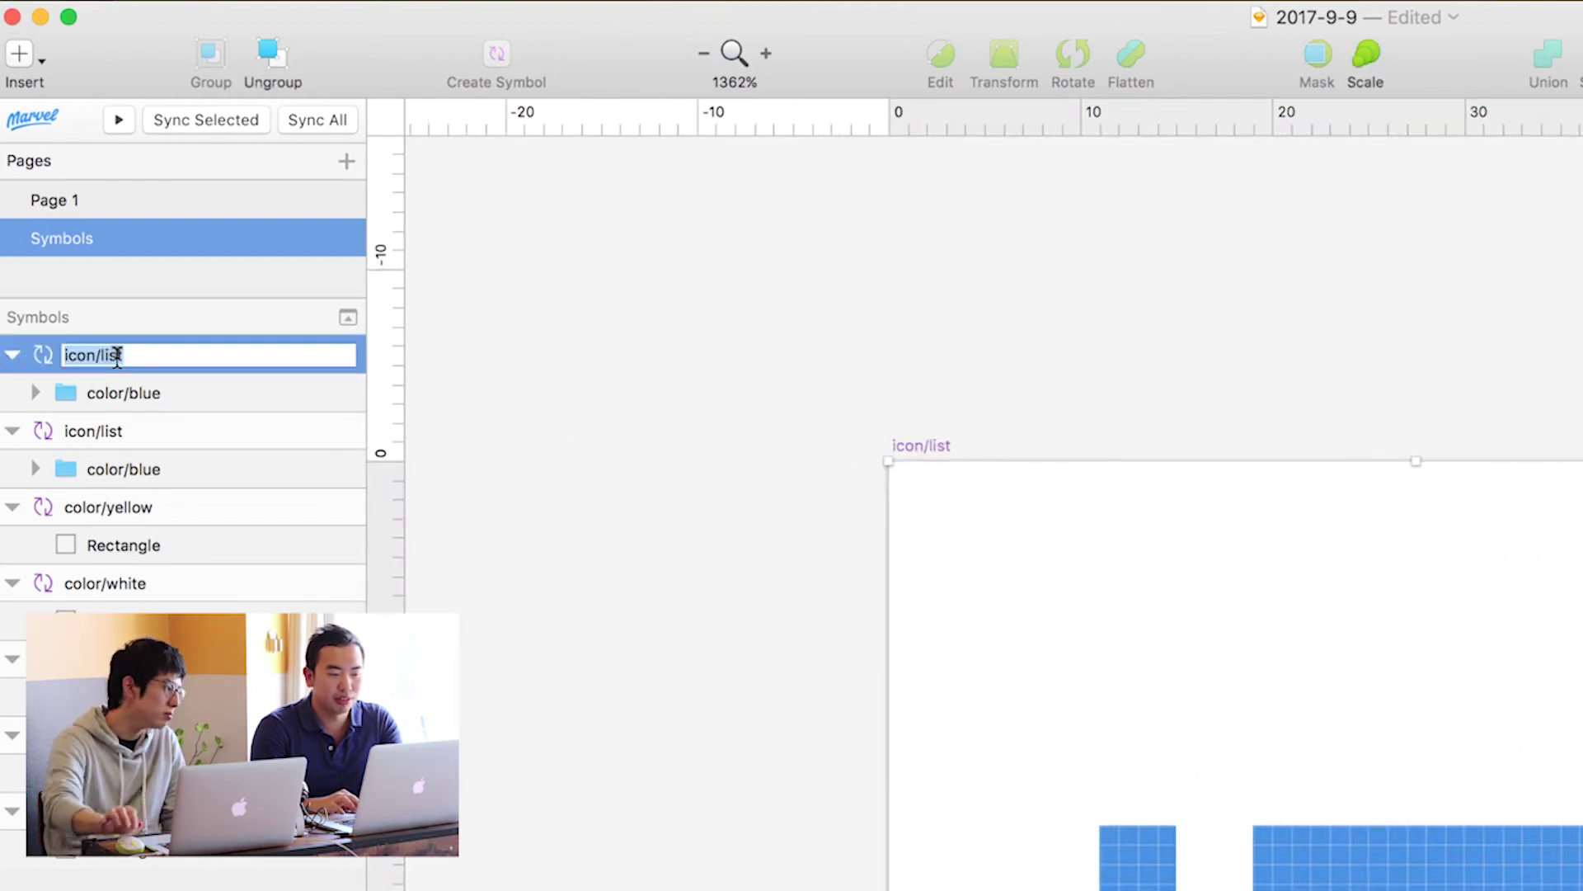
left_click(149, 357)
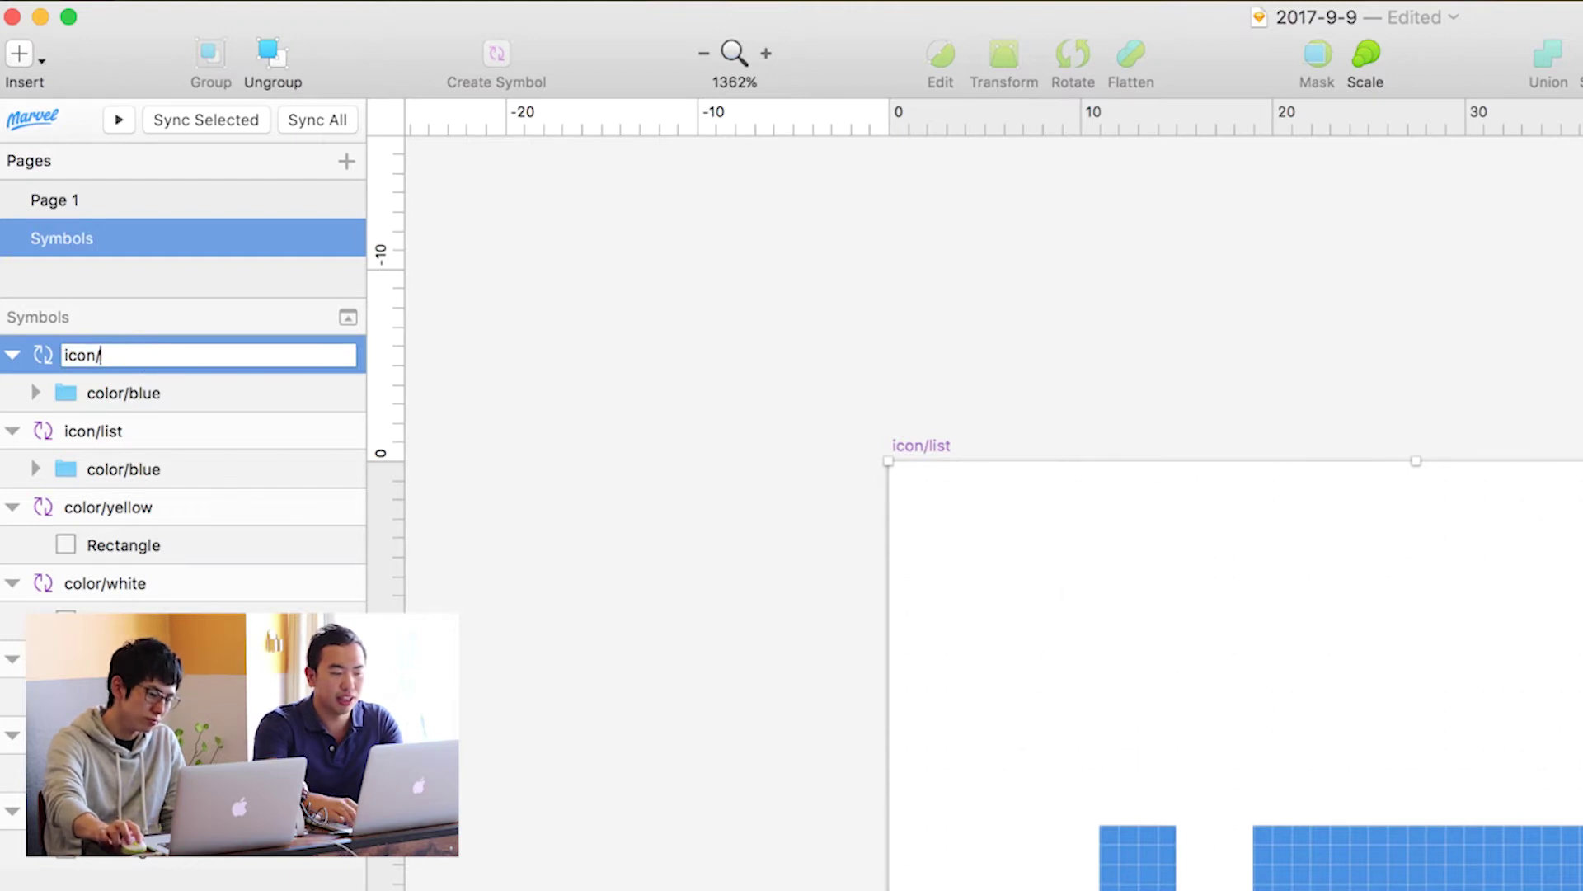
type("camera")
key("Return")
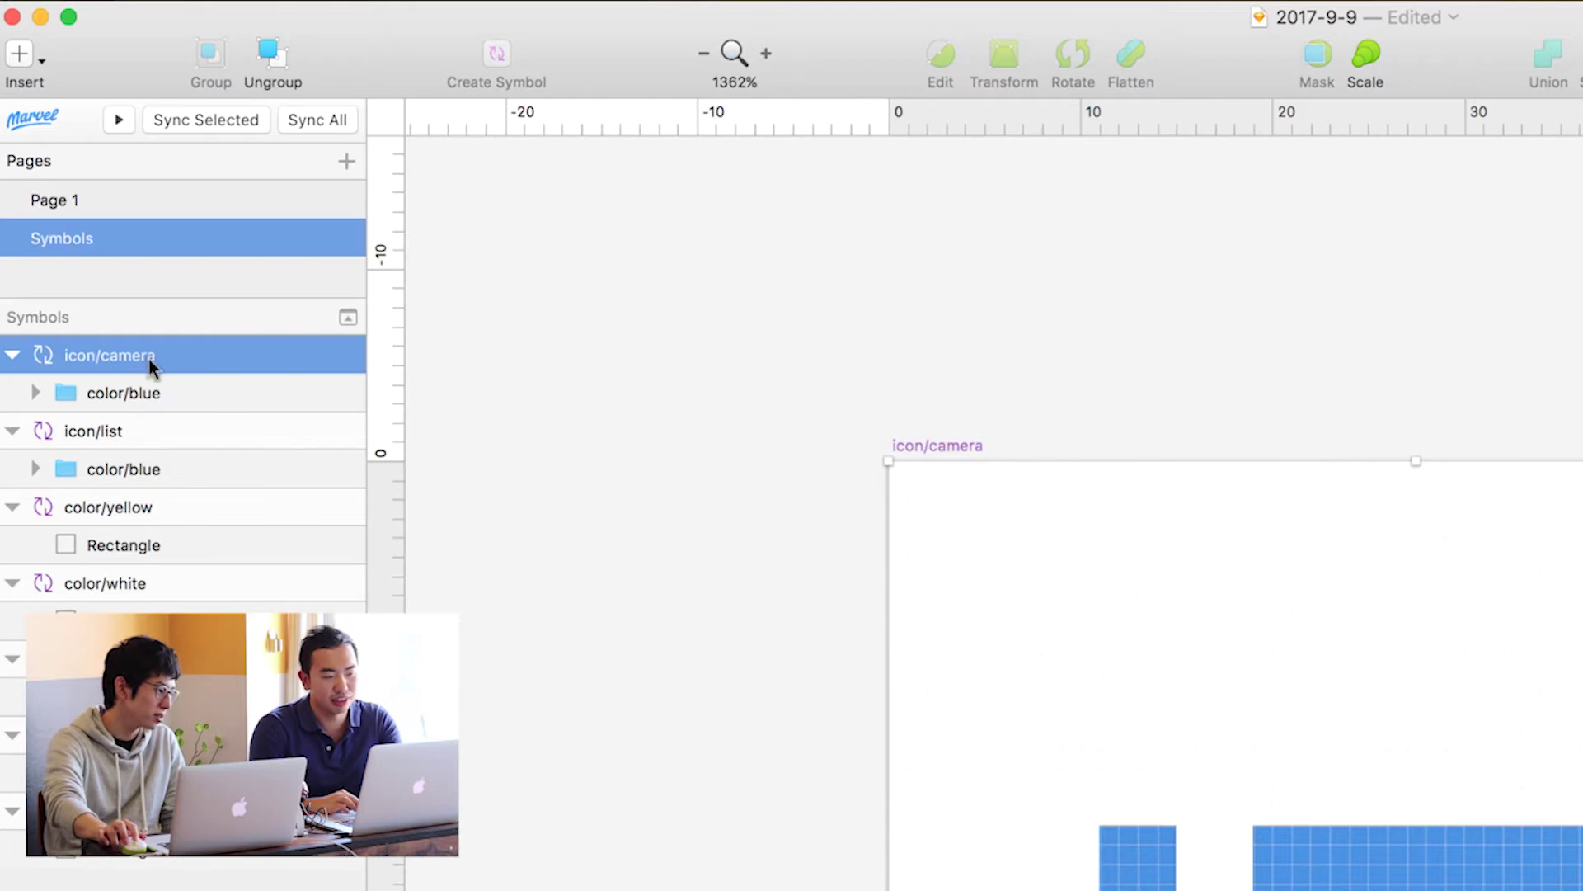
left_click(607, 498)
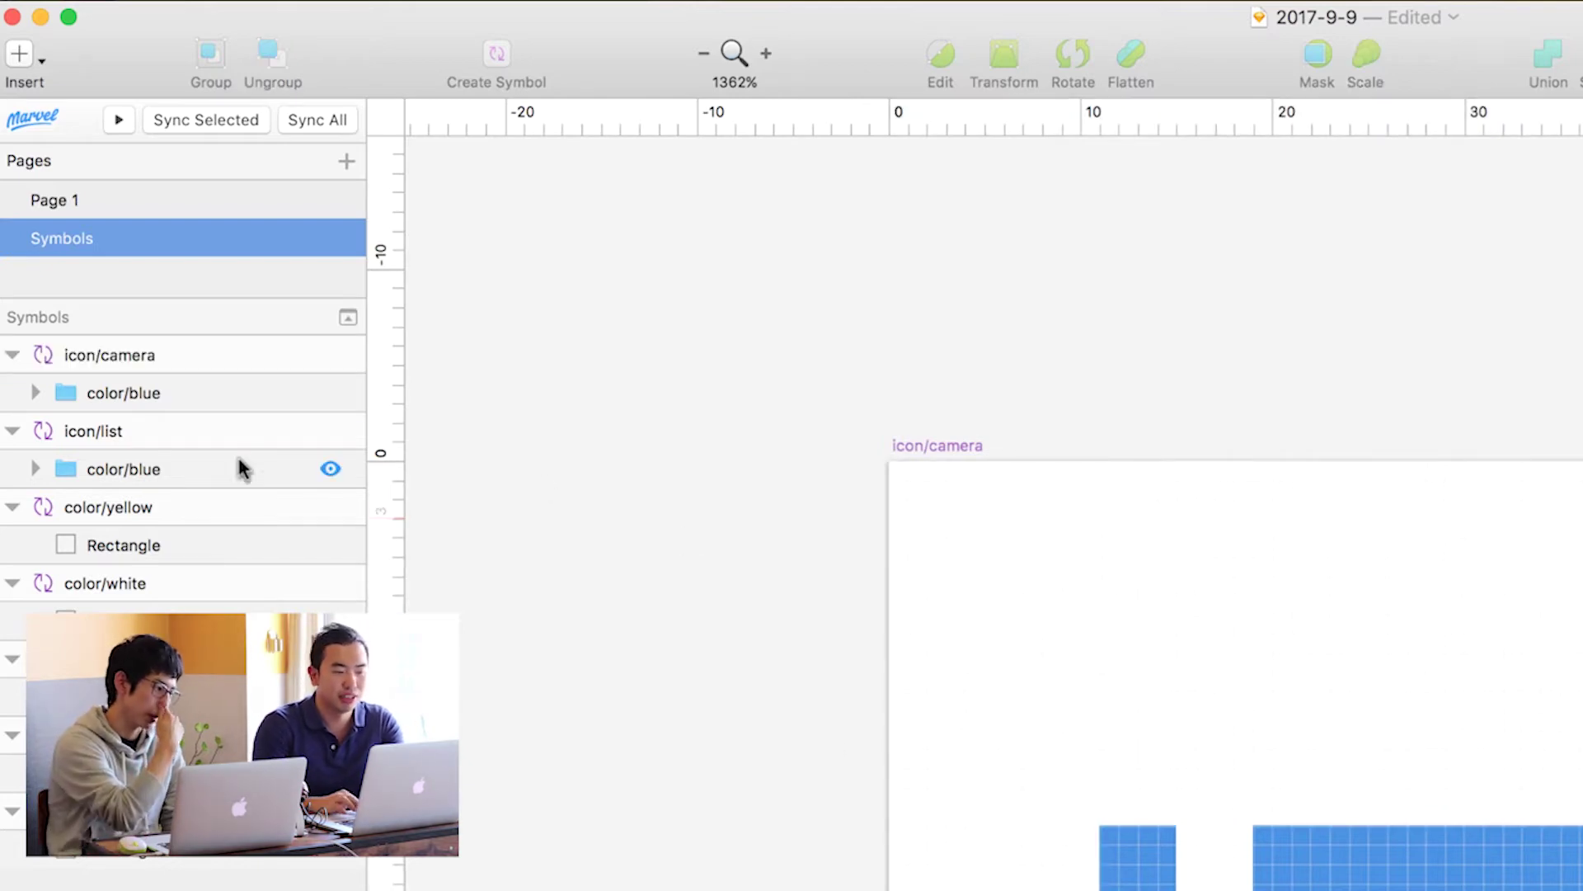
left_click(33, 391)
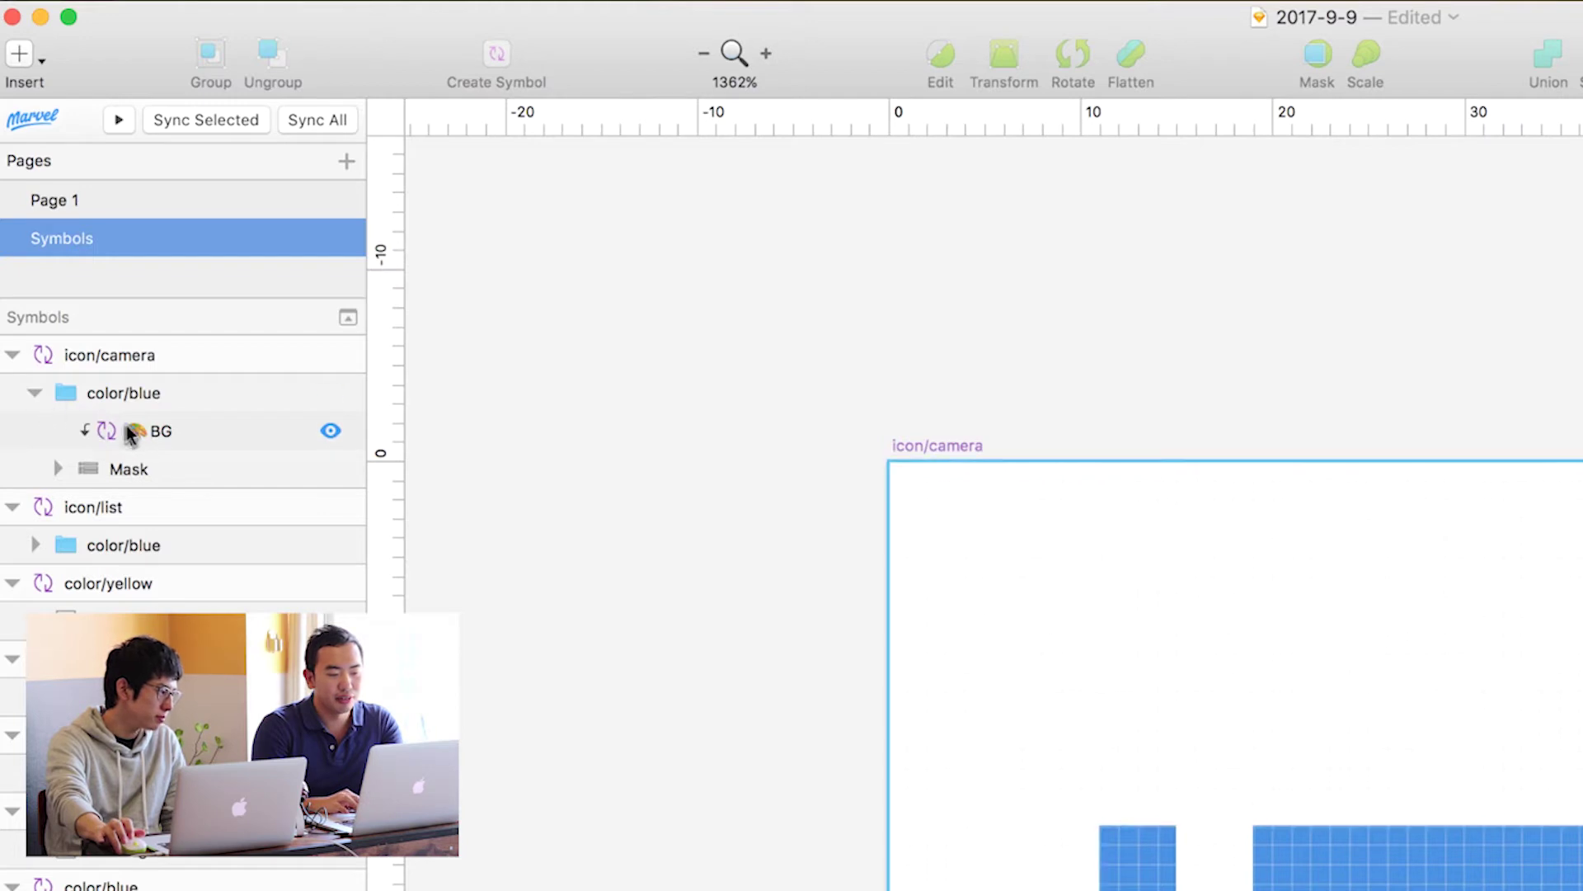
- Move BG directly under icon/camera, then delete the color/blue group and its mask
left_click_drag(147, 429, 136, 379)
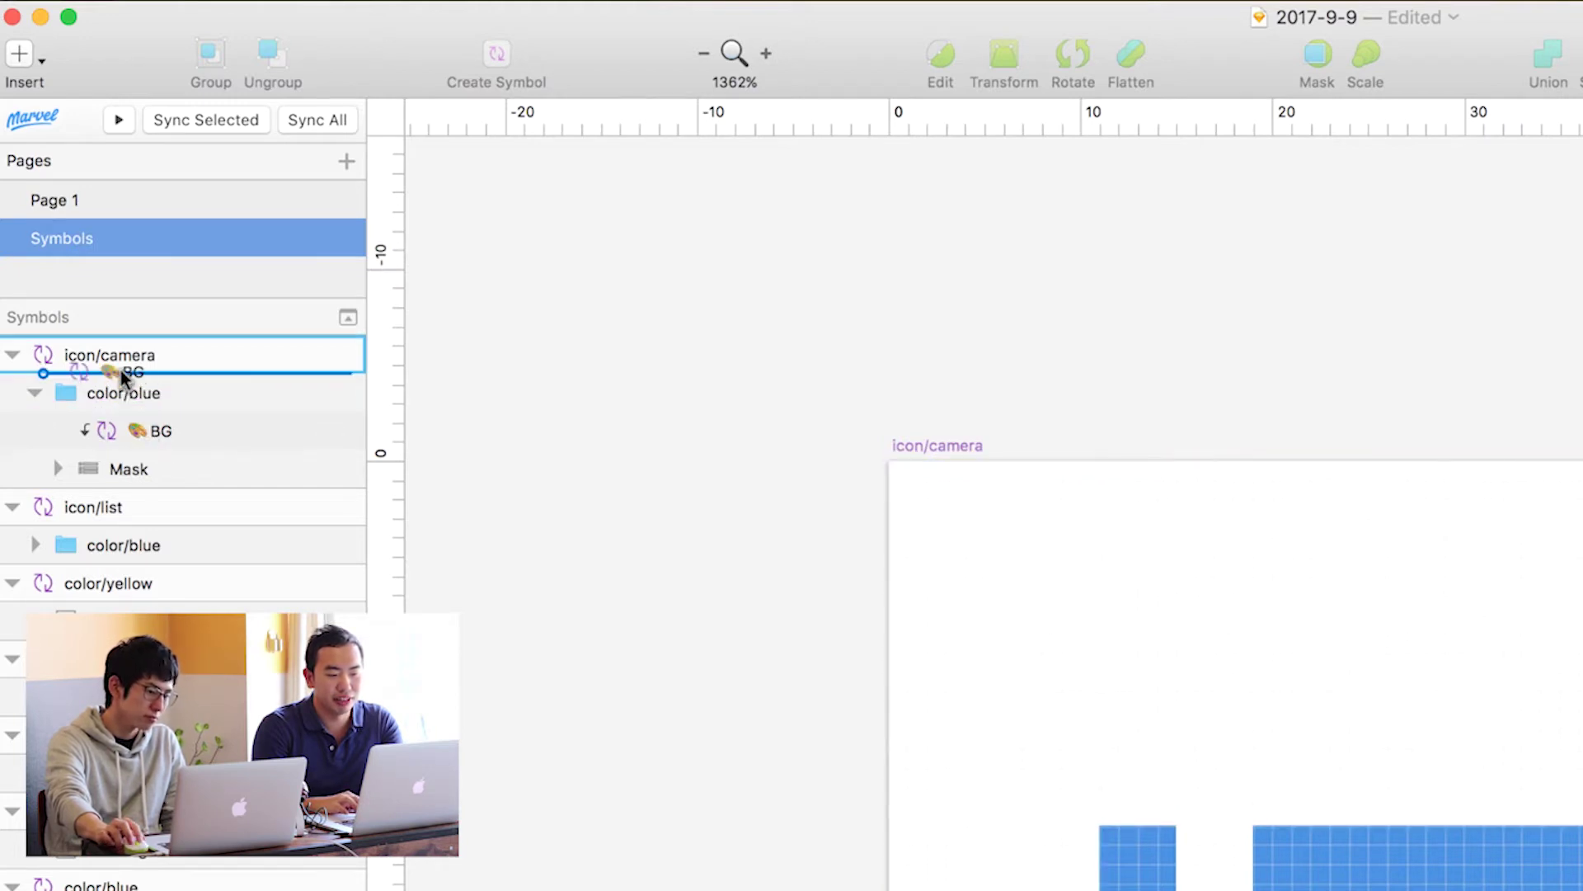
left_click_drag(136, 378, 120, 369)
left_click(122, 432)
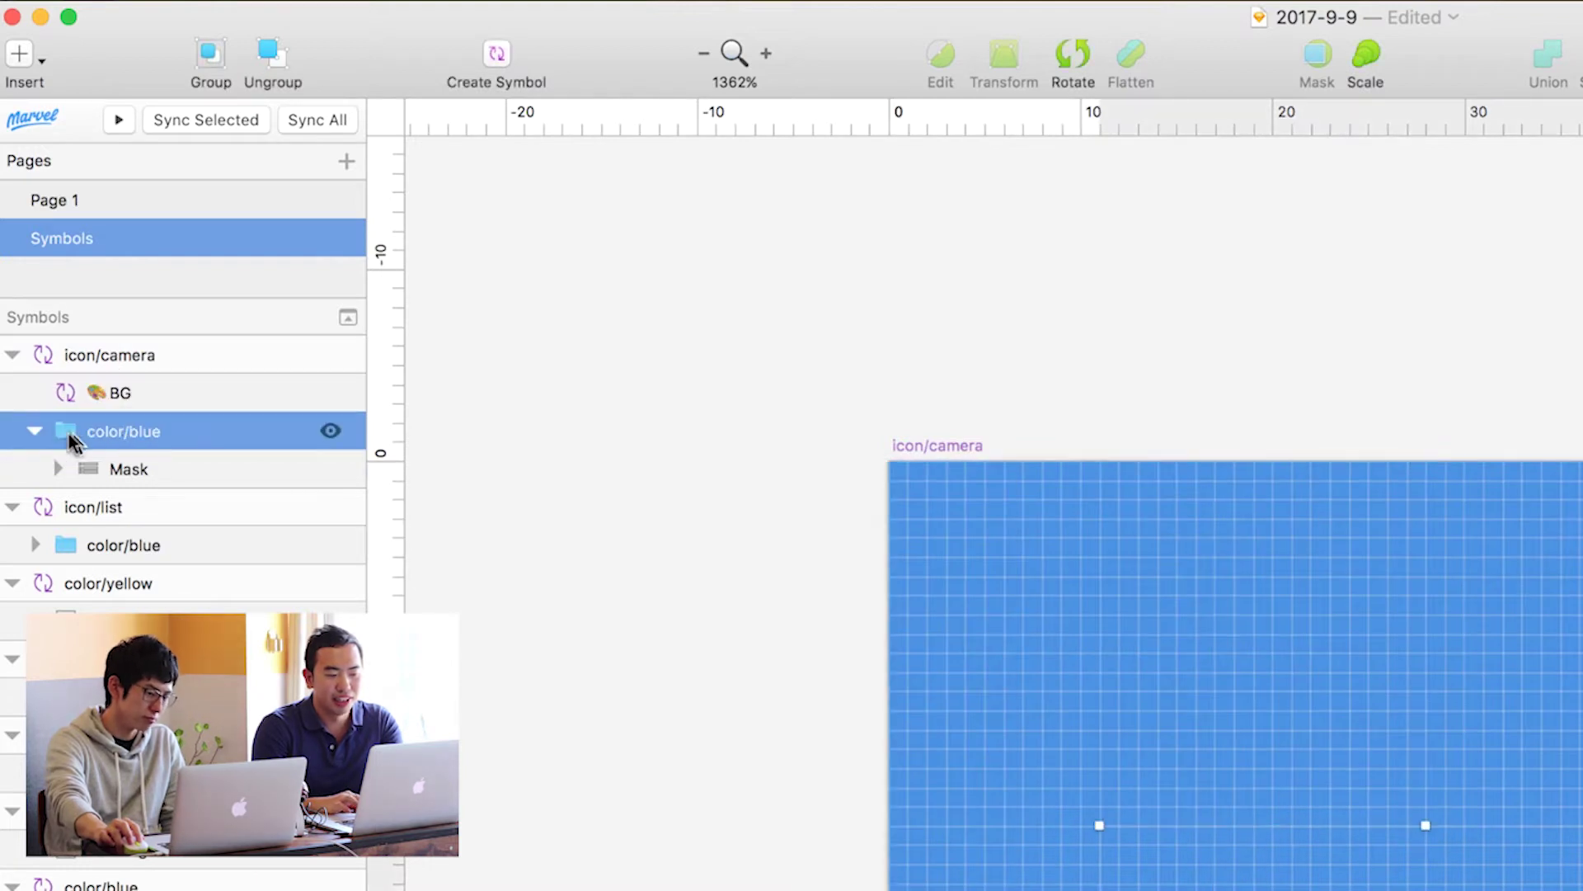
left_click(34, 431)
left_click(34, 431)
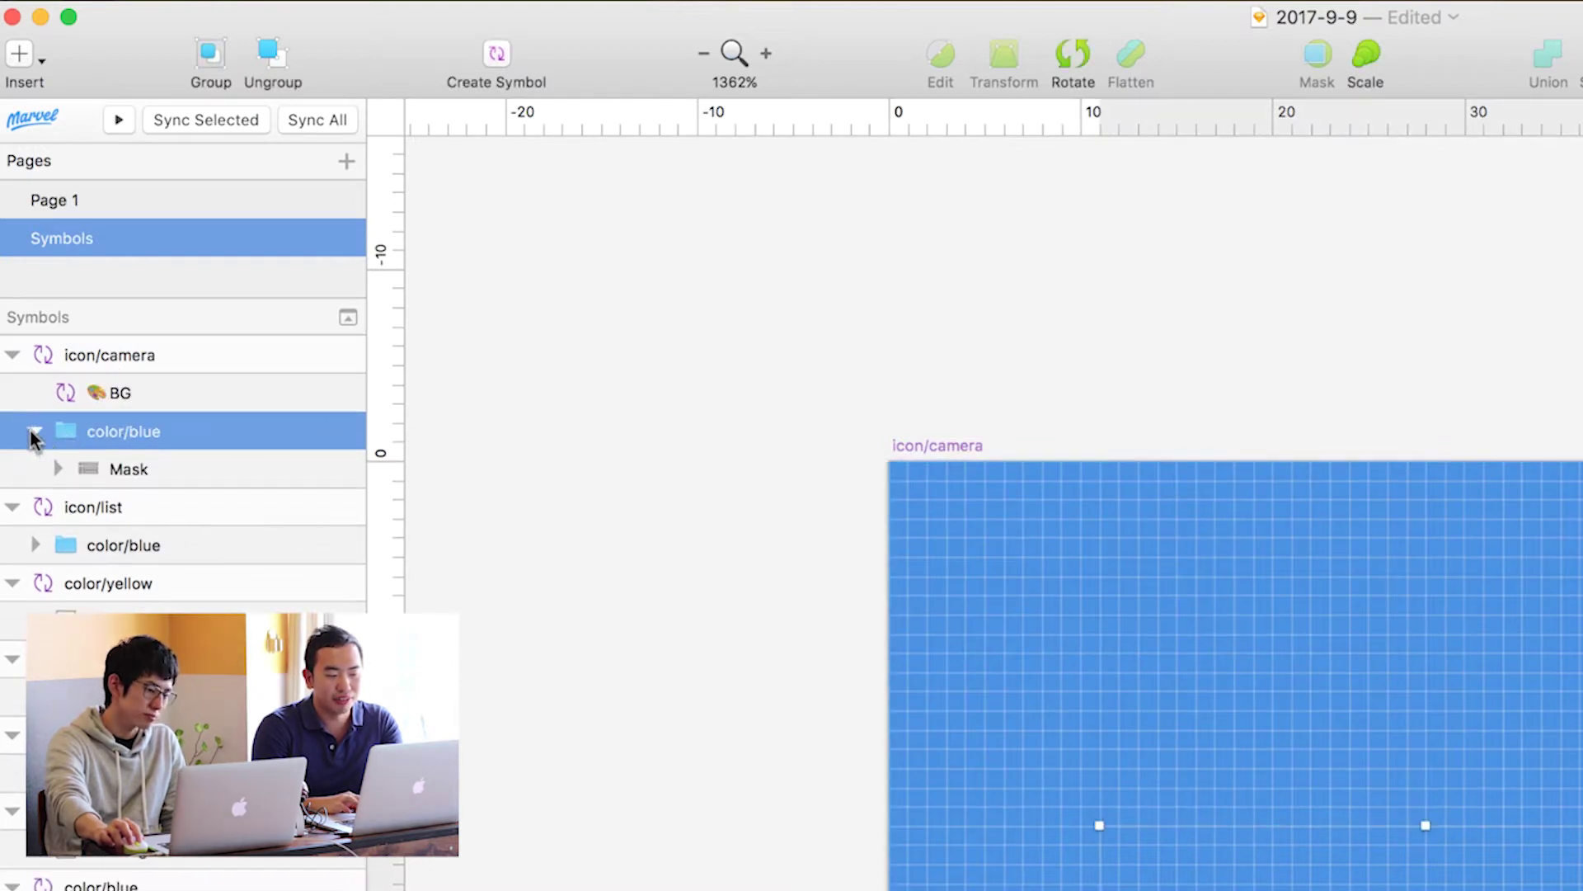
key("Delete")
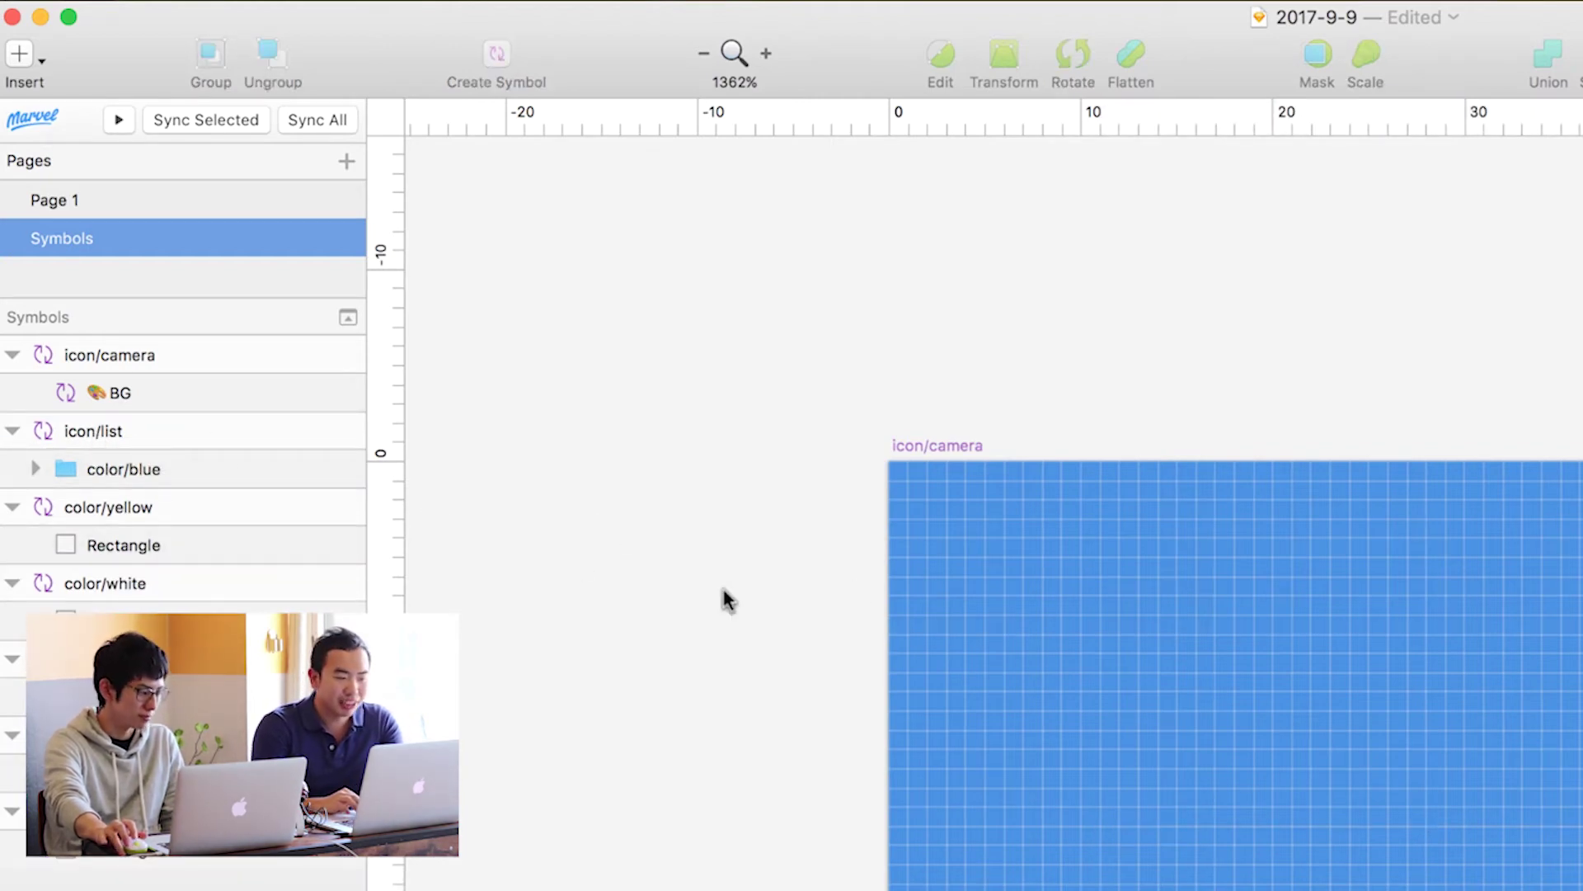
left_click(936, 592)
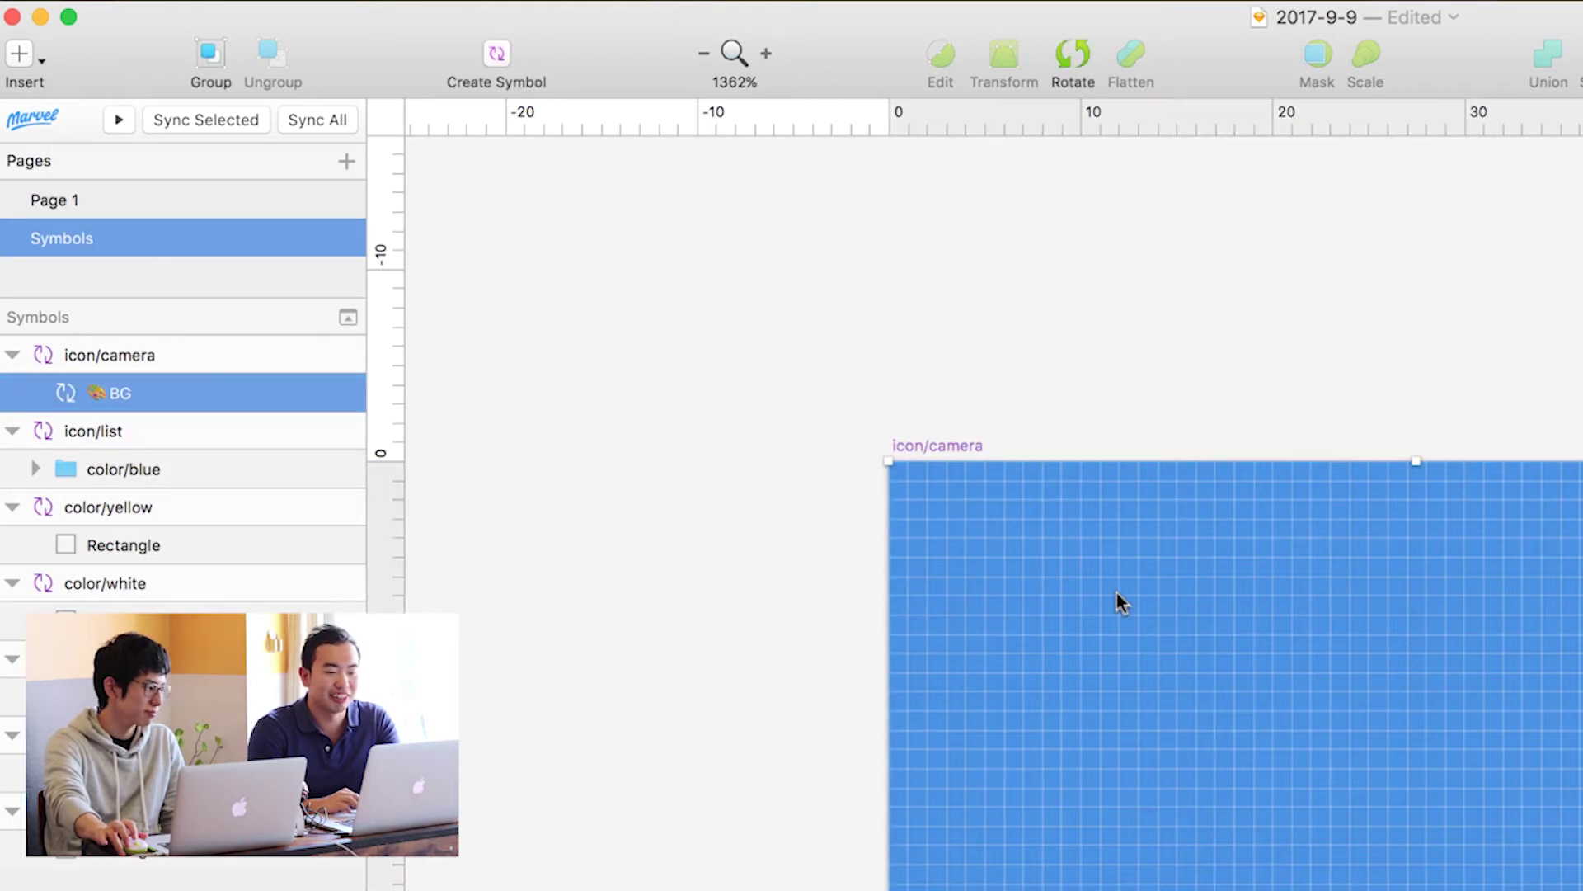
scroll(1387, 646, "down", 5)
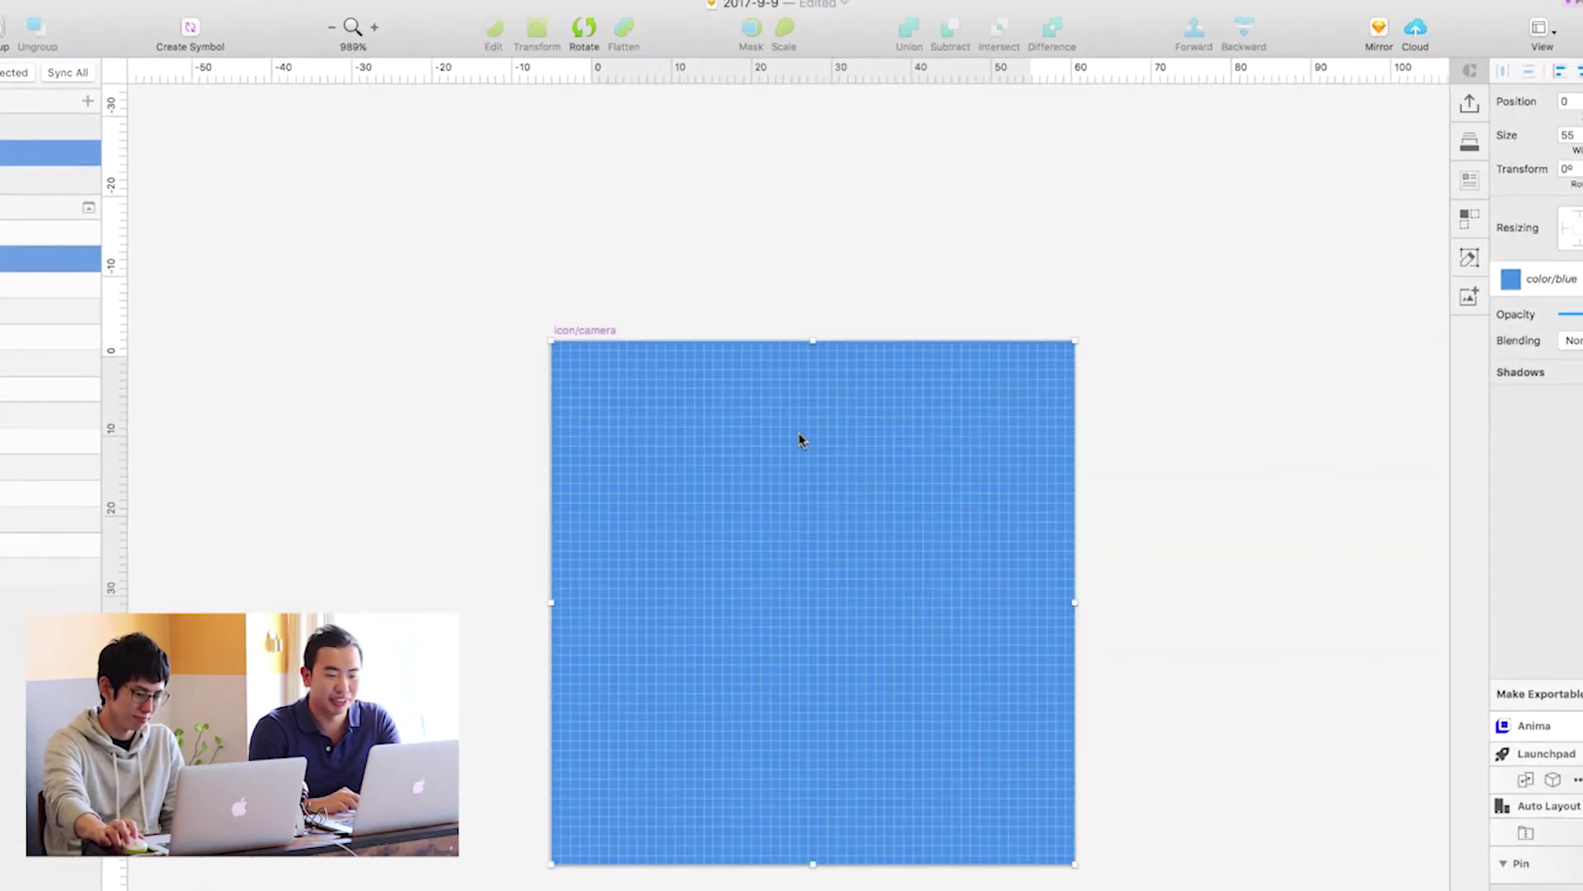
scroll(798, 438, "up", 2)
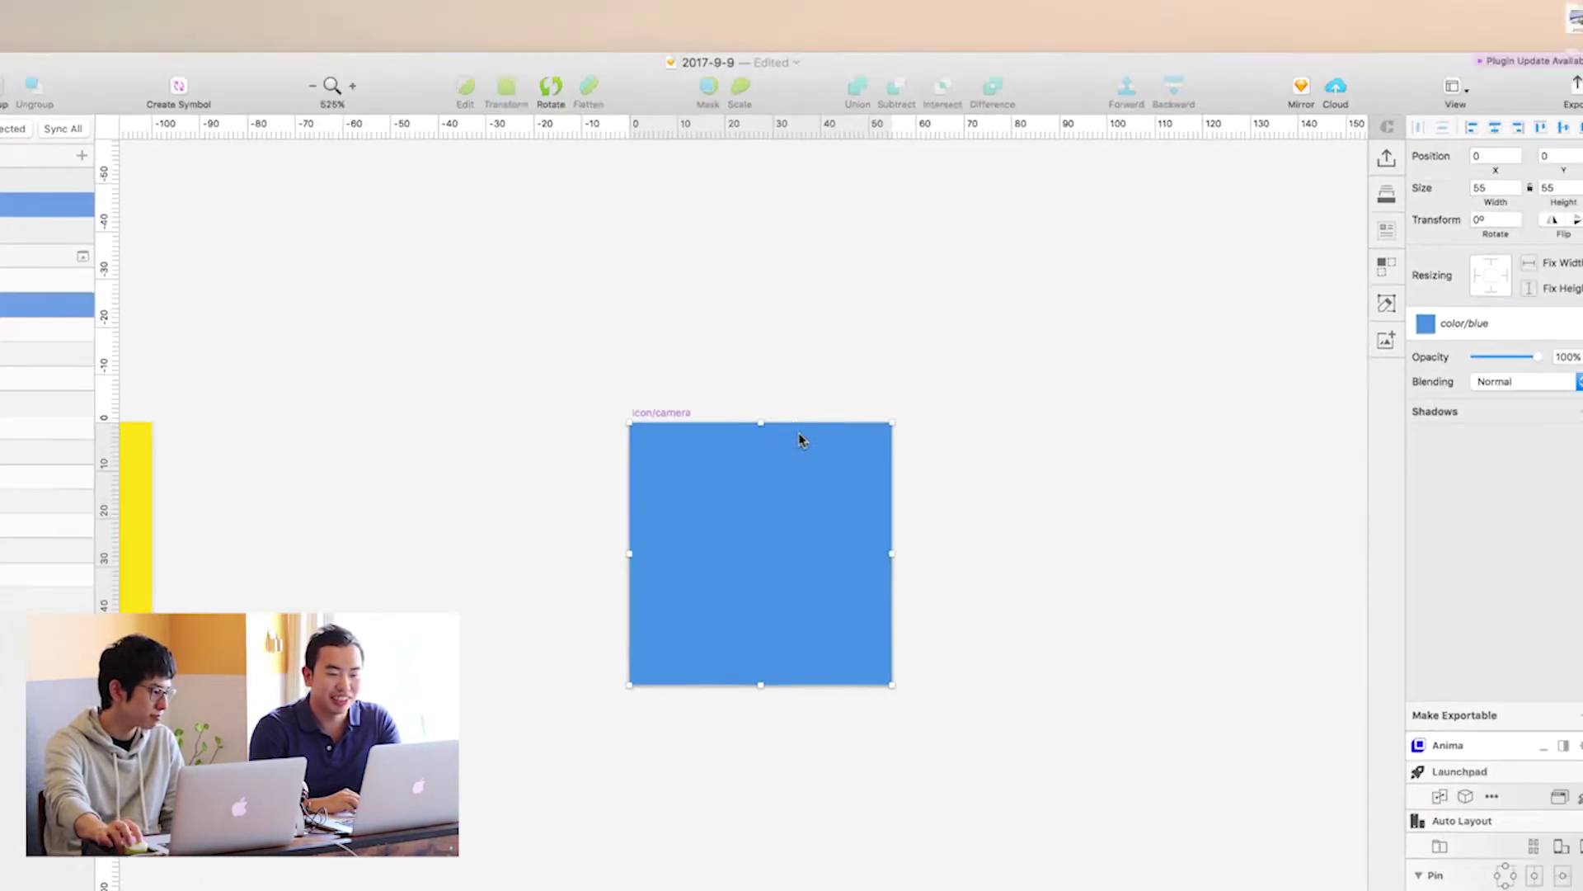
- Import ic_camera_alt_black_24px.svg from Finder onto the icon/camera artboard
left_click_drag(1514, 73, 908, 441)
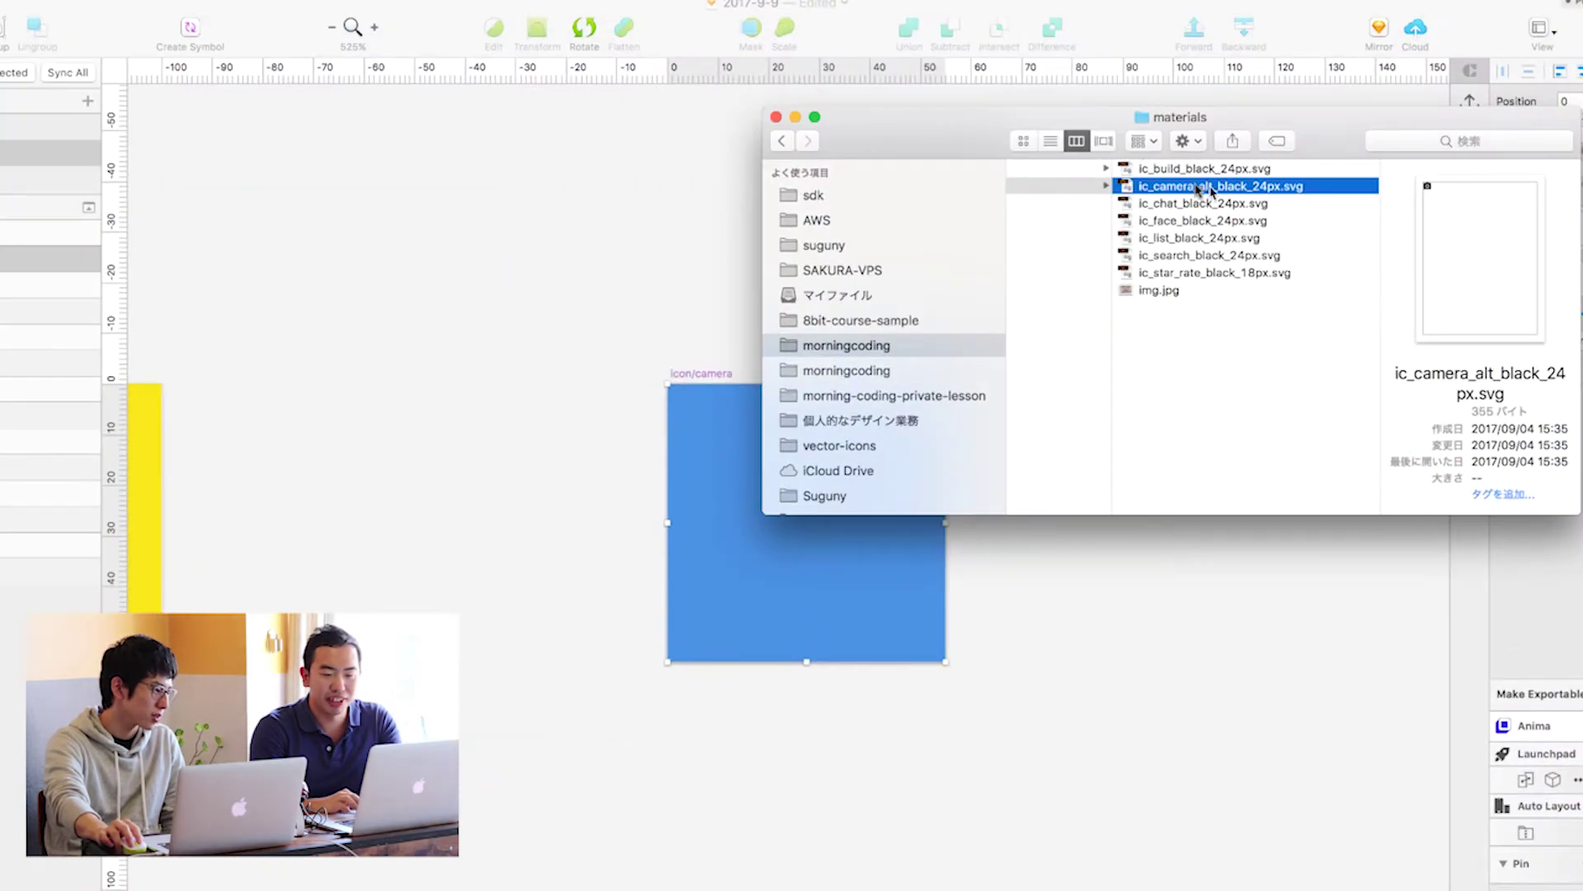
mouse_move(973, 146)
left_mouse_down()
mouse_move(950, 216)
mouse_move(957, 299)
left_mouse_up()
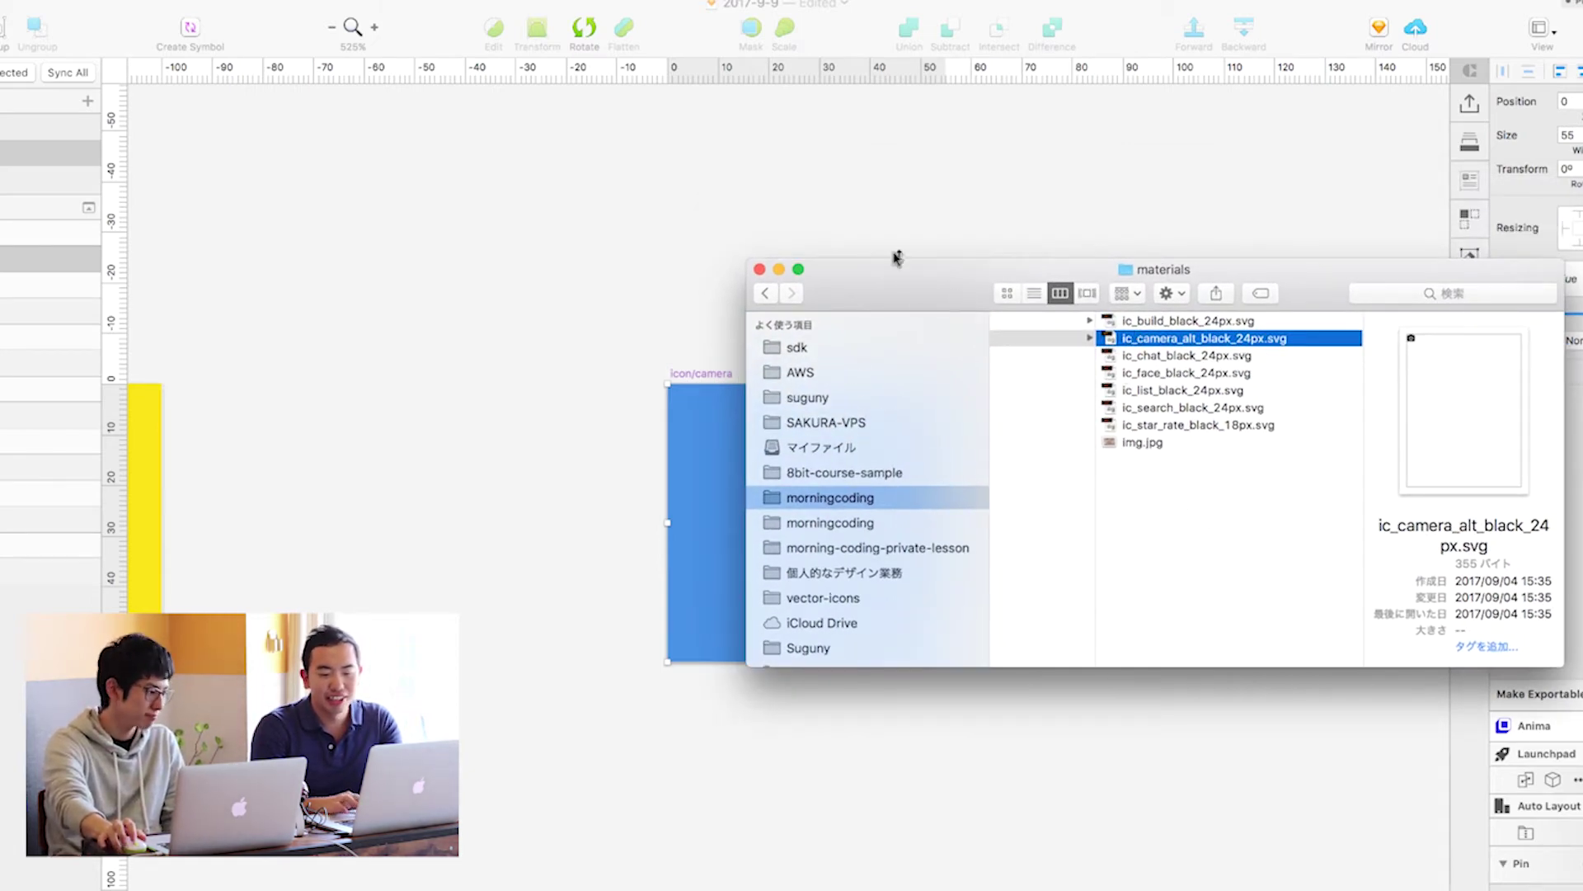
left_click_drag(896, 258, 1025, 185)
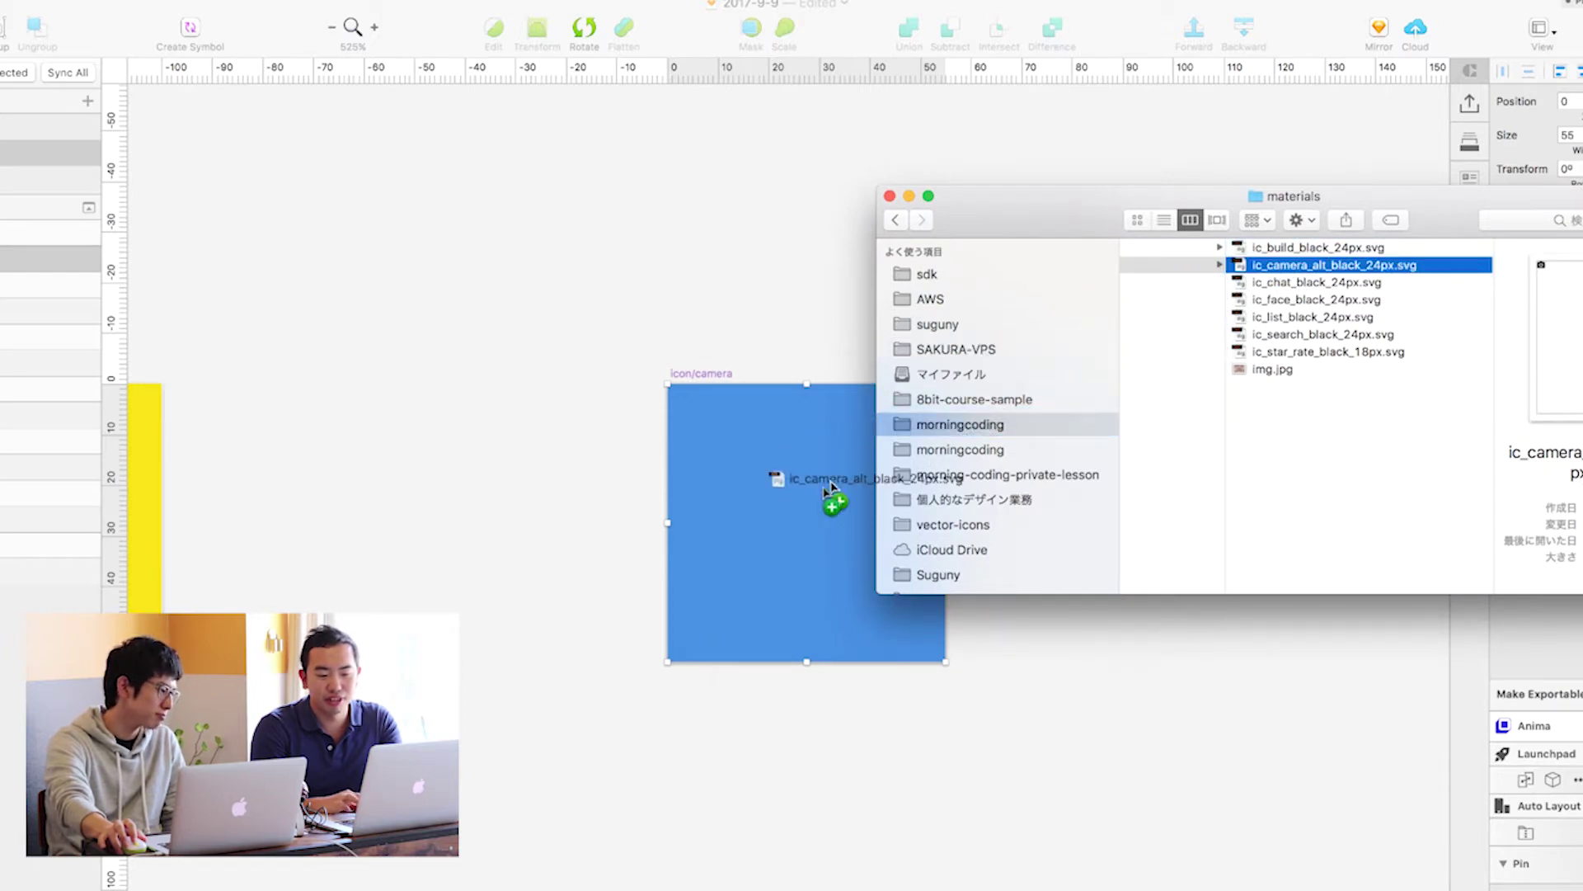
left_click_drag(1063, 347, 813, 520)
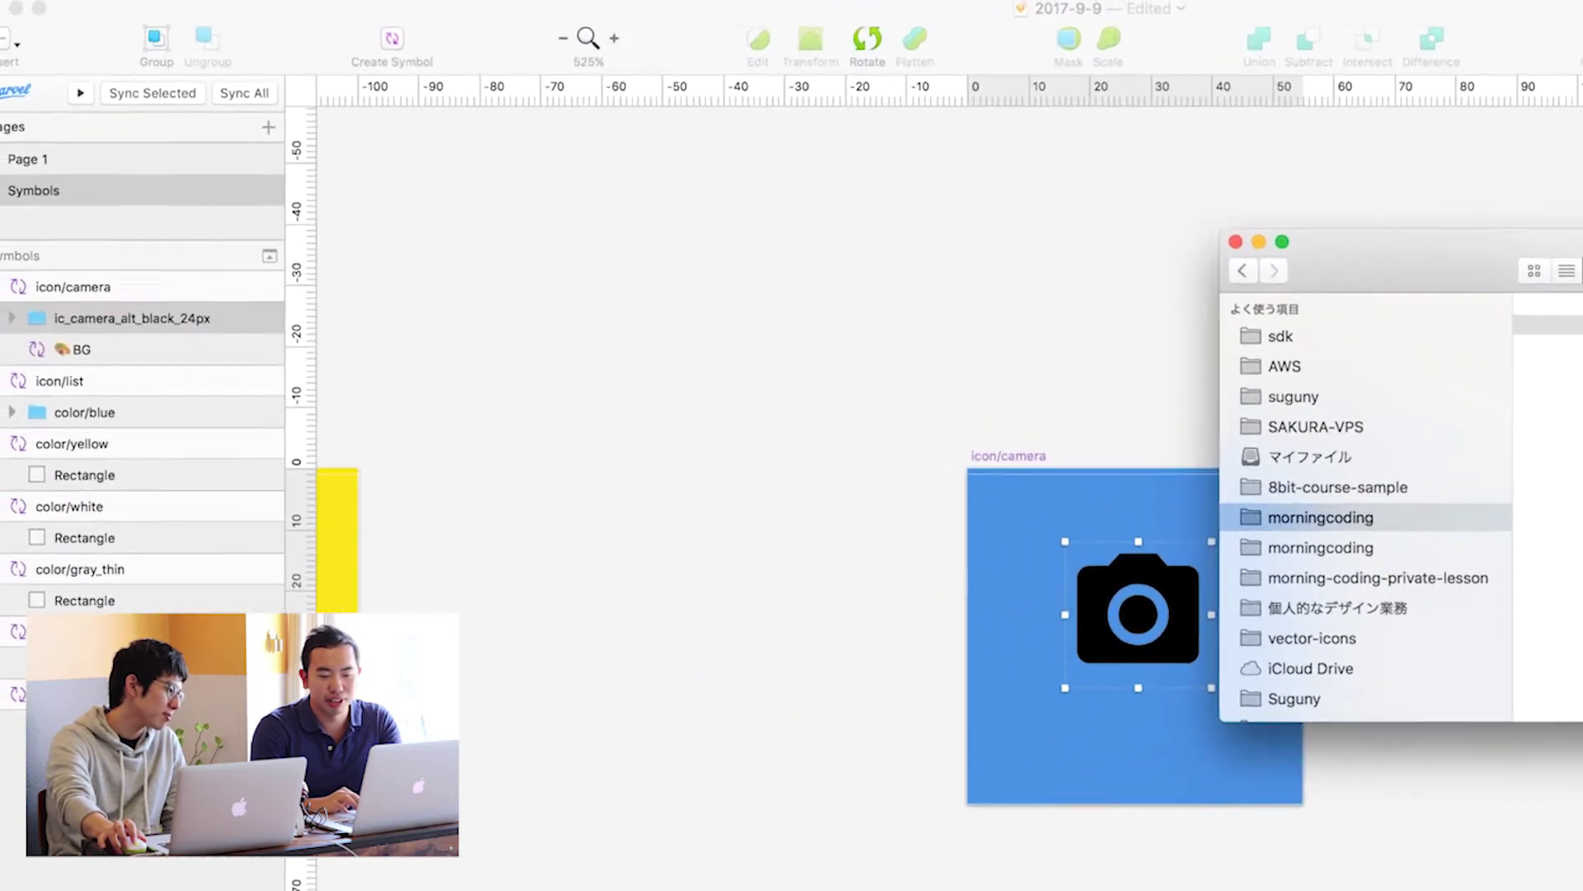
left_click(1199, 750)
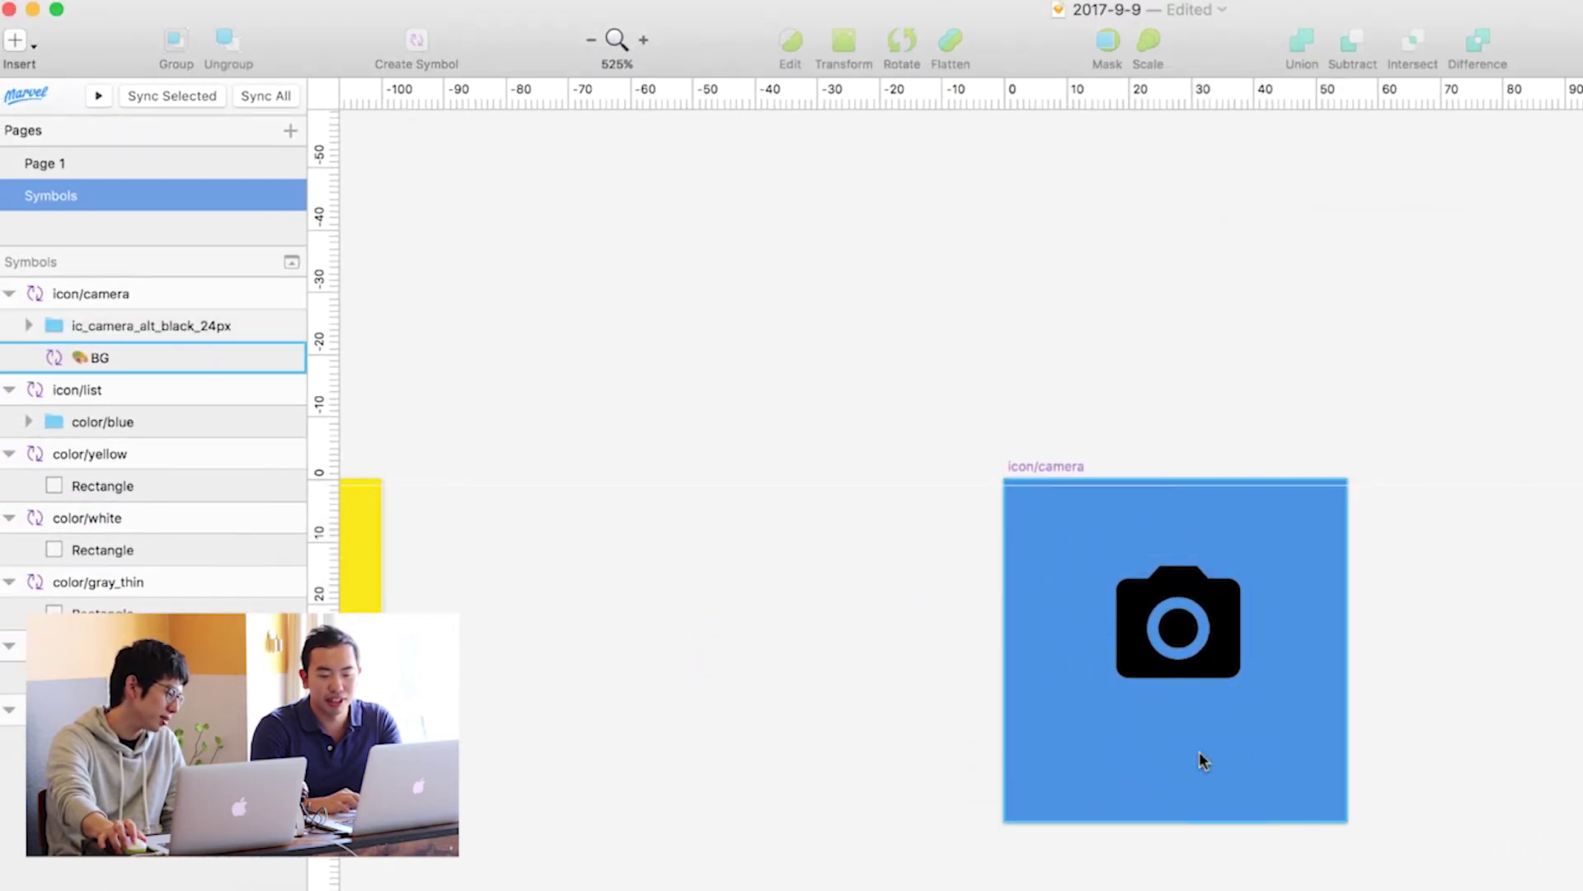
- Zoom in and delete the first plain Shape layer inside the camera group
key("super+plus")
scroll(1199, 750, "down", 2)
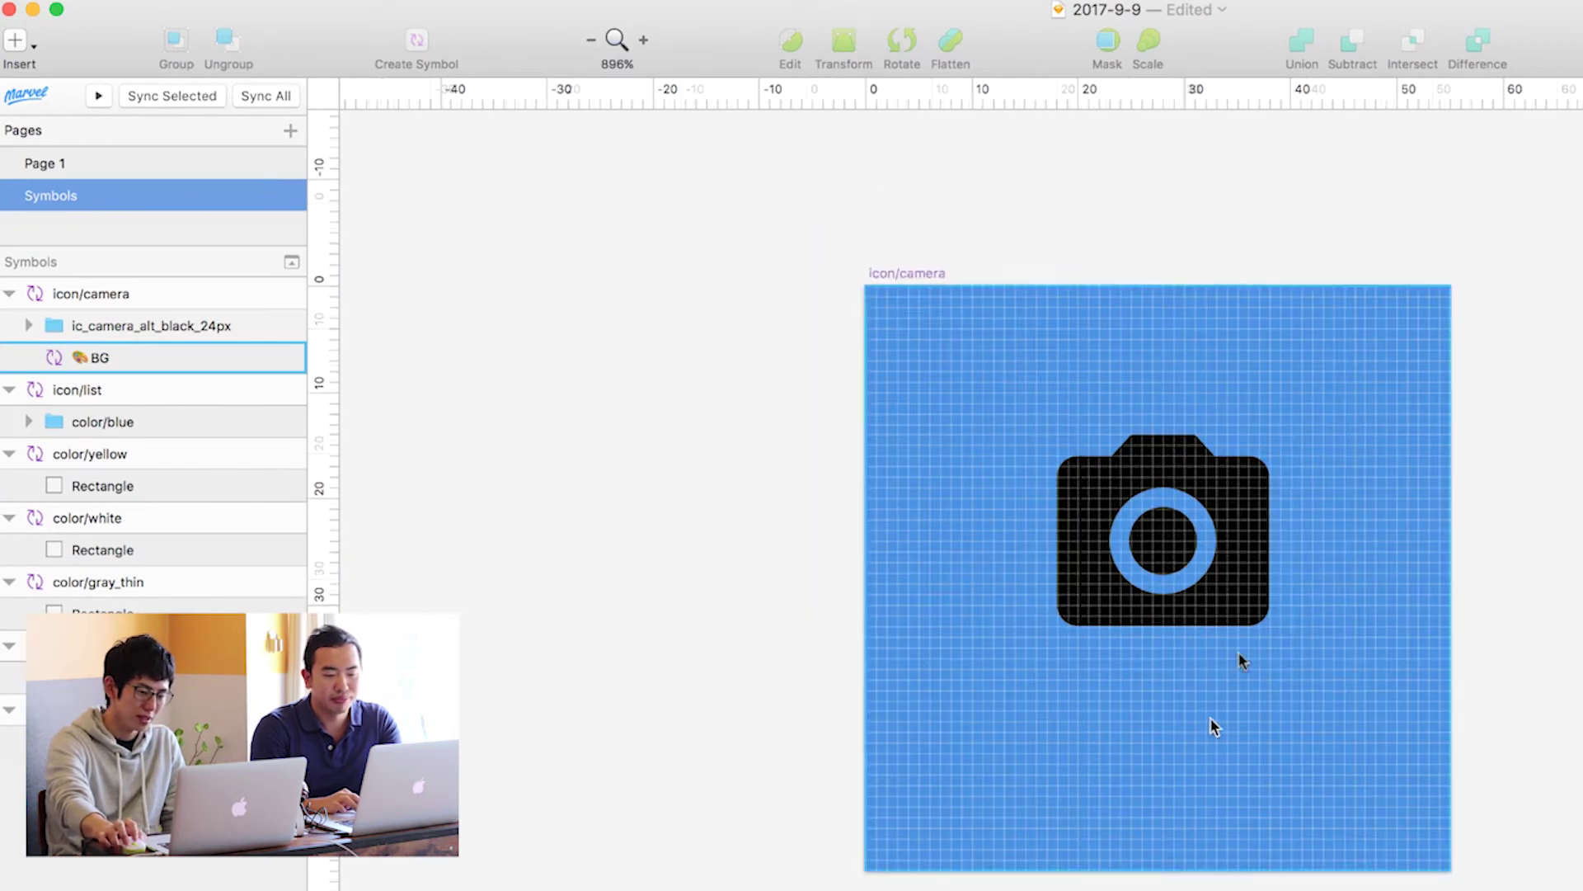
left_click(1265, 588)
mouse_move(151, 325)
left_click(27, 327)
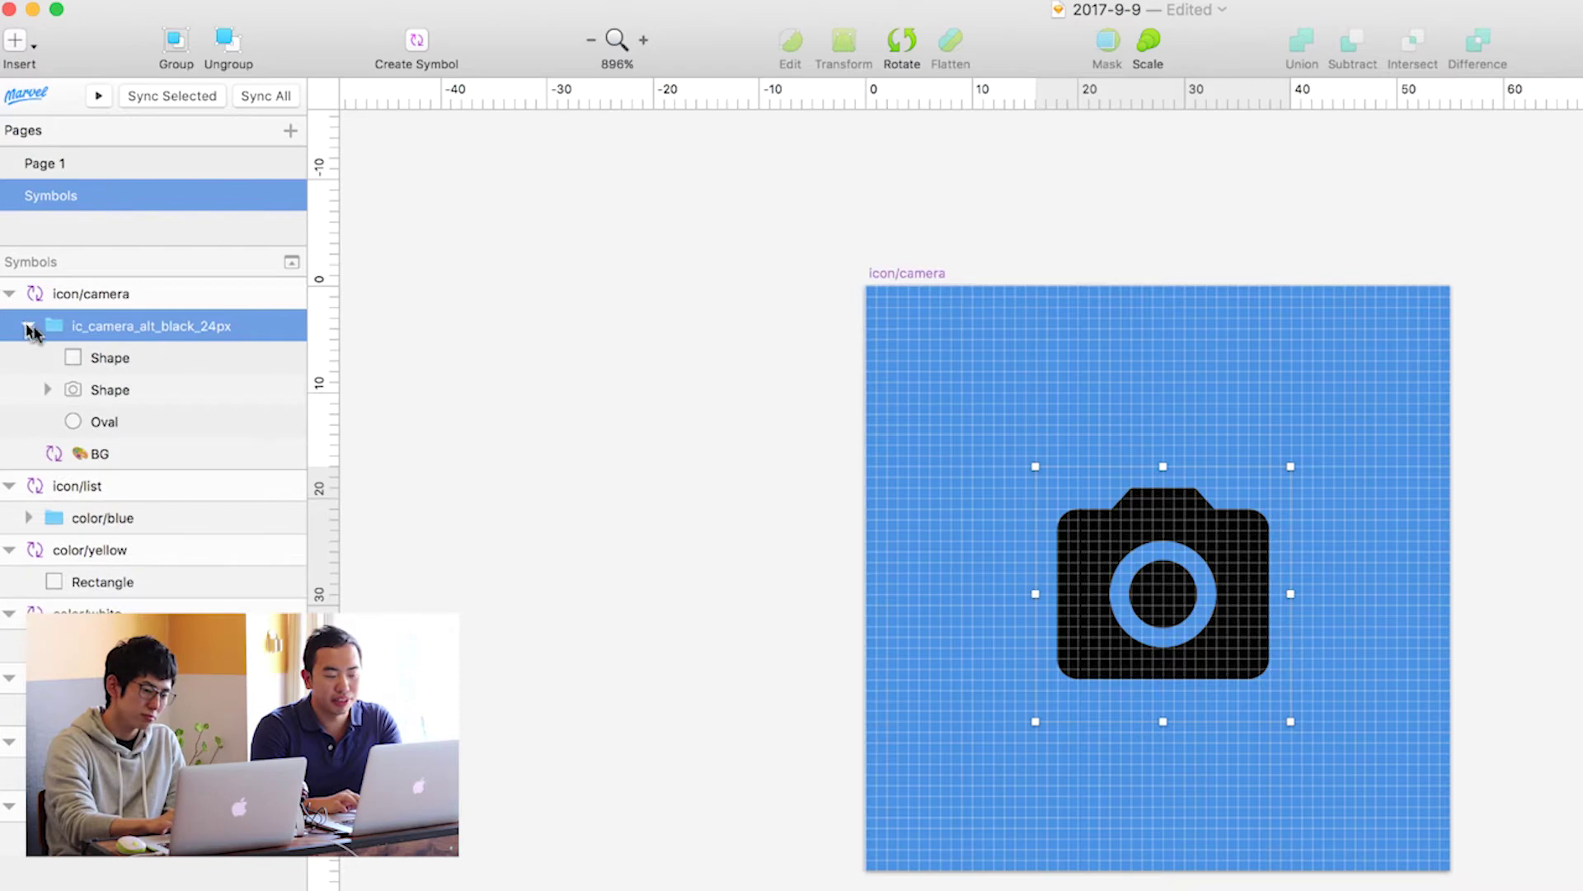
left_click(112, 363)
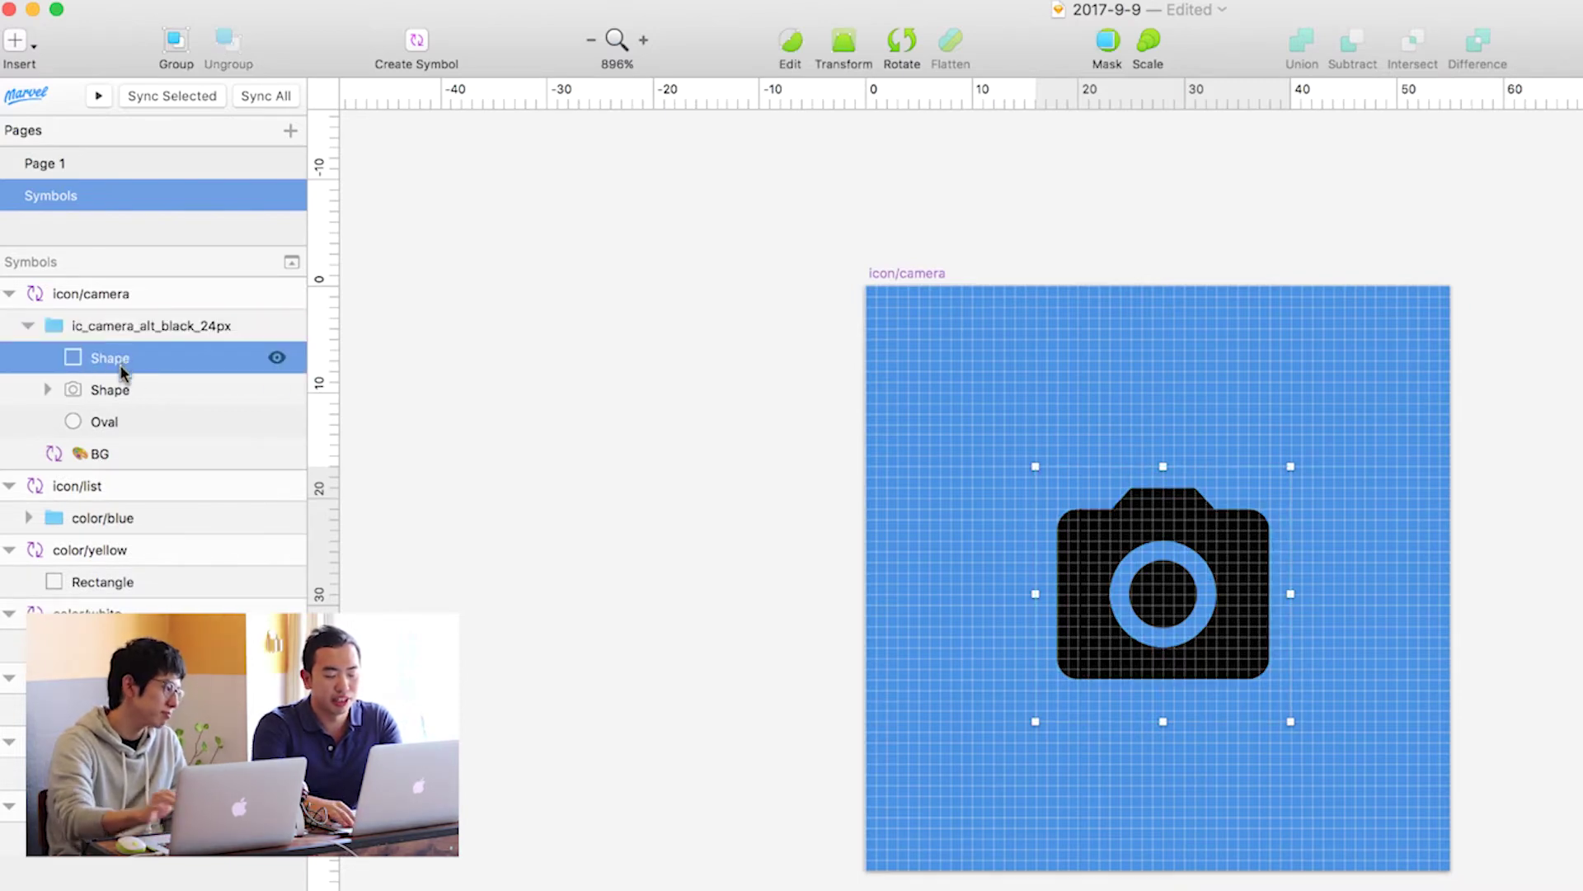
key("Delete")
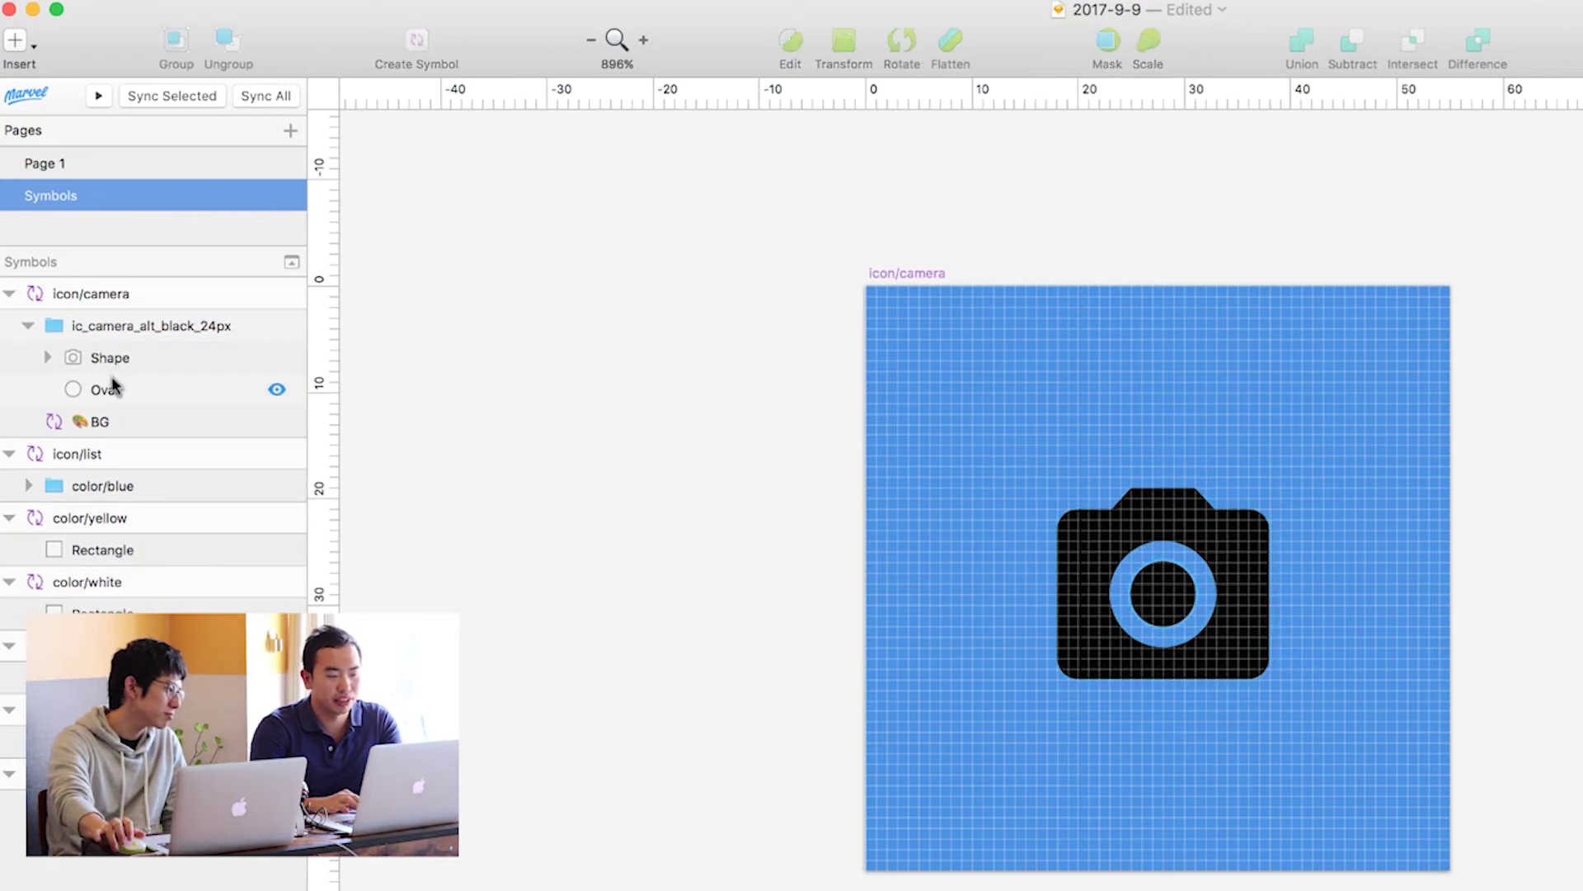
- Delete the Oval ring, move Shape under icon/camera, and ungroup the empty wrapper group
left_click(113, 391)
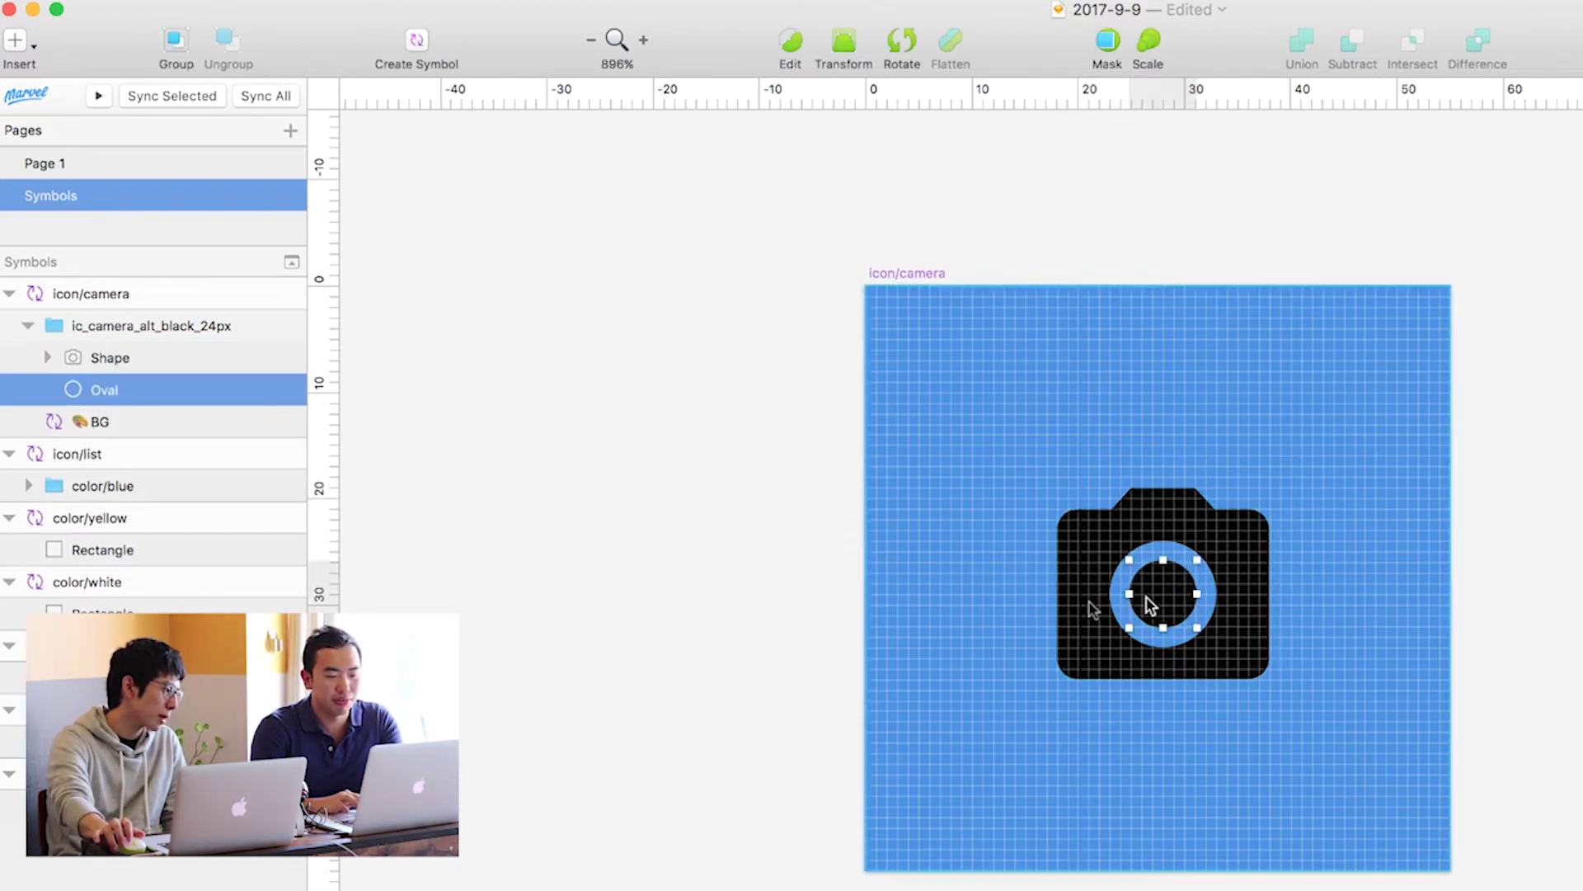
key("BackSpace")
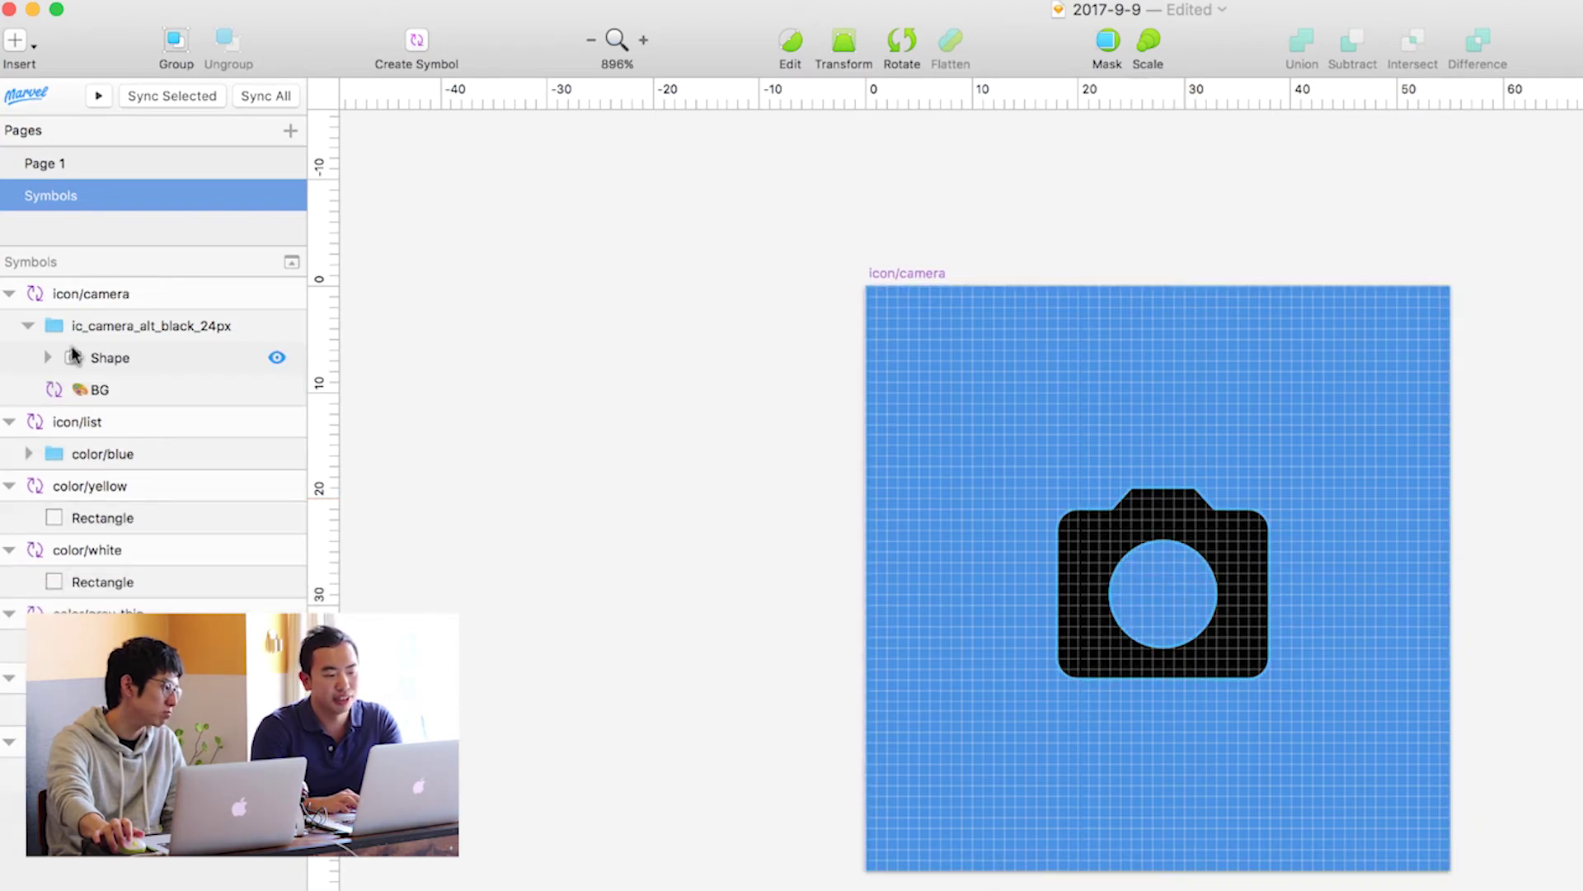
left_click(79, 361)
left_click_drag(84, 360, 76, 310)
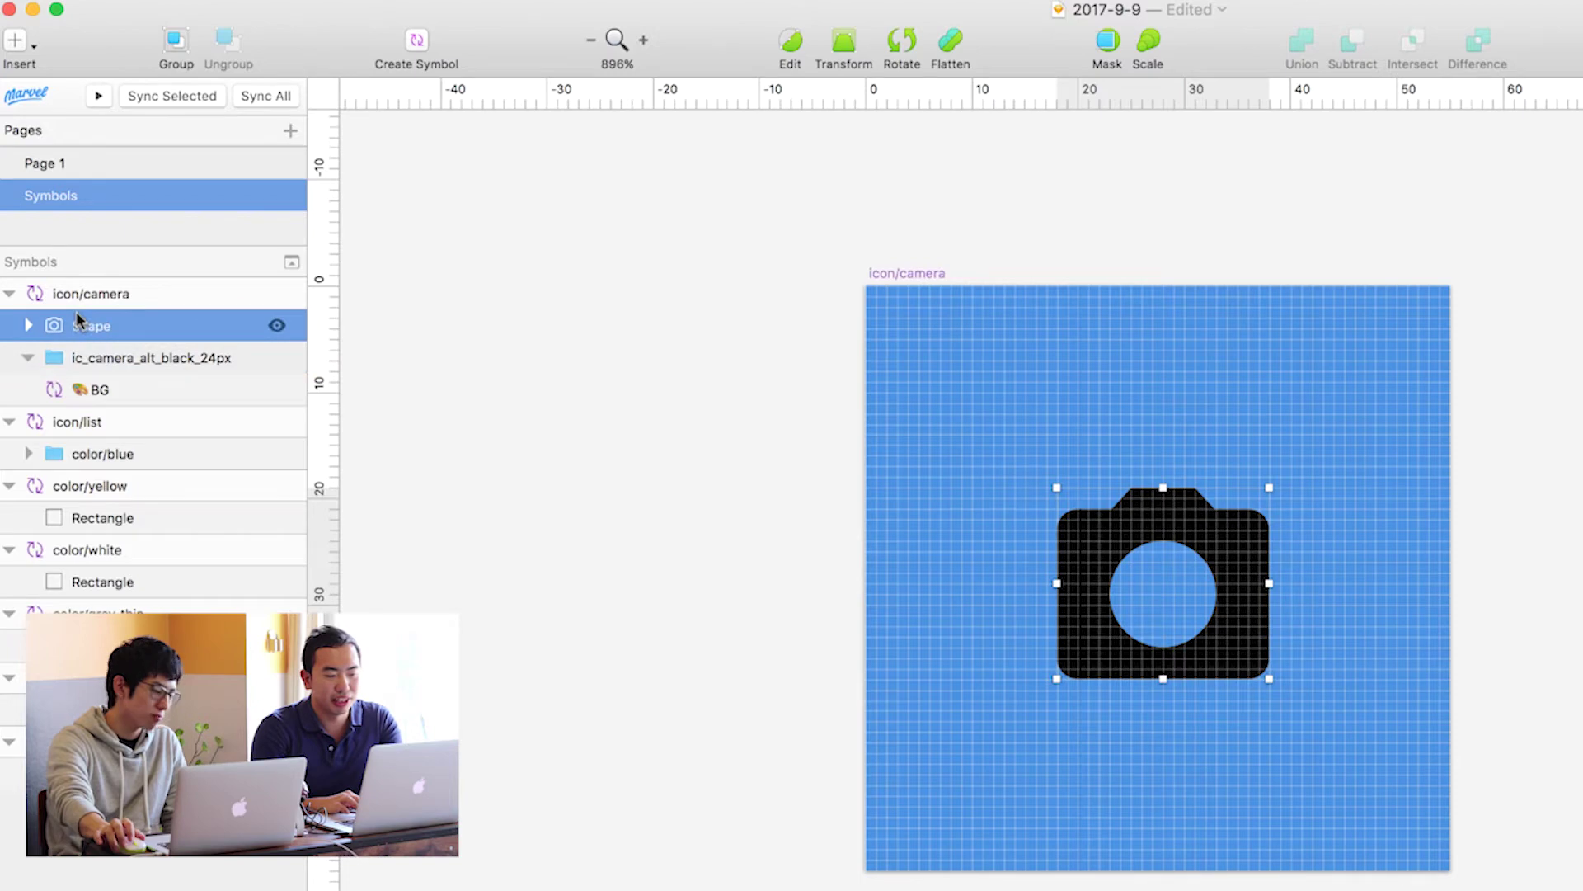
left_click(75, 358)
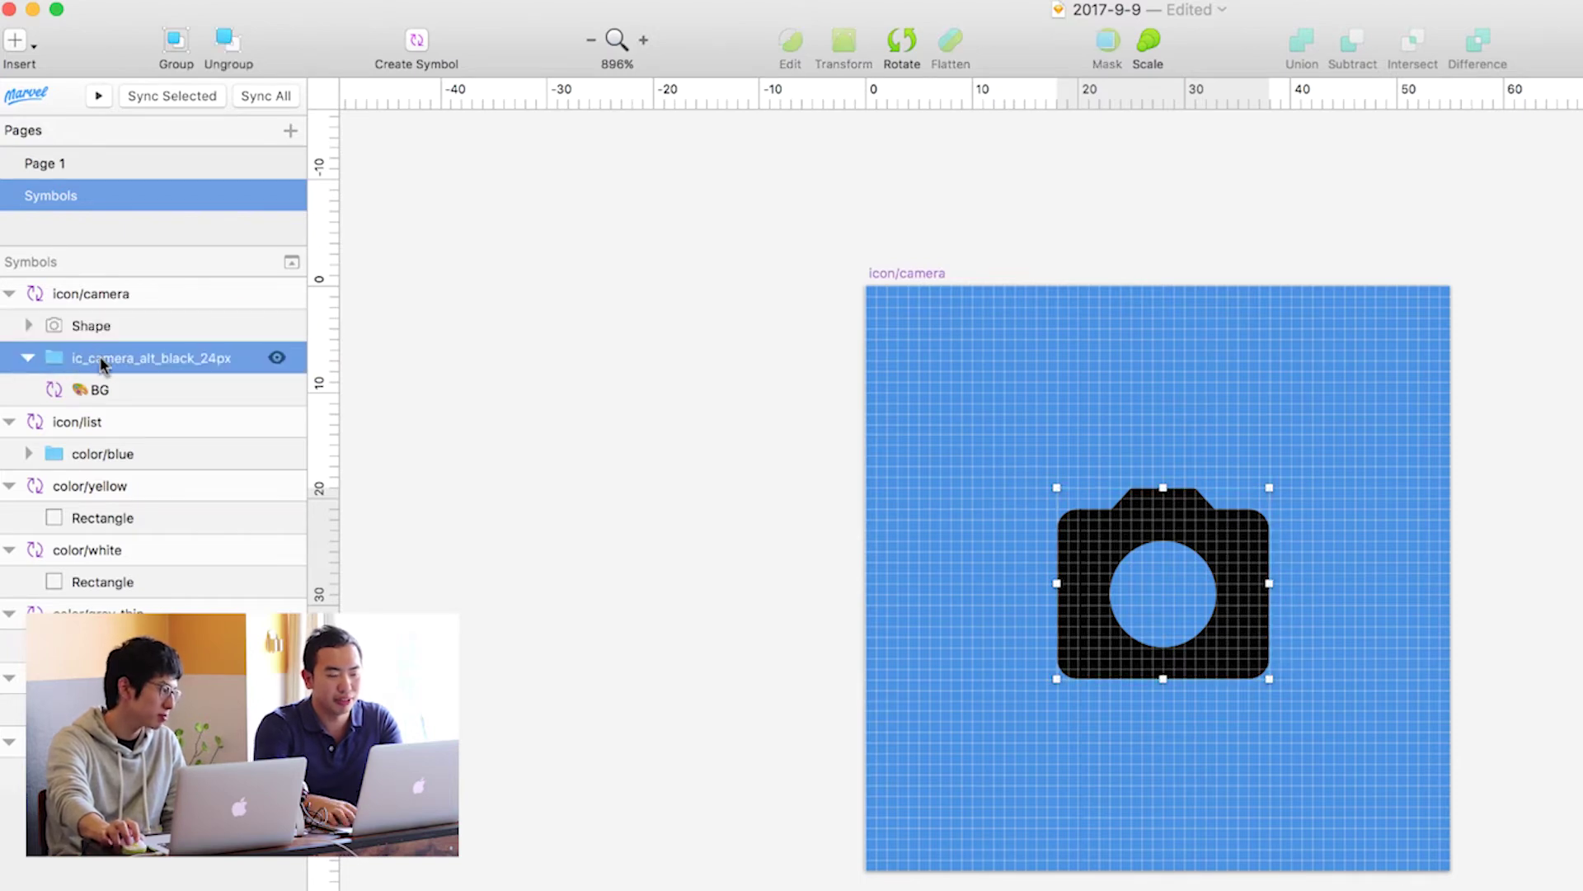
key("super+shift+g")
- Compare the BG and camera Shape layers; the camera sits at 18, 19, 20 by 18
left_click(141, 358)
left_click(134, 327)
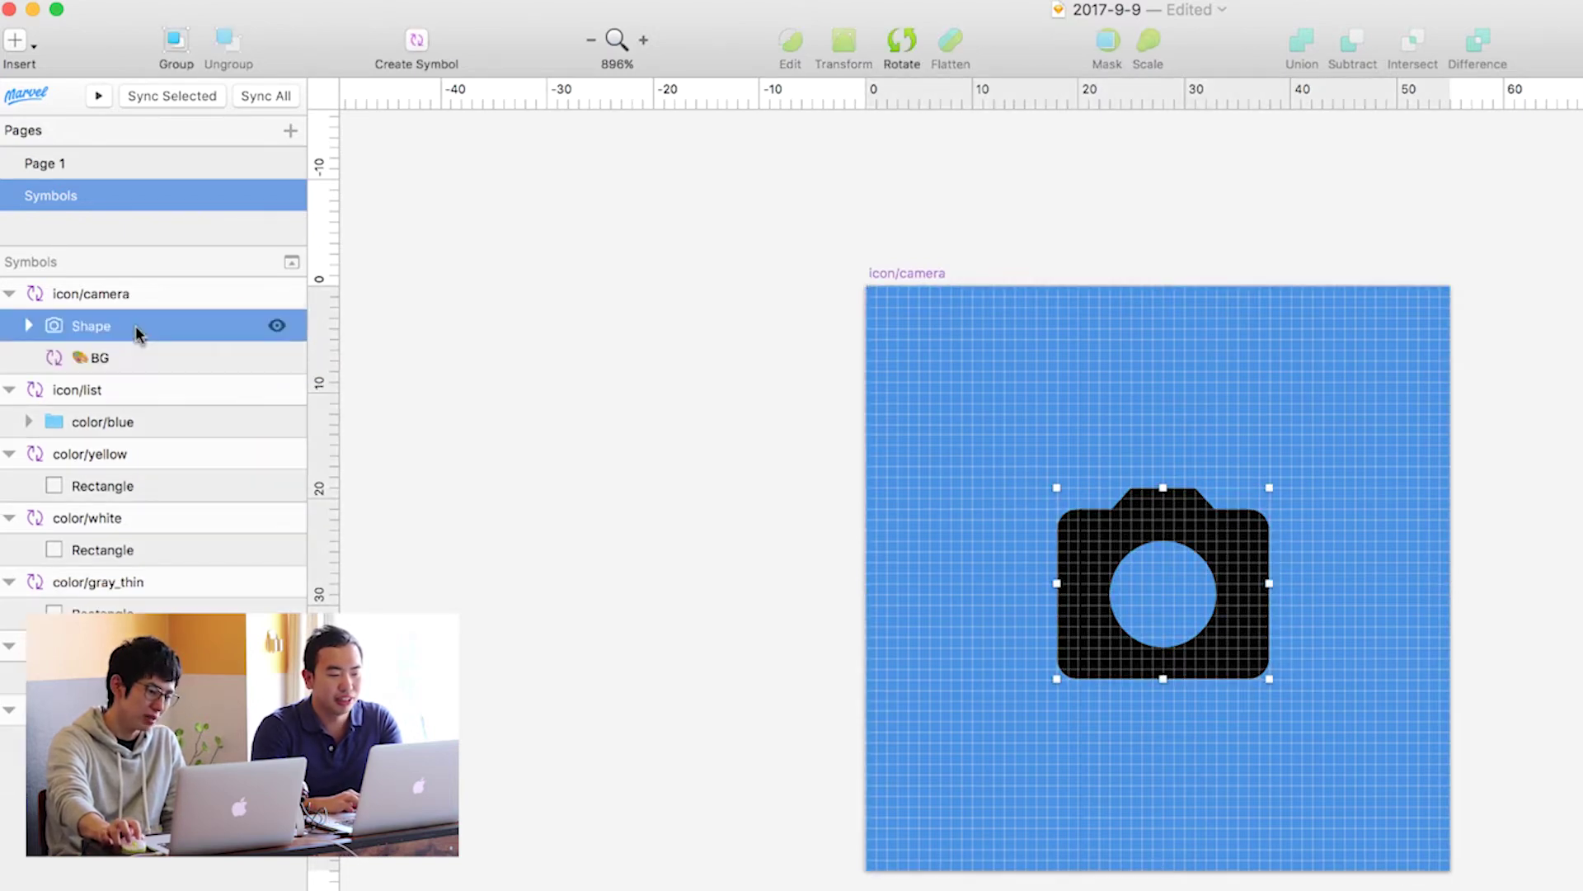
left_click(135, 365)
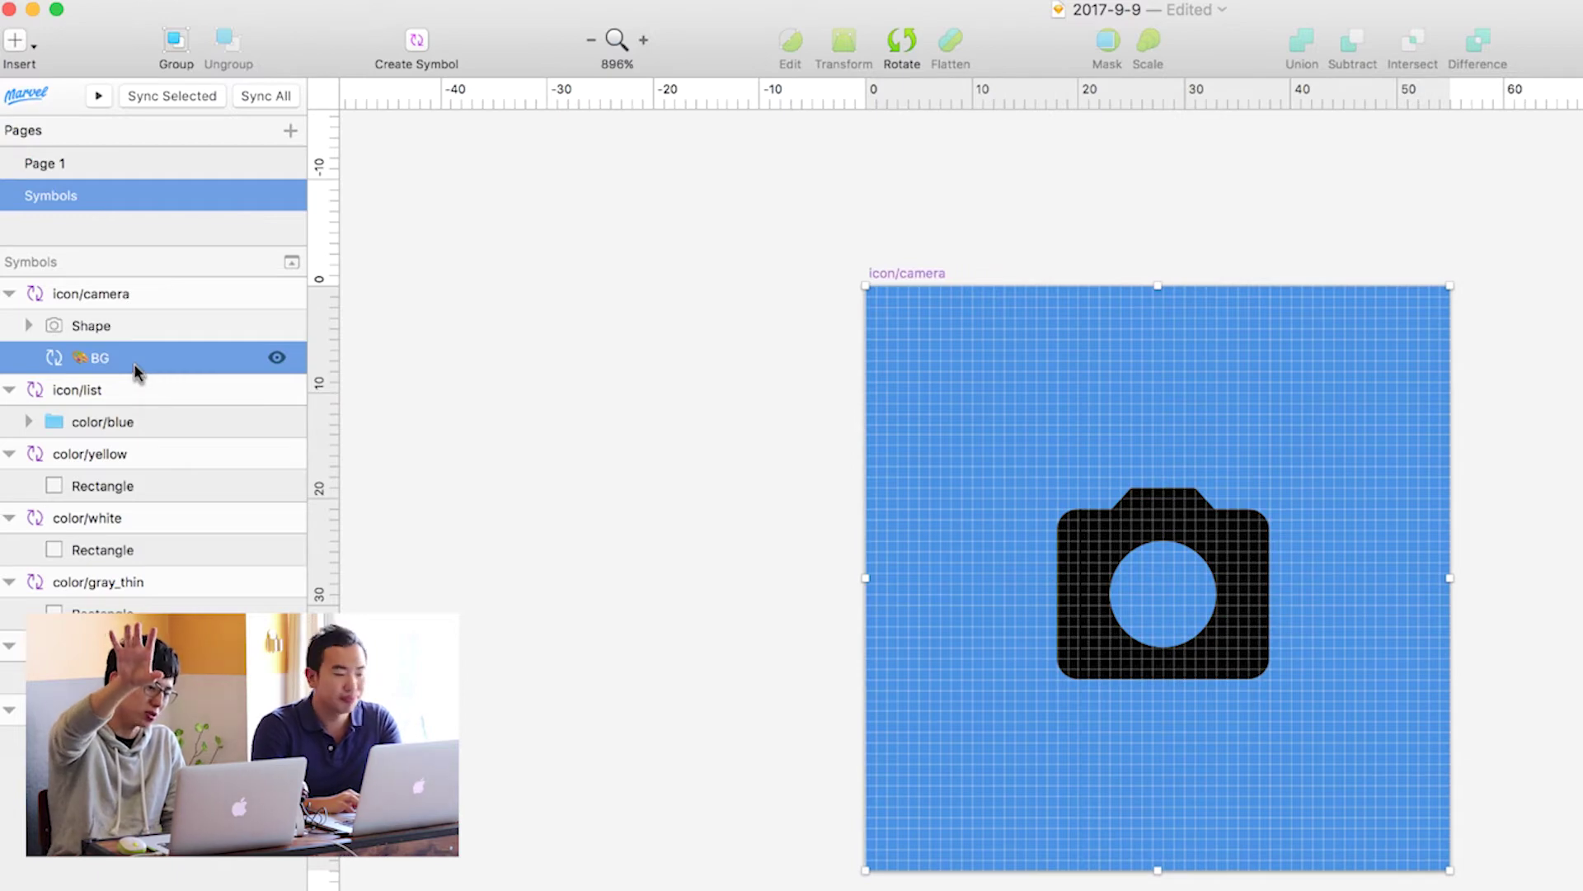
left_click(136, 334)
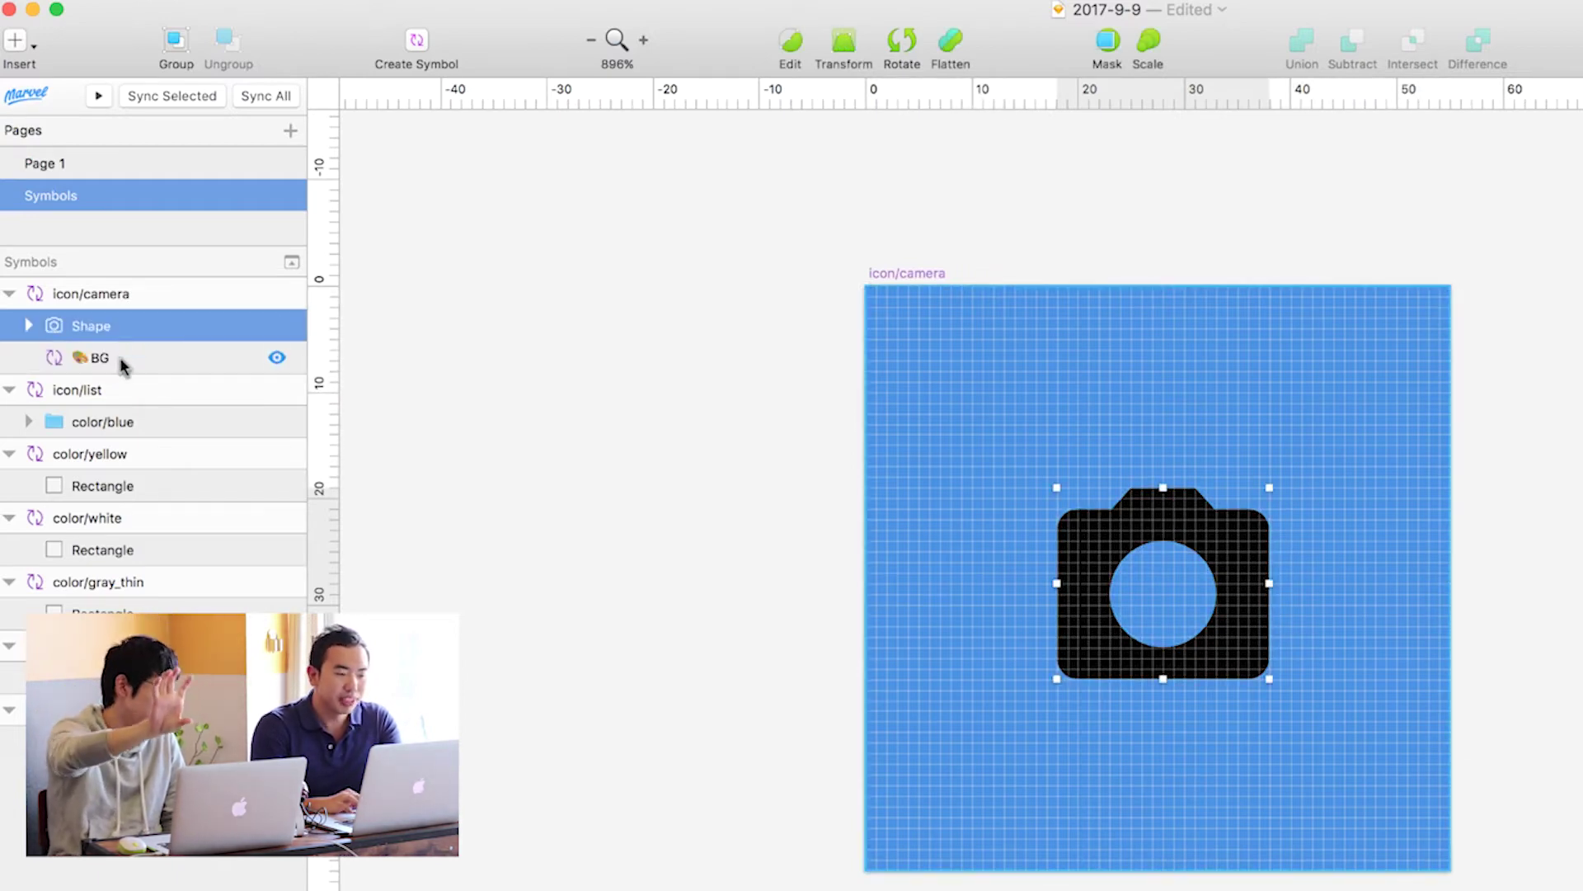
left_click(120, 361)
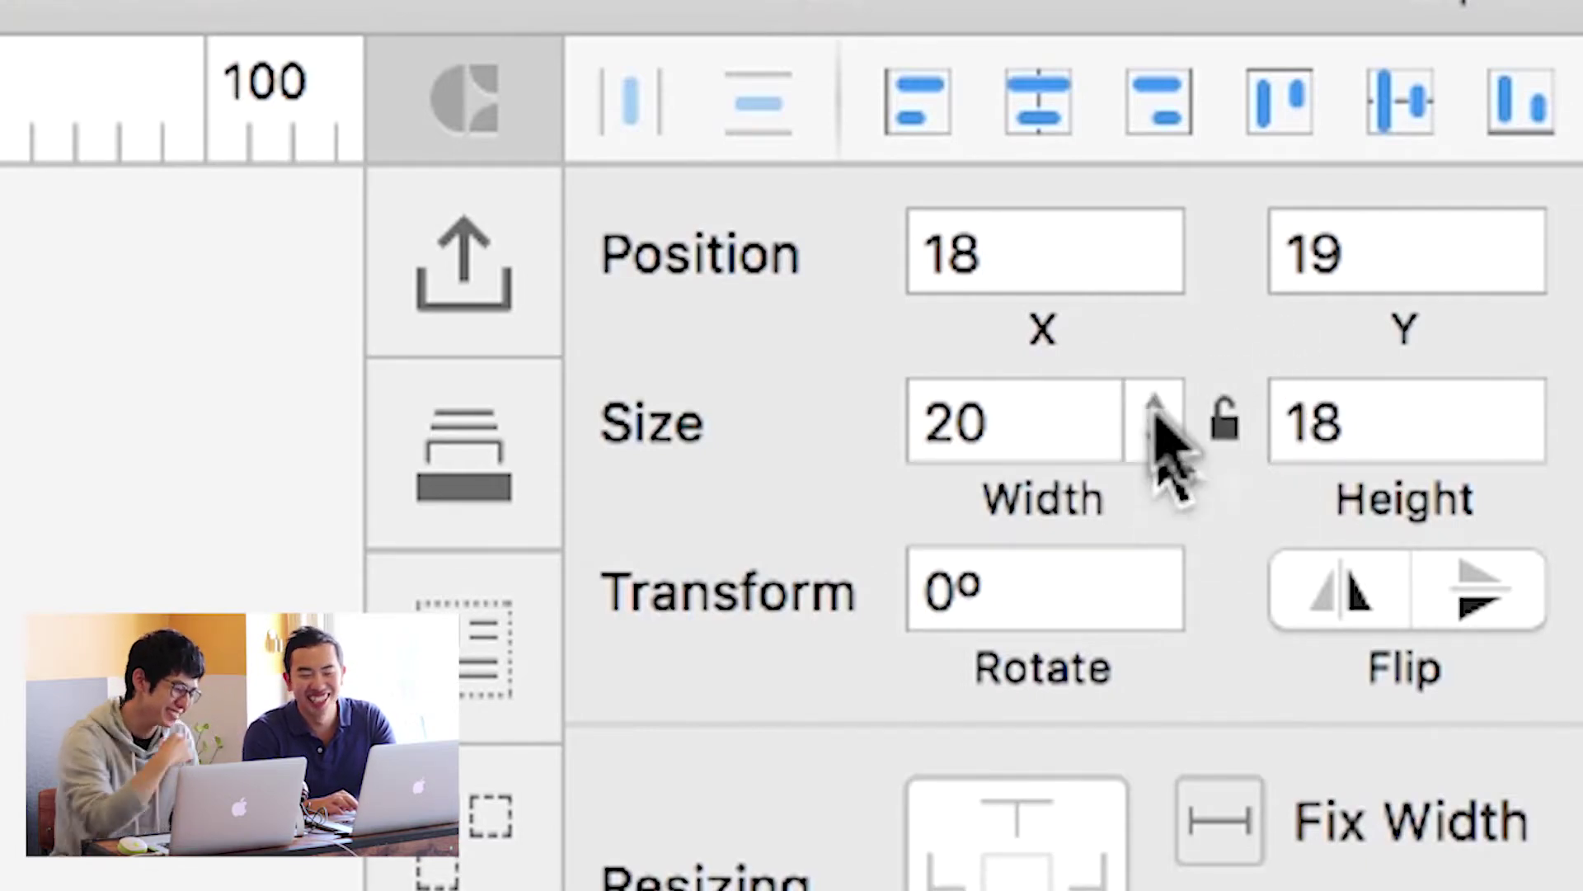
- Leave the width-to-height ratio lock on for the camera shape
left_click(1222, 434)
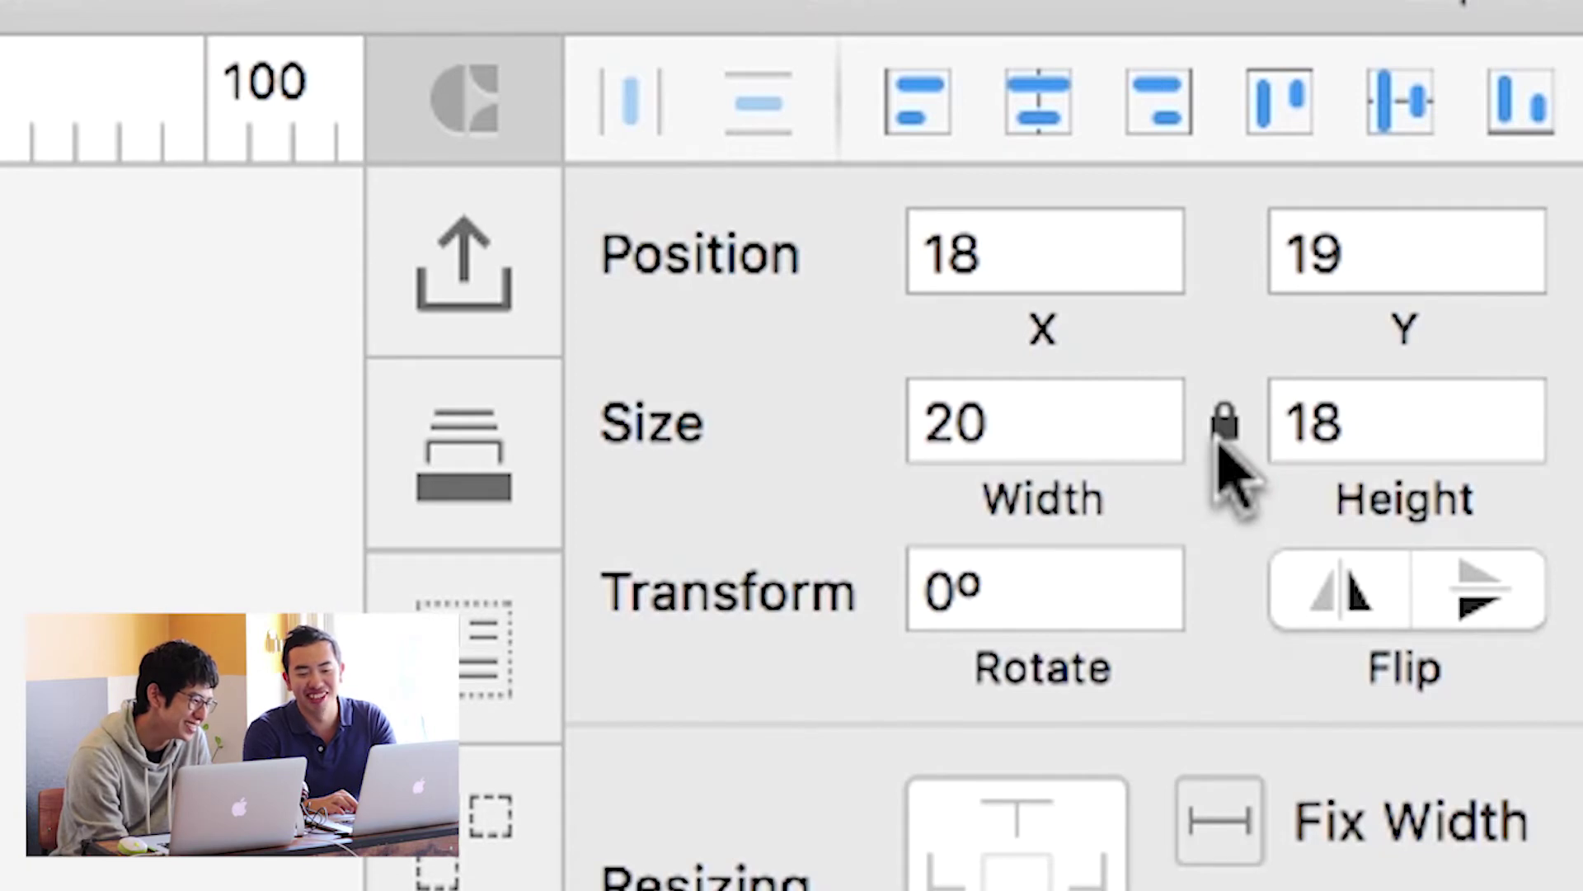
left_click(1222, 434)
left_click(1222, 434)
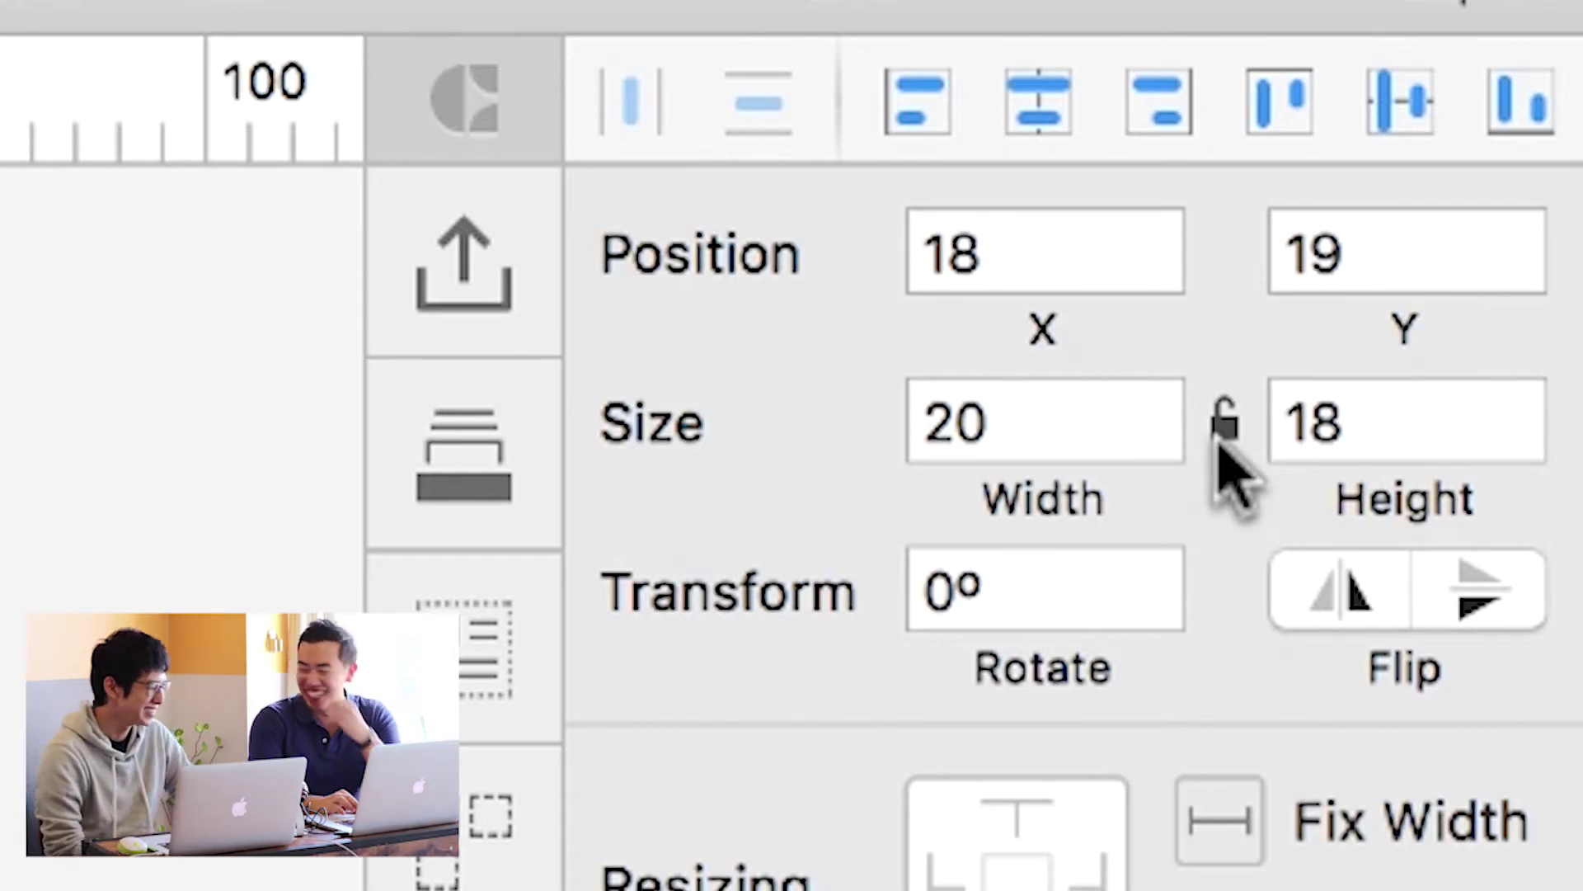
left_click(1222, 434)
left_click(1222, 434)
left_click(1222, 433)
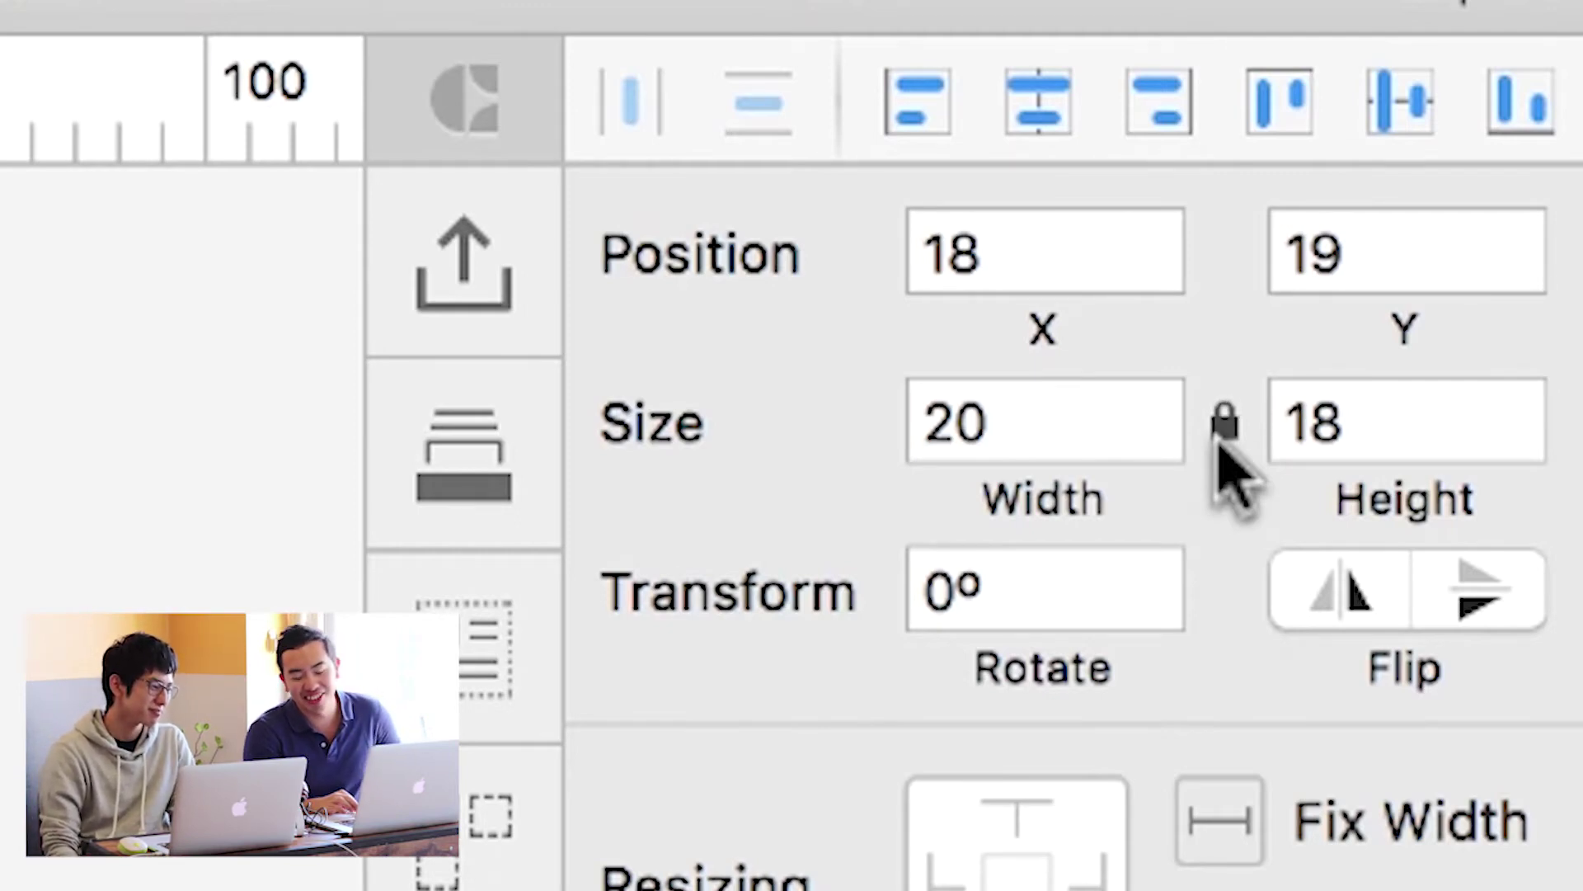
mouse_move(1017, 422)
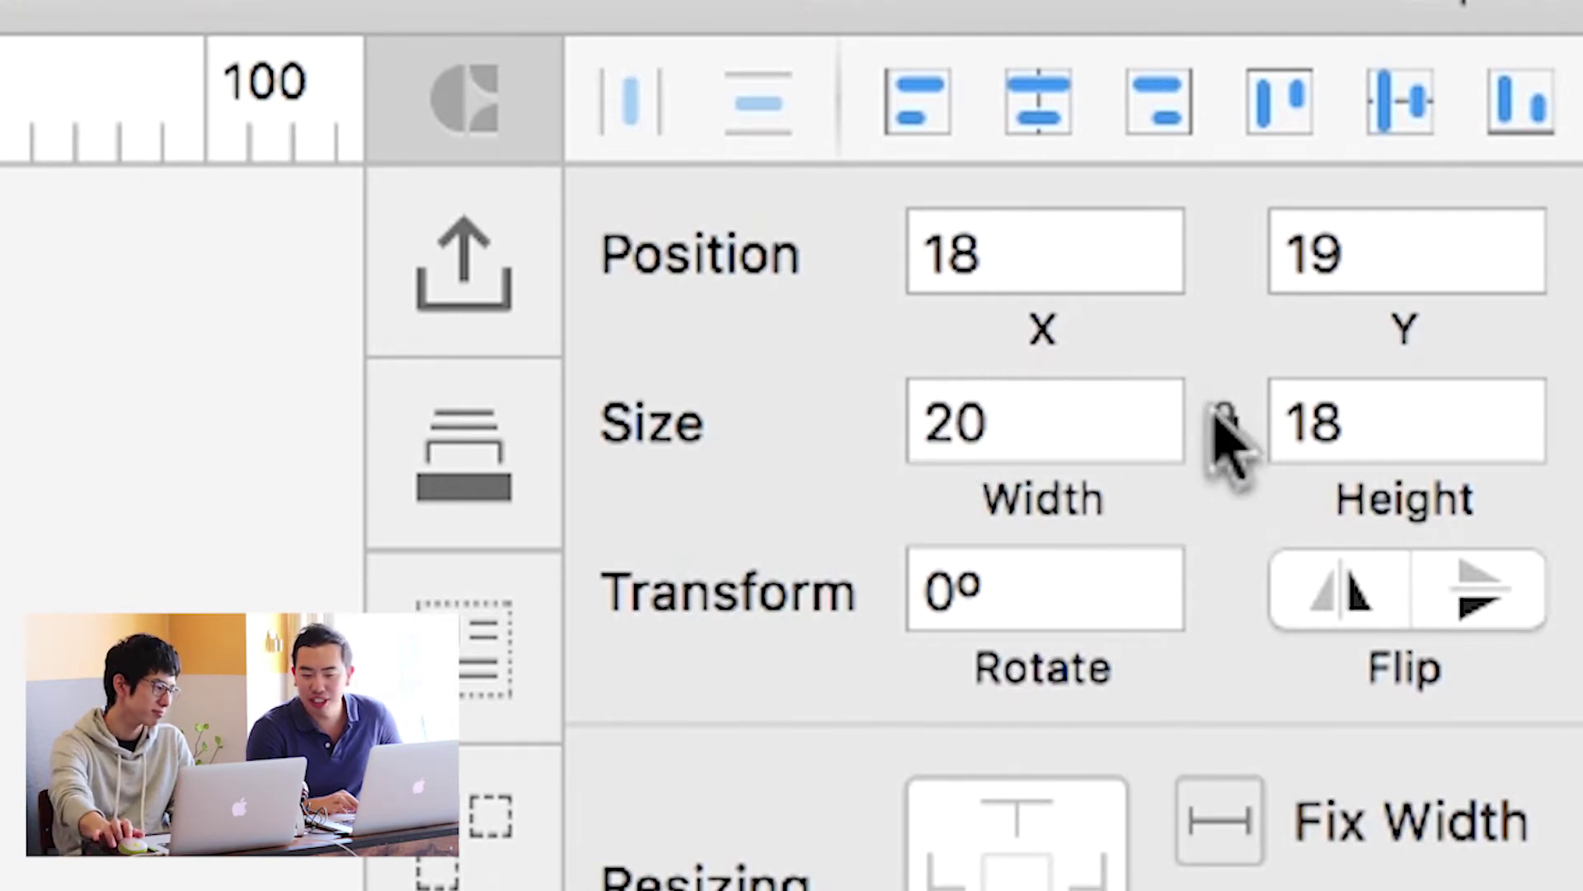
left_click(1222, 434)
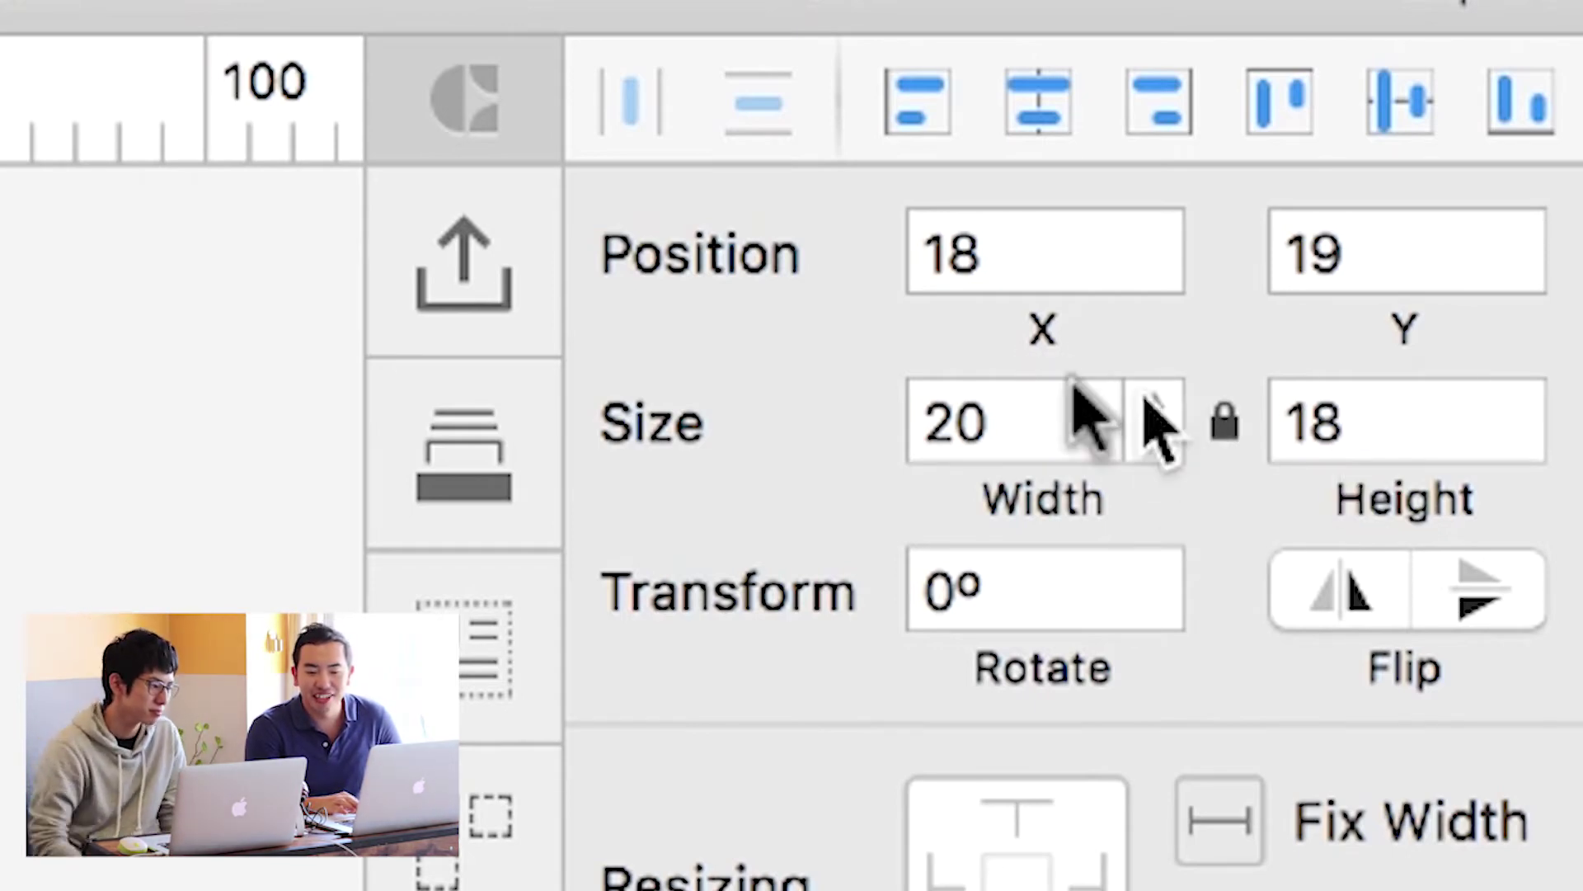
- Set the camera shape's width to 30, scaling its height to 27
double_click(1018, 396)
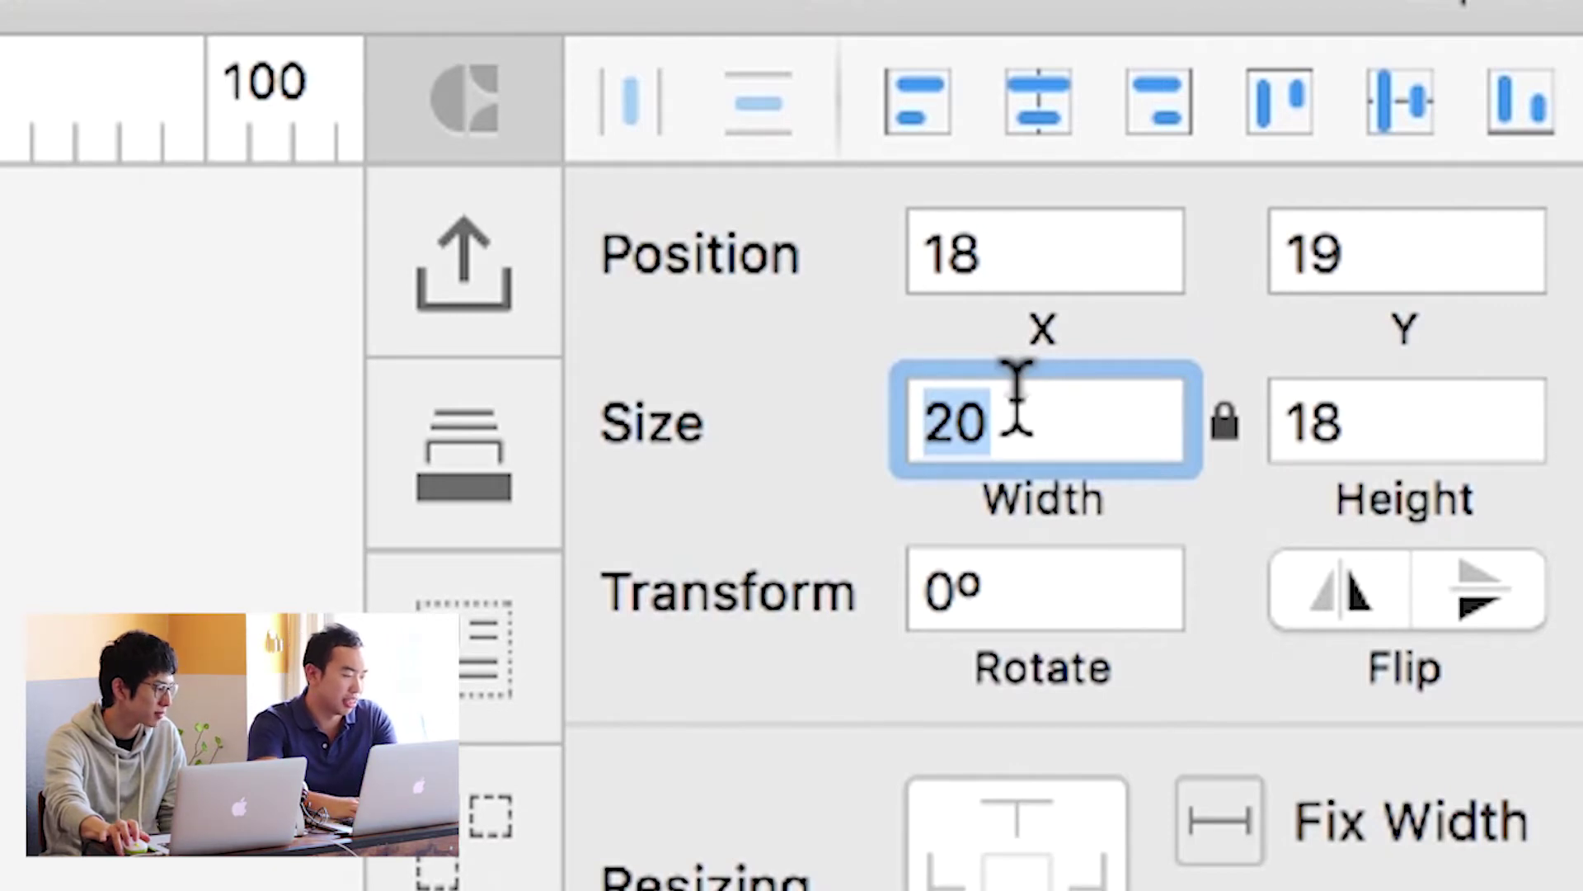
type("30")
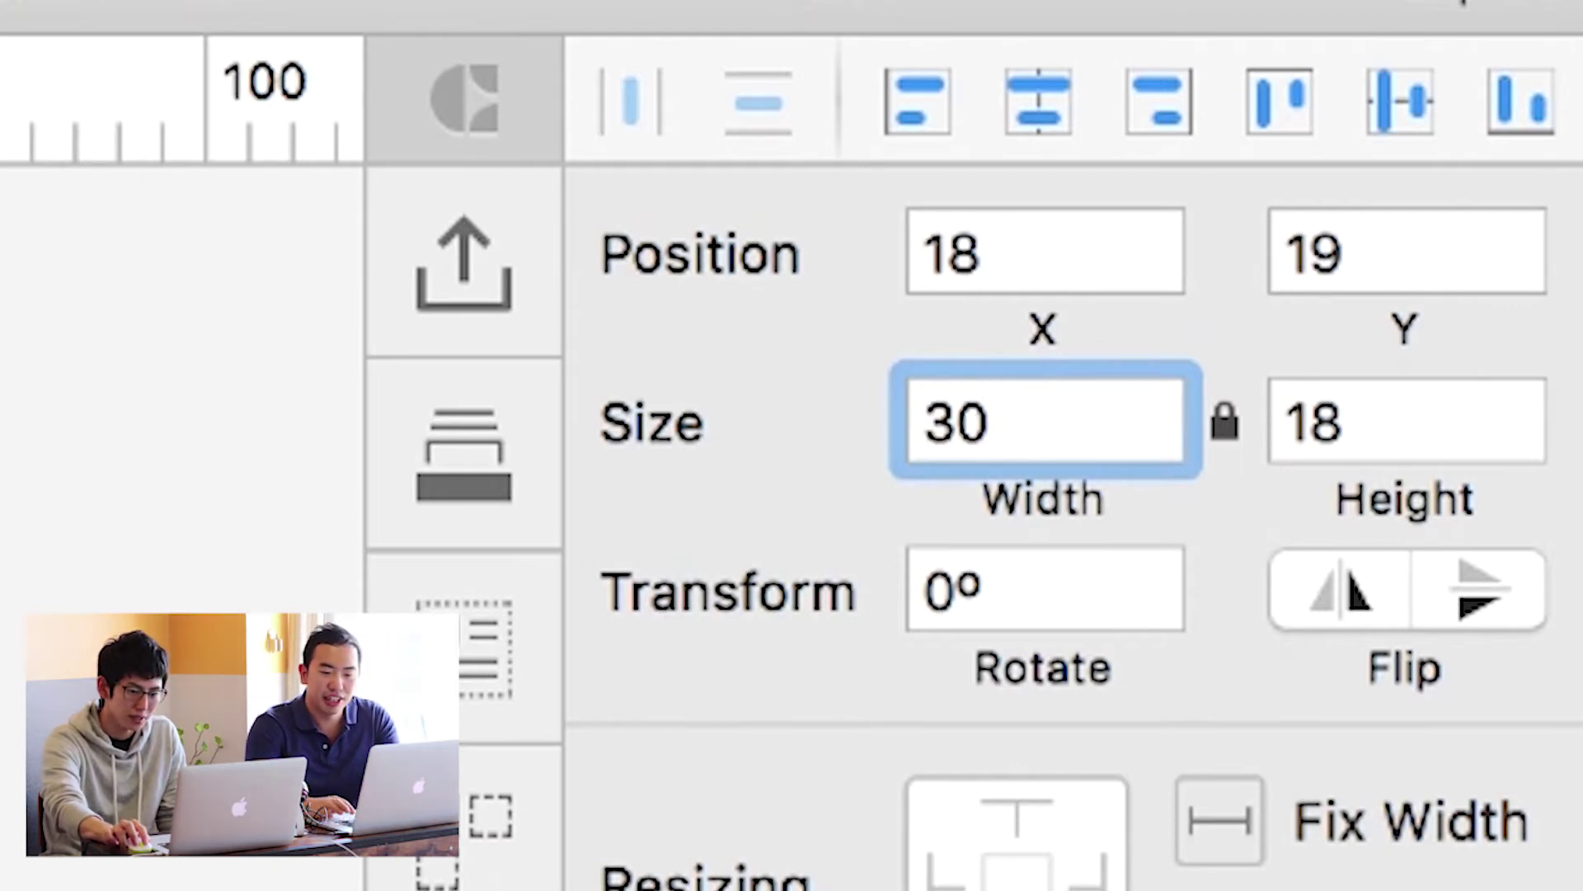
key("Return")
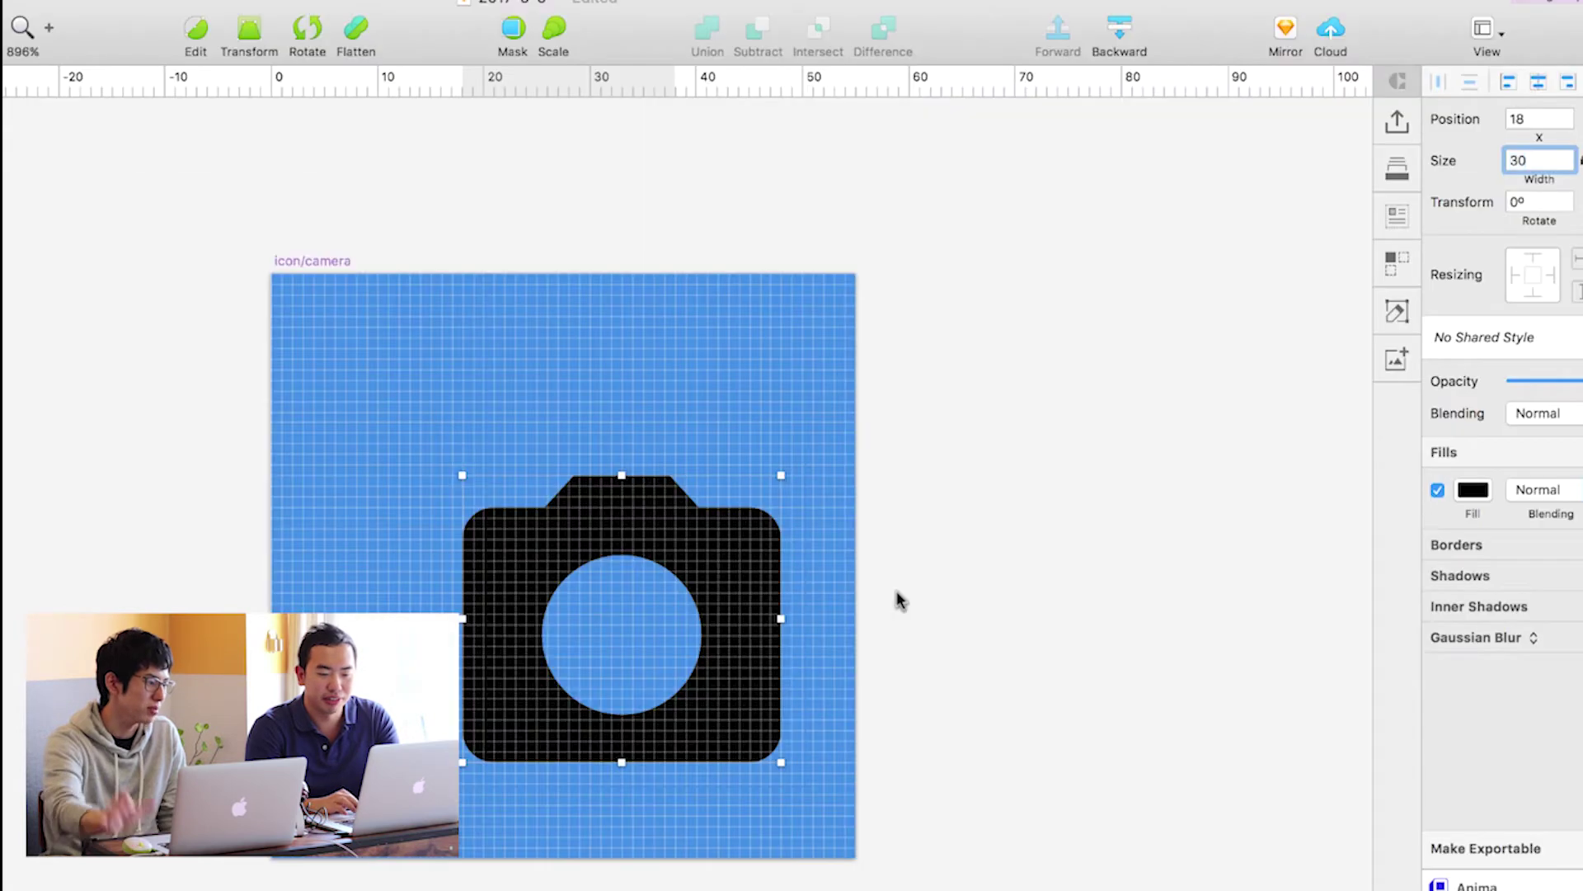
left_click(897, 590)
left_click(737, 575)
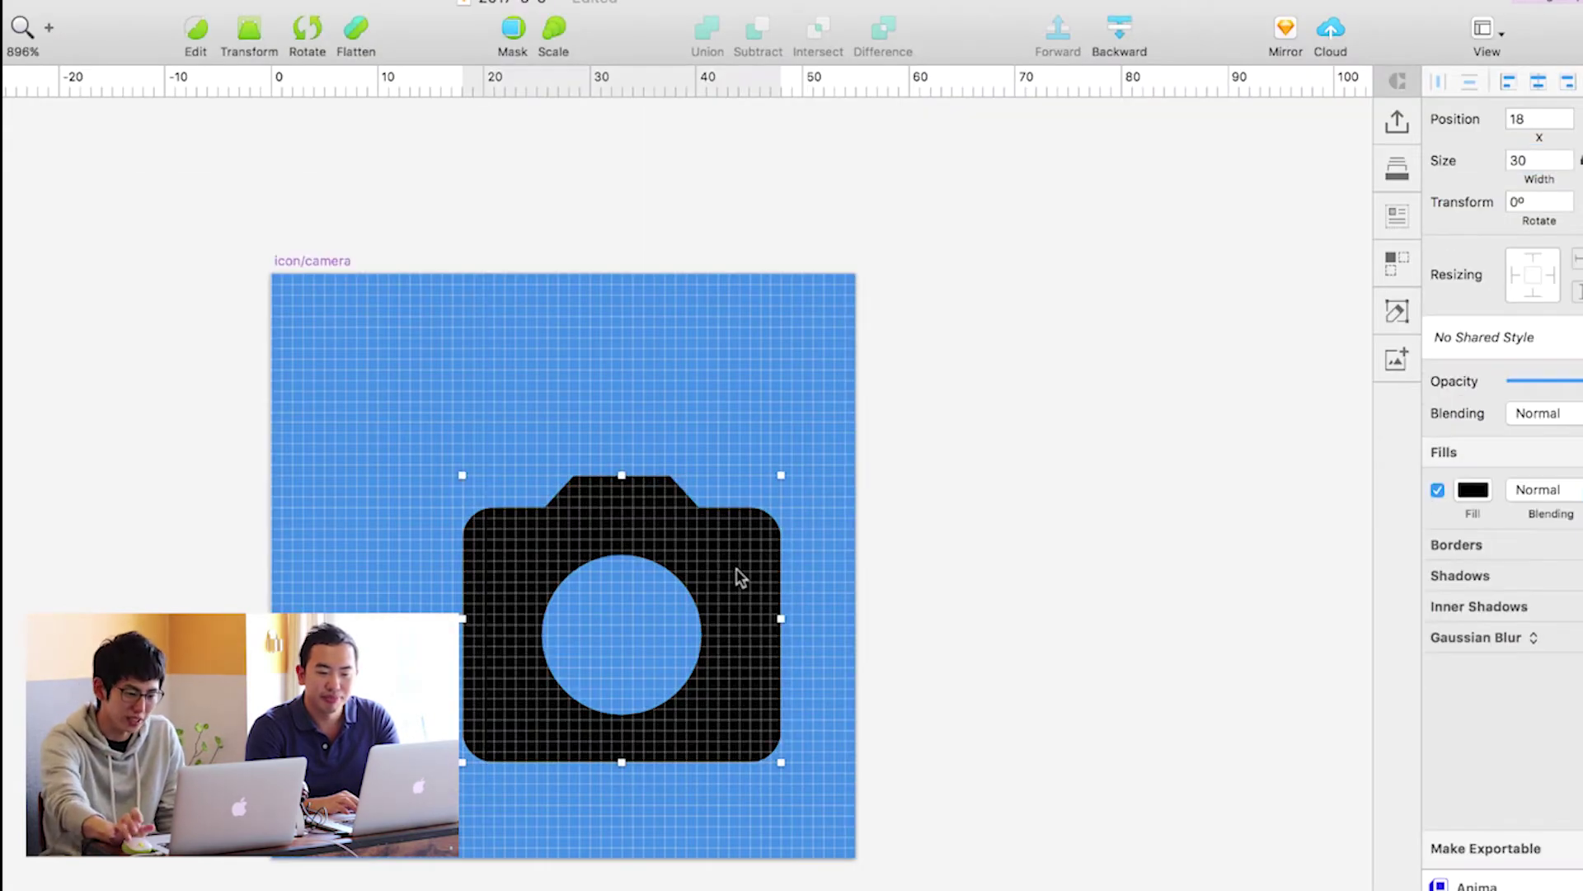
- Drag the camera shape to the artboard's centre at x 13 and select its layer
mouse_move(747, 538)
left_mouse_down()
mouse_move(694, 484)
mouse_move(683, 496)
left_mouse_up()
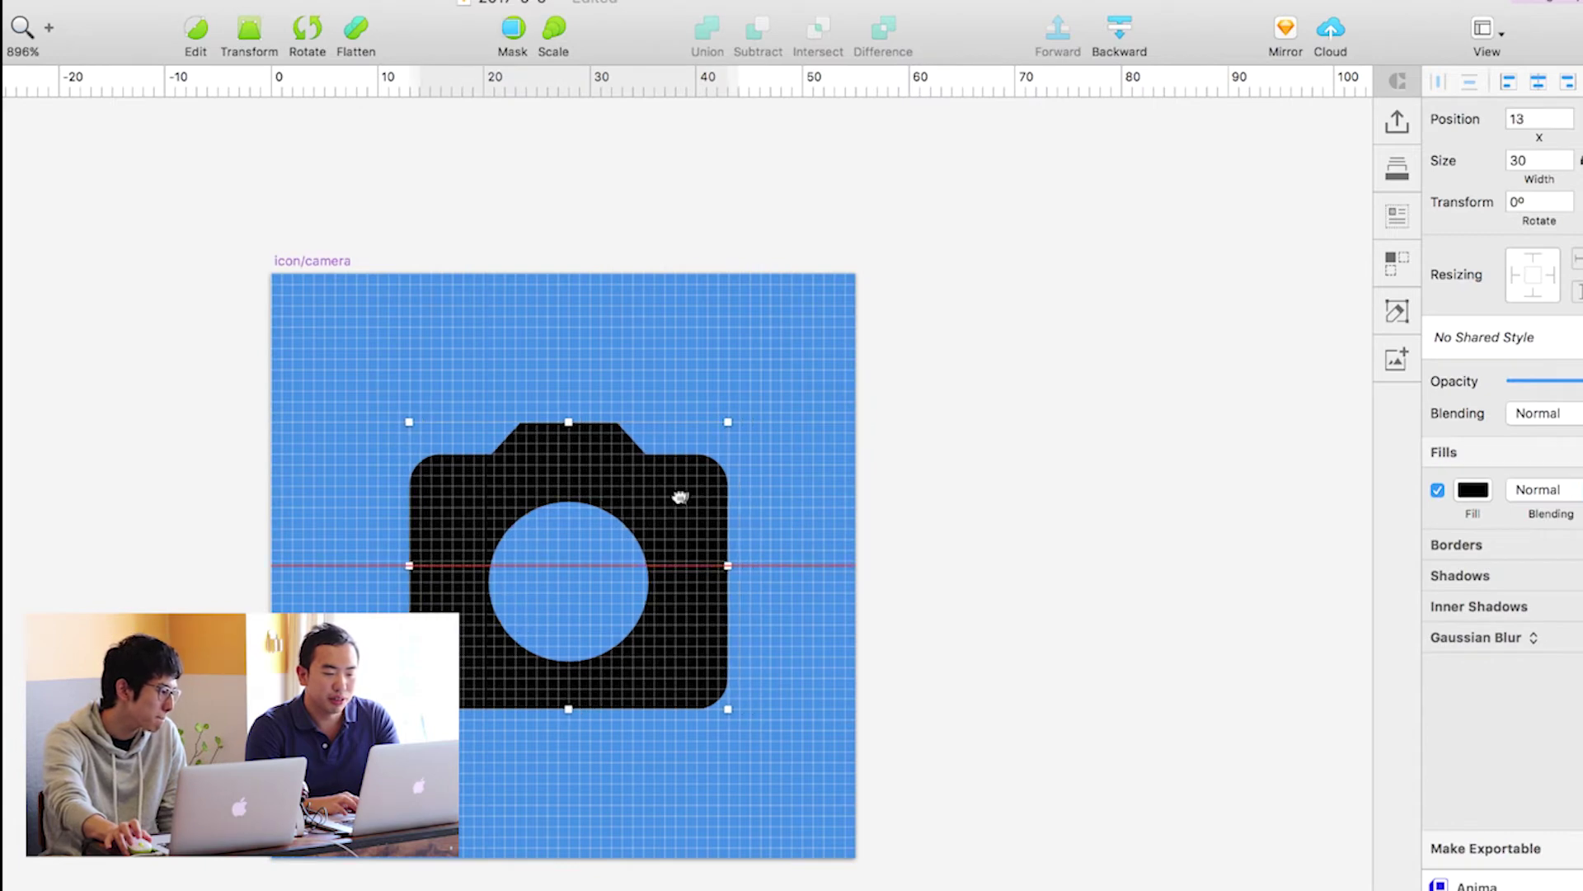
left_click_drag(683, 496, 694, 565)
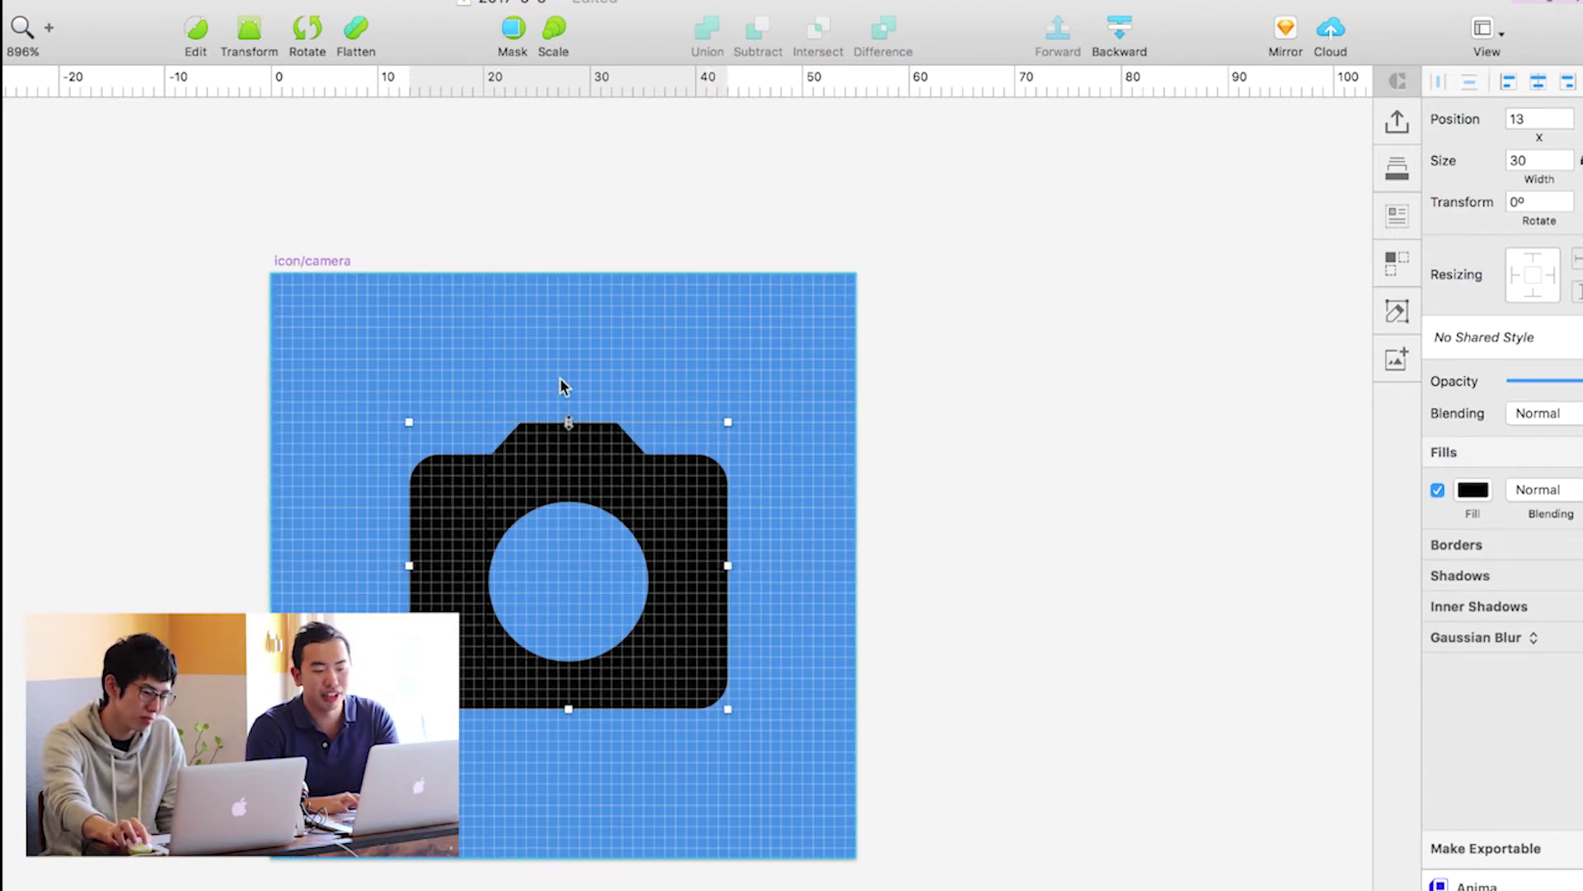
mouse_move(696, 566)
left_mouse_down()
mouse_move(707, 548)
mouse_move(696, 566)
mouse_move(710, 574)
mouse_move(706, 555)
mouse_move(698, 567)
left_mouse_up()
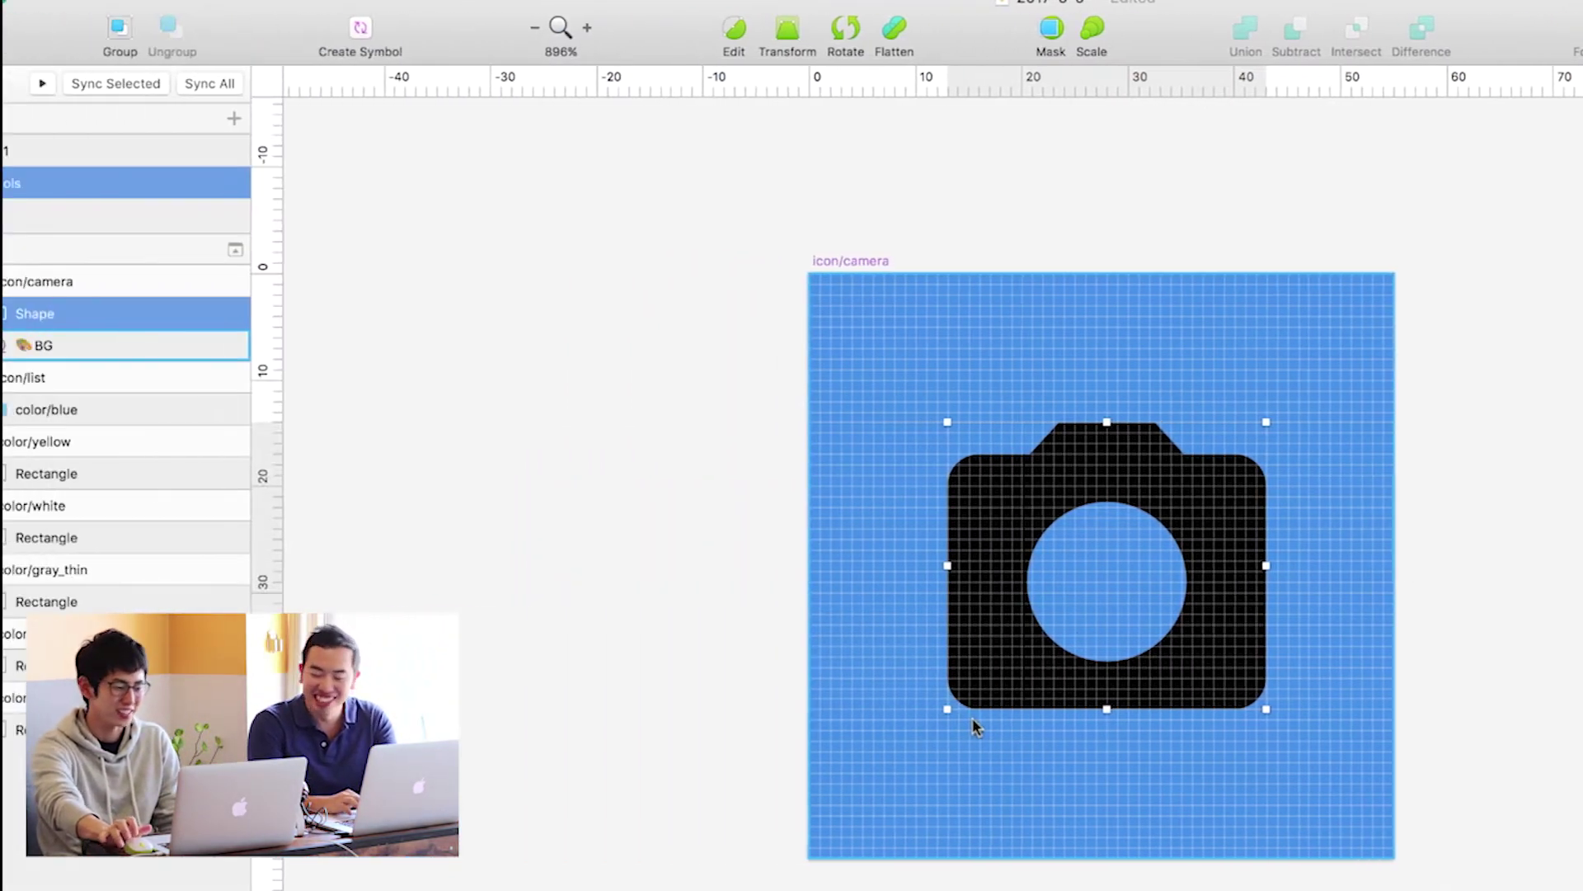
left_click(1178, 637)
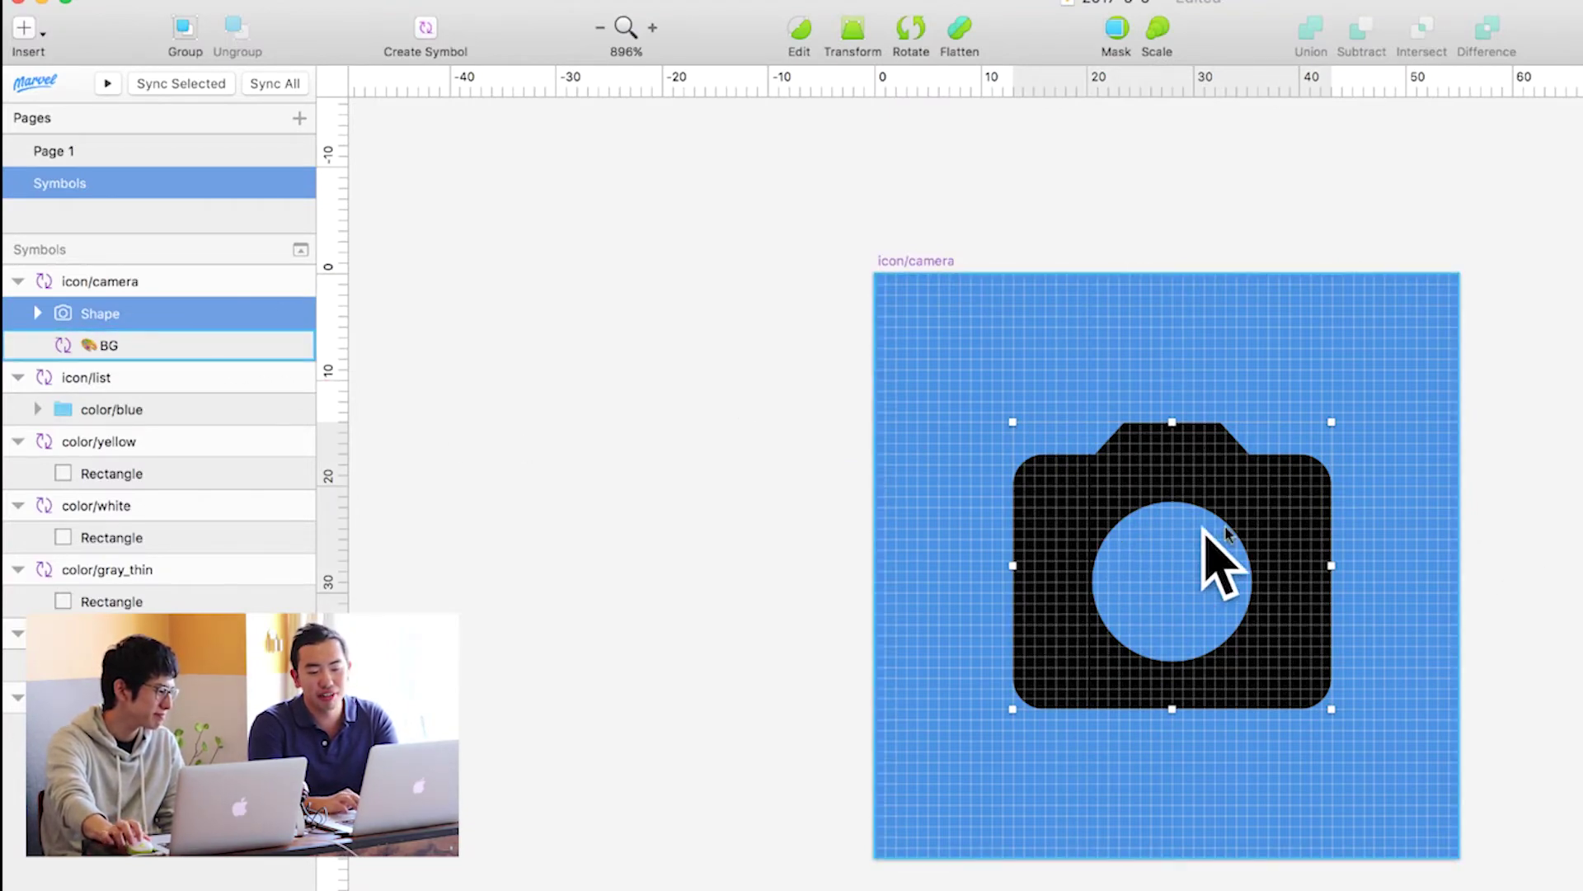
mouse_move(123, 345)
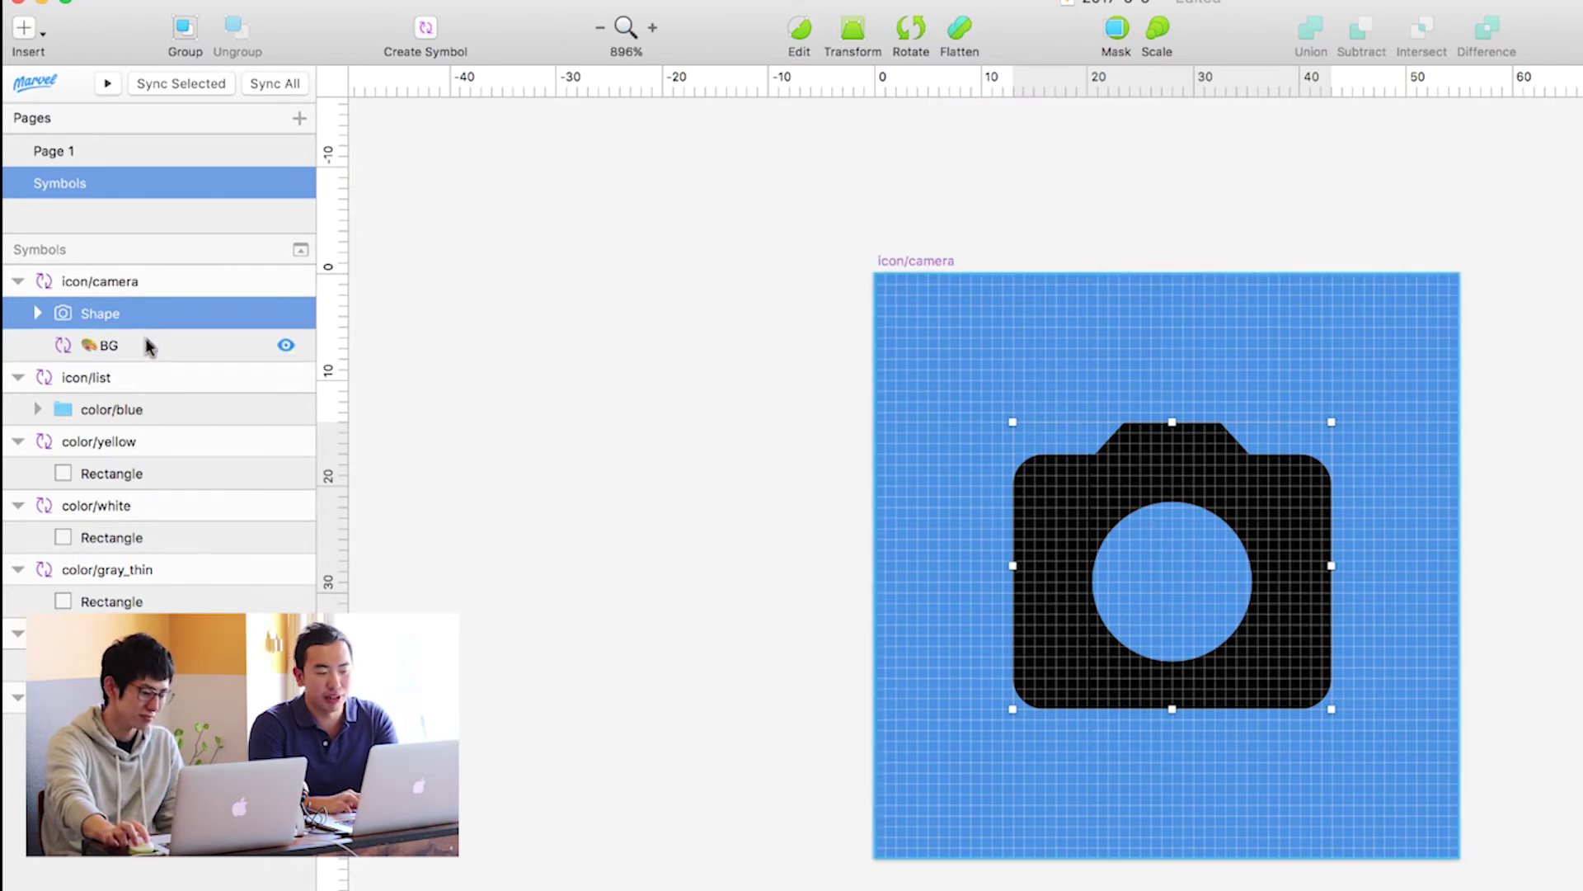
- Mask the blue BG with the camera Shape, then select the icon/camera artboard
left_click(147, 345, "shift")
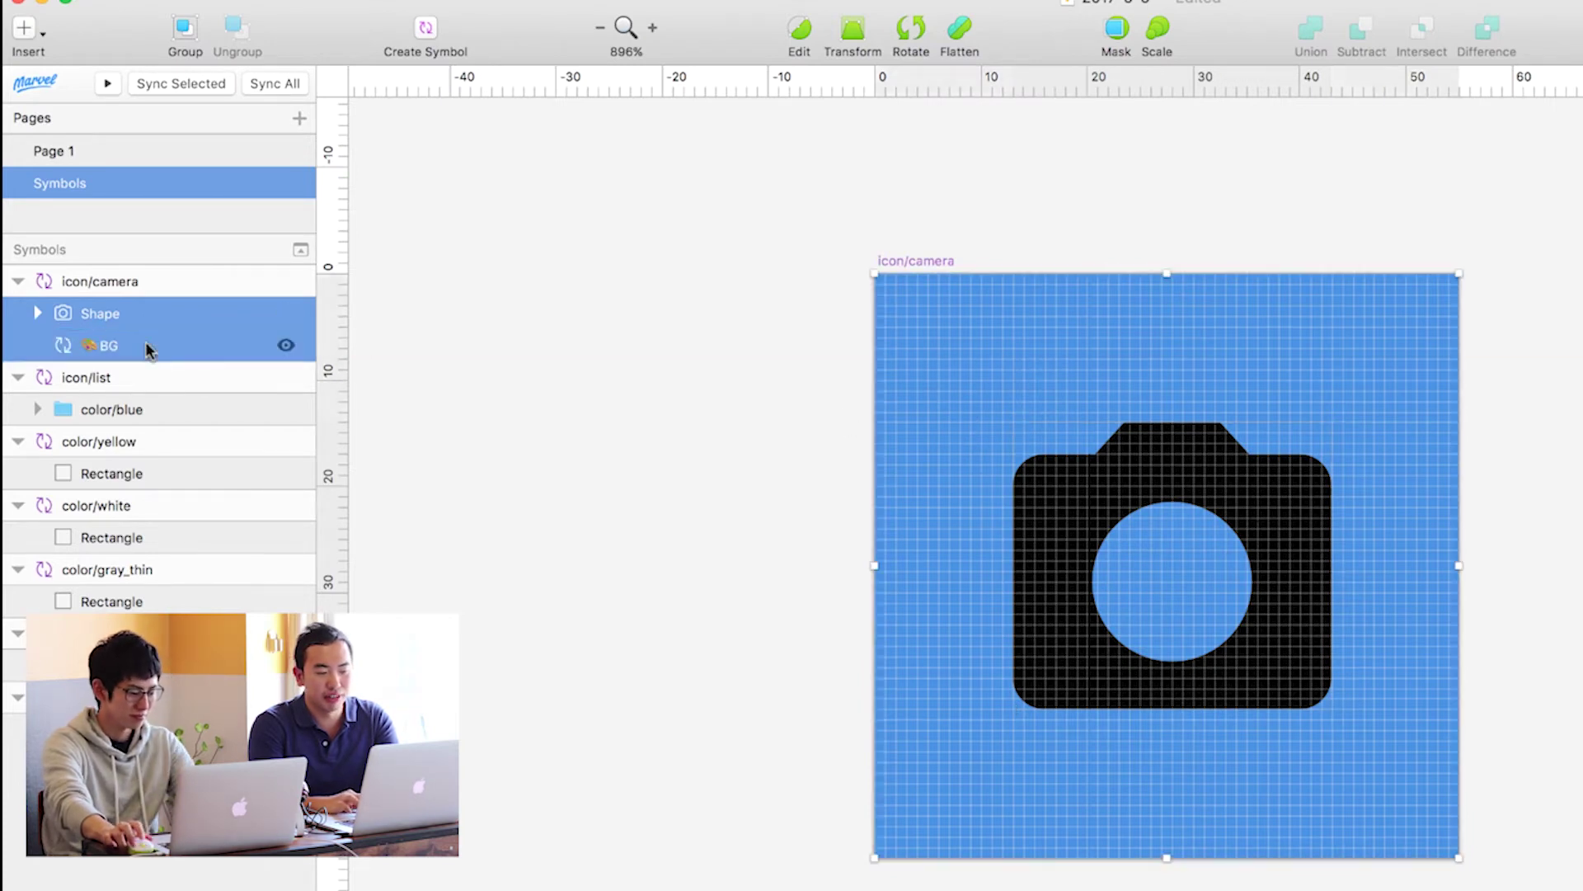
left_click(1115, 33)
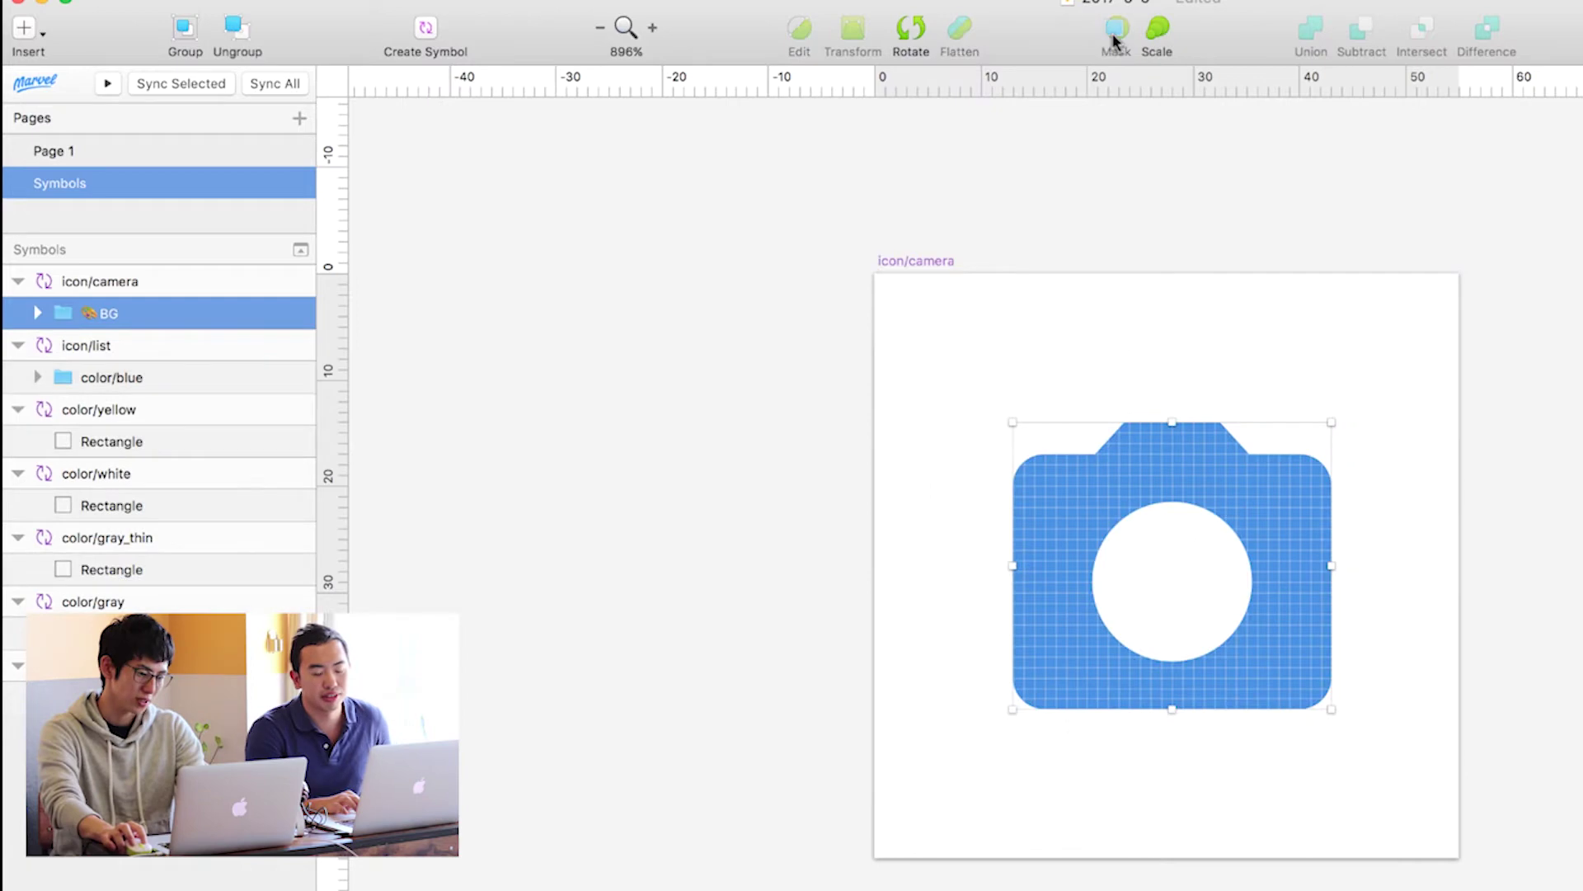
left_click(1175, 485)
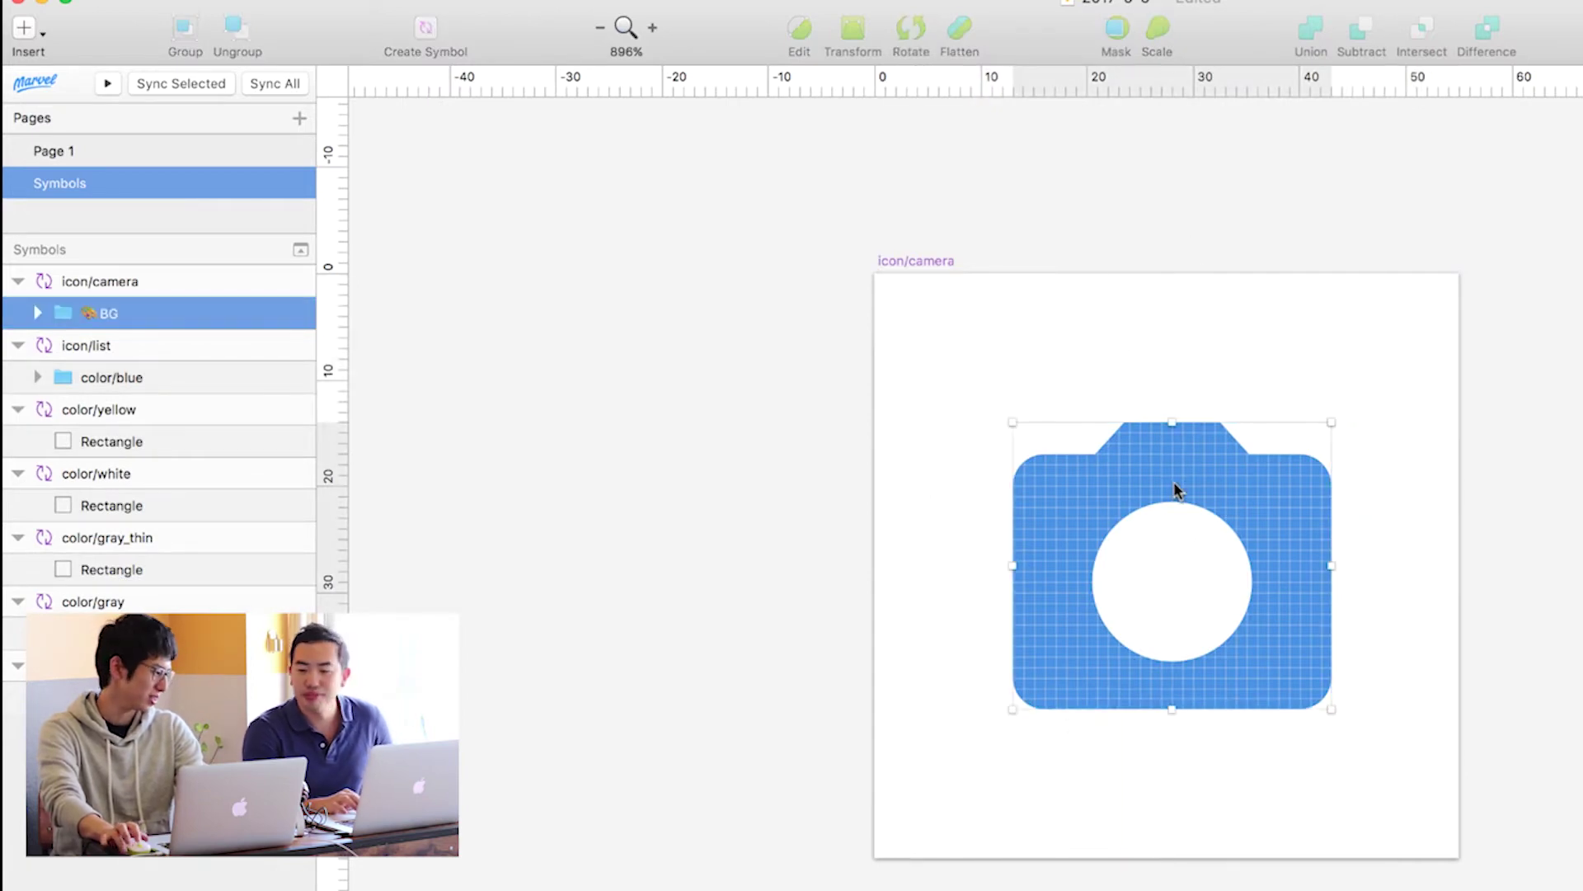
left_click(37, 313)
left_click(36, 315)
left_click(585, 383)
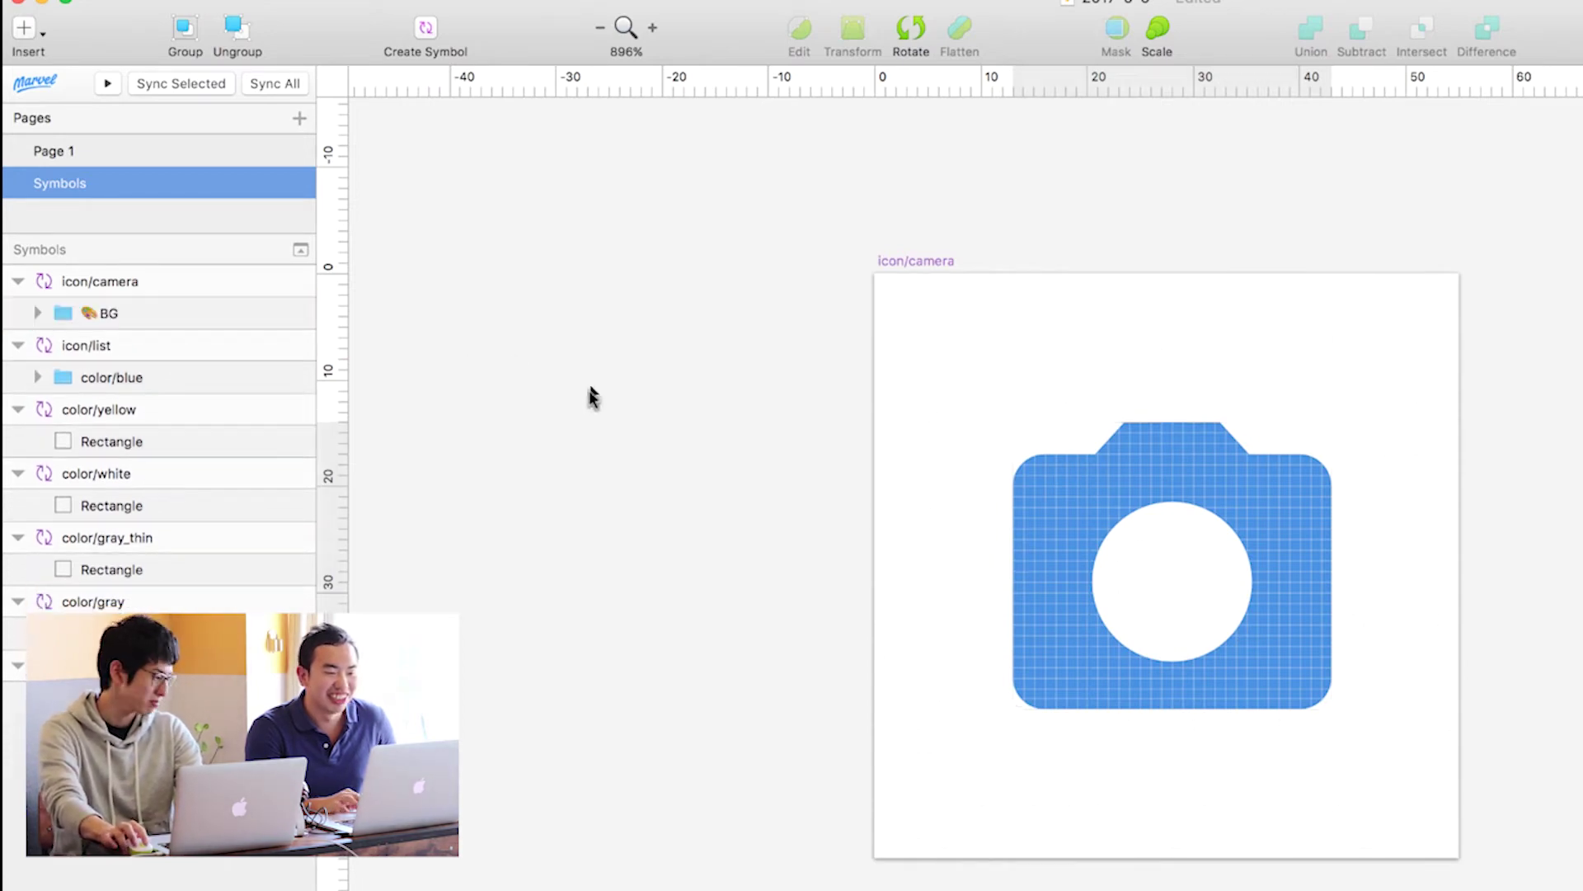
left_click(917, 259)
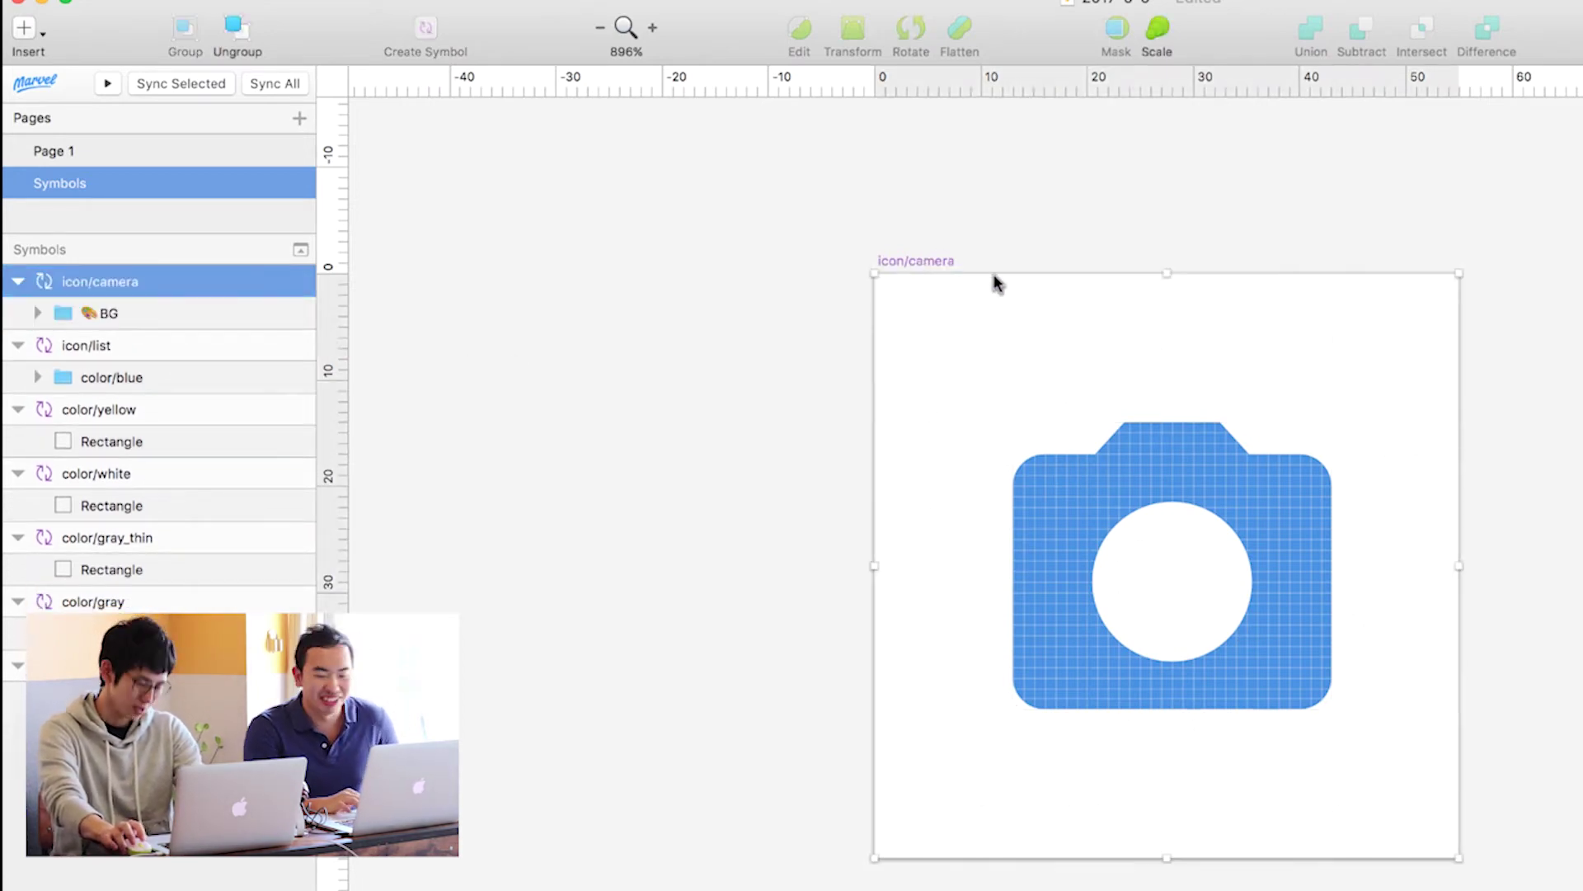
- Duplicate the icon/camera symbol with Cmd+D
scroll(993, 274, "right", 5)
scroll(993, 273, "right", 1)
left_click(671, 247)
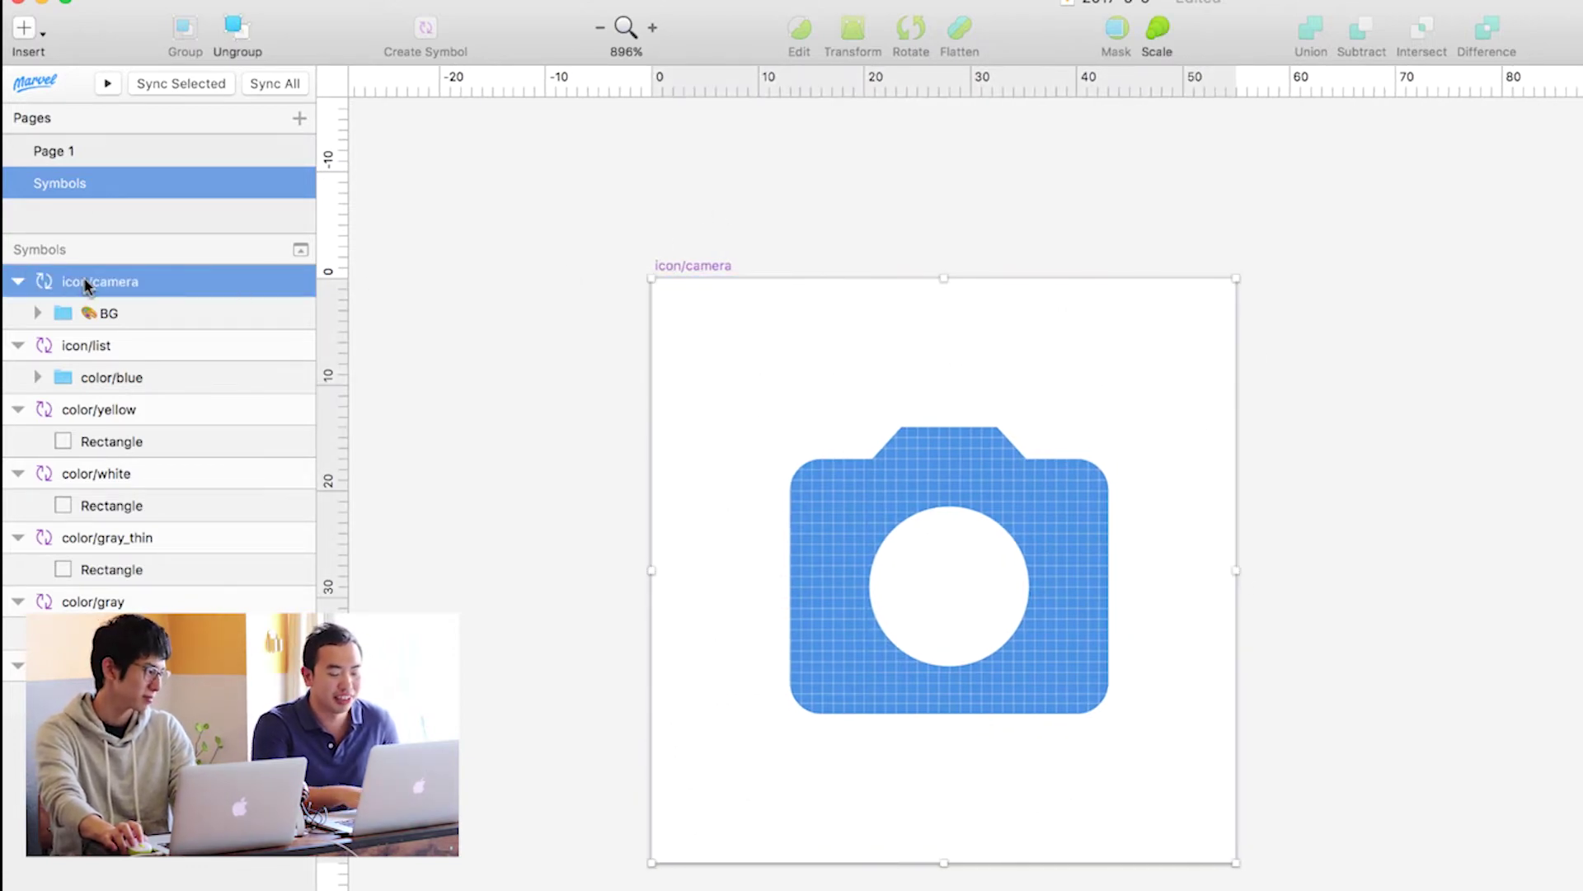
key("super+d")
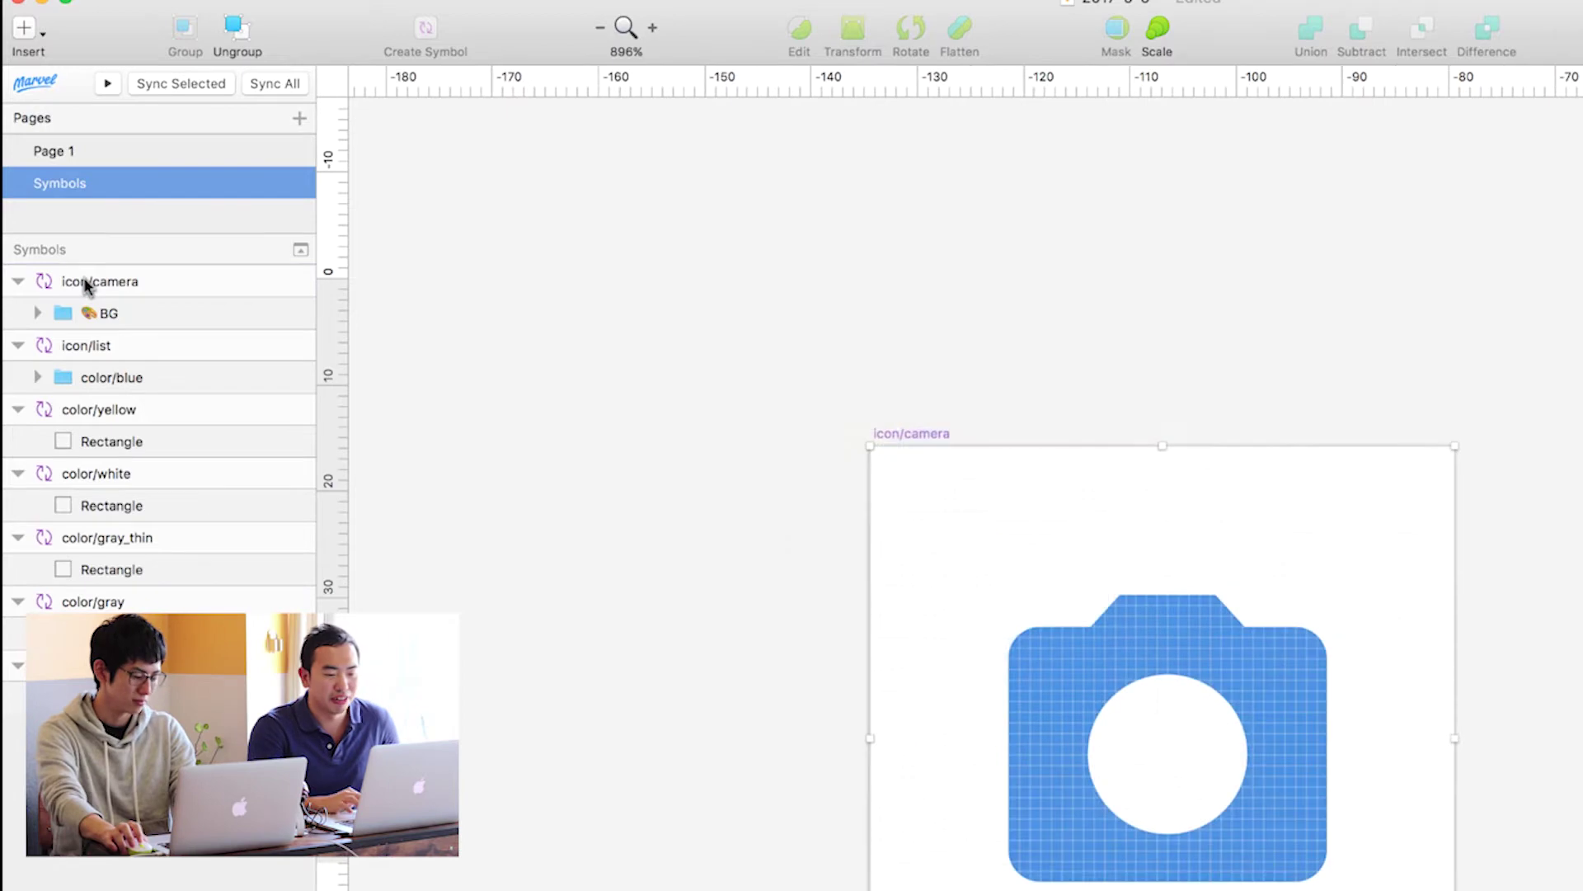
left_click(543, 437)
- Rename the camera symbol copy to icon/chat
scroll(751, 412, "down", 2)
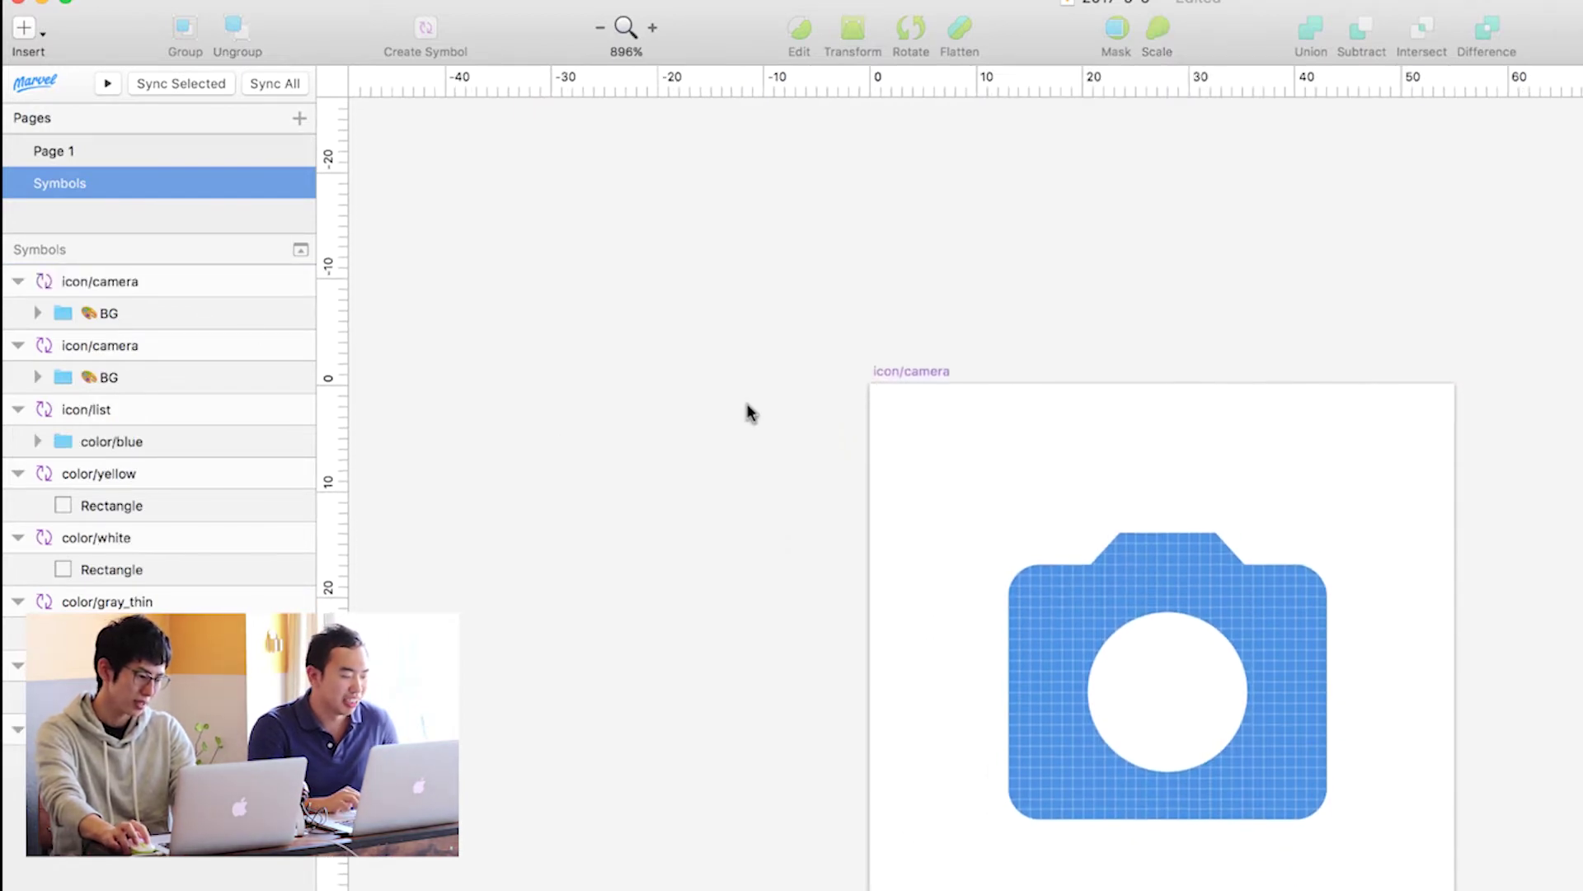
scroll(750, 412, "left", 1)
scroll(751, 412, "left", 8)
scroll(750, 412, "left", 2)
scroll(745, 413, "left", 5)
scroll(745, 413, "left", 5)
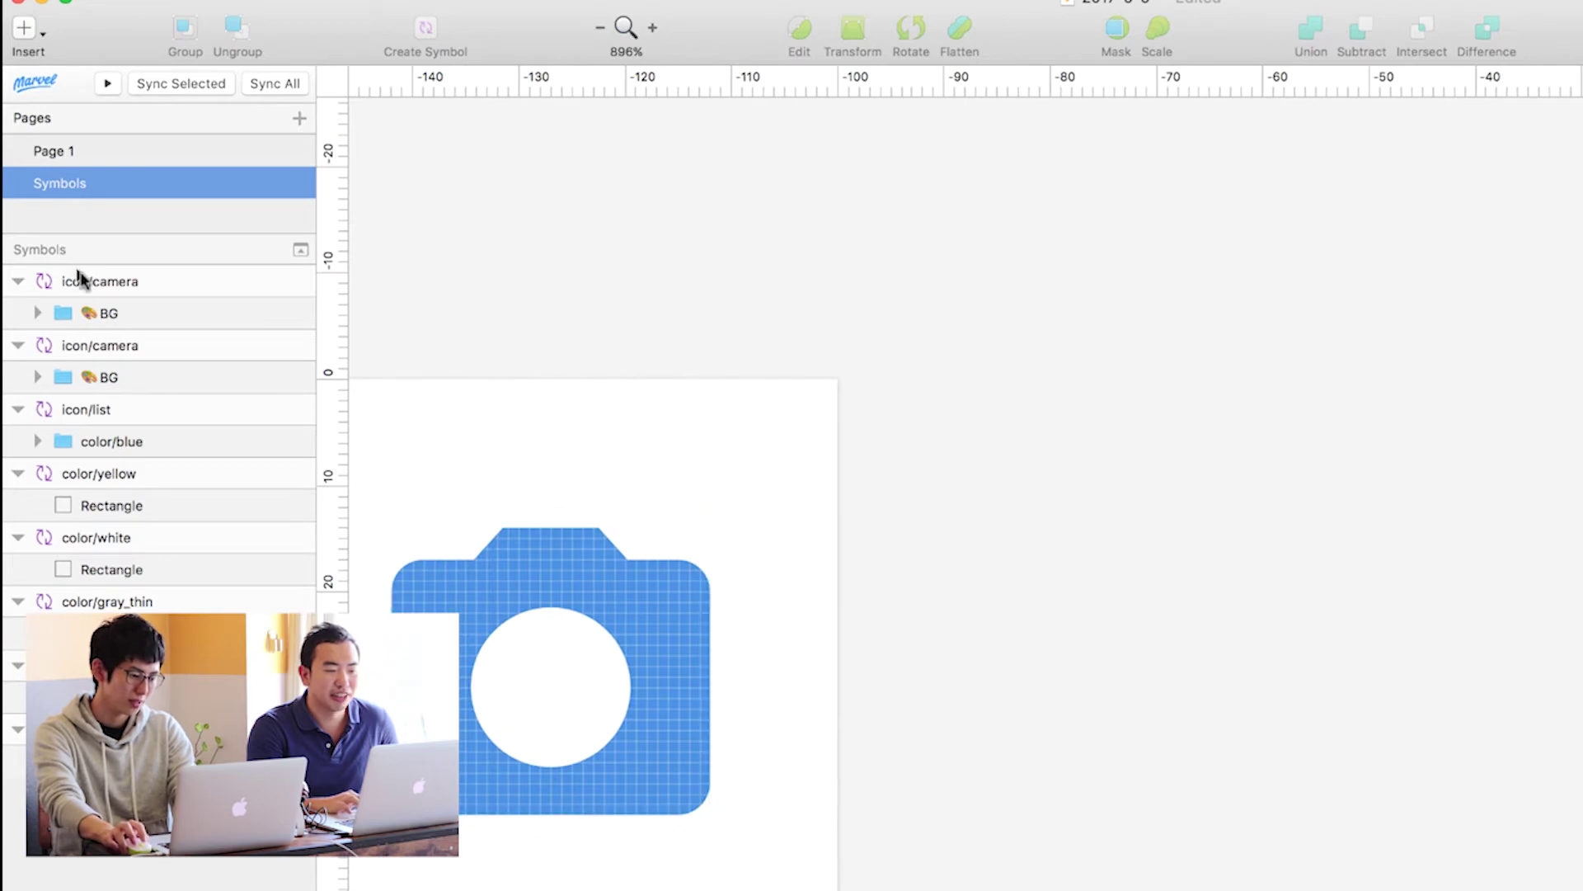
scroll(674, 410, "right", 3)
scroll(675, 410, "right", 10)
scroll(675, 410, "right", 4)
left_click(967, 367)
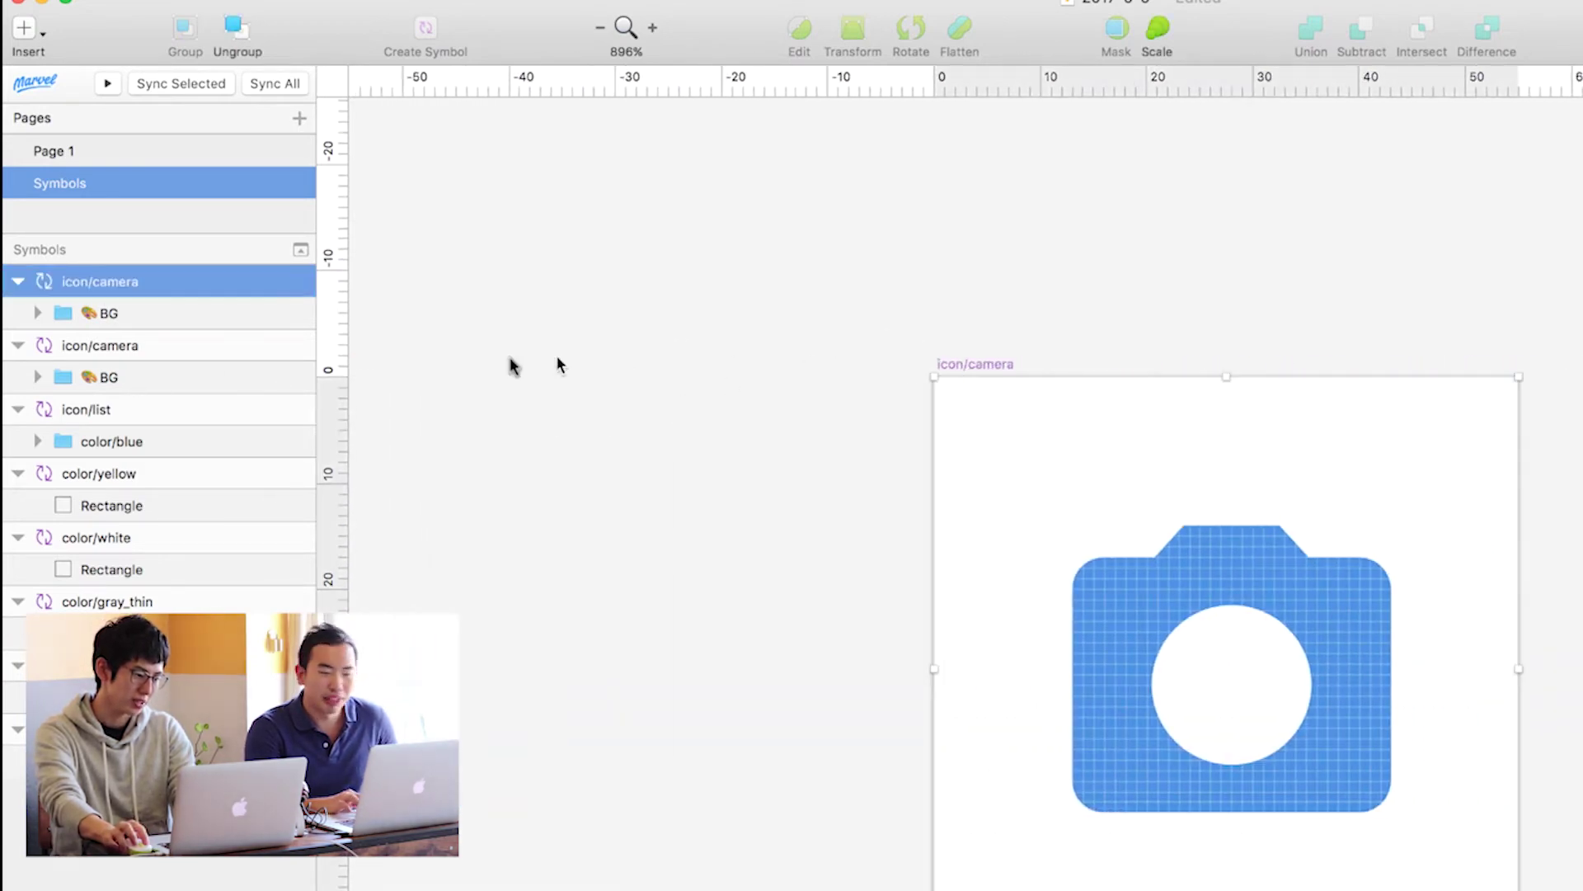
double_click(129, 291)
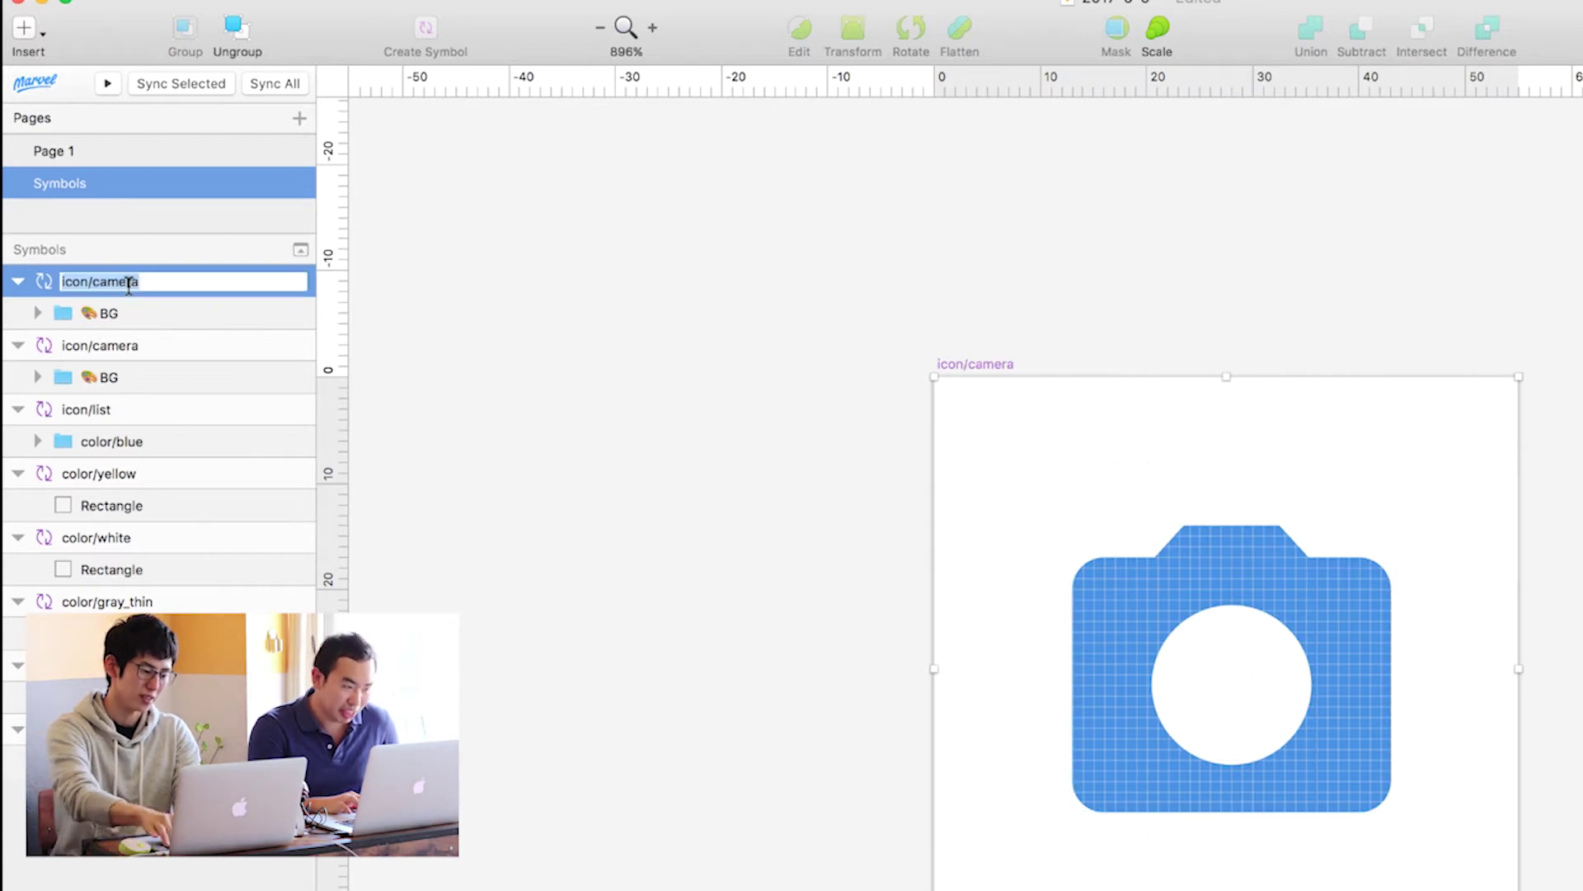
key("BackSpace")
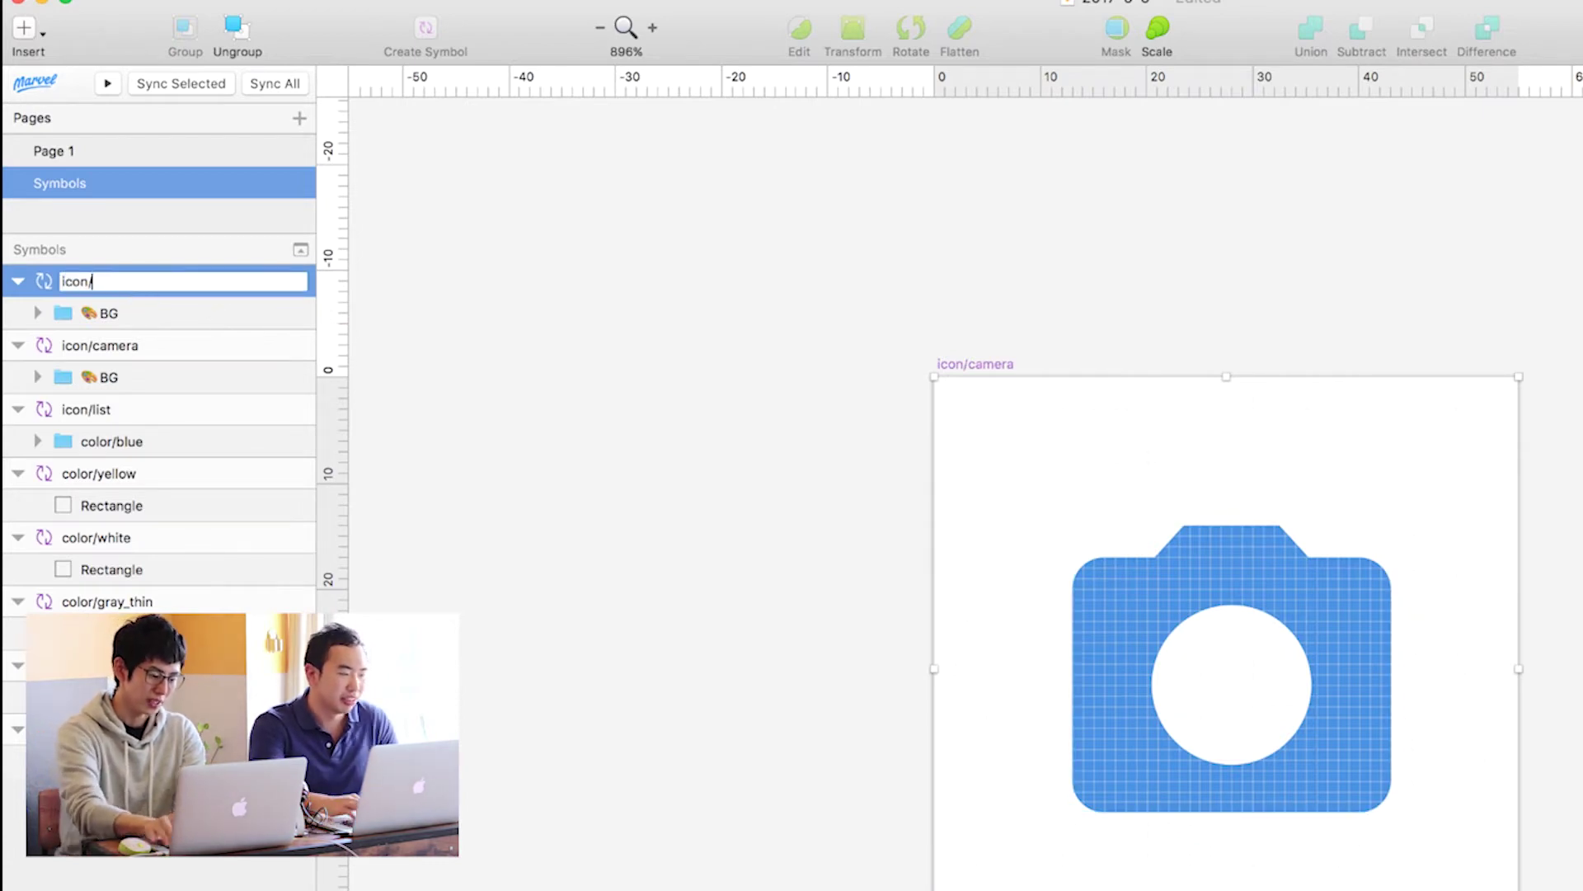
type("chat")
key("Return")
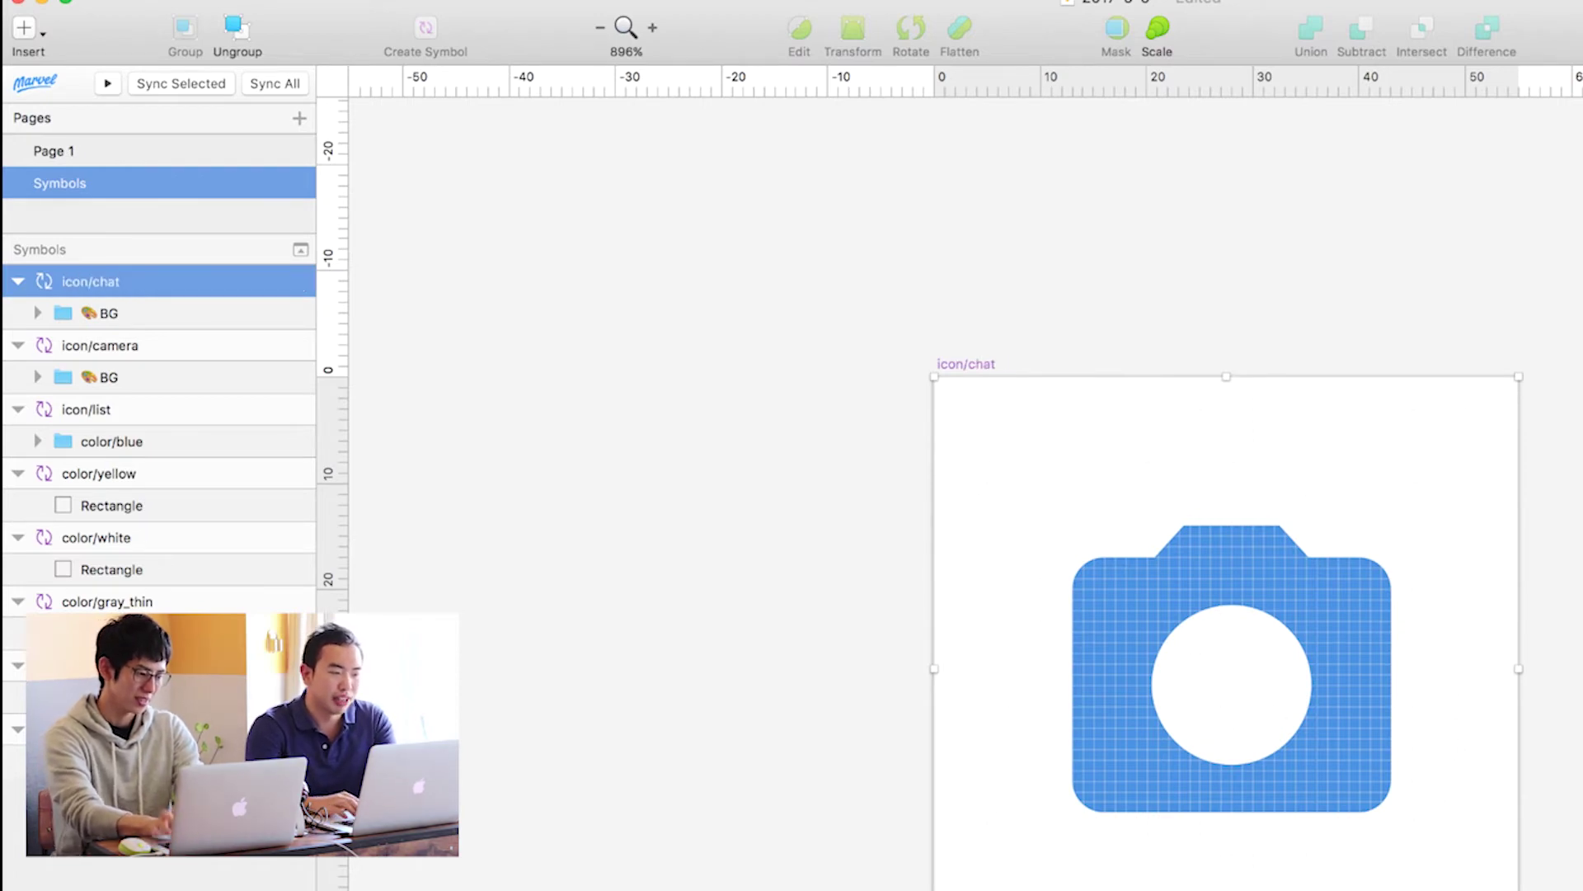
left_click(622, 416)
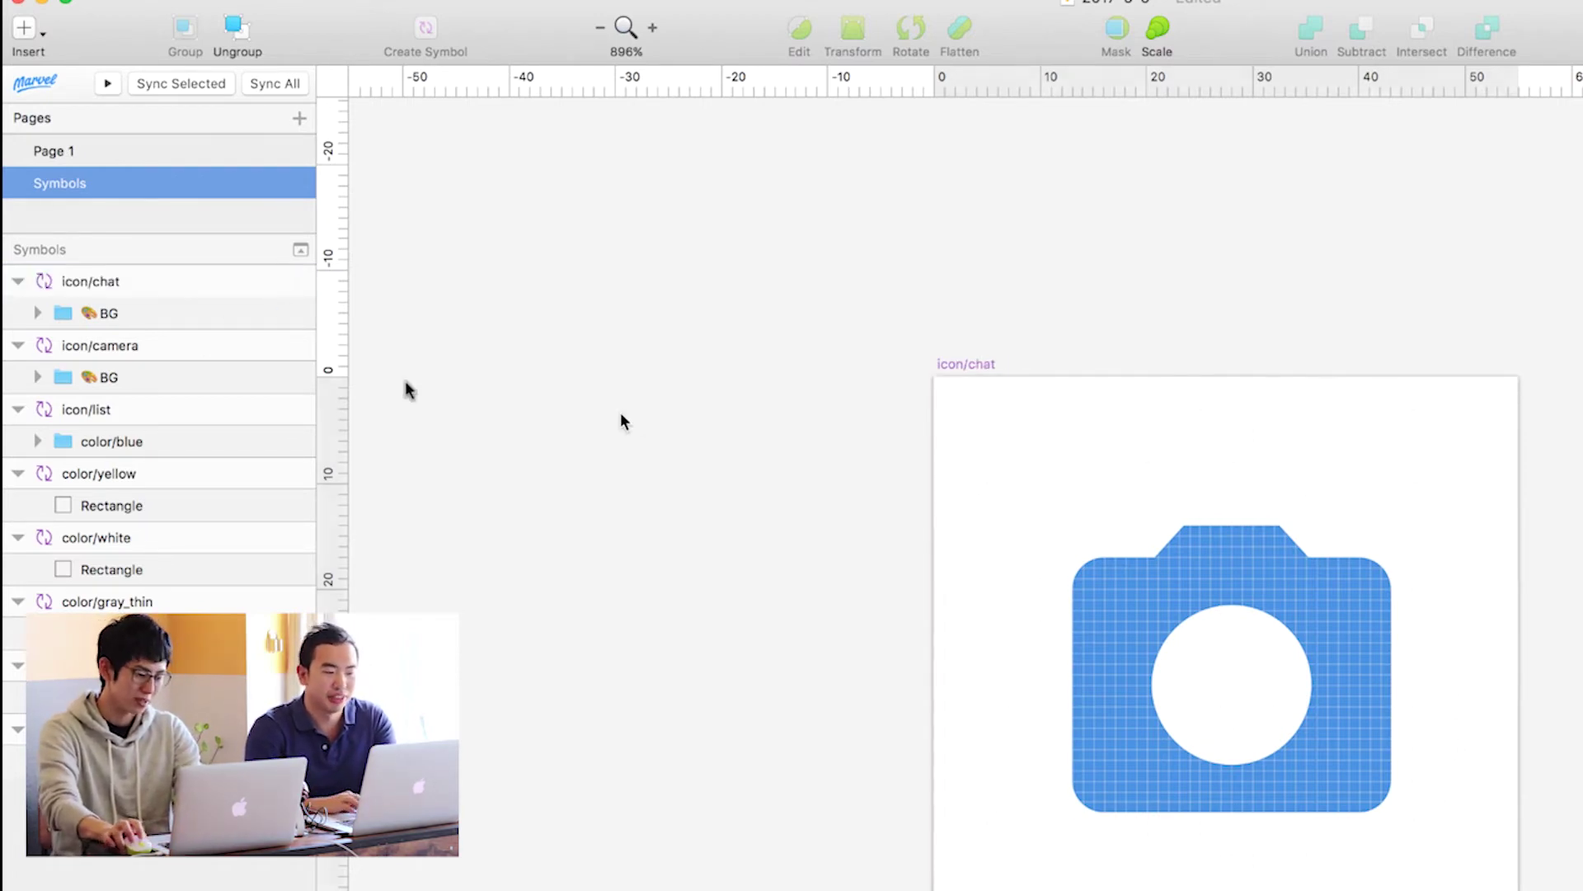
- Lift the BG symbol out of icon/chat's masked group and delete the old camera mask group
left_click(37, 314)
mouse_move(142, 345)
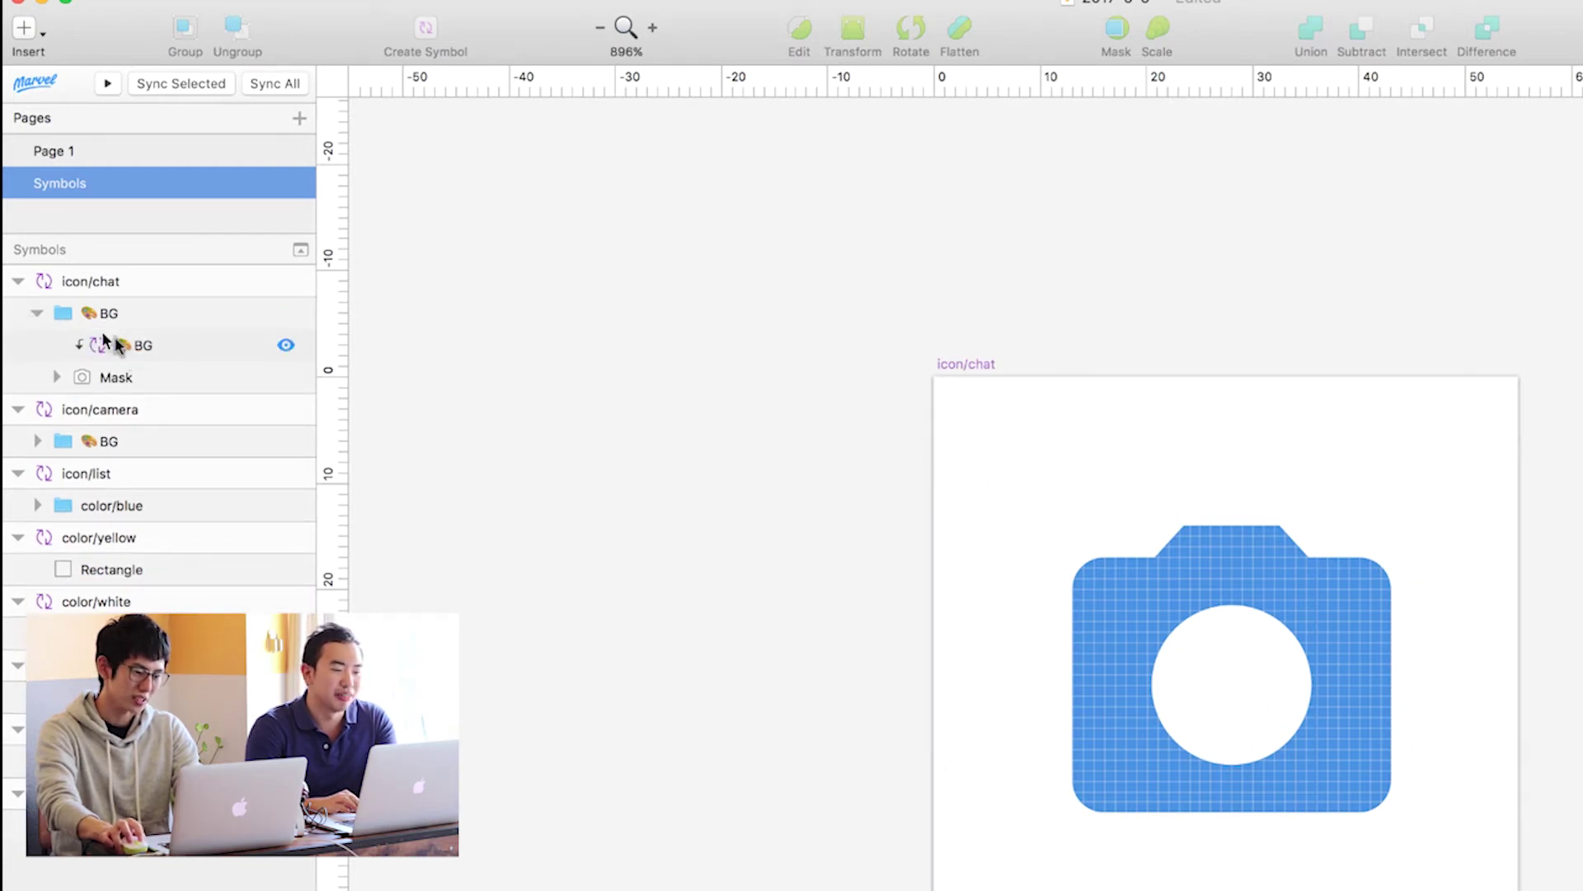
mouse_move(138, 353)
left_mouse_down()
mouse_move(109, 287)
mouse_move(108, 314)
left_mouse_up()
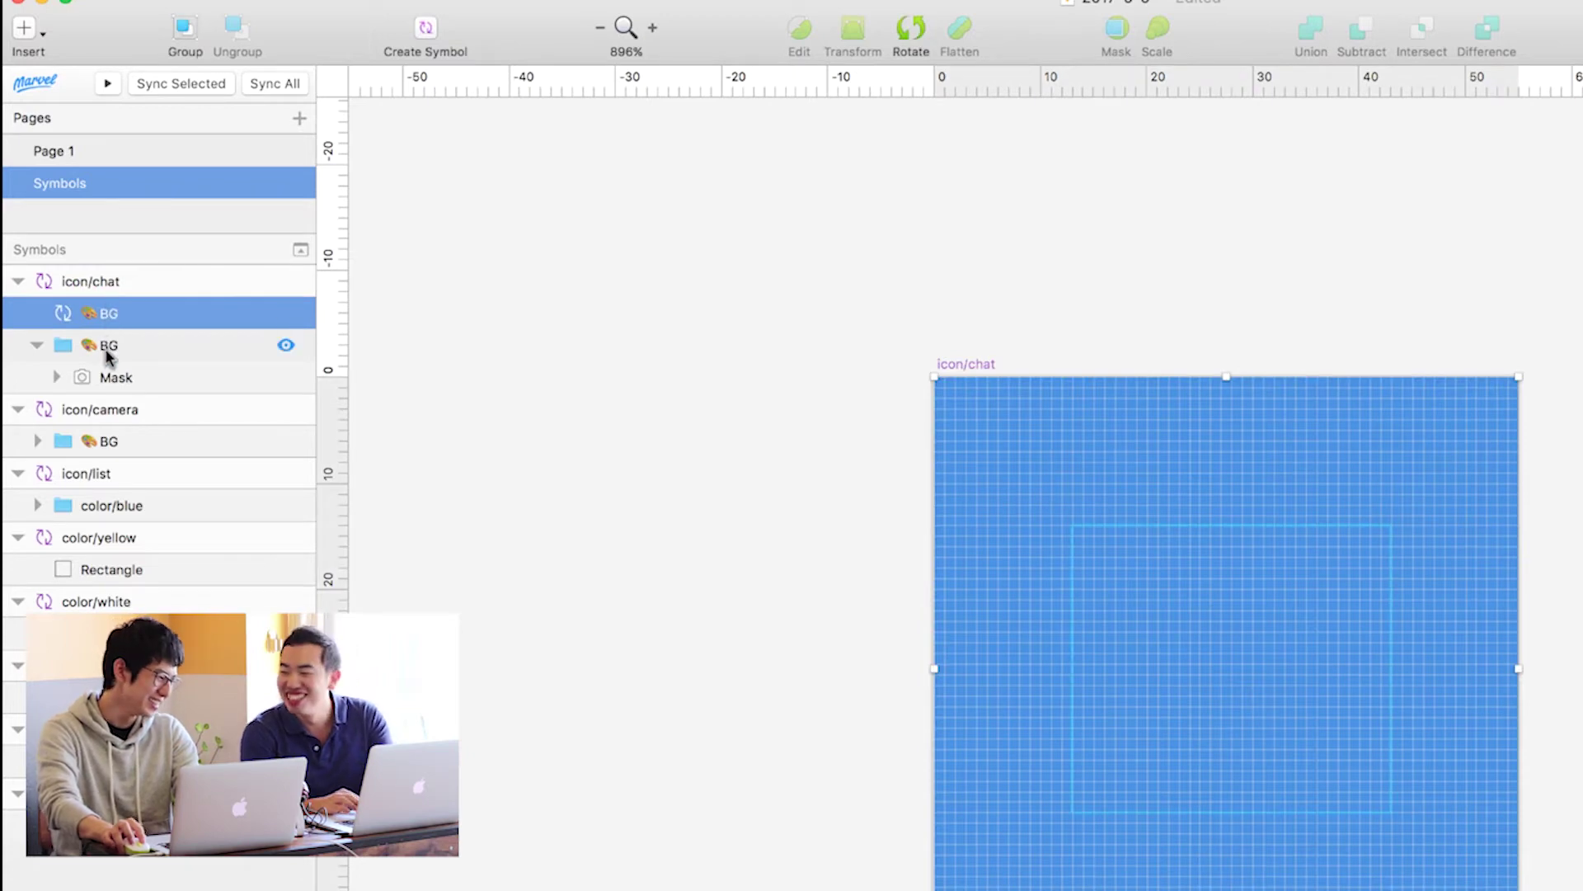
left_click(38, 345)
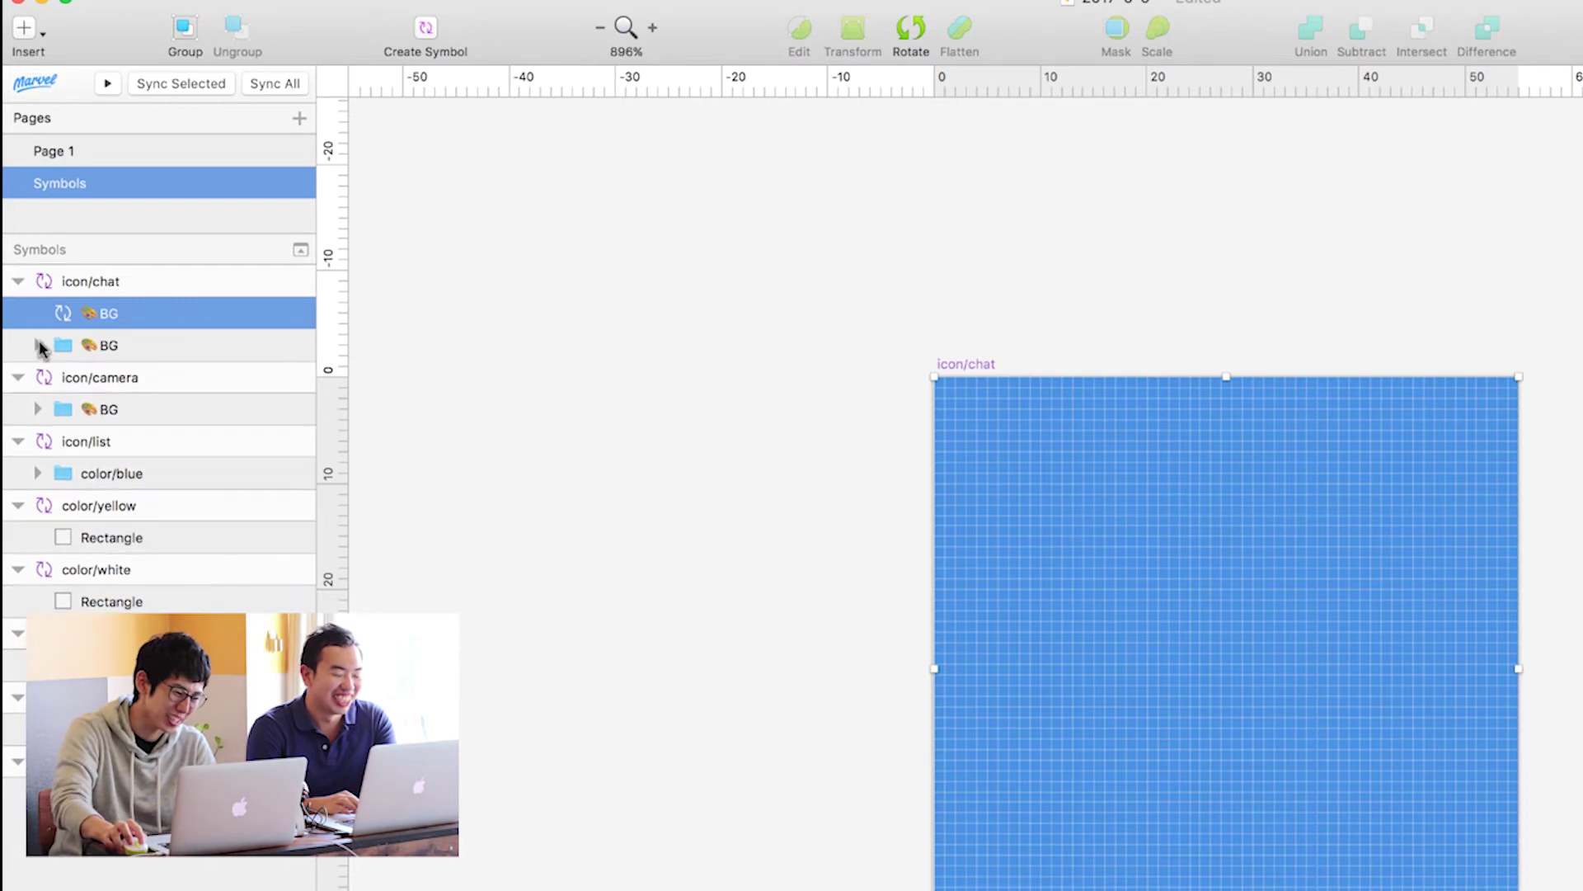
left_click(101, 345)
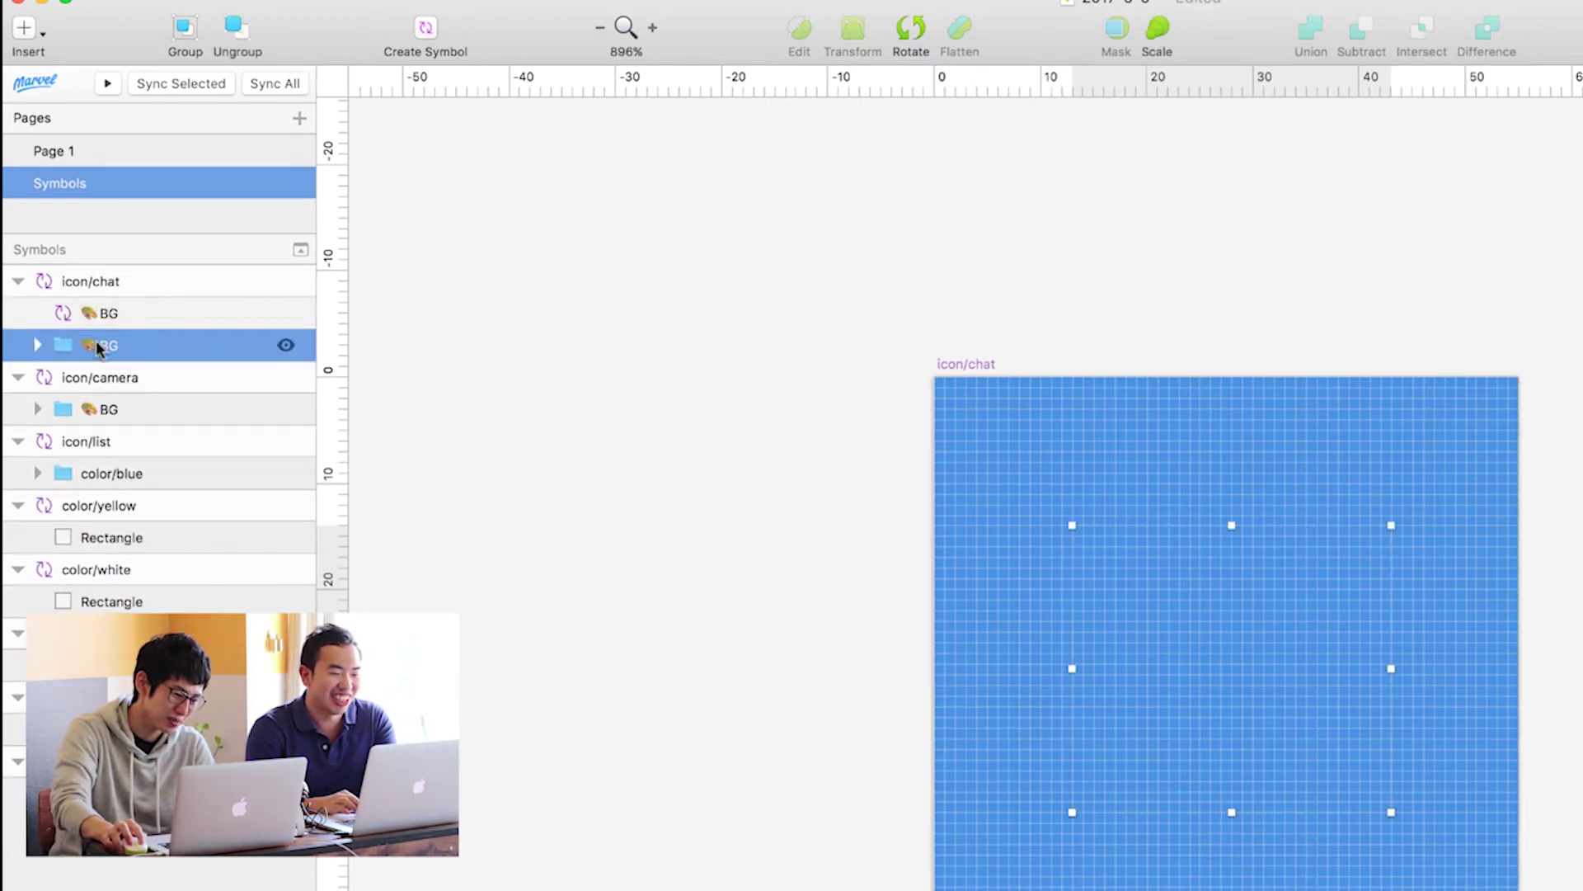
key("Delete")
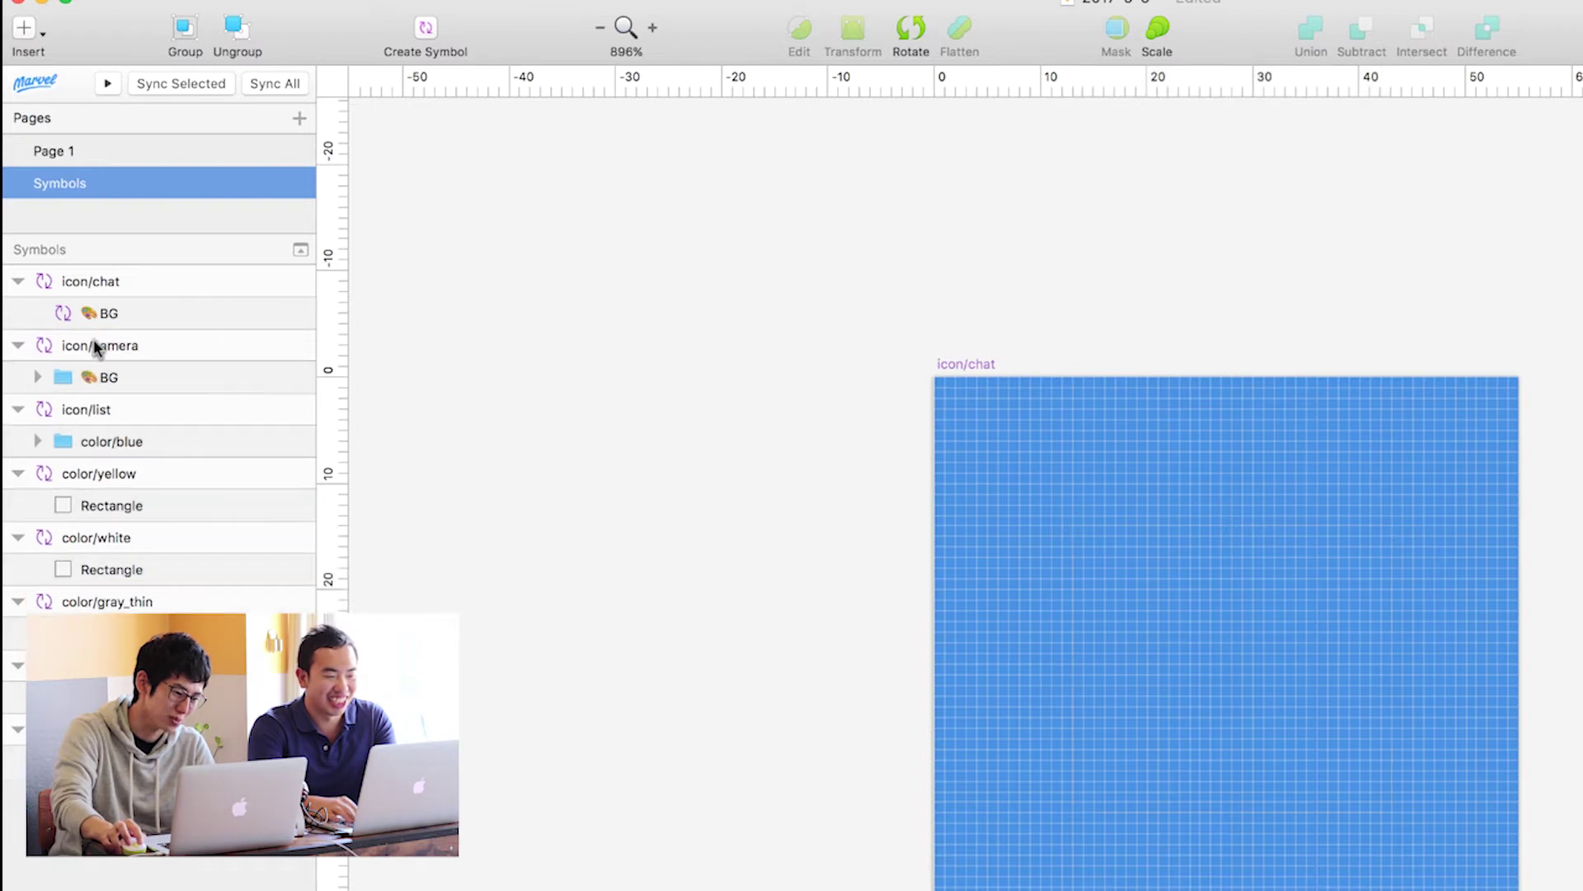
left_click(101, 316)
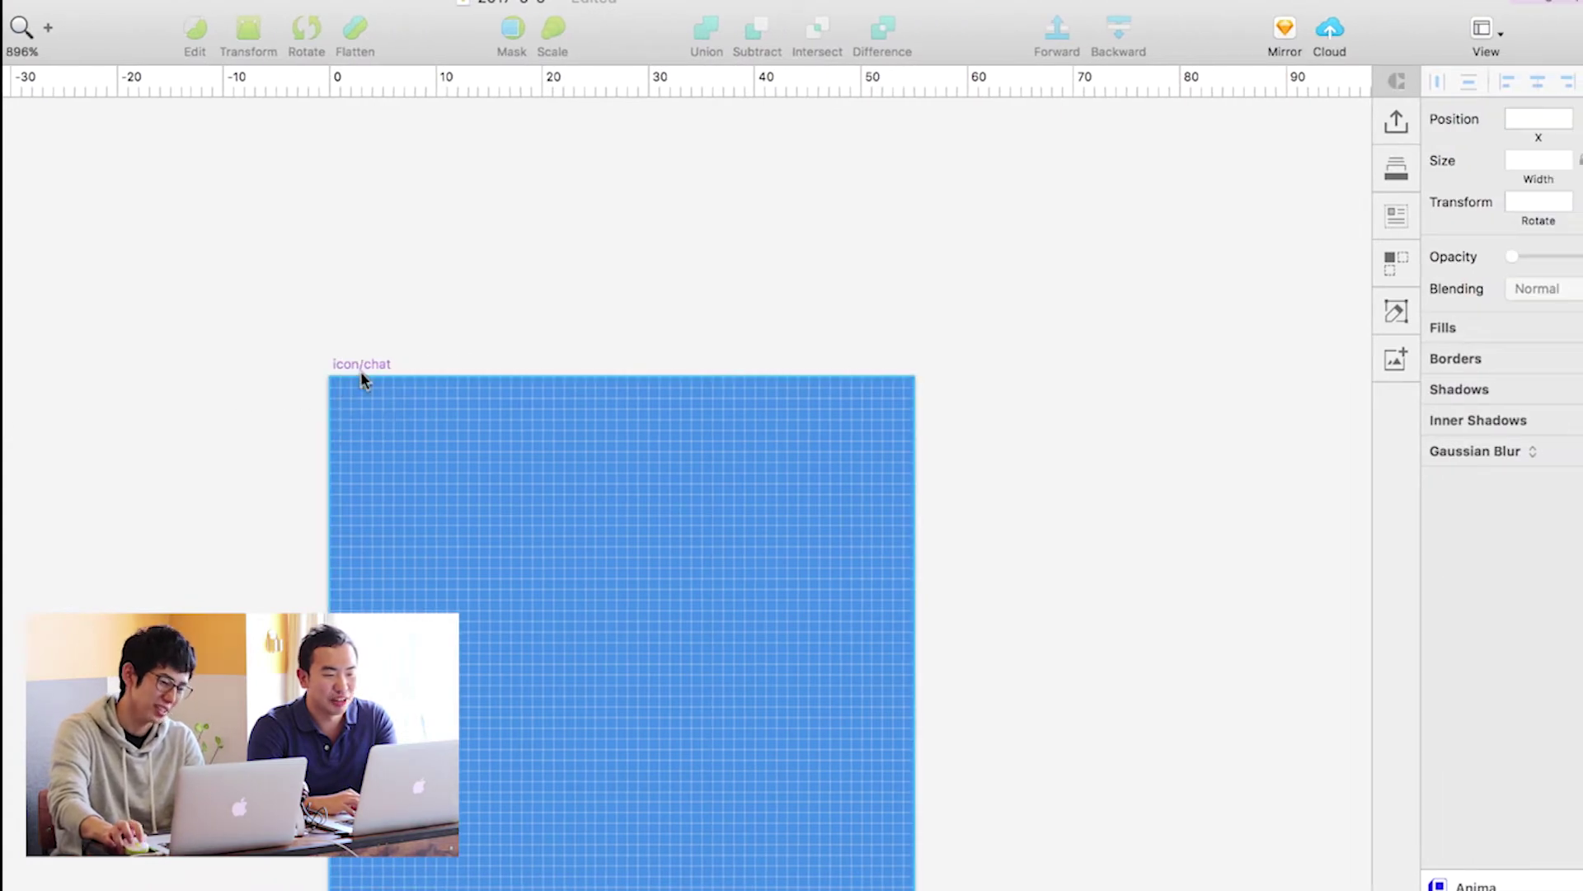
- Drag ic_chat_black_24px.svg from the materials folder onto the icon/chat artboard and position it
left_click(360, 372)
left_click(140, 409)
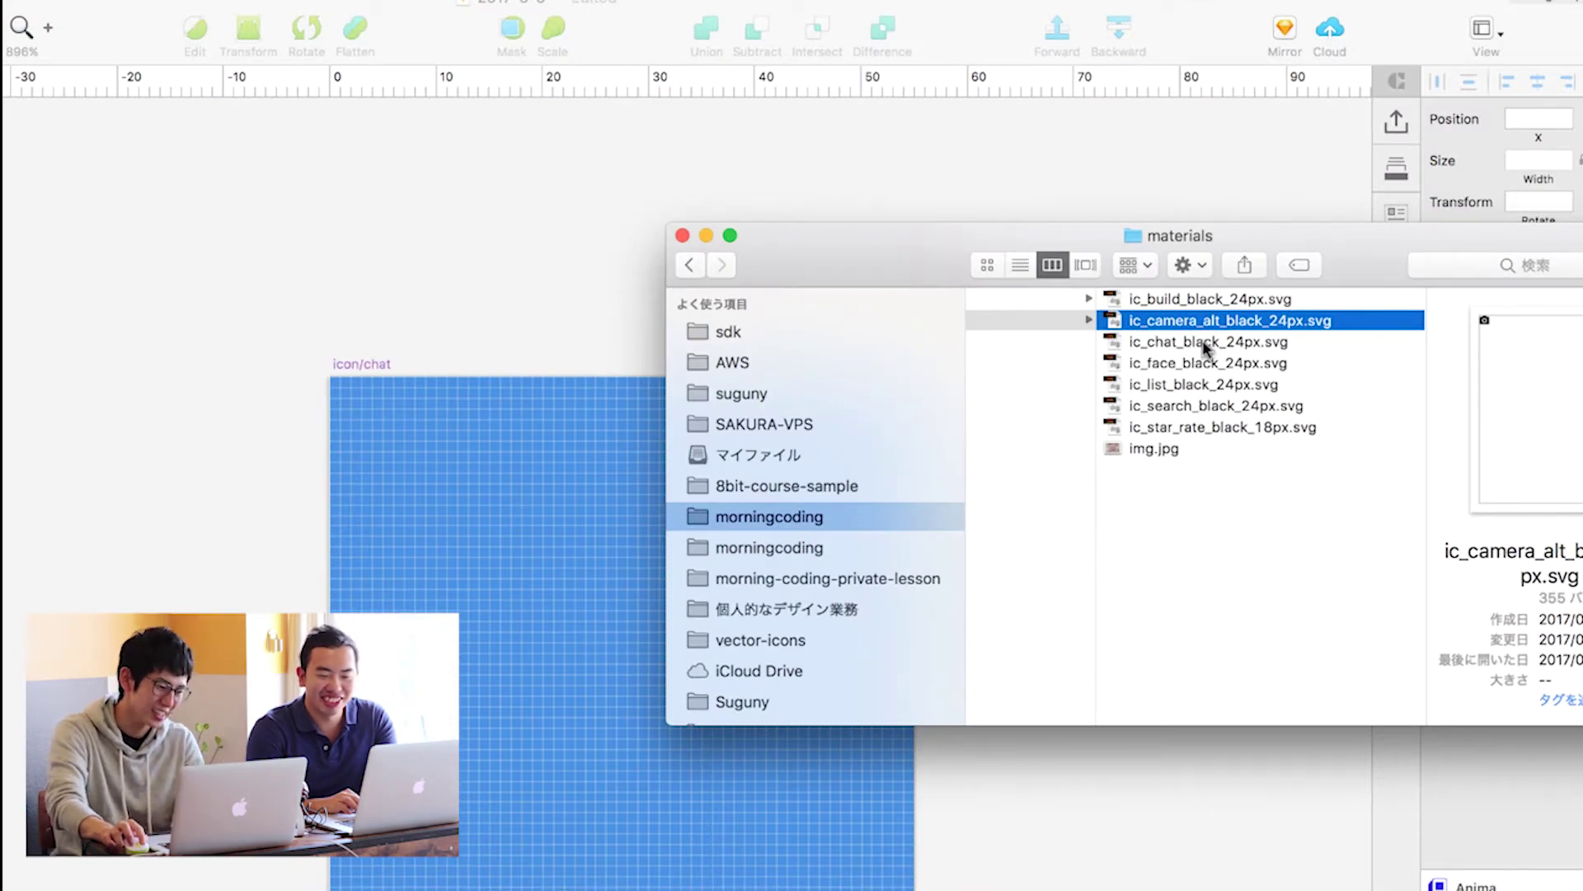
left_click(1201, 345)
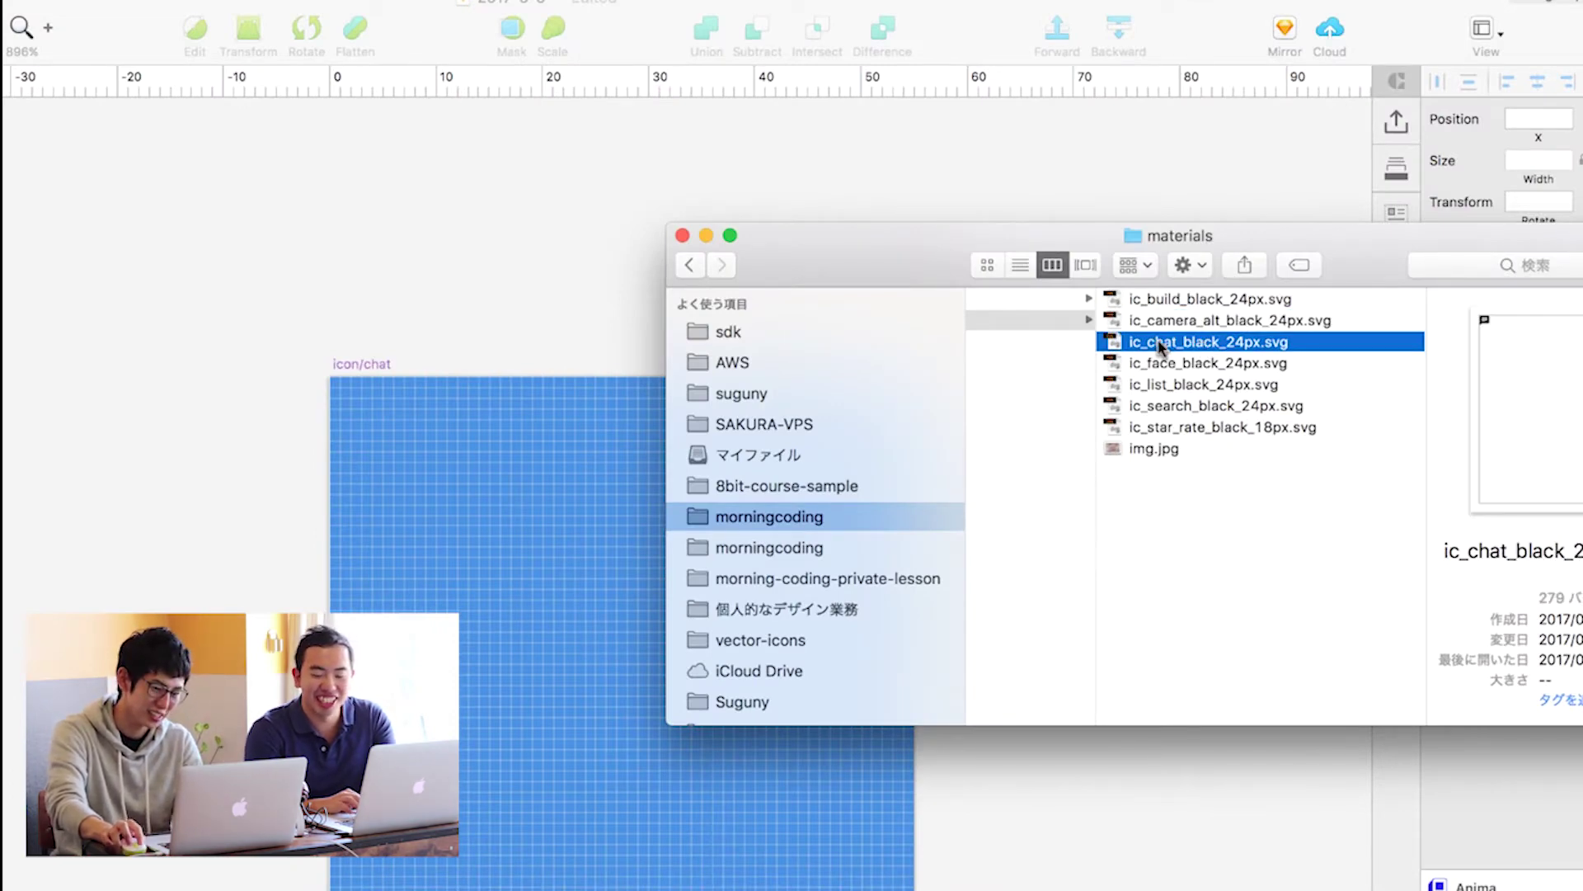
left_click_drag(1159, 346, 571, 633)
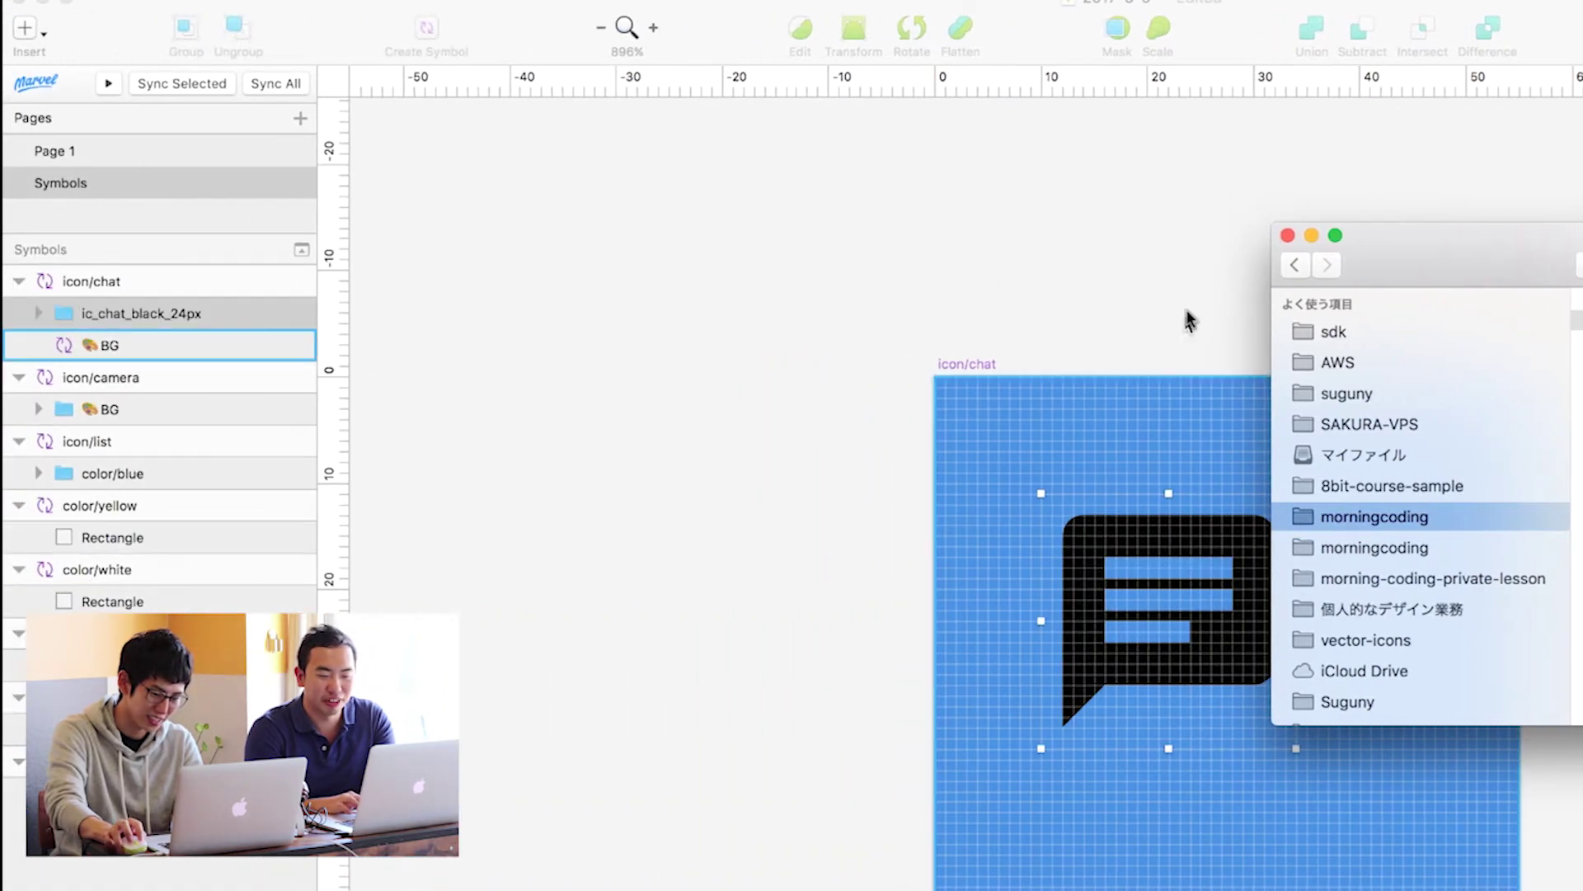
left_click(1190, 319)
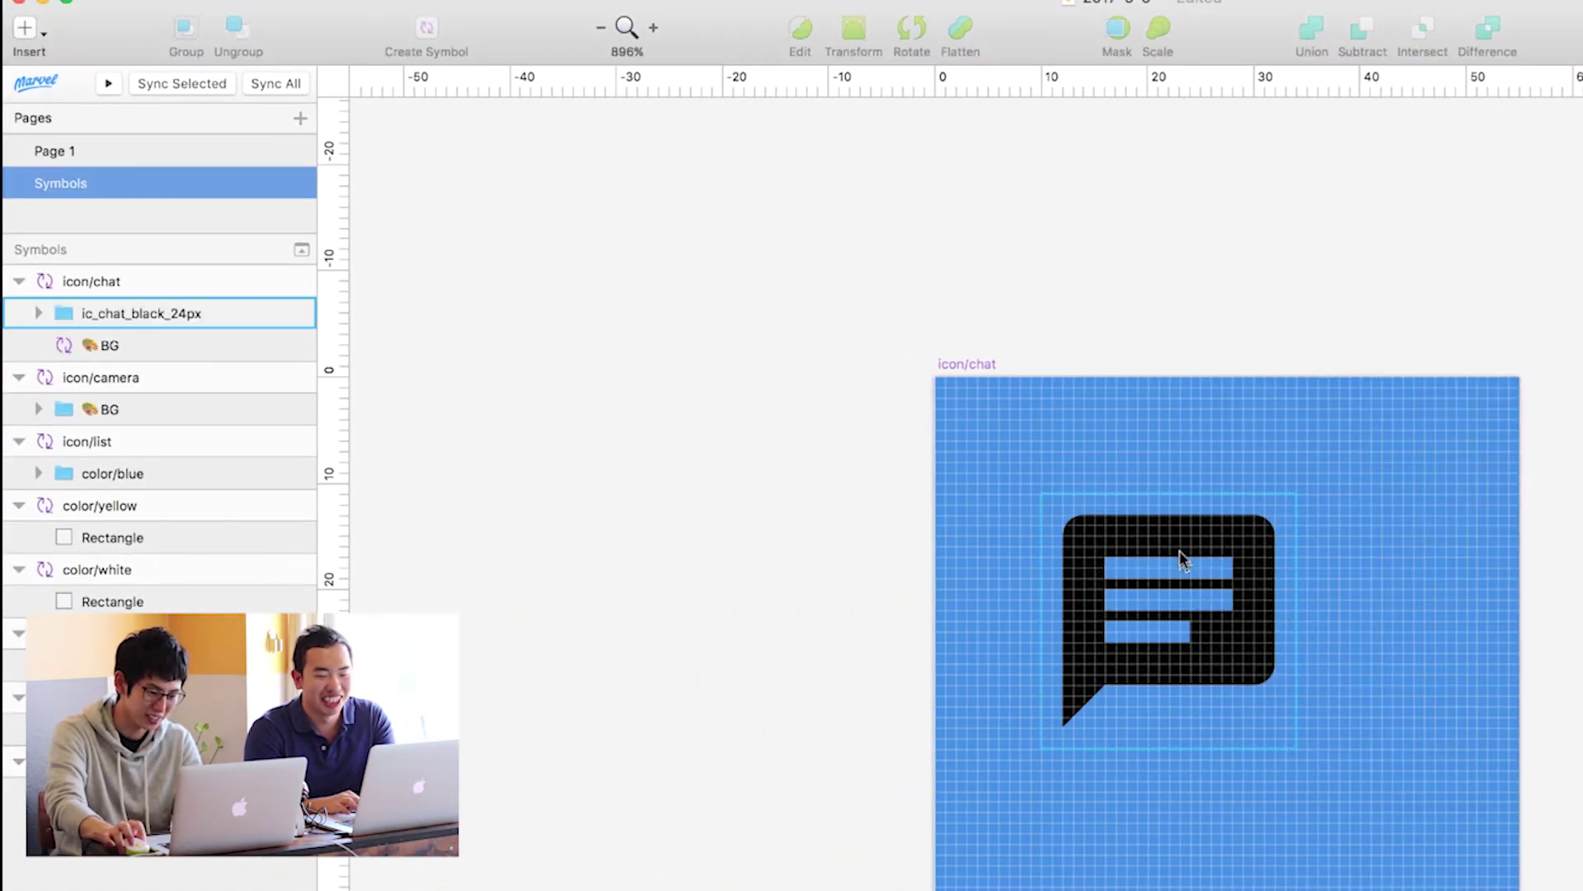
left_click_drag(1179, 551, 1247, 606)
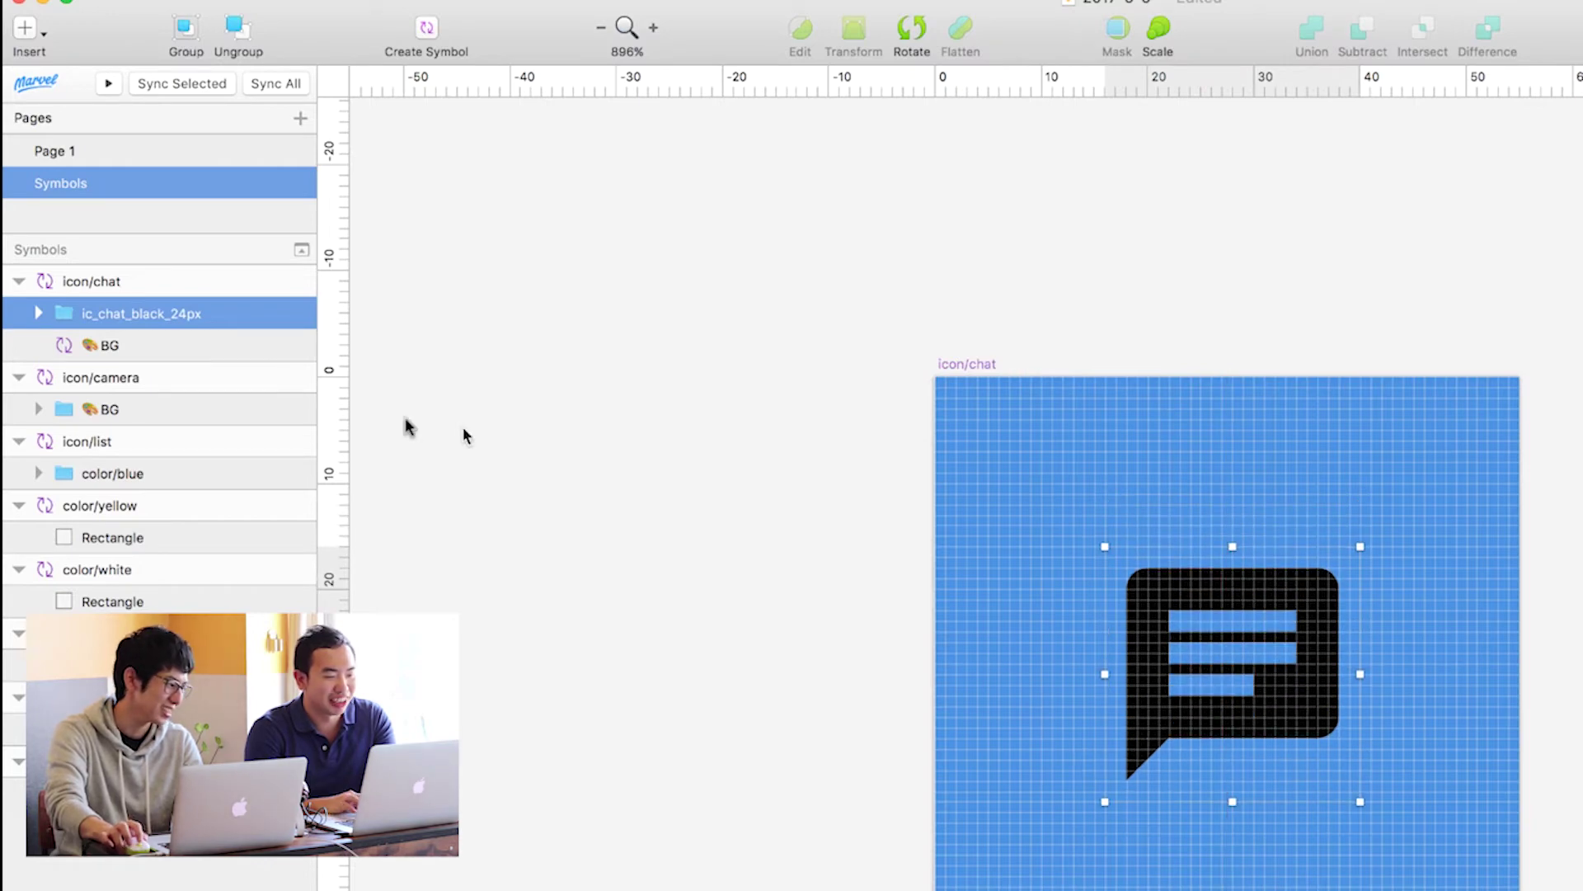
left_click(36, 316)
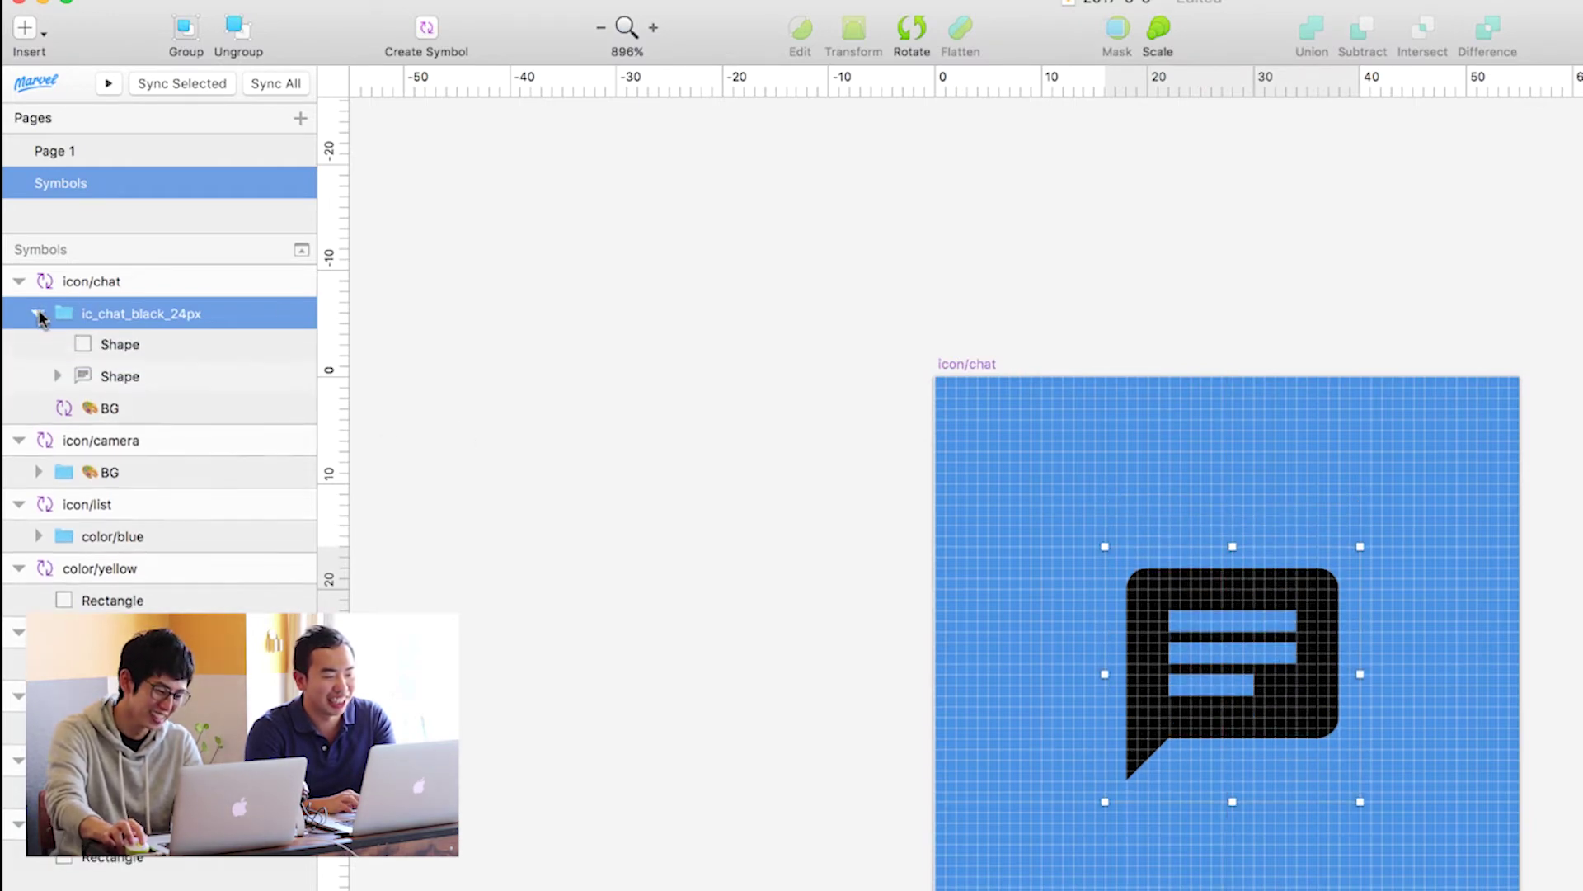
- Delete the empty rectangle Shape, move the chat Shape out, and remove its empty wrapper group
left_click(92, 345)
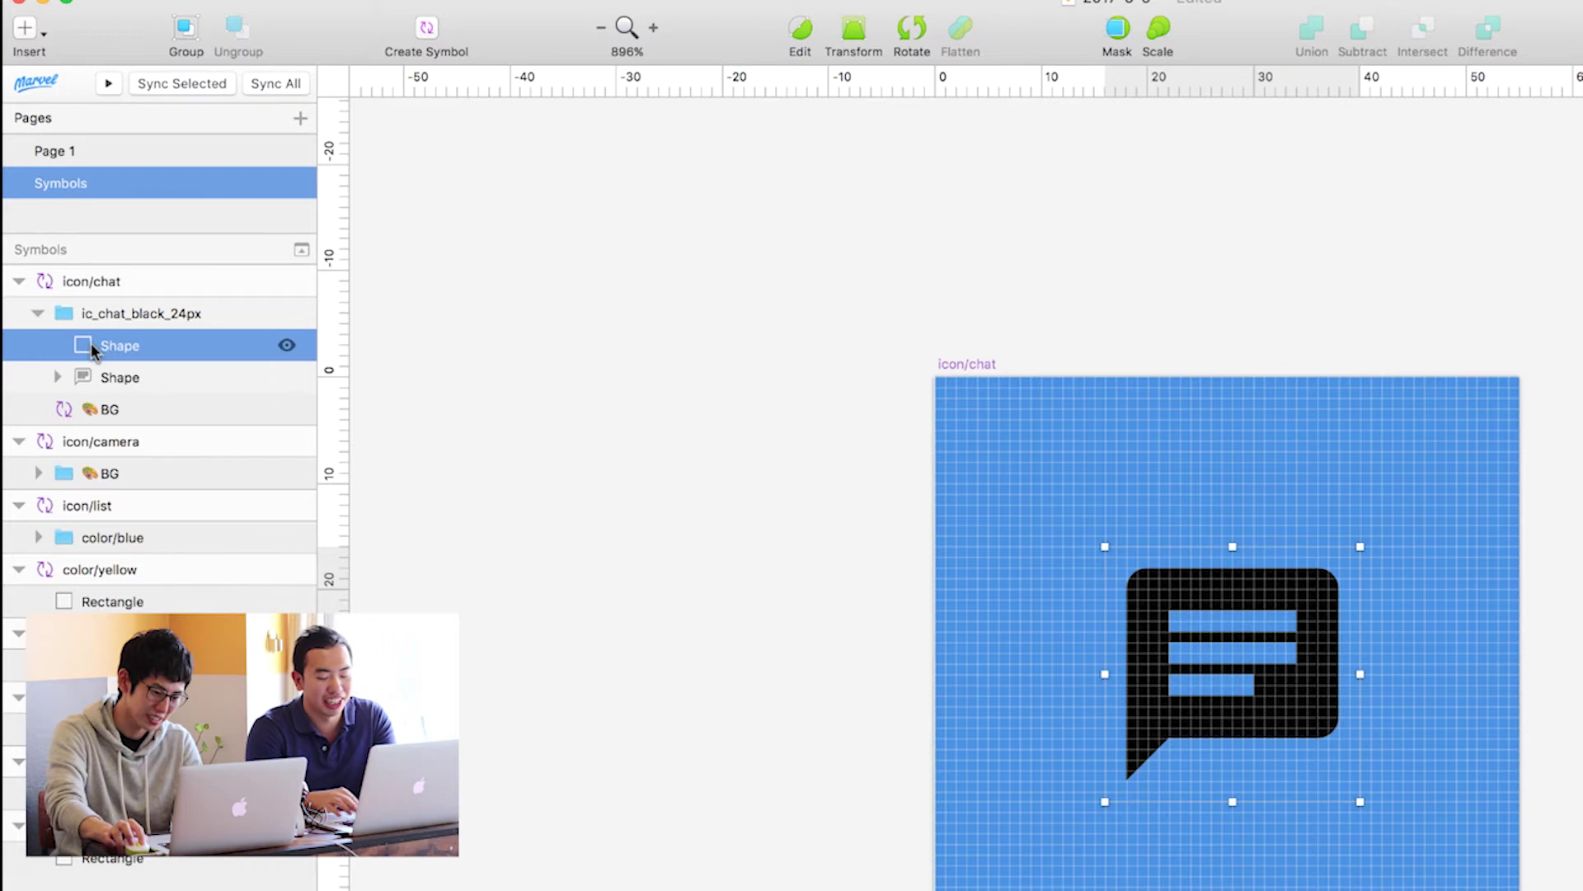
key("BackSpace")
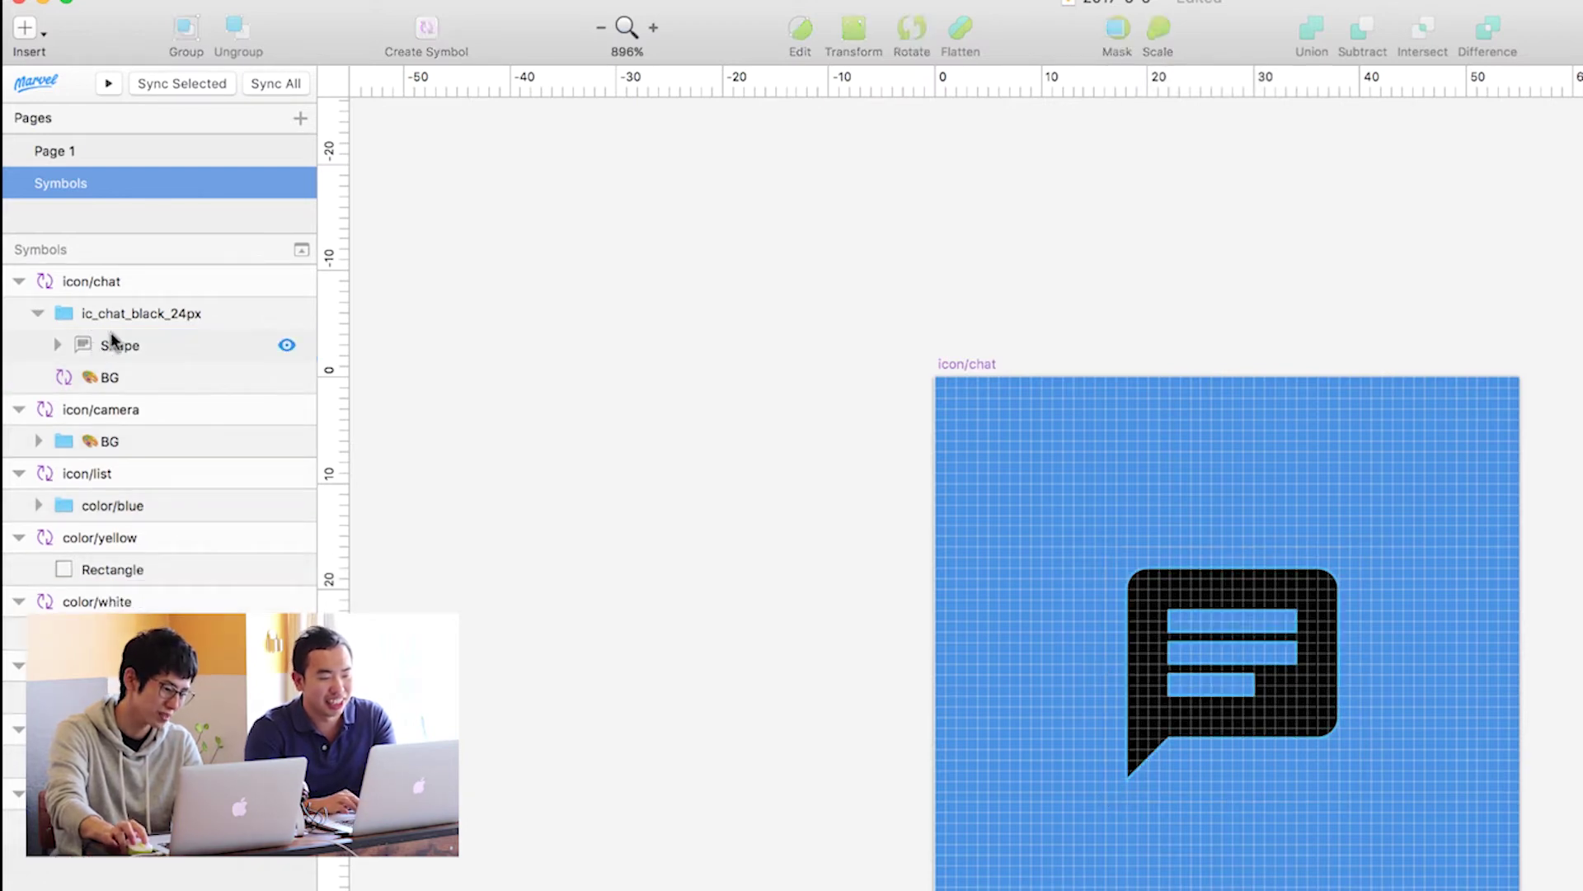
left_click(107, 346)
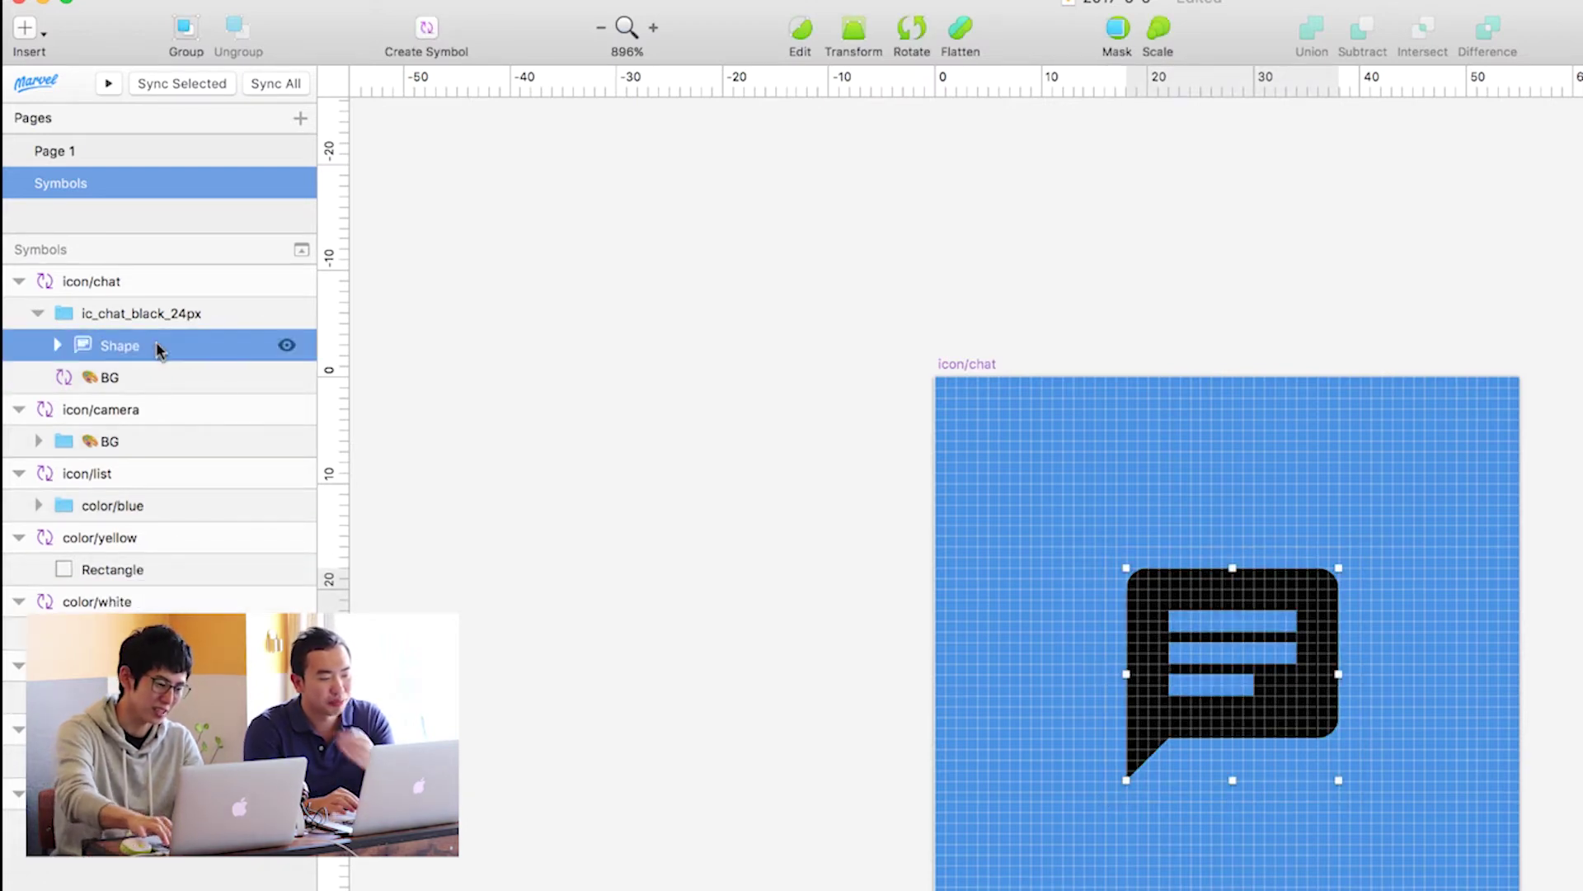
left_click_drag(107, 345, 99, 300)
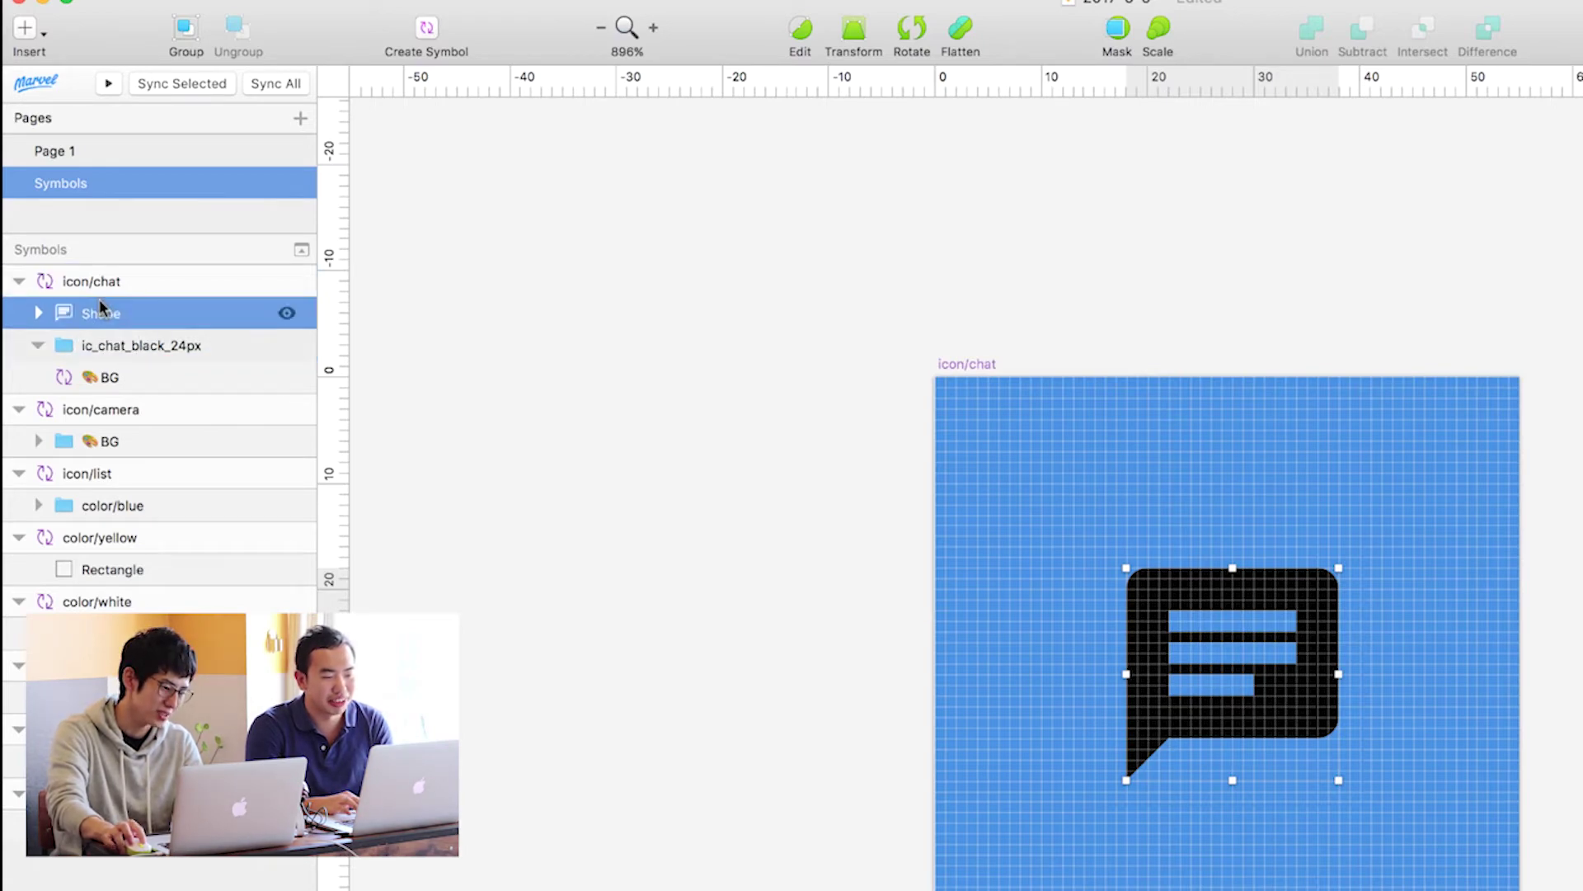
left_click(101, 347)
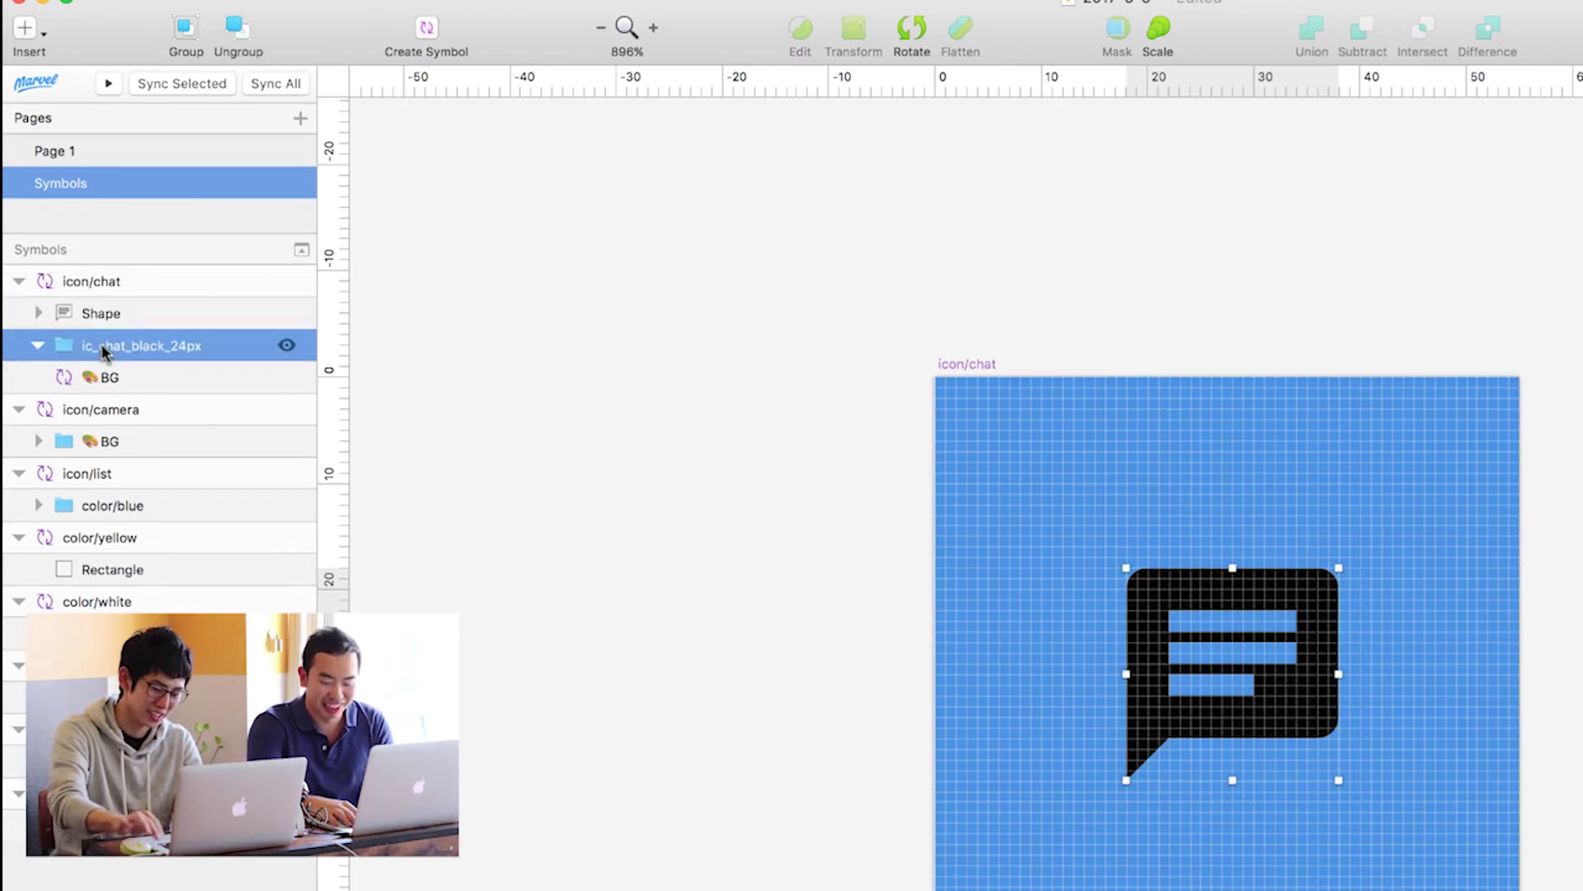
key("BackSpace")
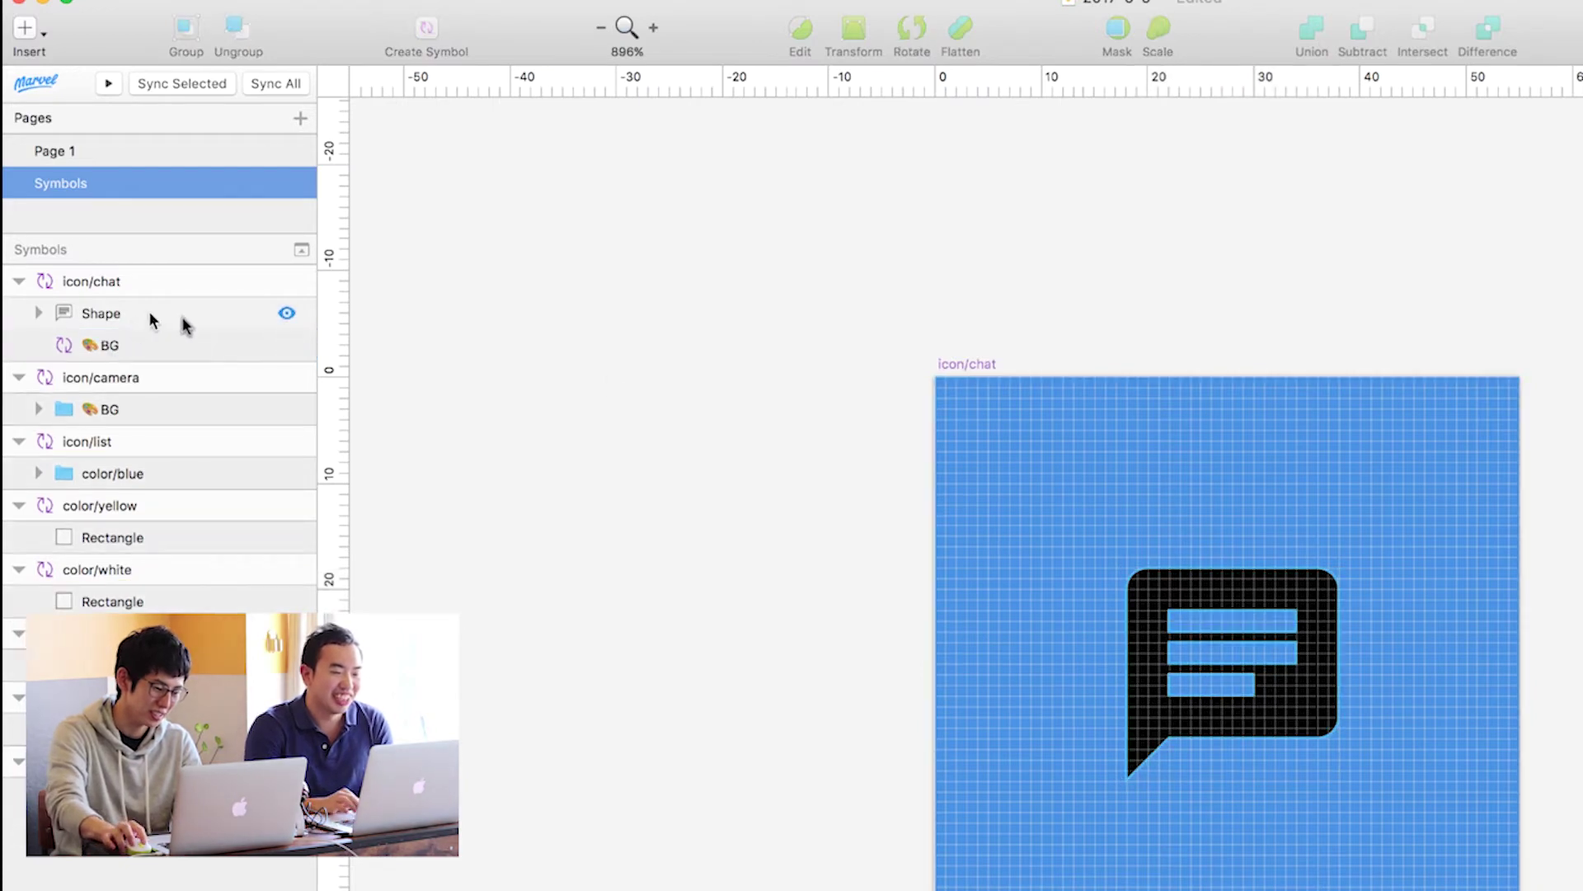
left_click(1225, 583)
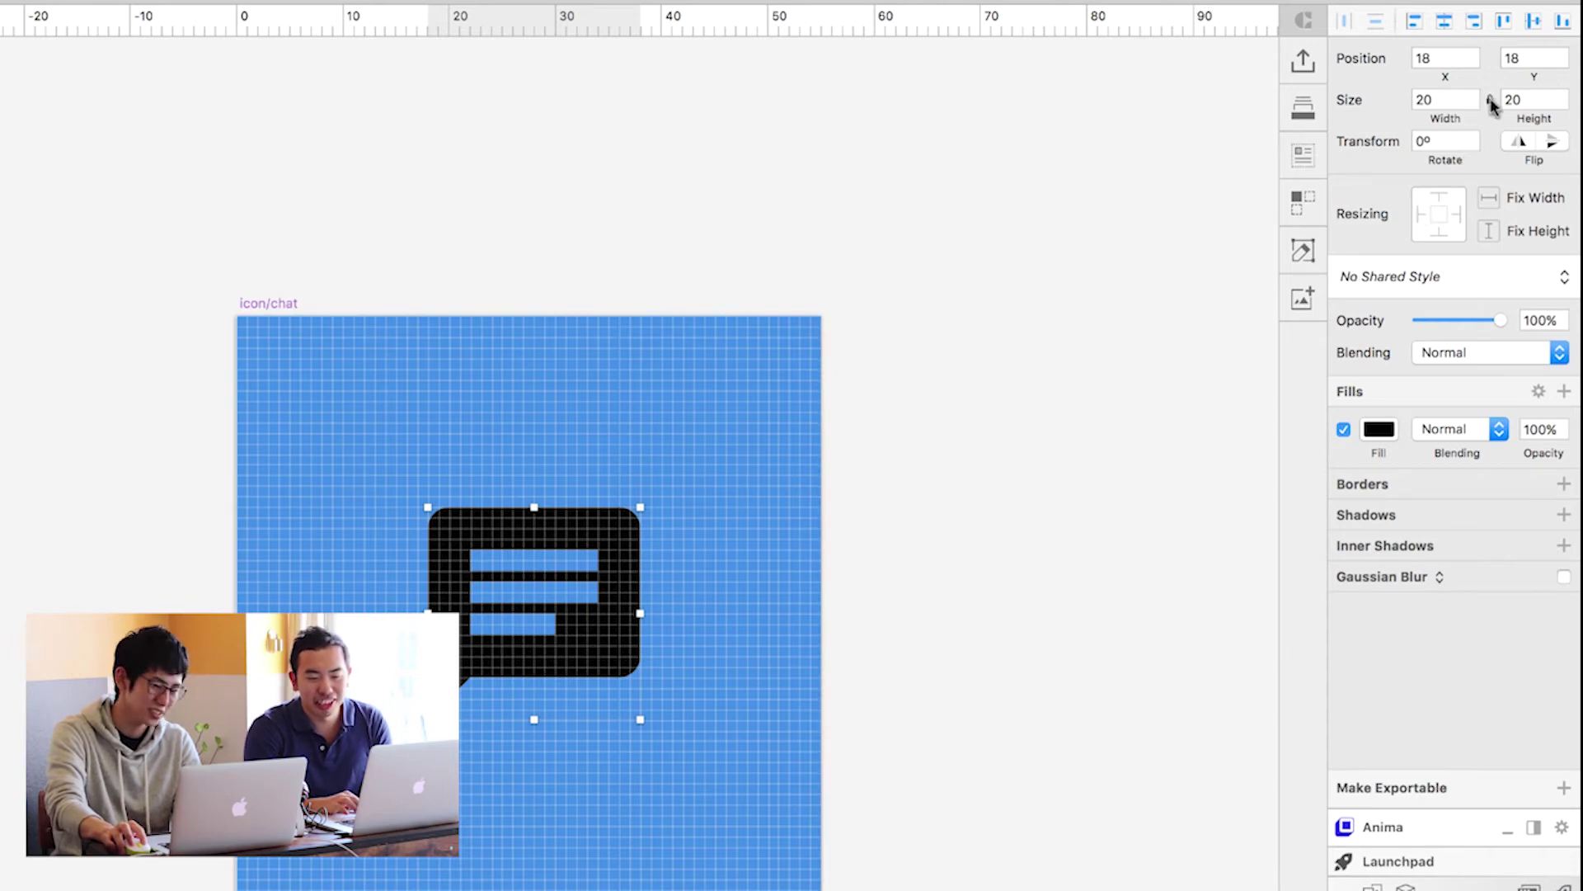
- Scale the chat shape proportionally to width 33 and move it to X 14, Y 15
left_click(1441, 100)
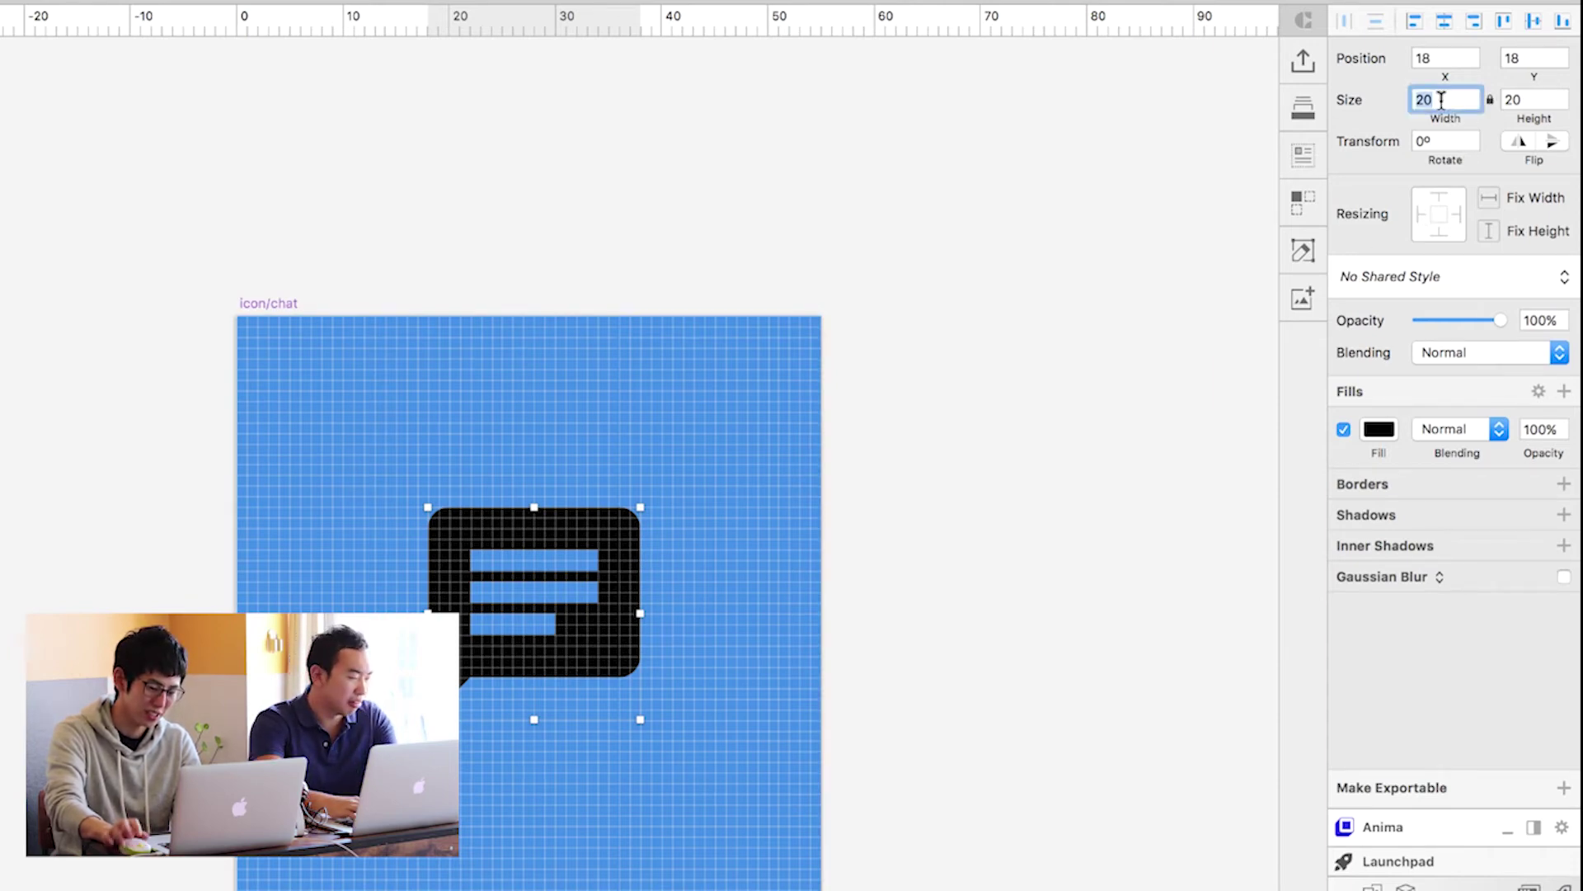
type("33")
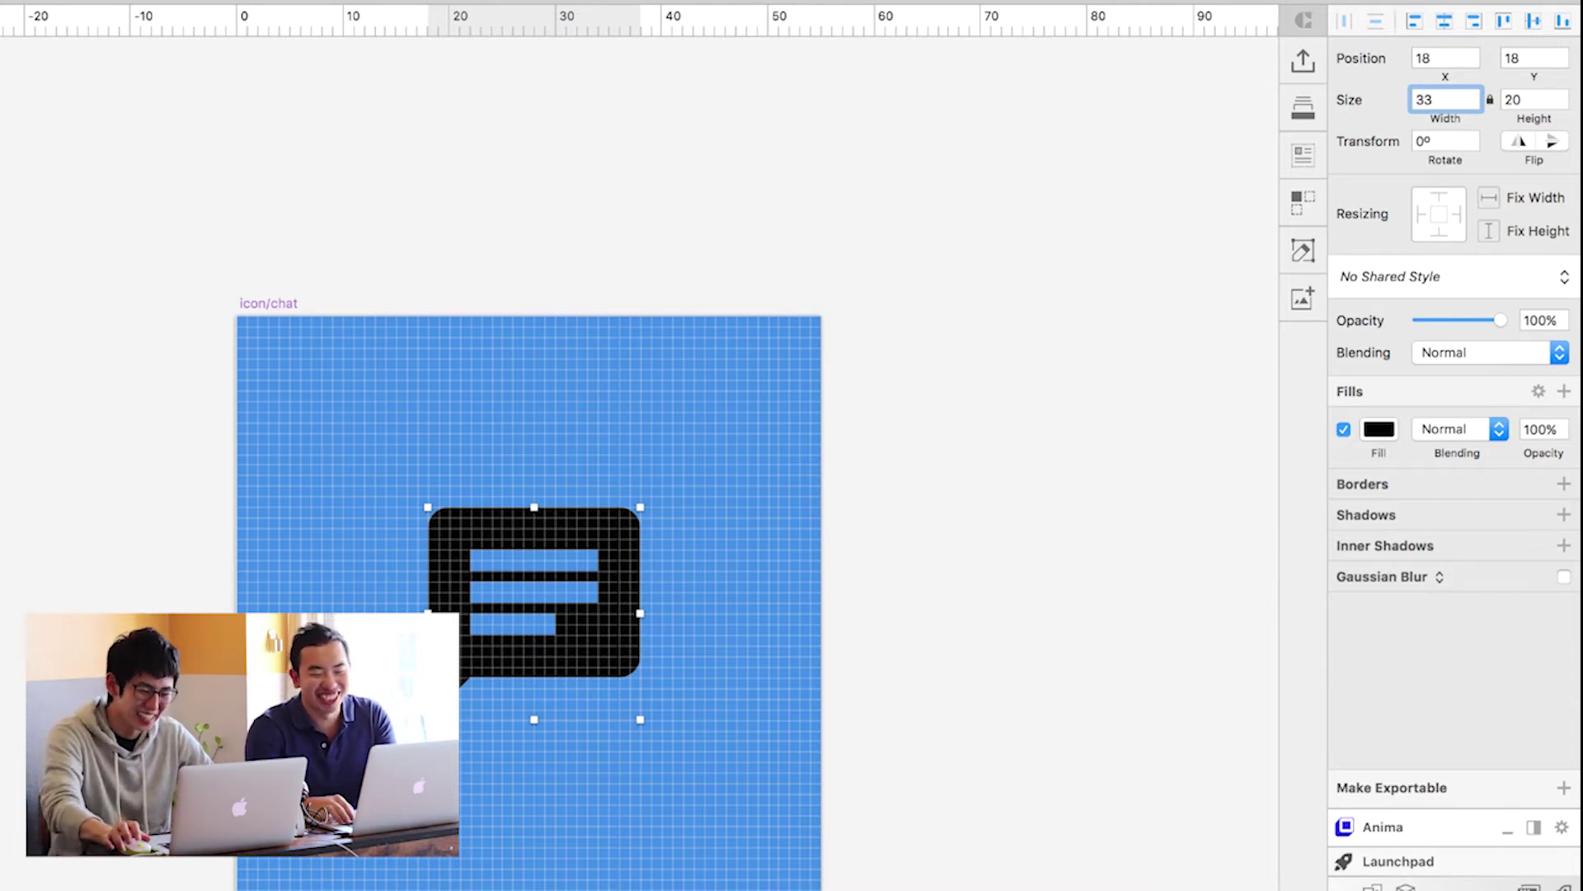
key("Return")
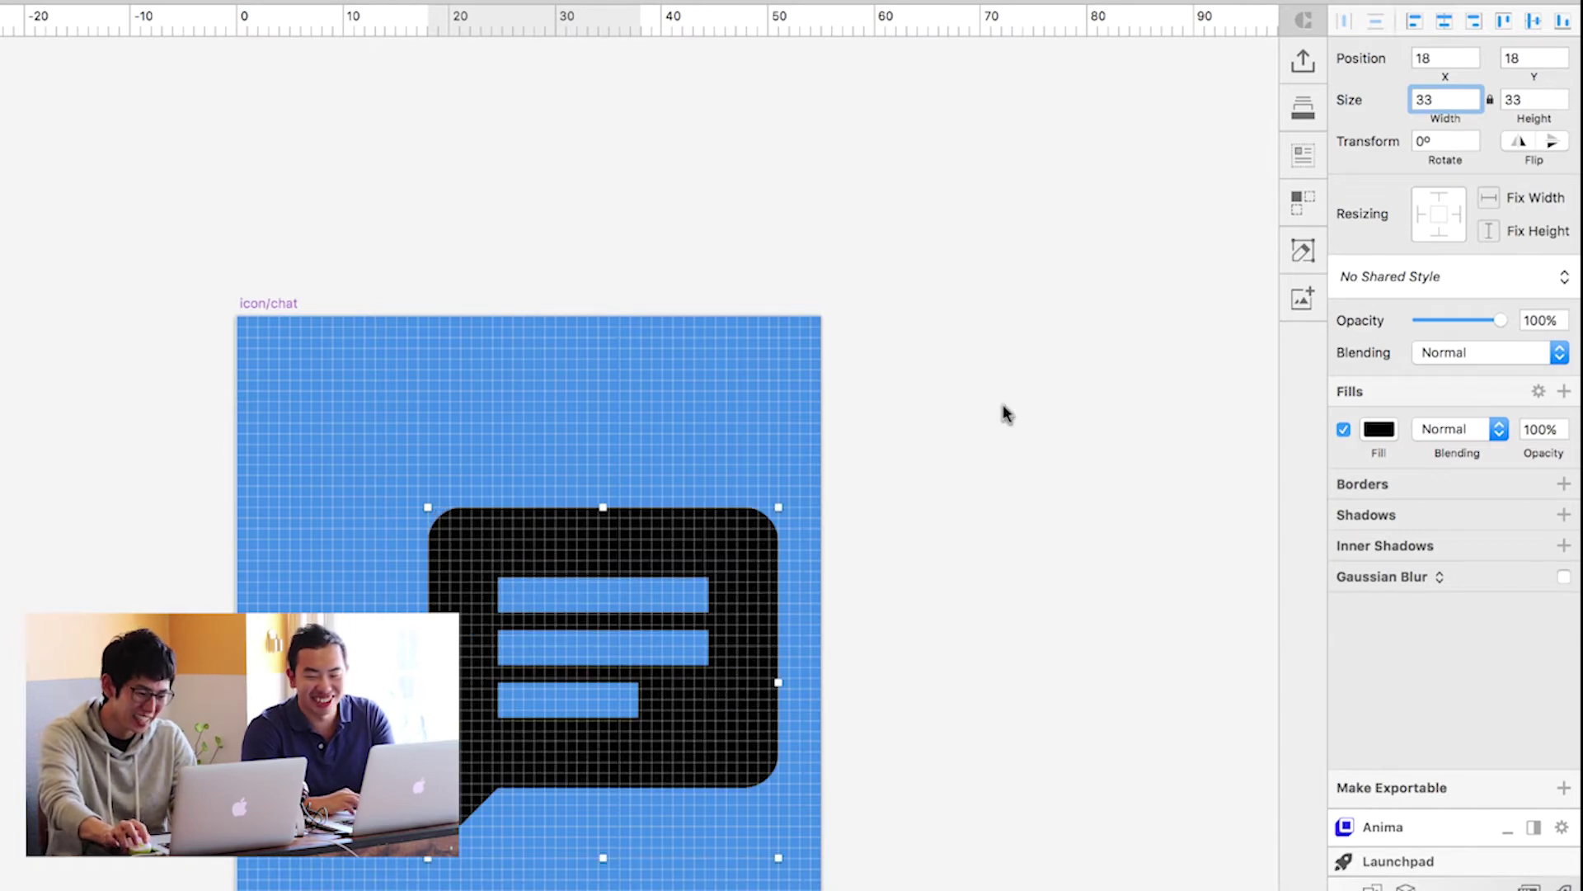
left_click(1006, 414)
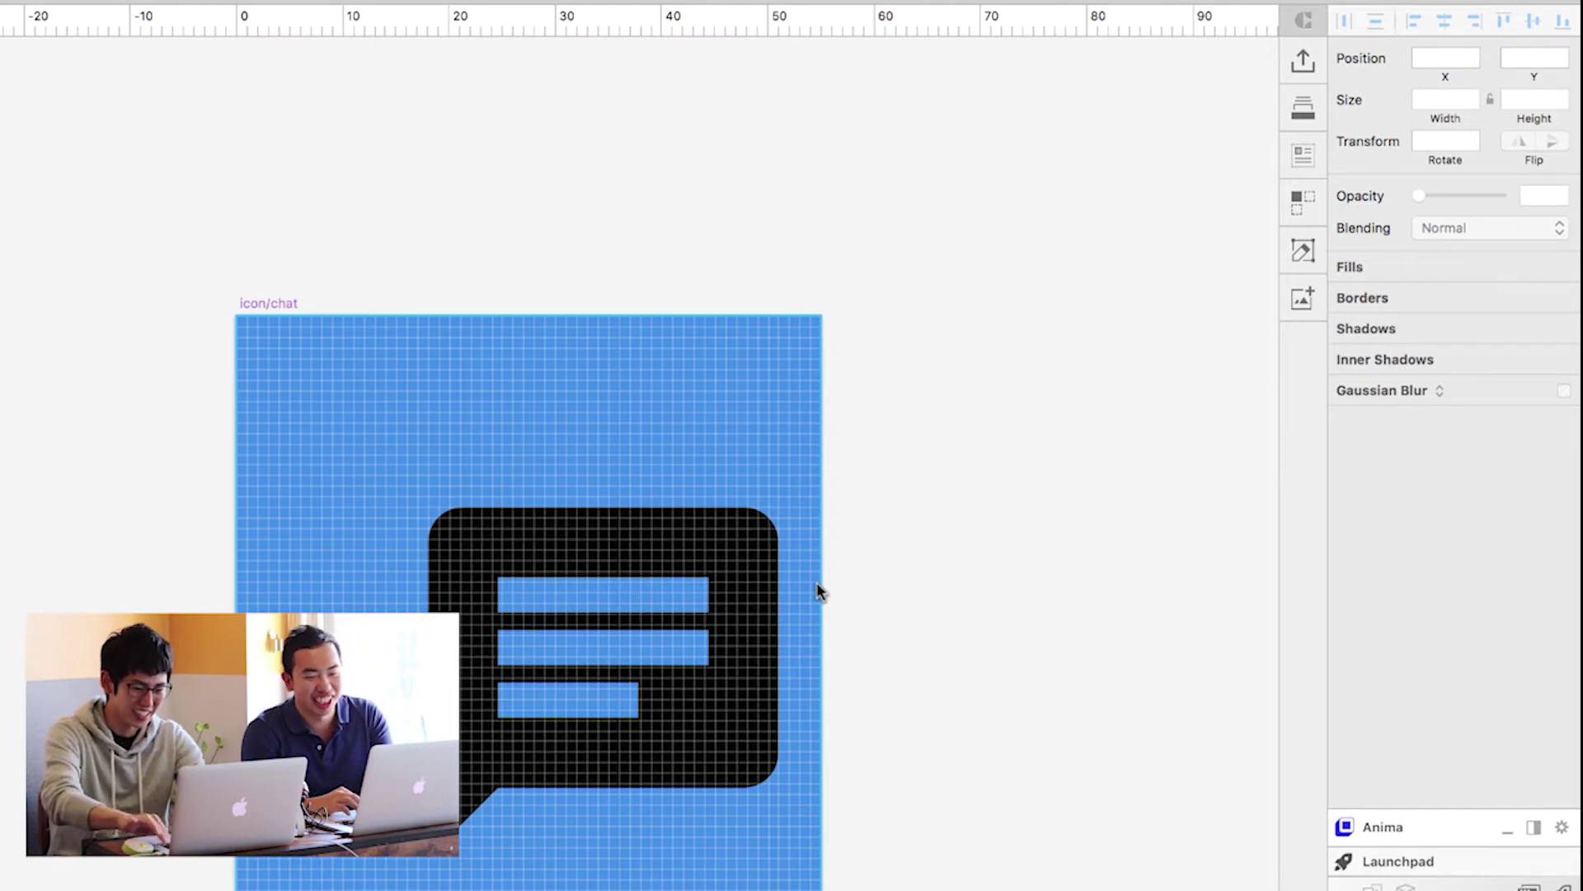
mouse_move(728, 626)
left_mouse_down()
mouse_move(660, 563)
mouse_move(686, 573)
mouse_move(672, 590)
mouse_move(672, 566)
left_mouse_up()
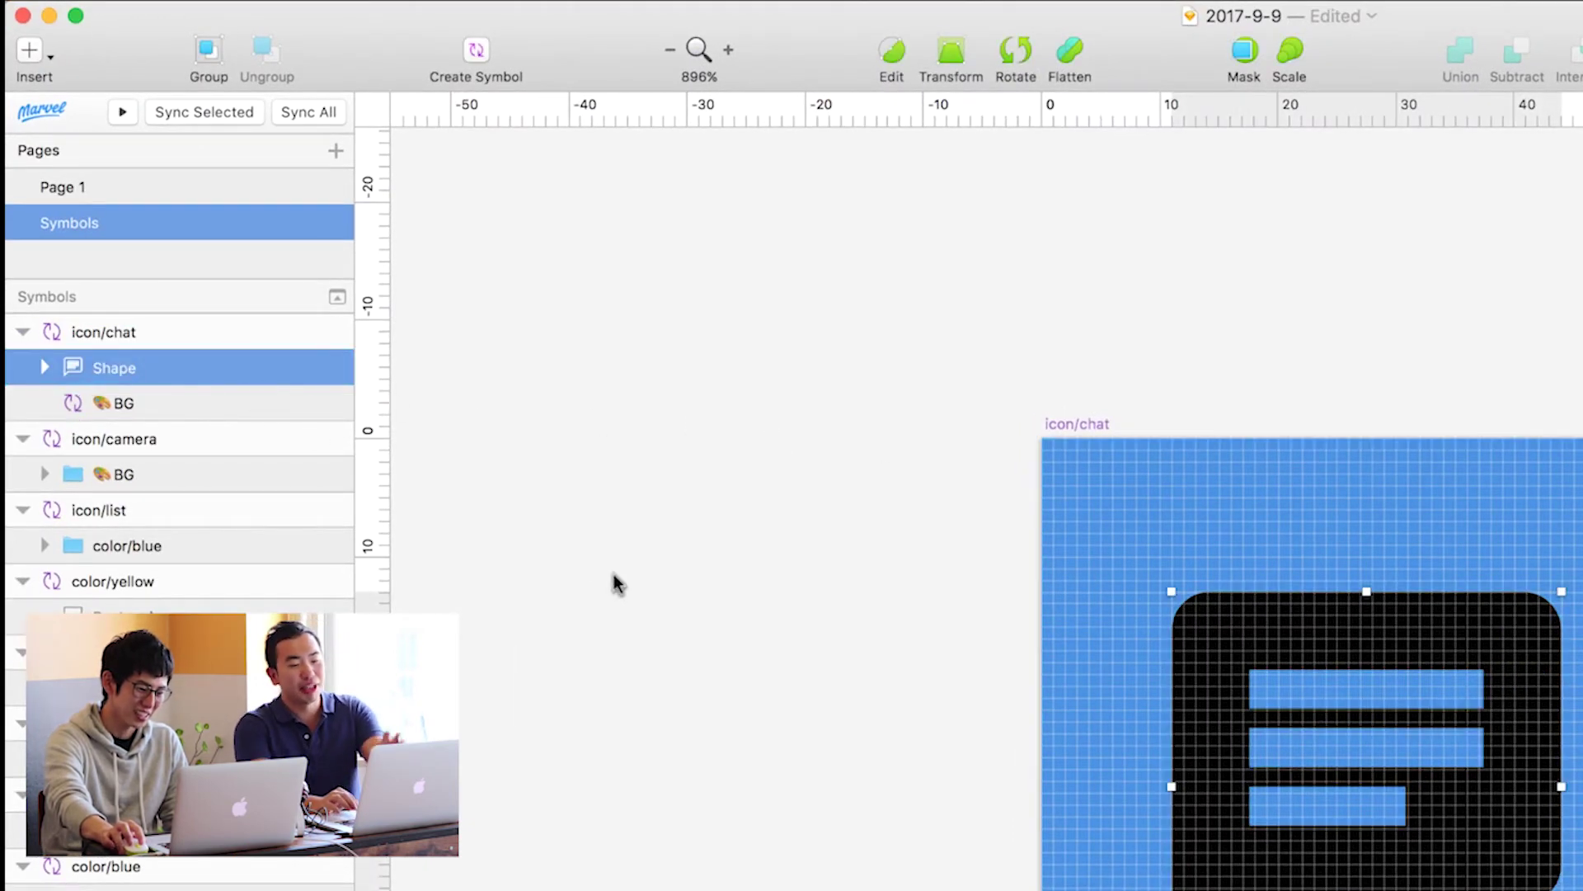
left_click(142, 404, "shift")
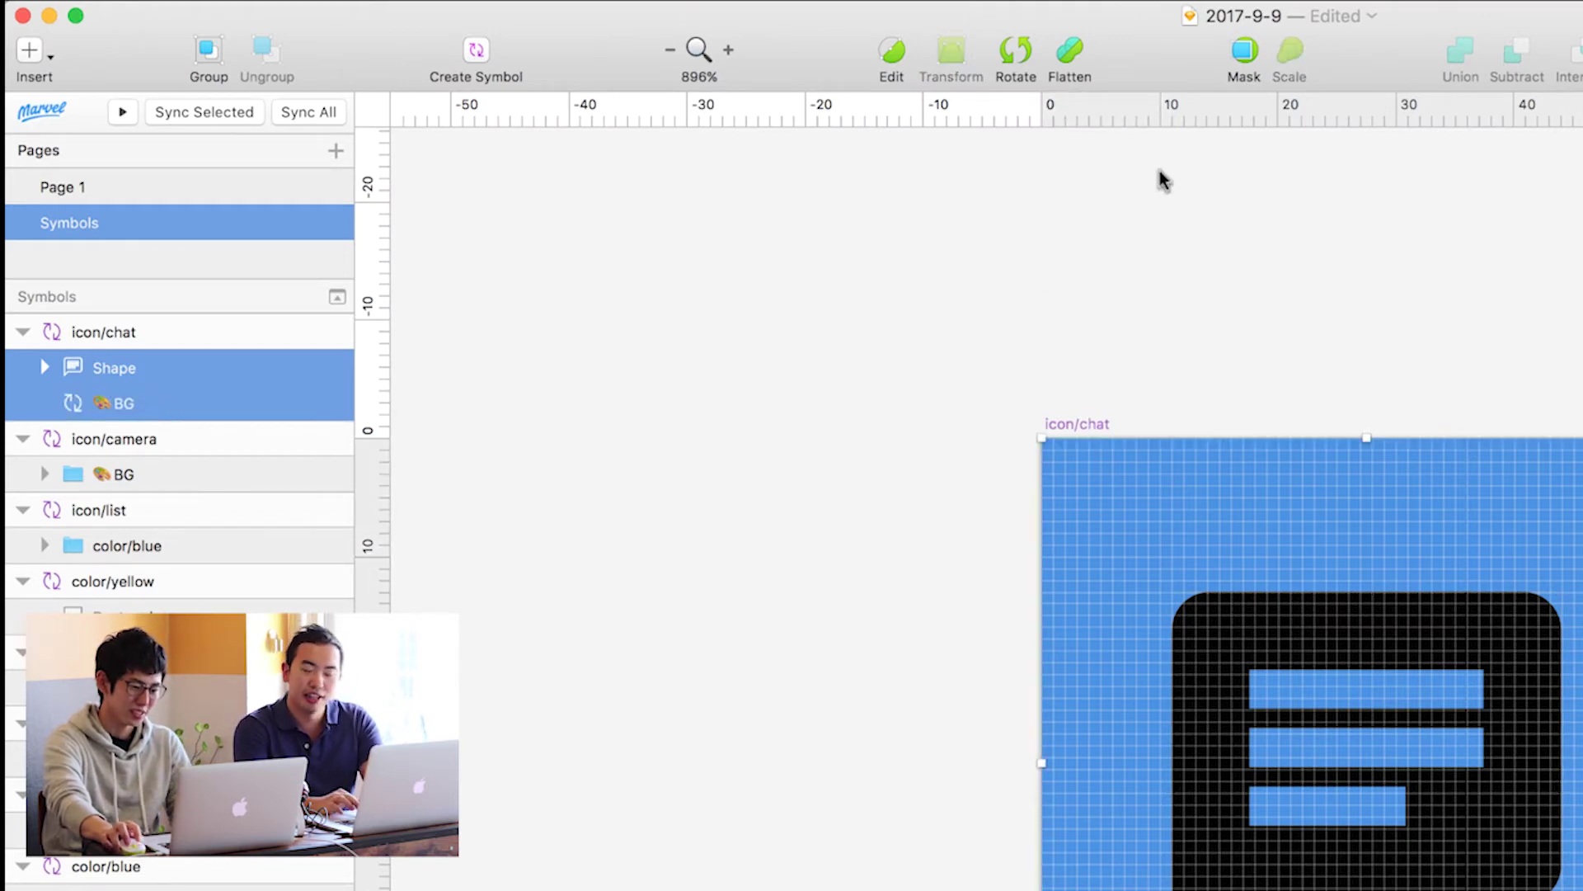
- Mask the blue BG with the chat shape, then select the icon/chat artboard
left_click(1241, 52)
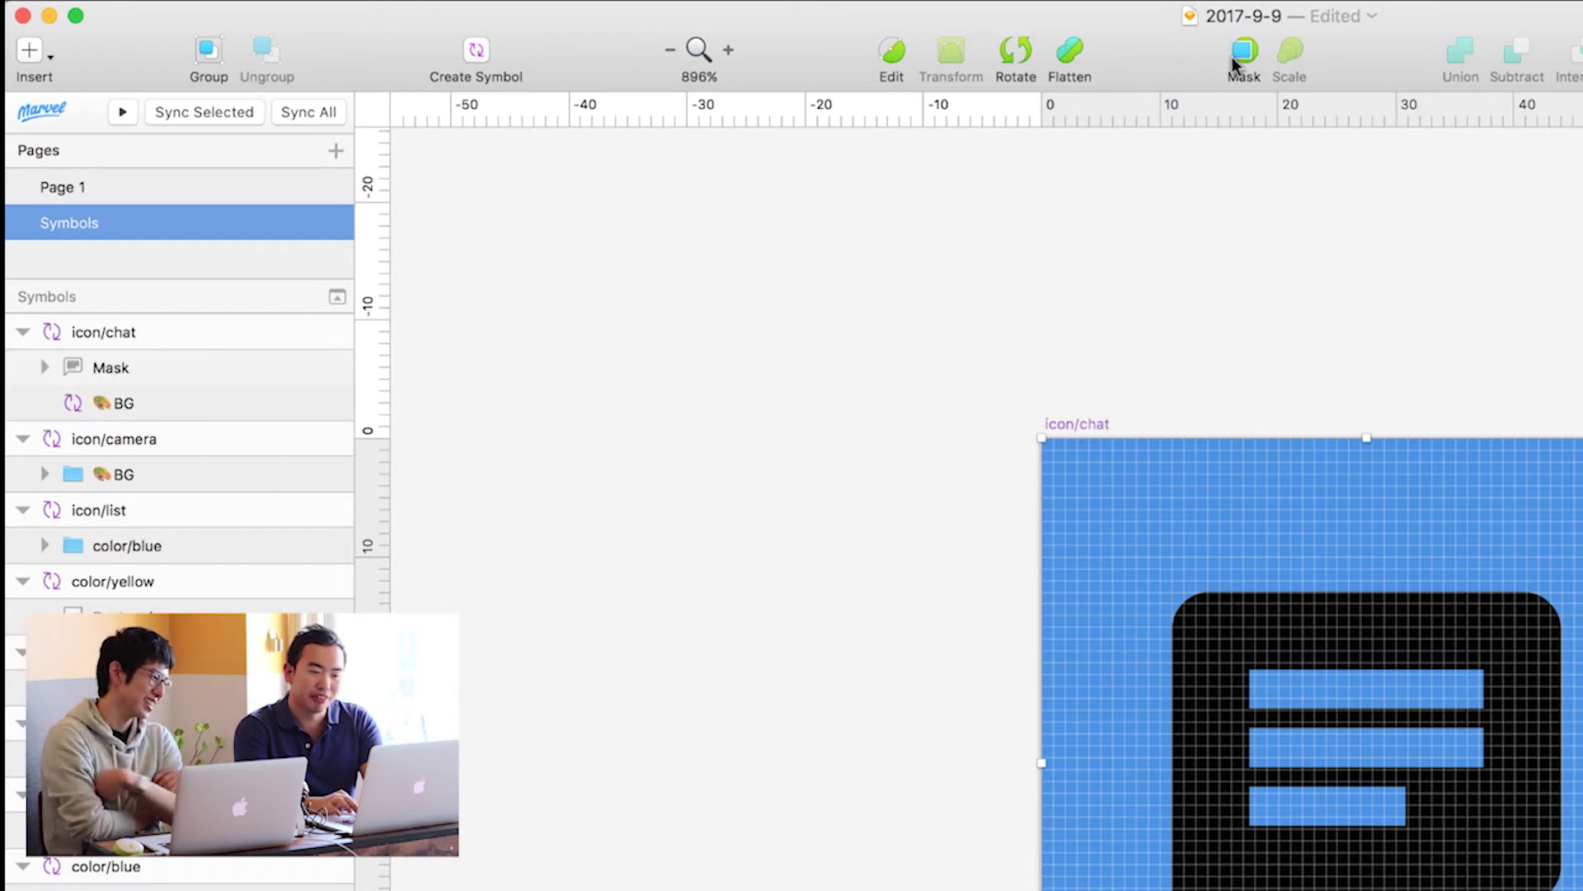
left_click(1109, 251)
scroll(1109, 252, "right", 10)
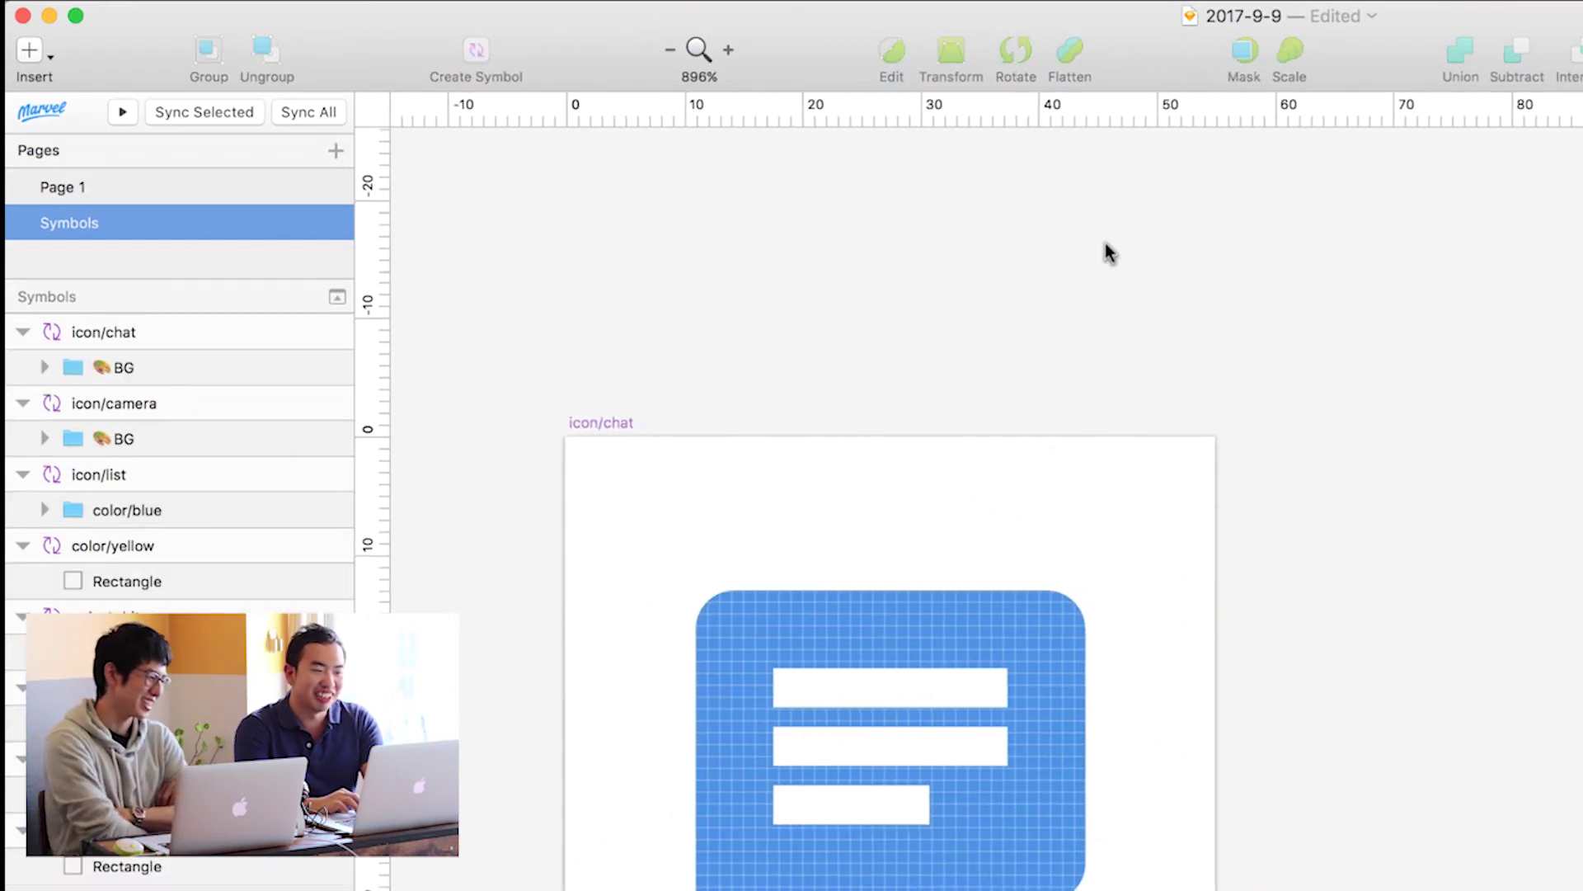
scroll(1109, 252, "down", 2)
left_click(650, 403)
left_click(635, 389)
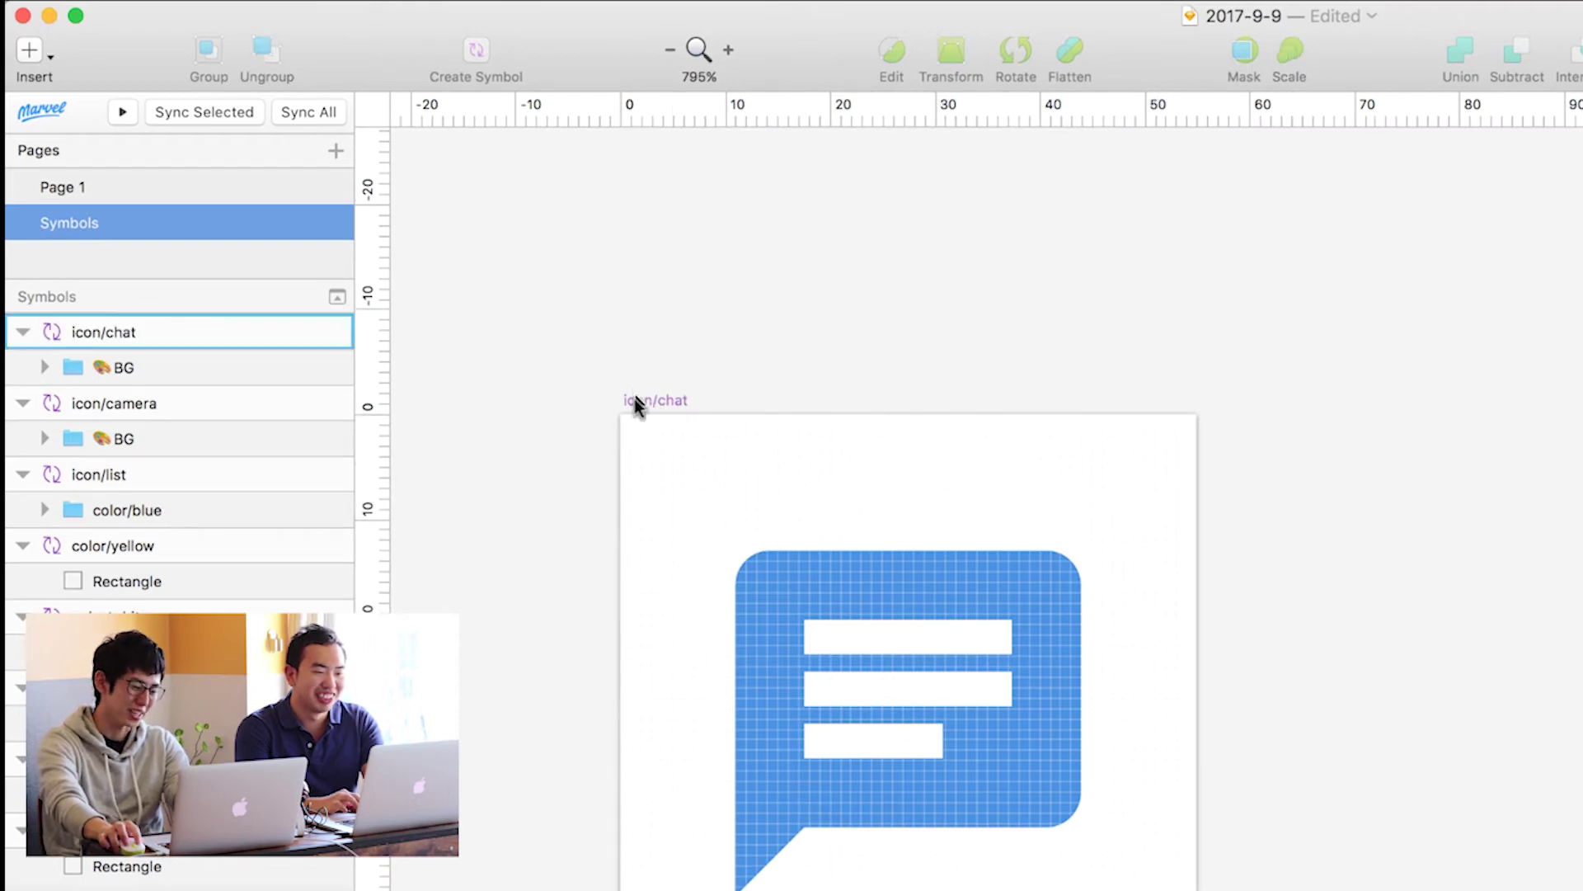
left_click(635, 401)
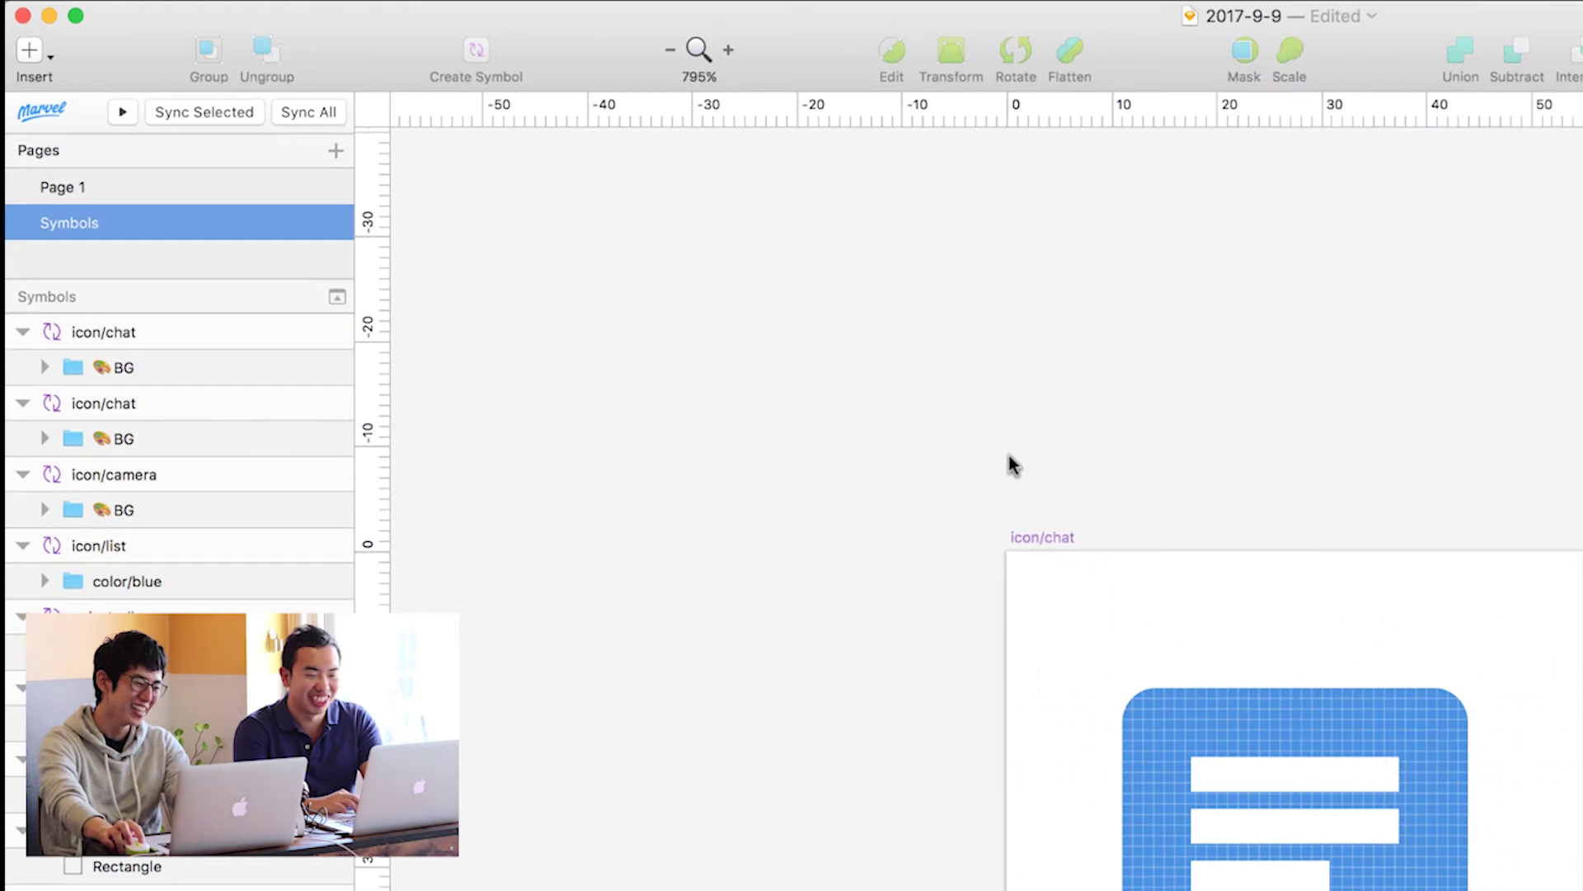
- Rename the duplicated icon/chat symbol to icon/config
scroll(1013, 465, "up", 2)
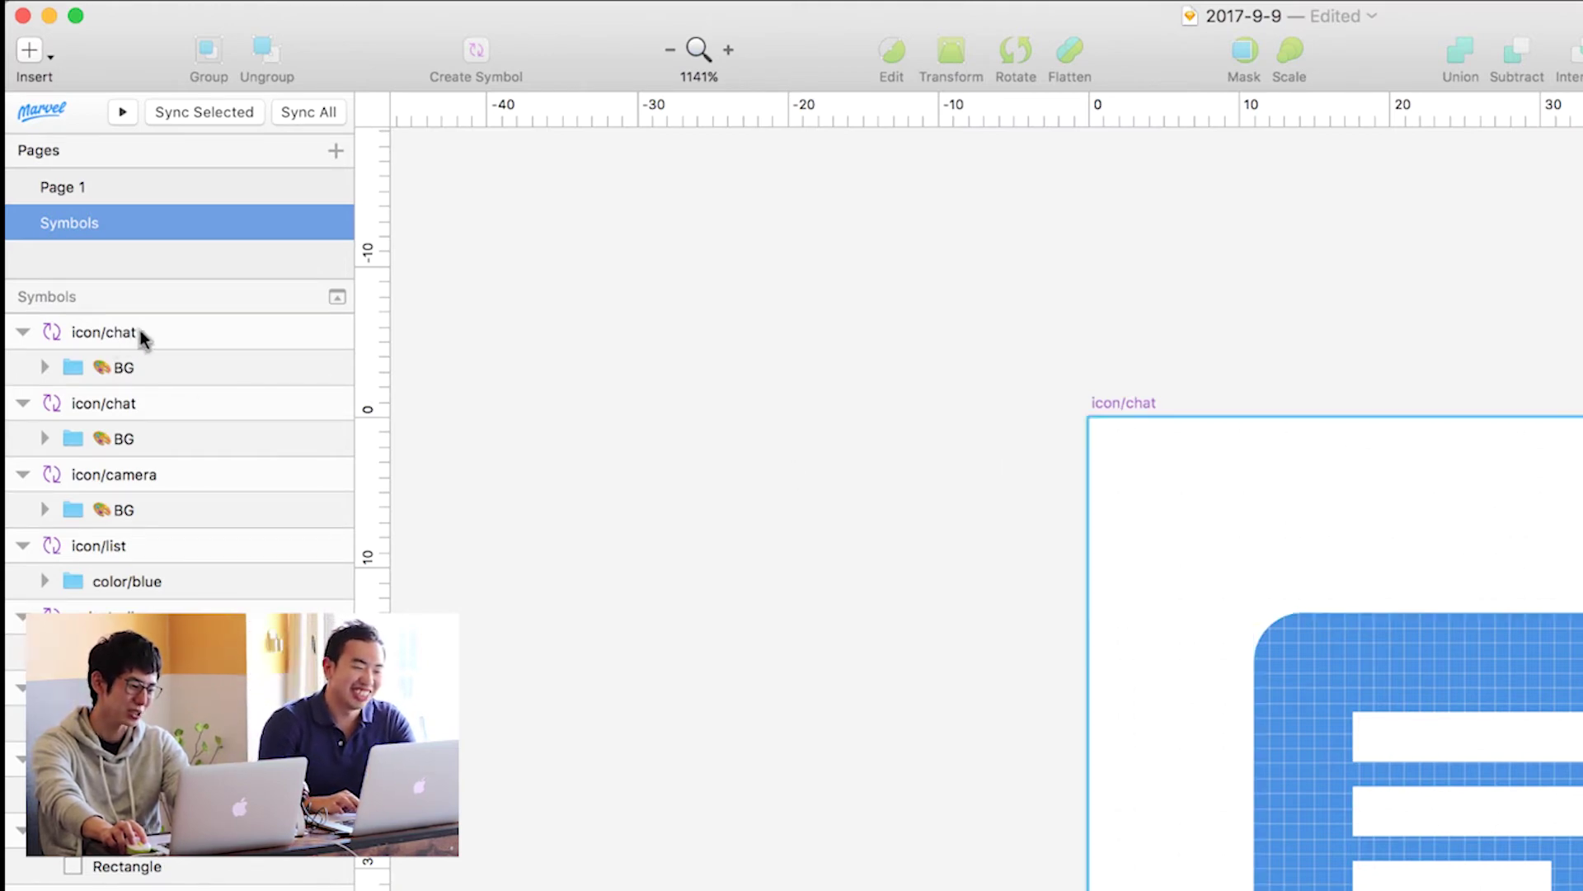
left_click(45, 366)
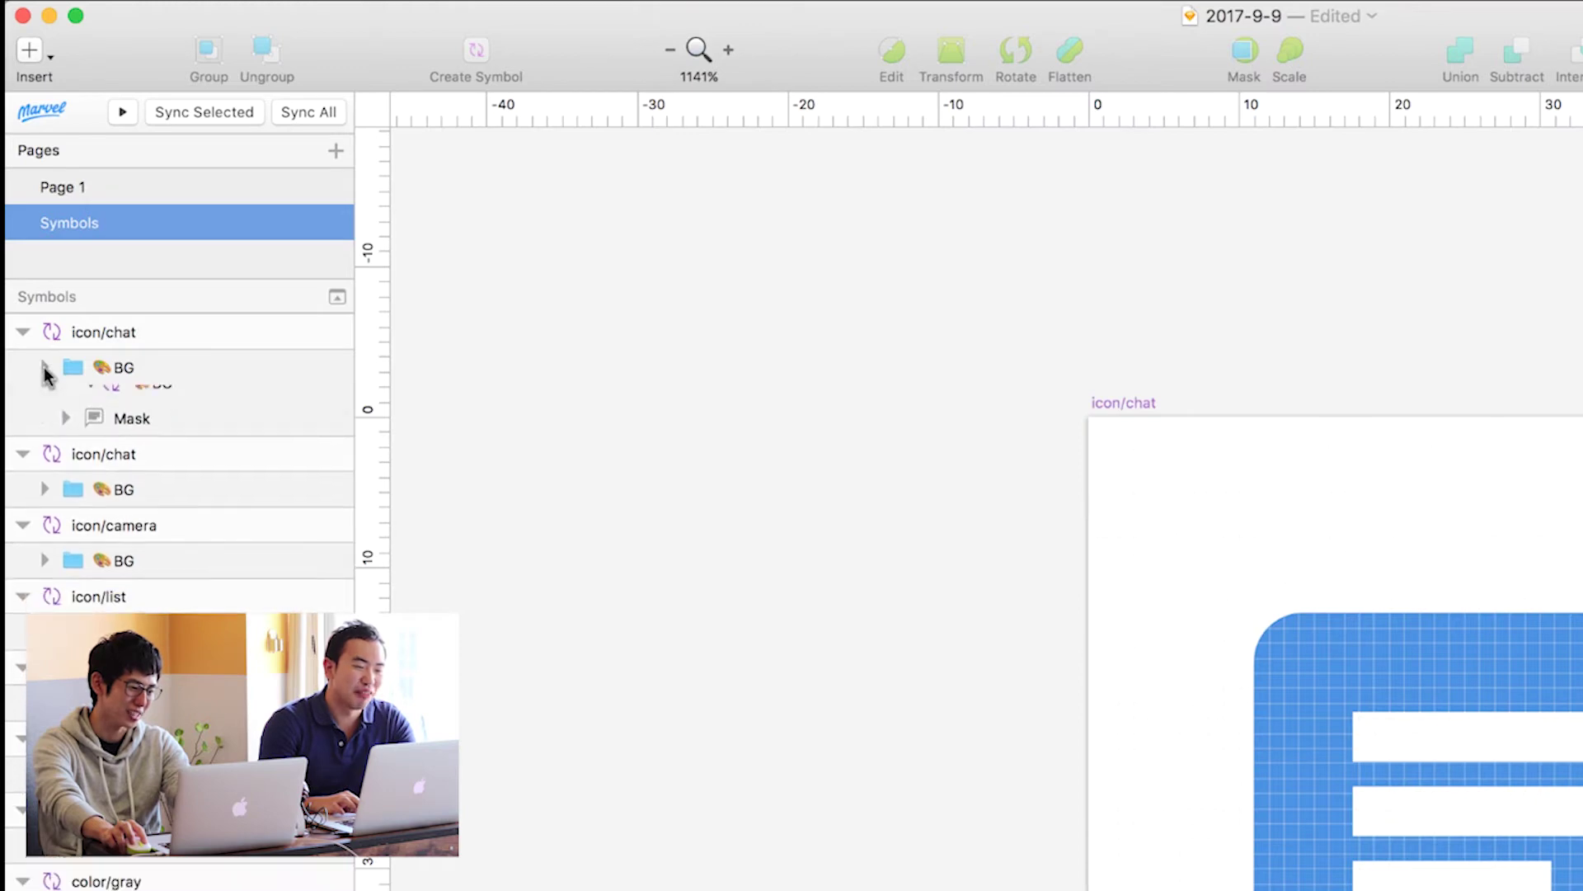
double_click(128, 334)
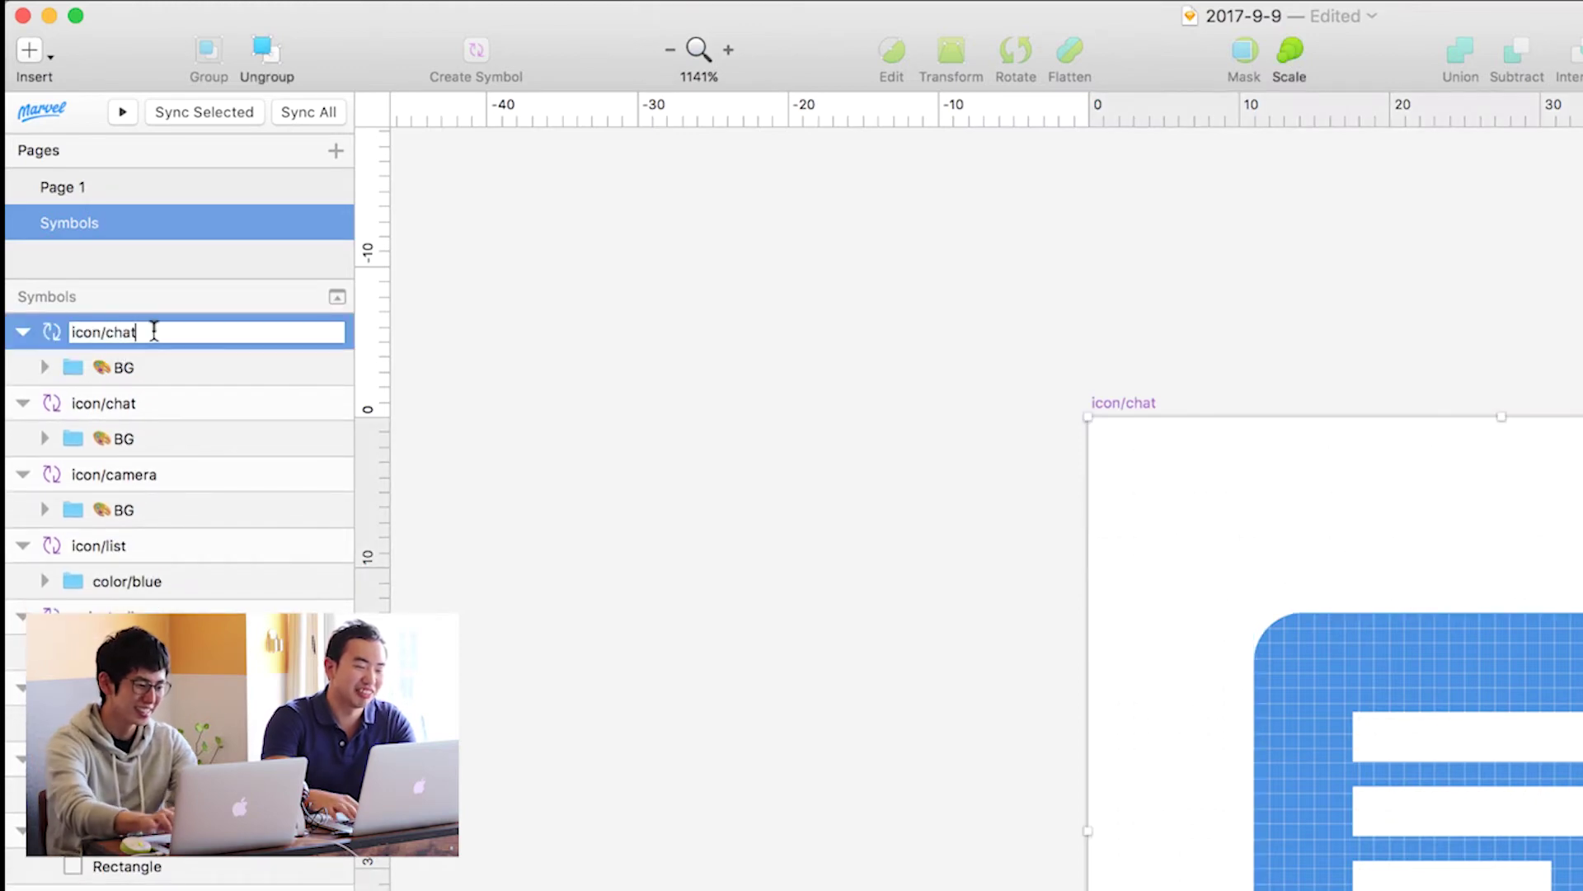
key("BackSpace")
key("BackSpace")
key("BackSpace")
key("BackSpace")
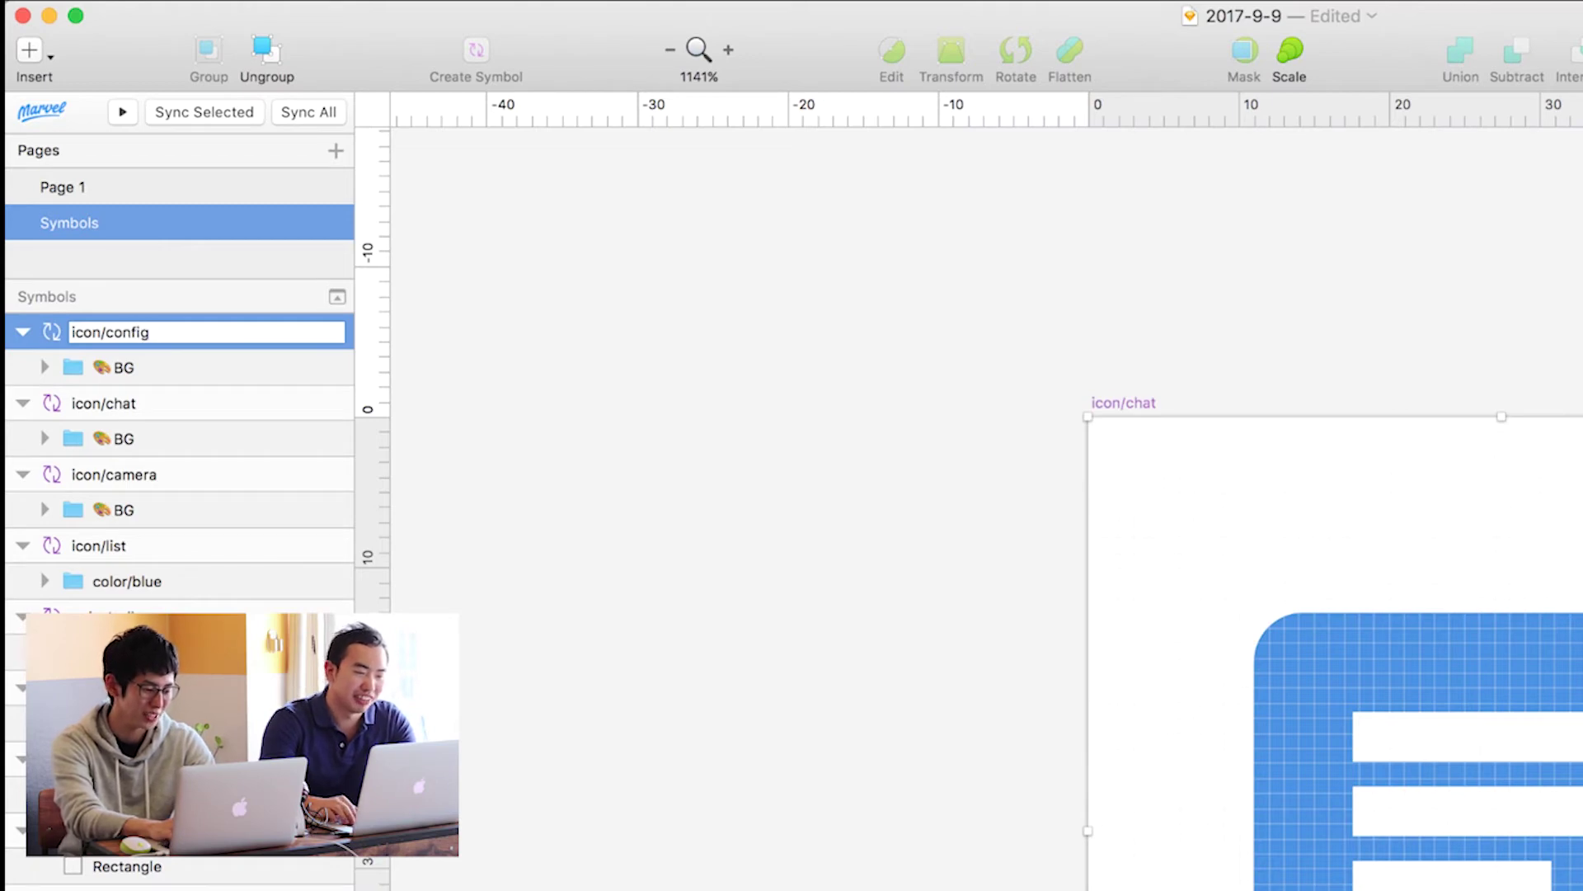
key("Return")
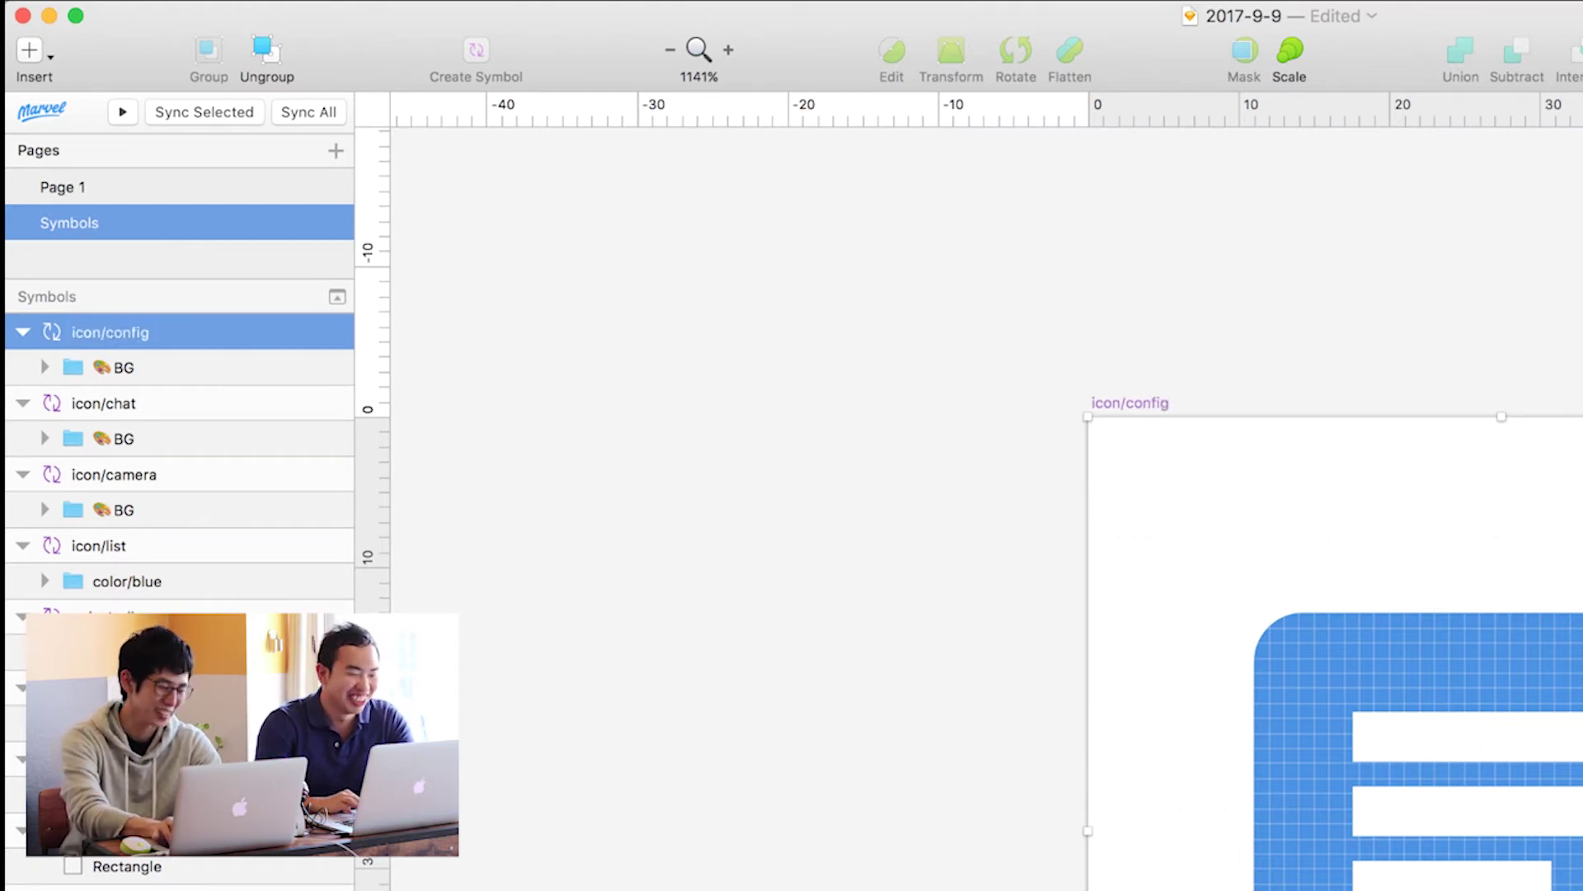
mouse_move(123, 368)
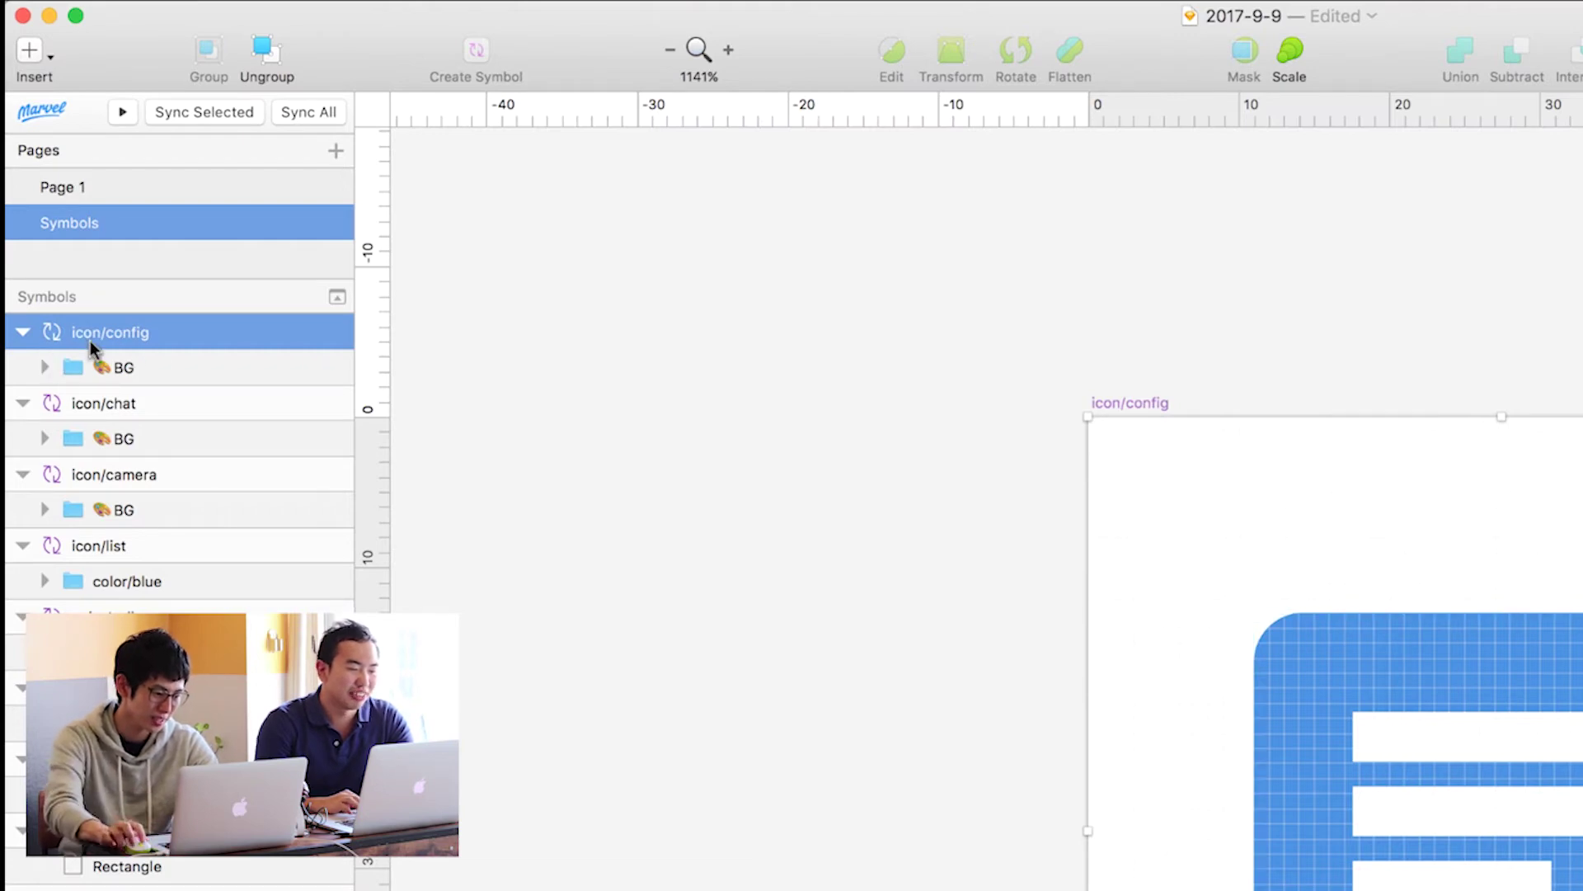
- Lift BG out of icon/config's masked group, delete that group, and switch to the inspector panel
left_click(42, 368)
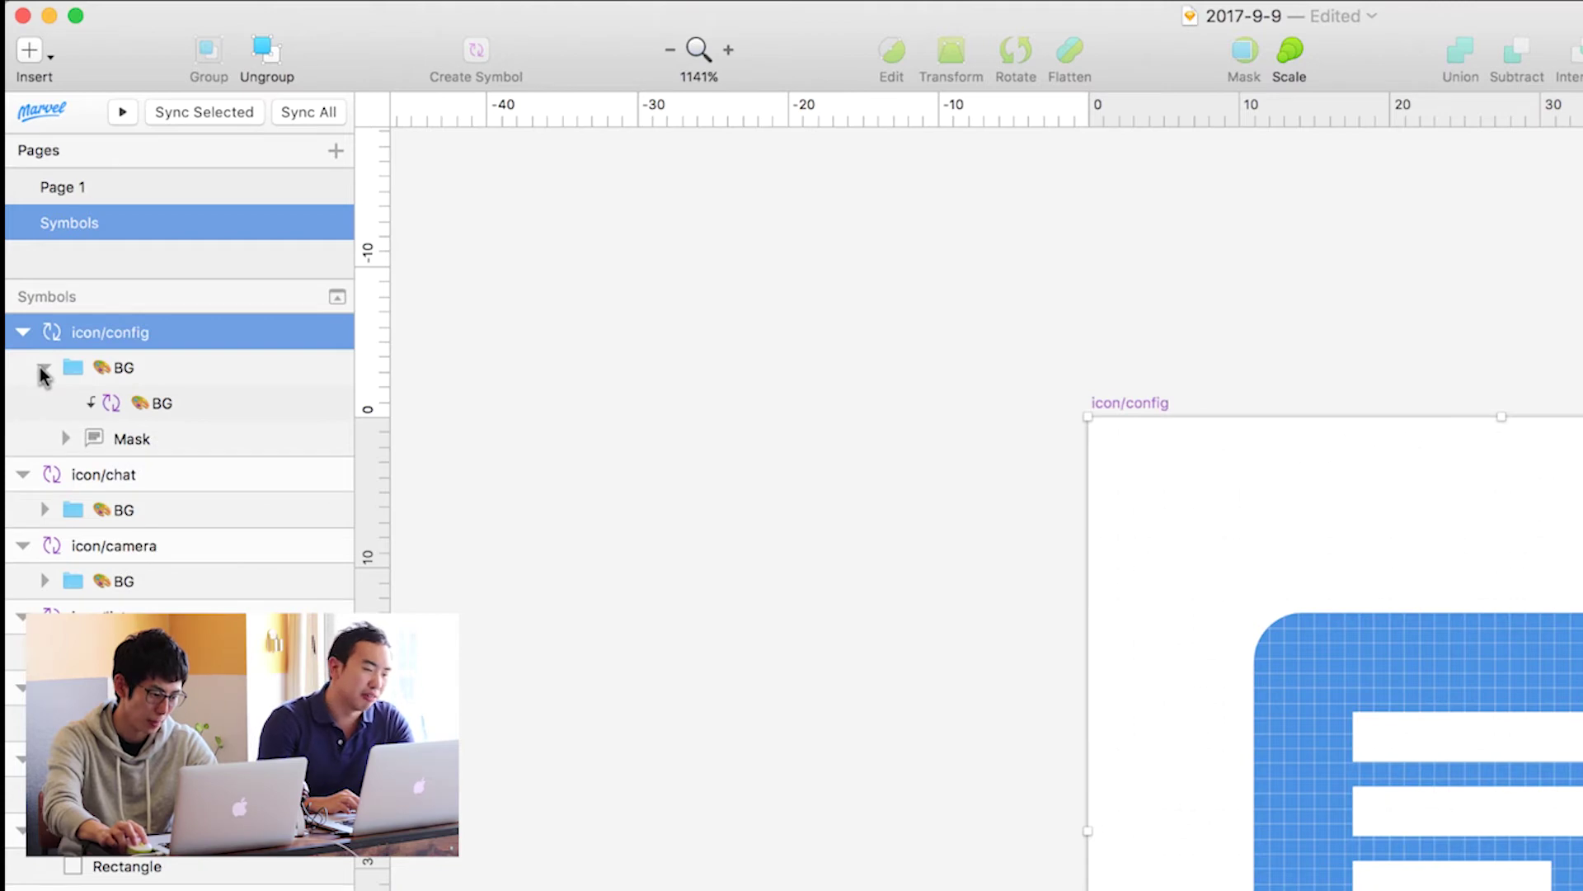
left_click_drag(160, 408, 127, 353)
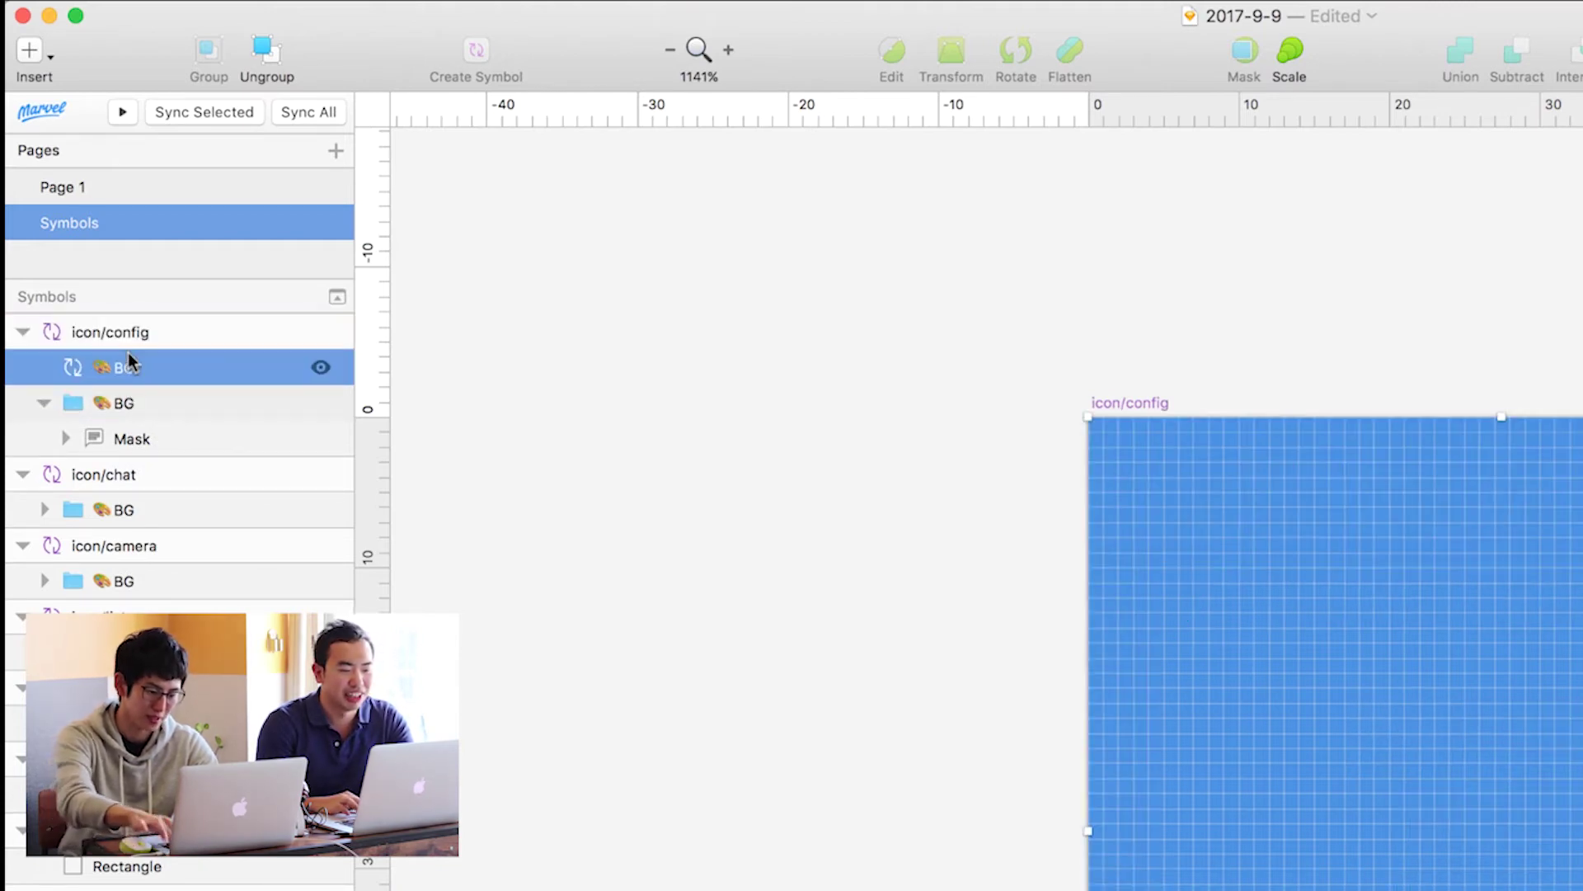
left_click(55, 407)
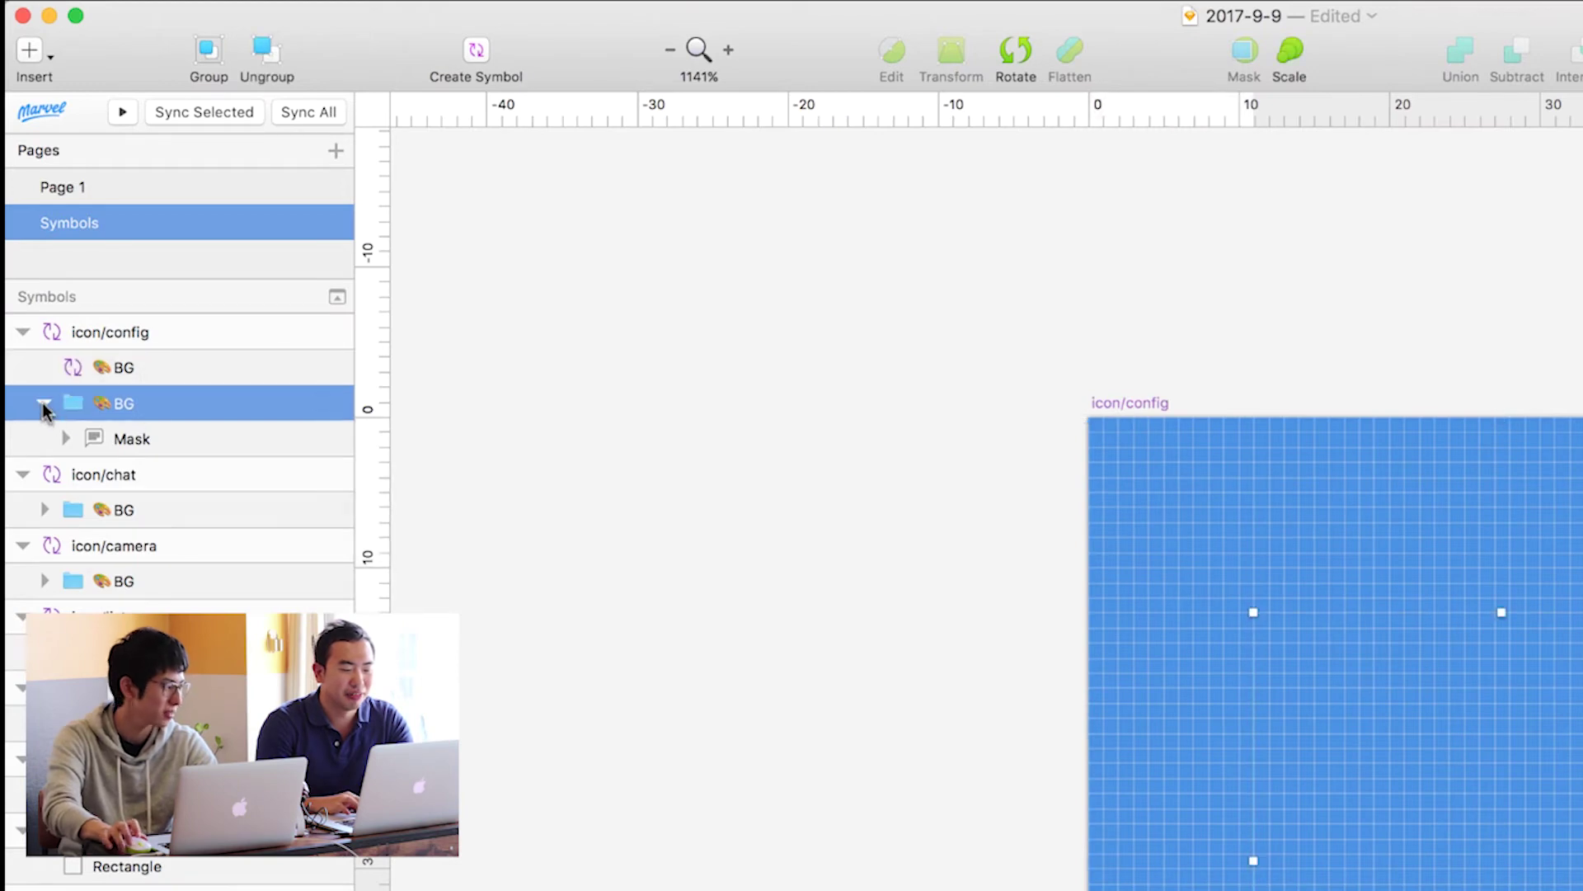
left_click(43, 405)
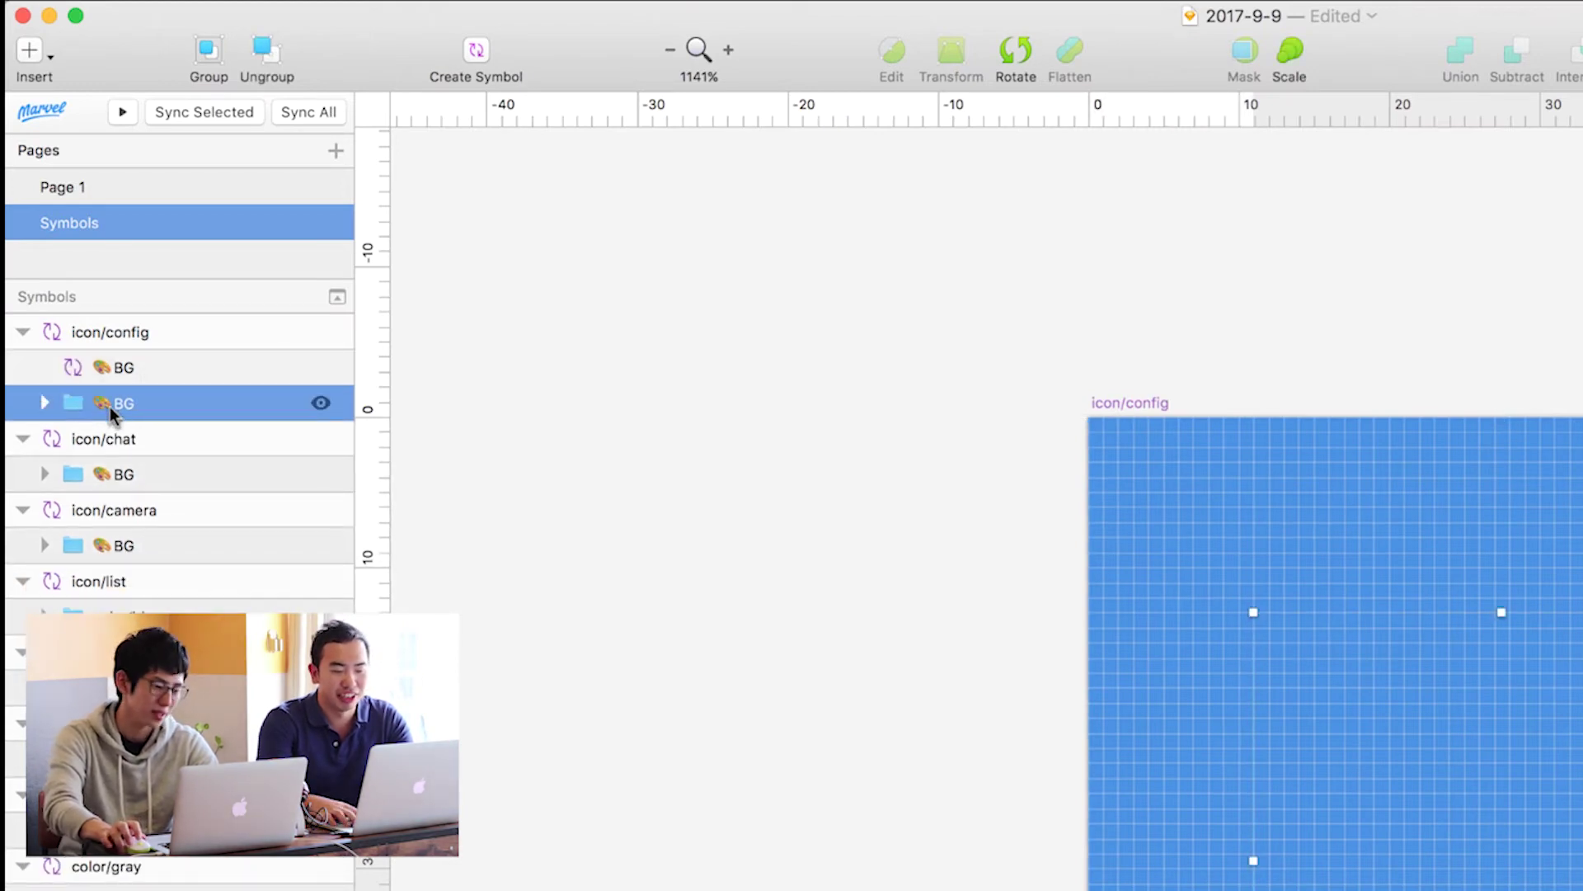
key("BackSpace")
key("super+alt+1")
key("super+alt+2")
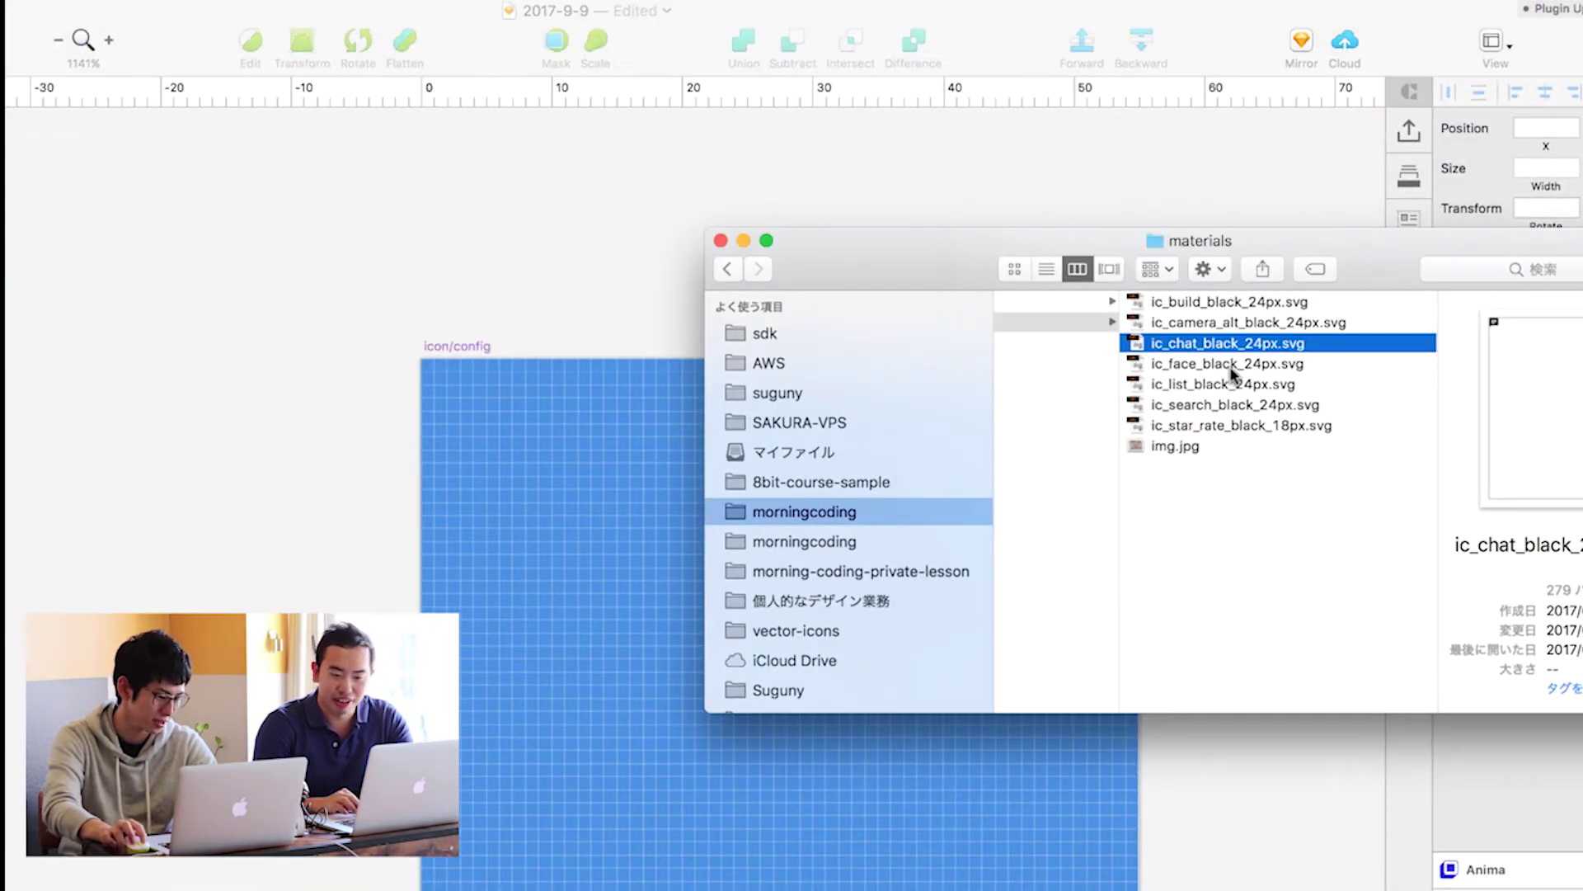
- Drag ic_build_black_24px.svg from the materials folder into the icon/config symbol
left_click(1230, 367)
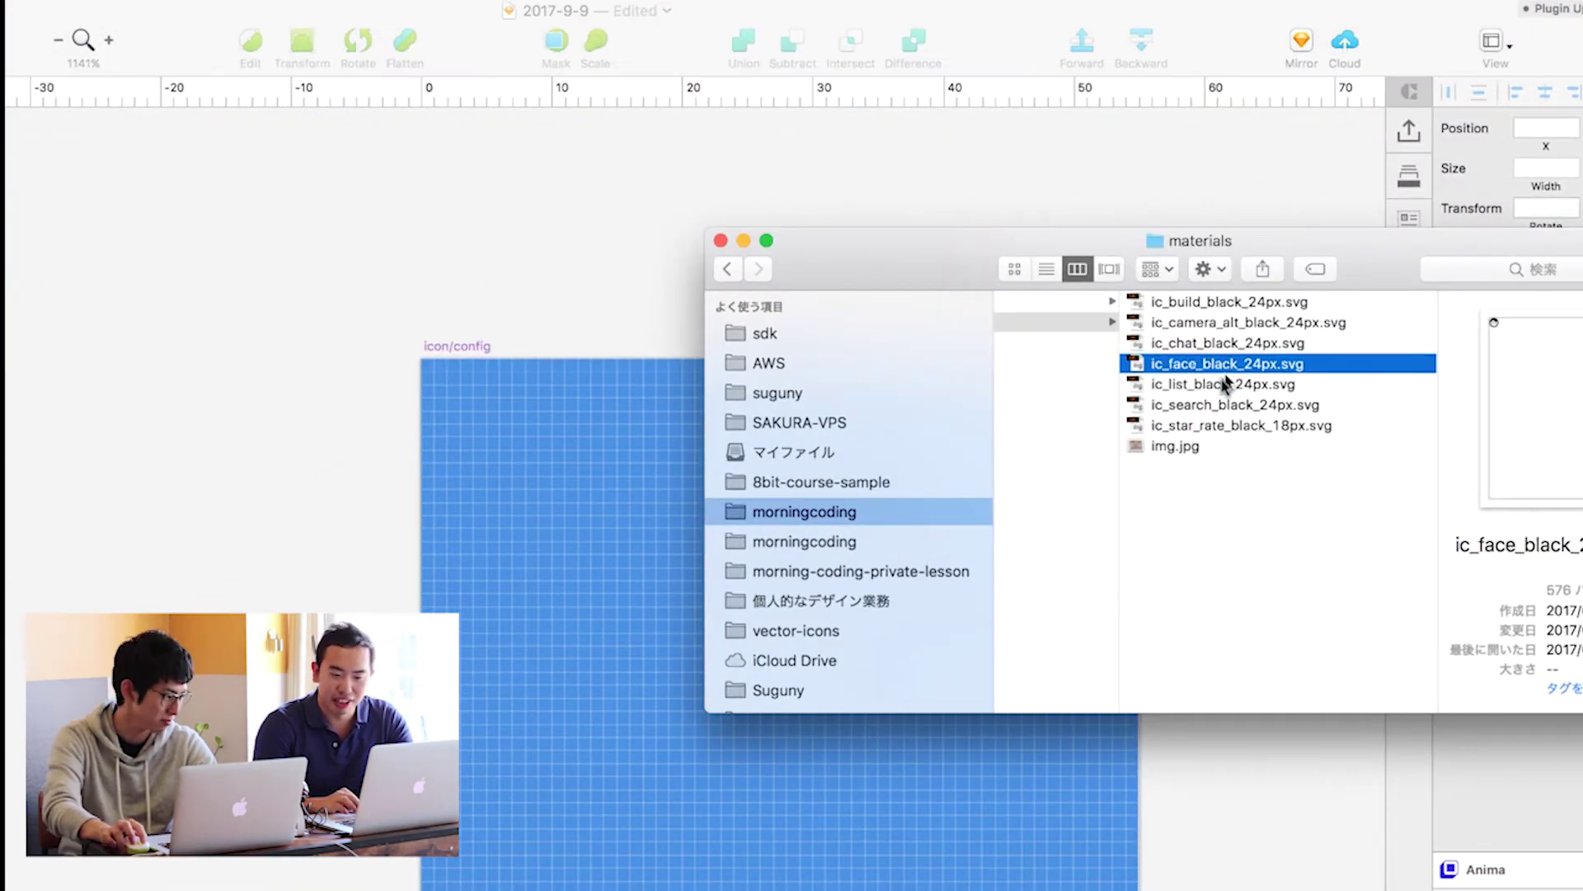
left_click(1219, 303)
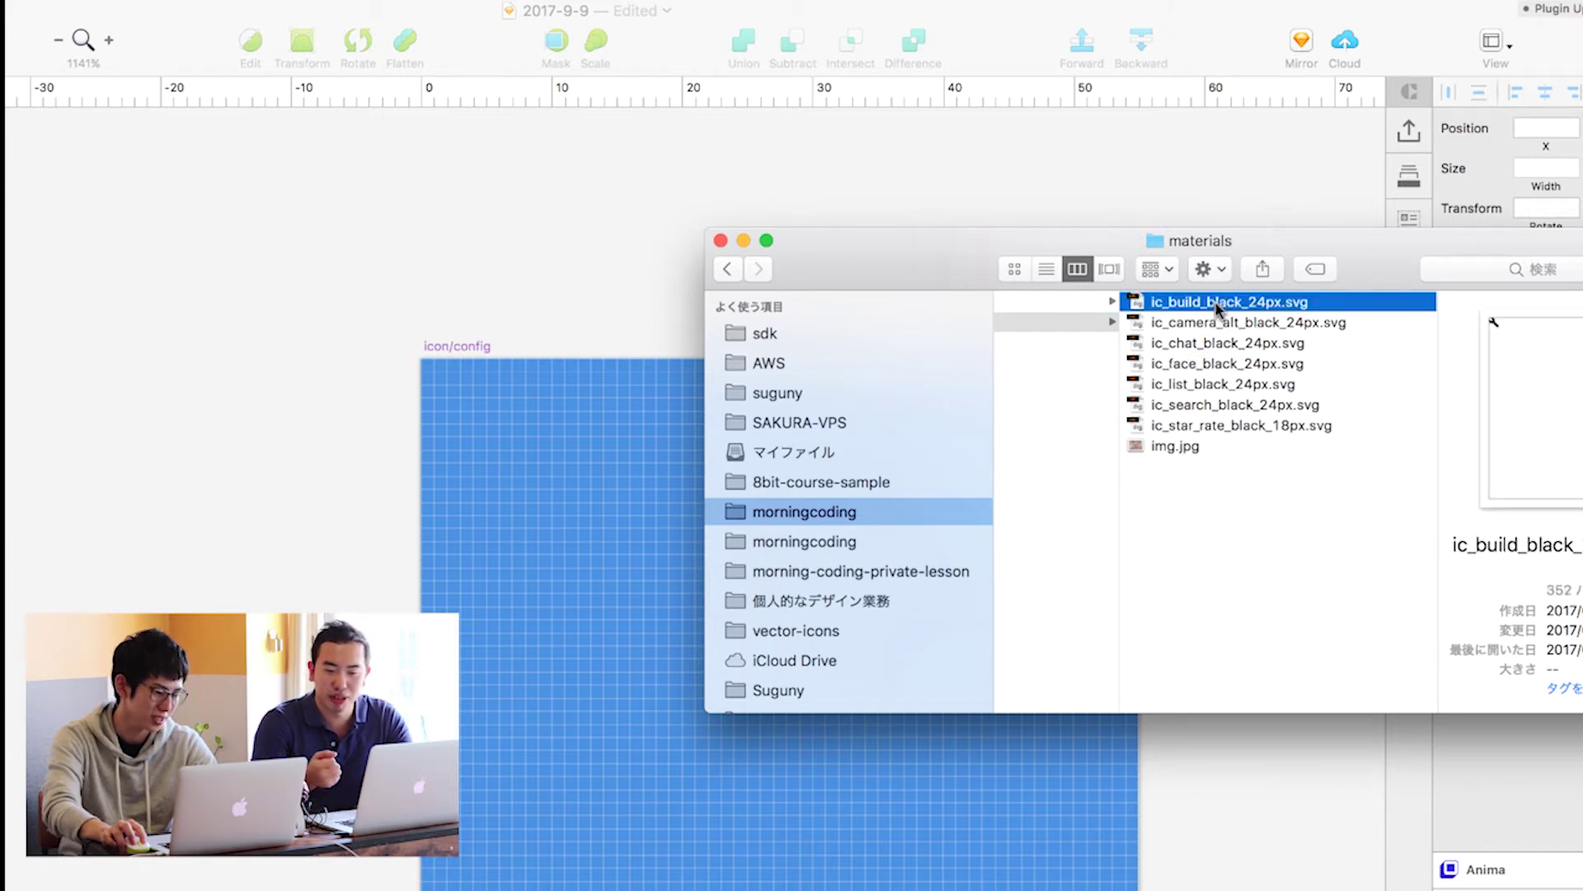
left_click_drag(1218, 307, 646, 743)
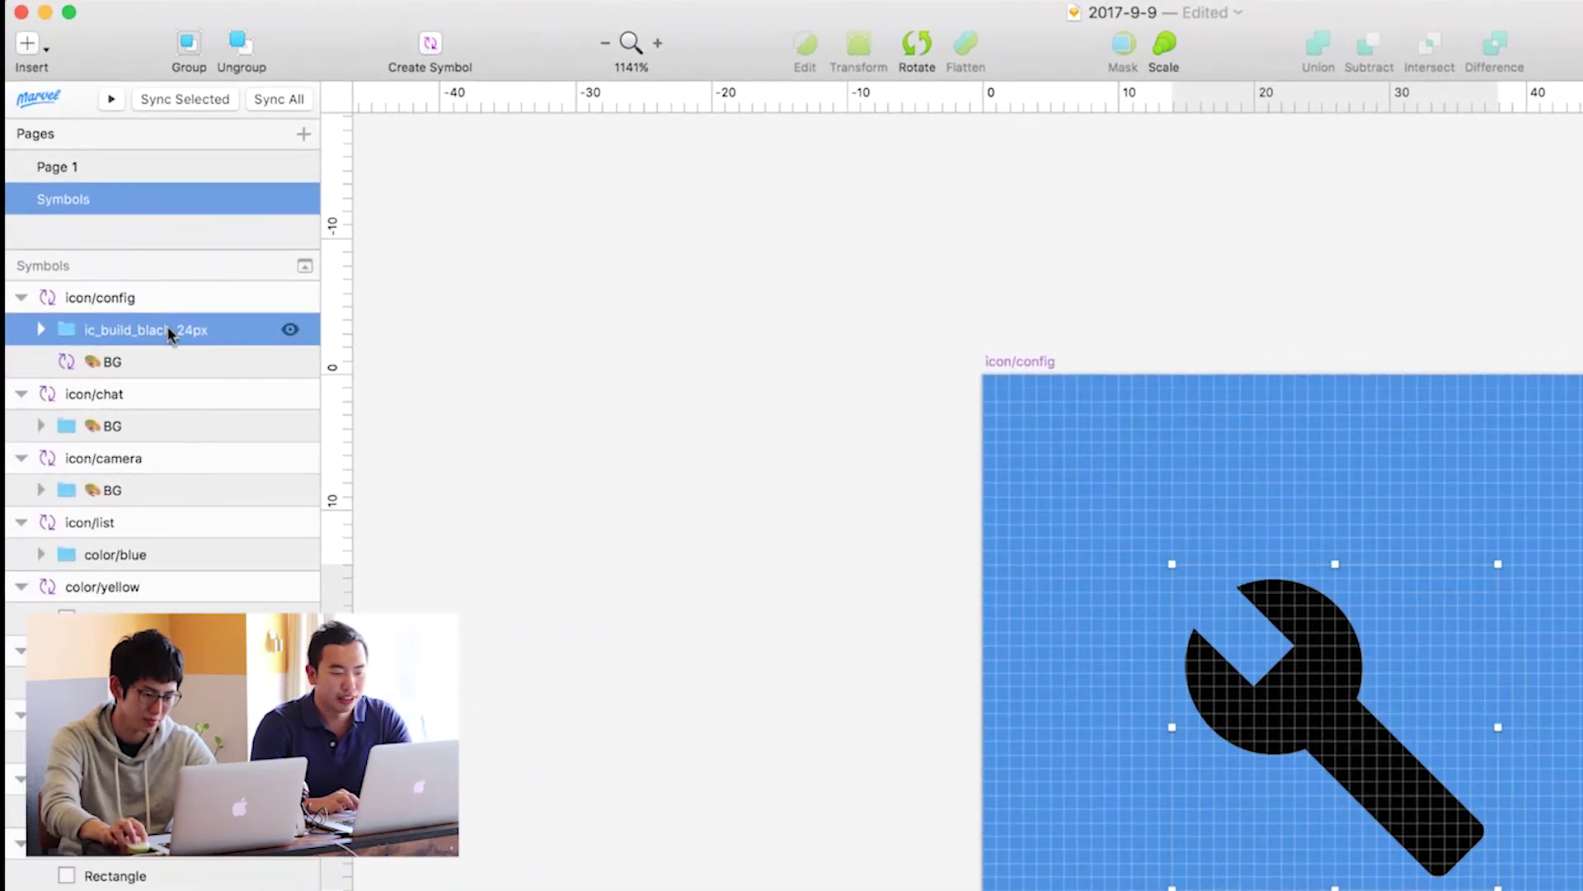
- Delete the extra bounding Shape, move the wrench Shape out, and remove the empty wrapper group
left_click(40, 330)
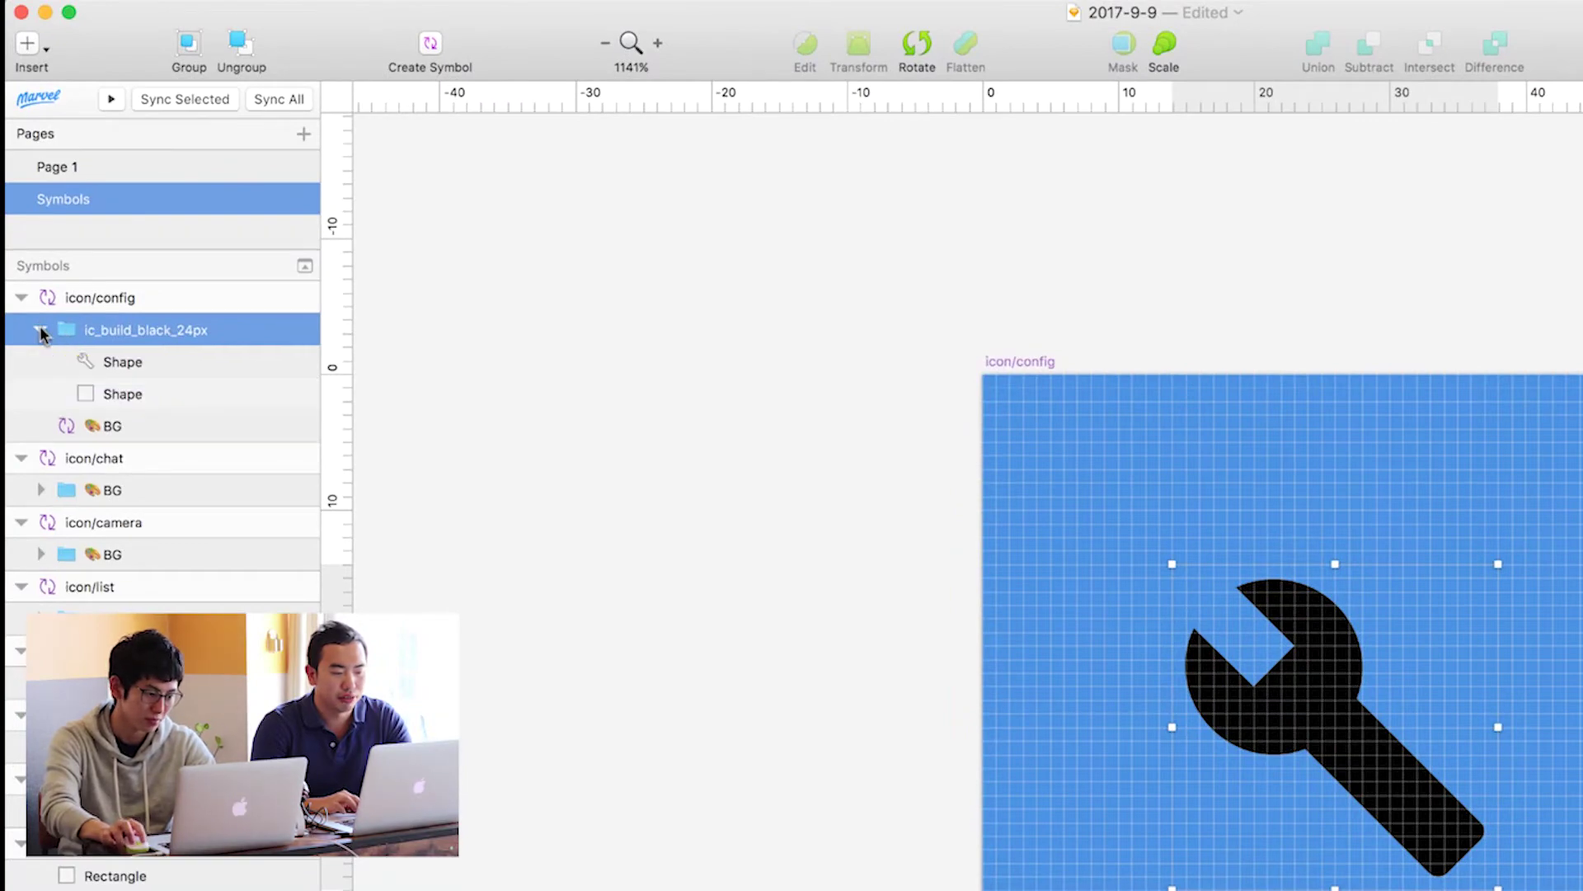
left_click(127, 399)
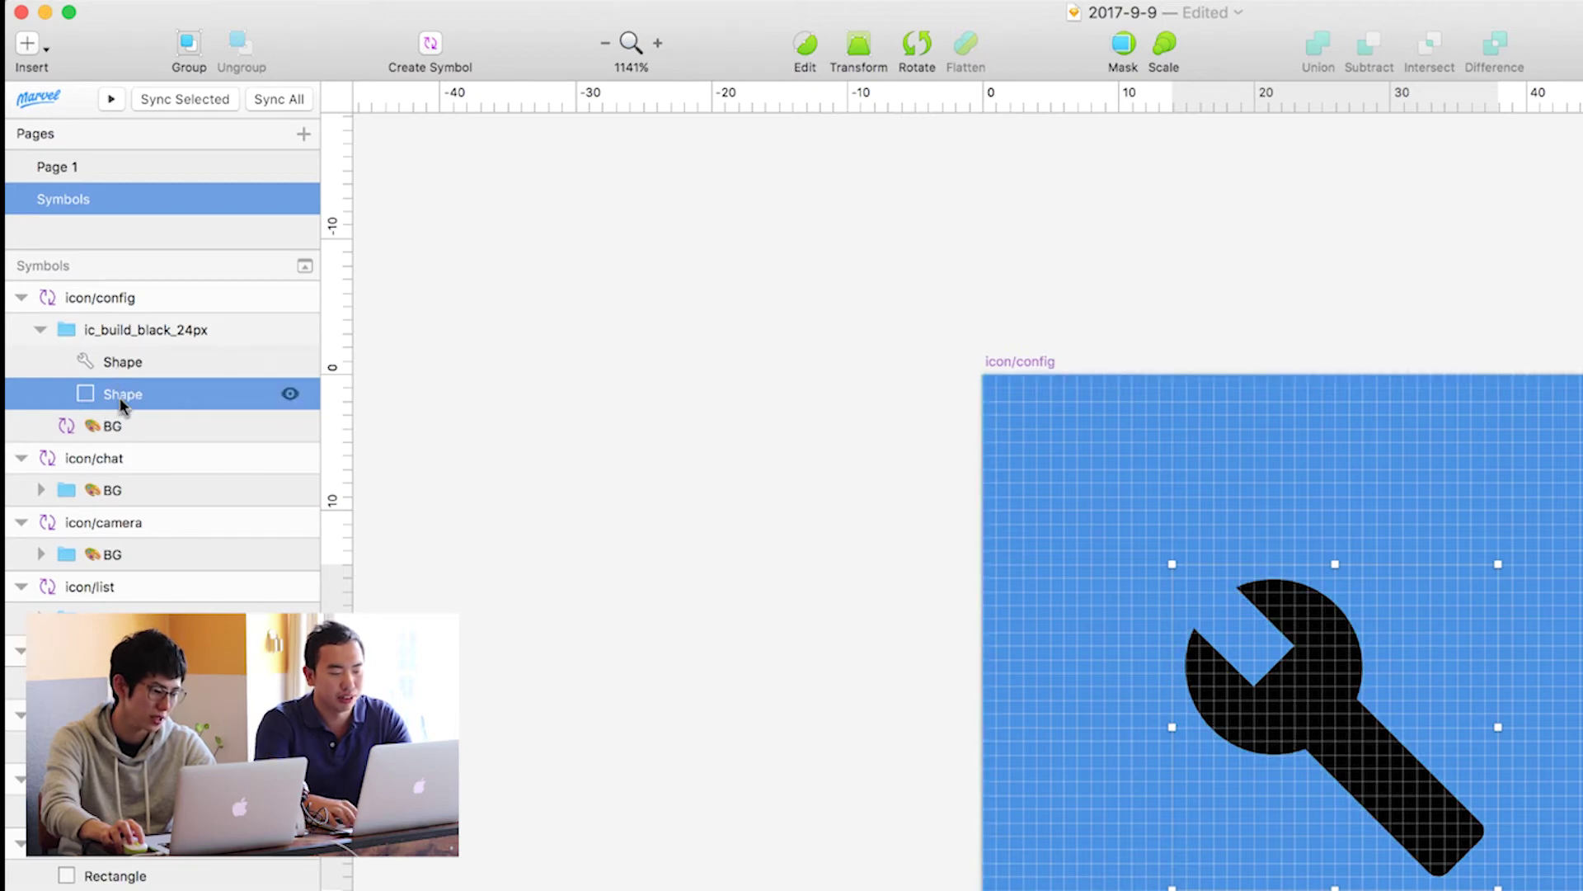
key("Delete")
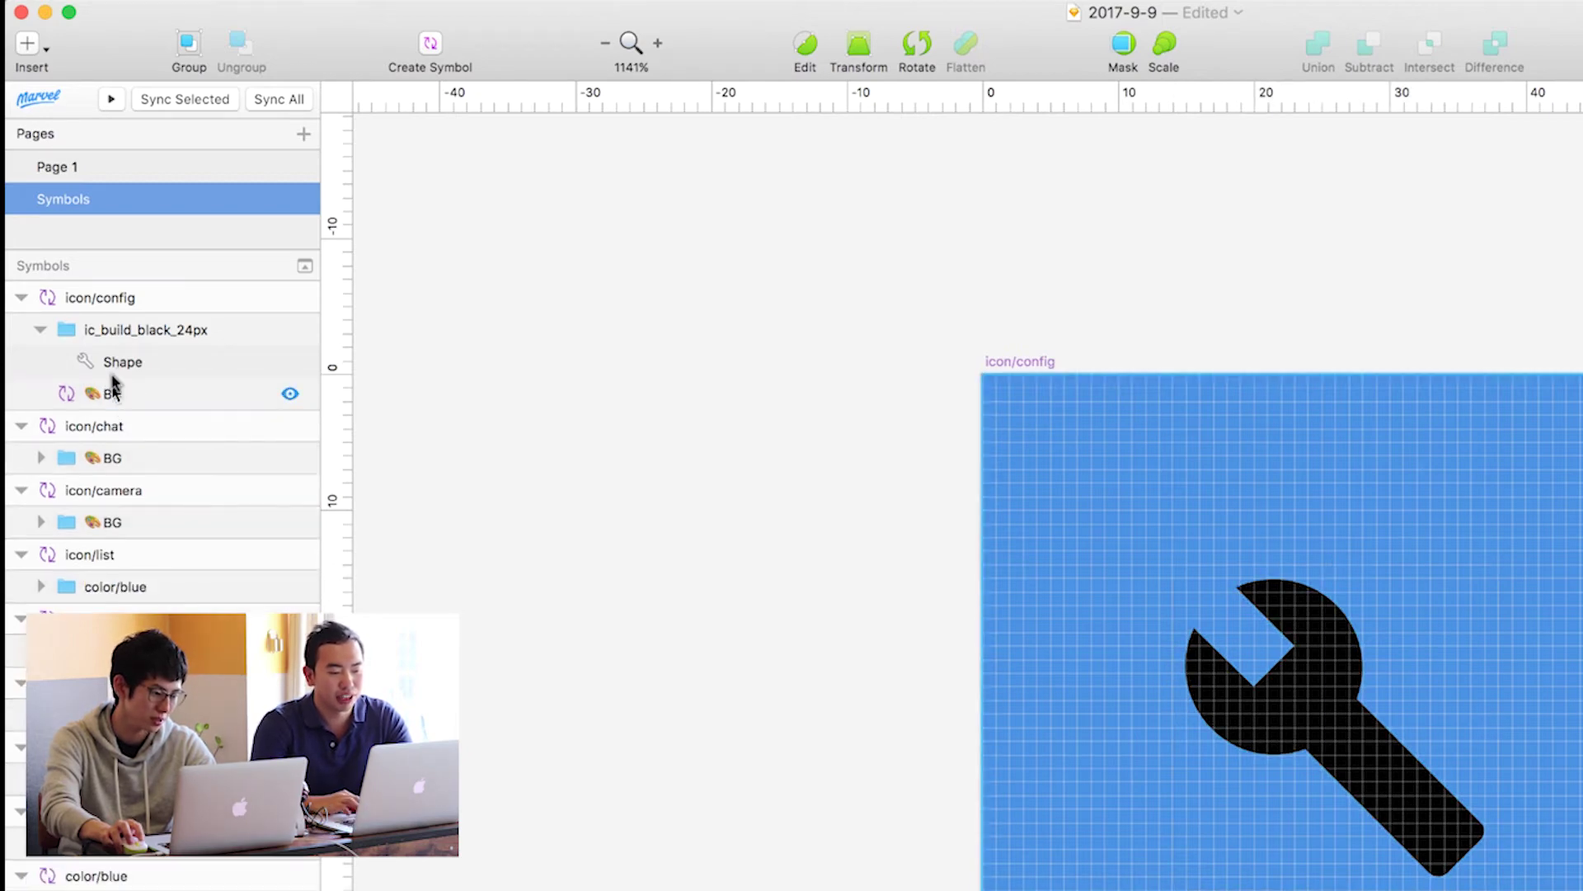
left_click_drag(147, 364, 142, 332)
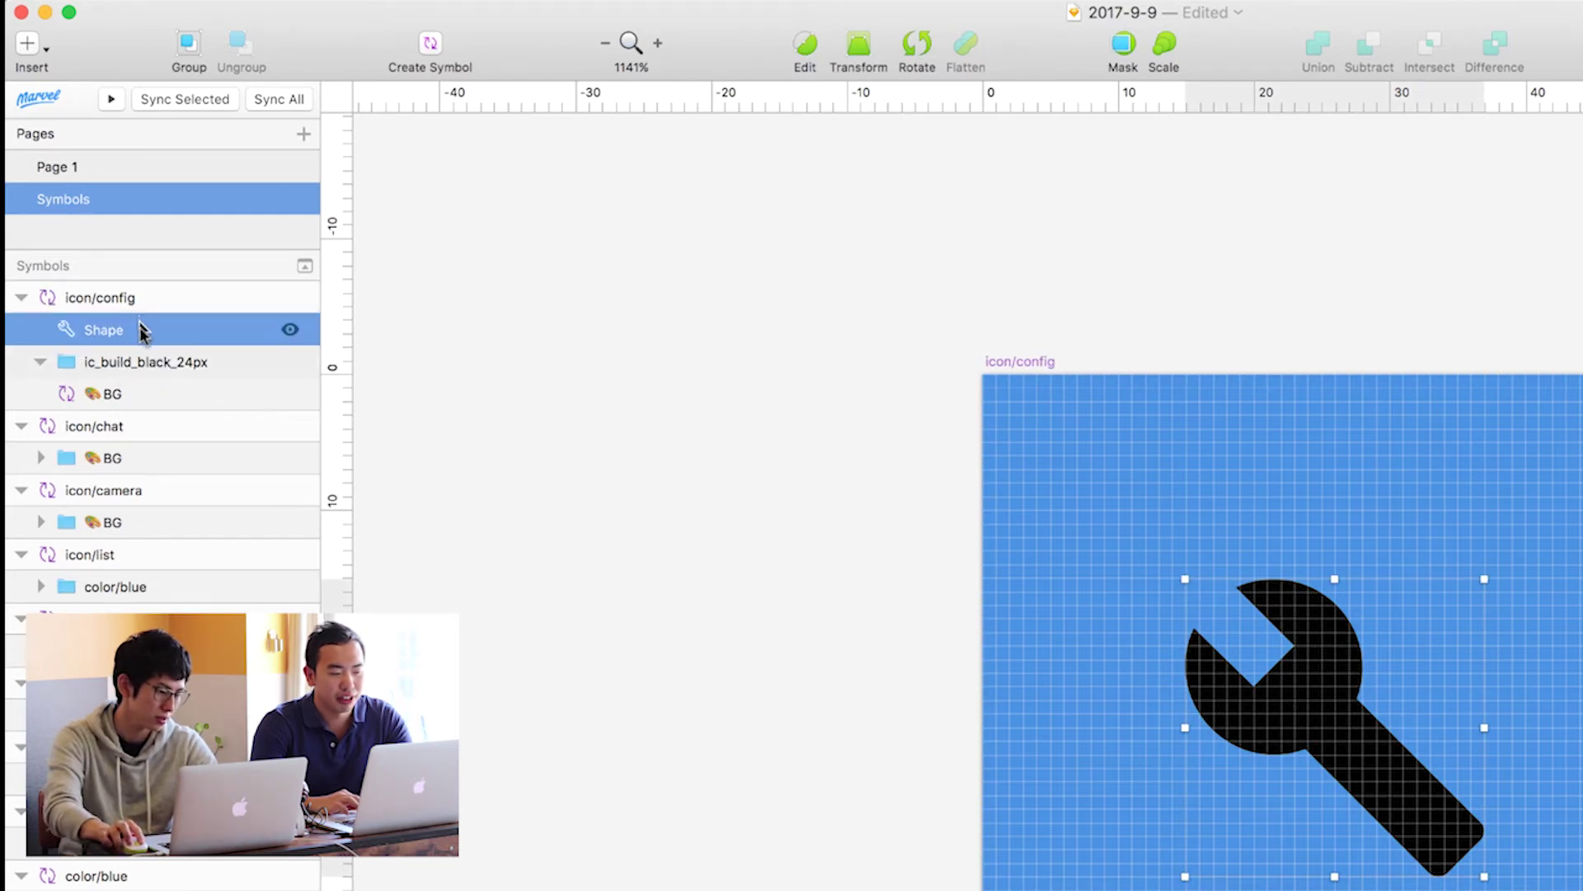
left_click(159, 368)
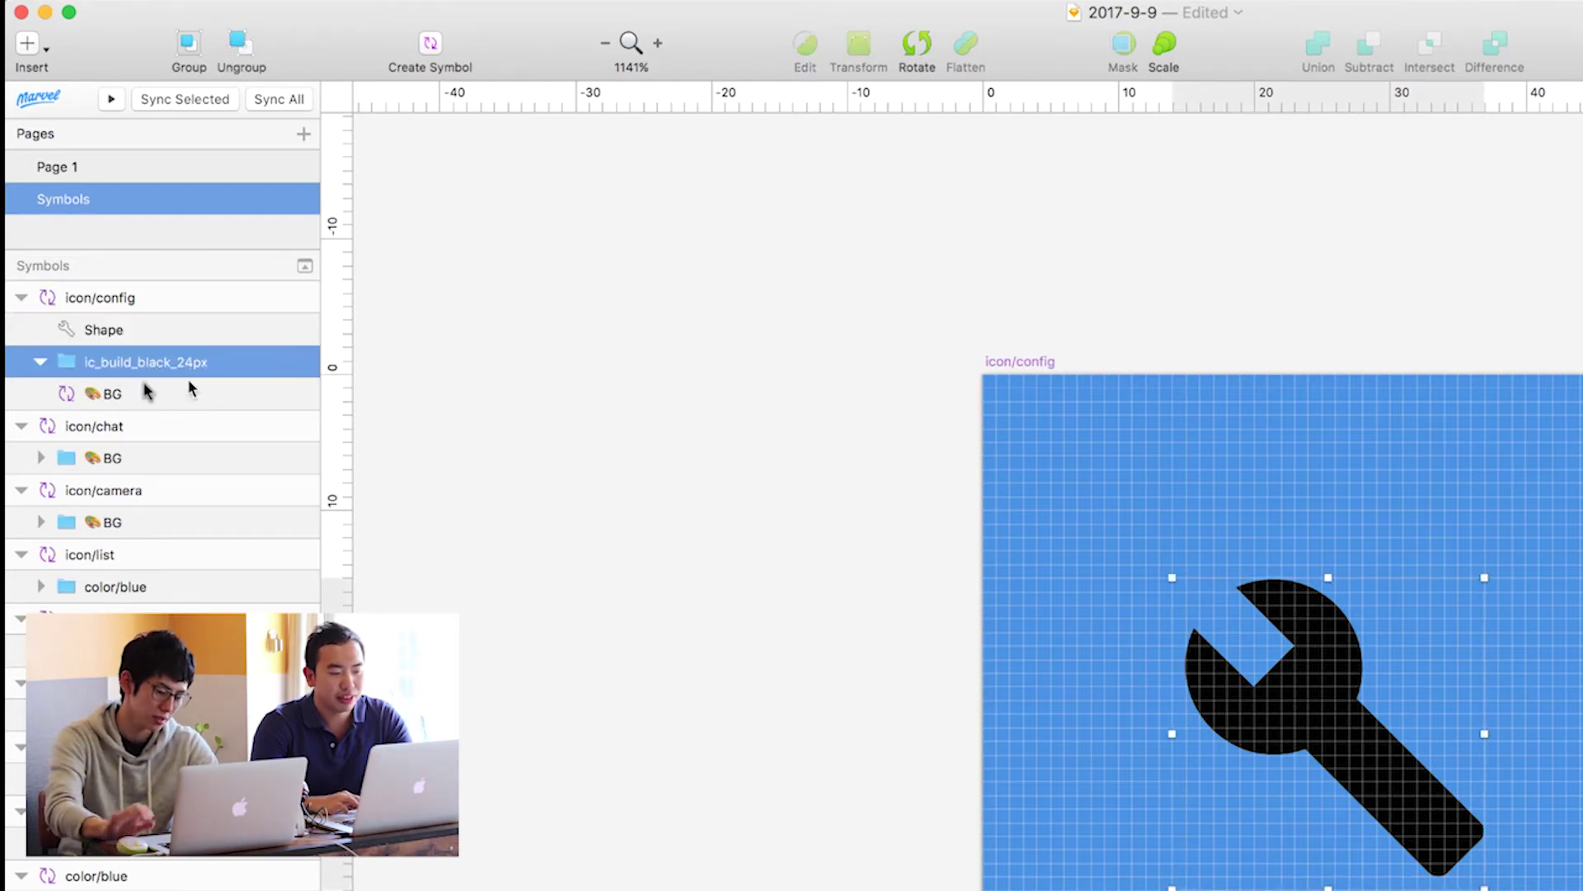
key("super+shift+g")
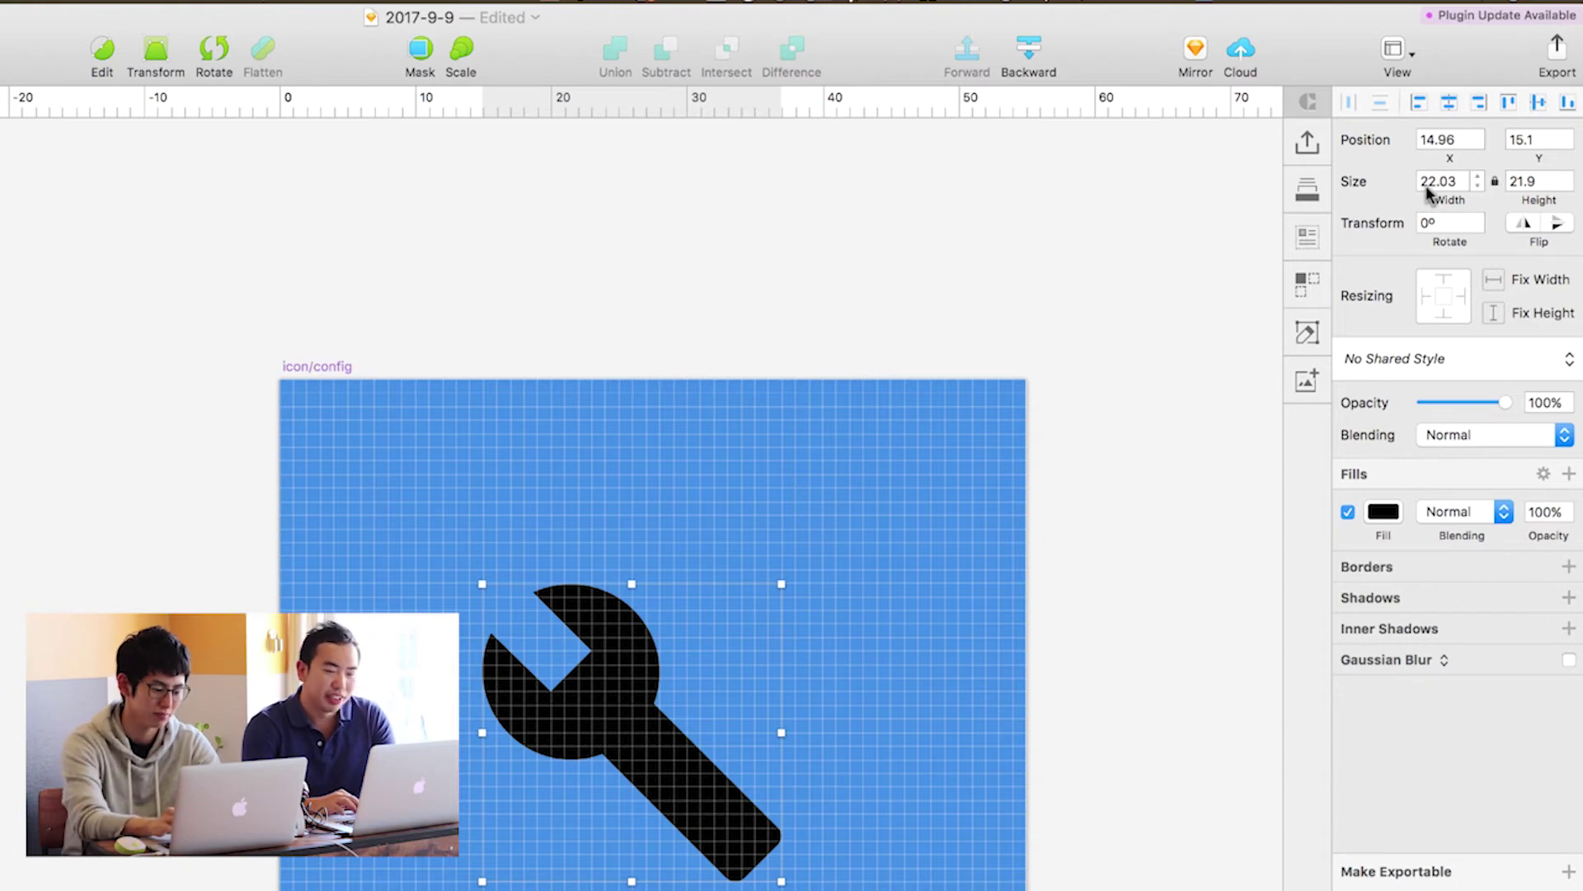
- Resize the wrench to width 32, centre it, and use it to mask the blue BG
left_click(1442, 181)
type("32")
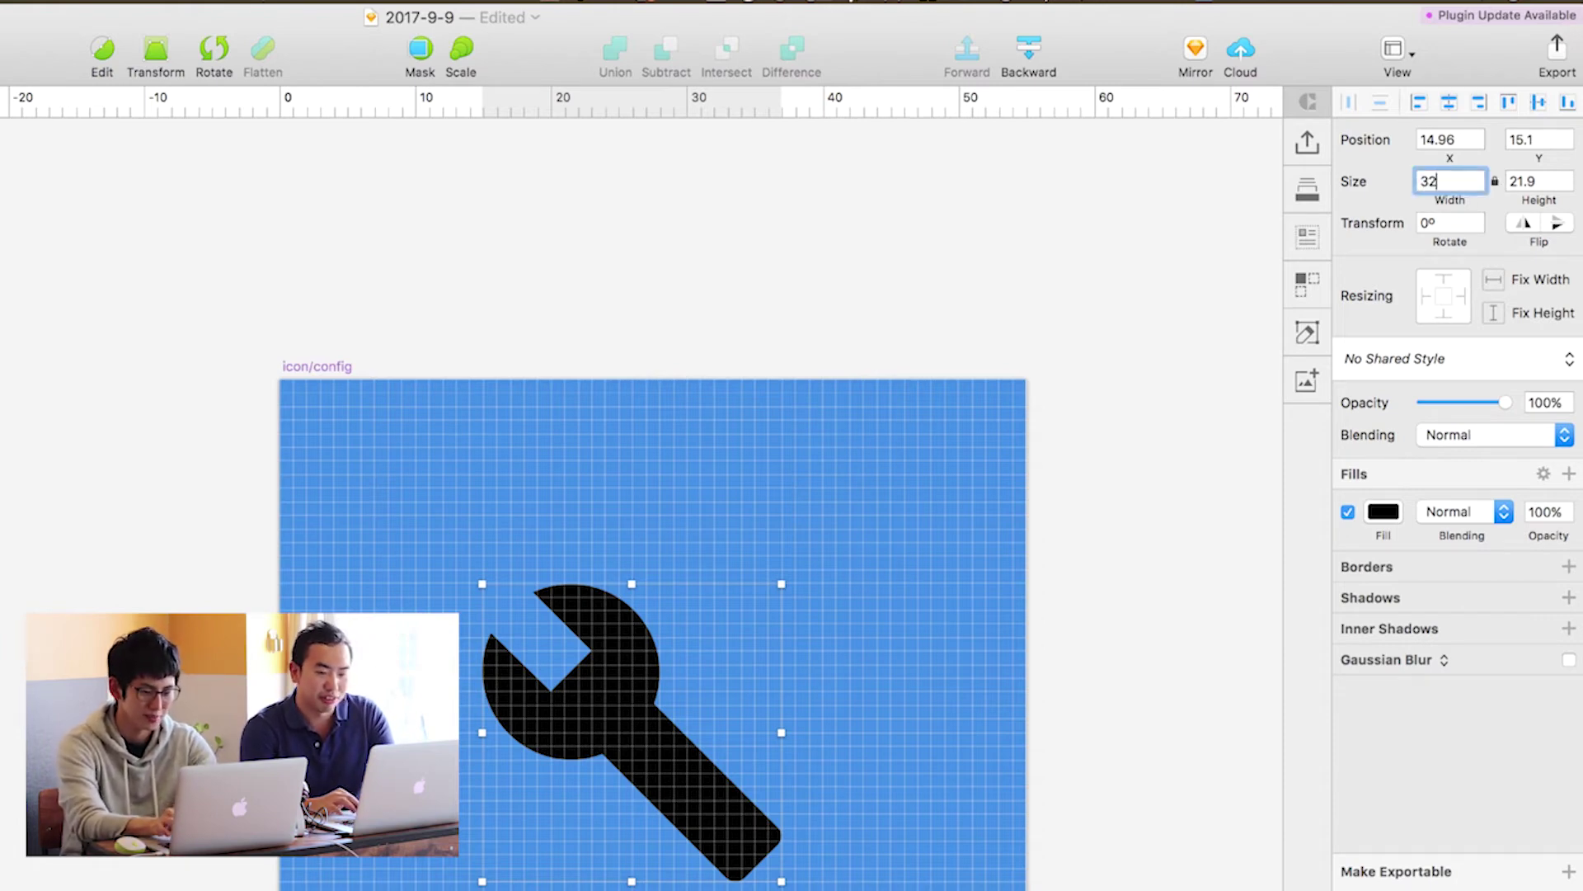
key("Return")
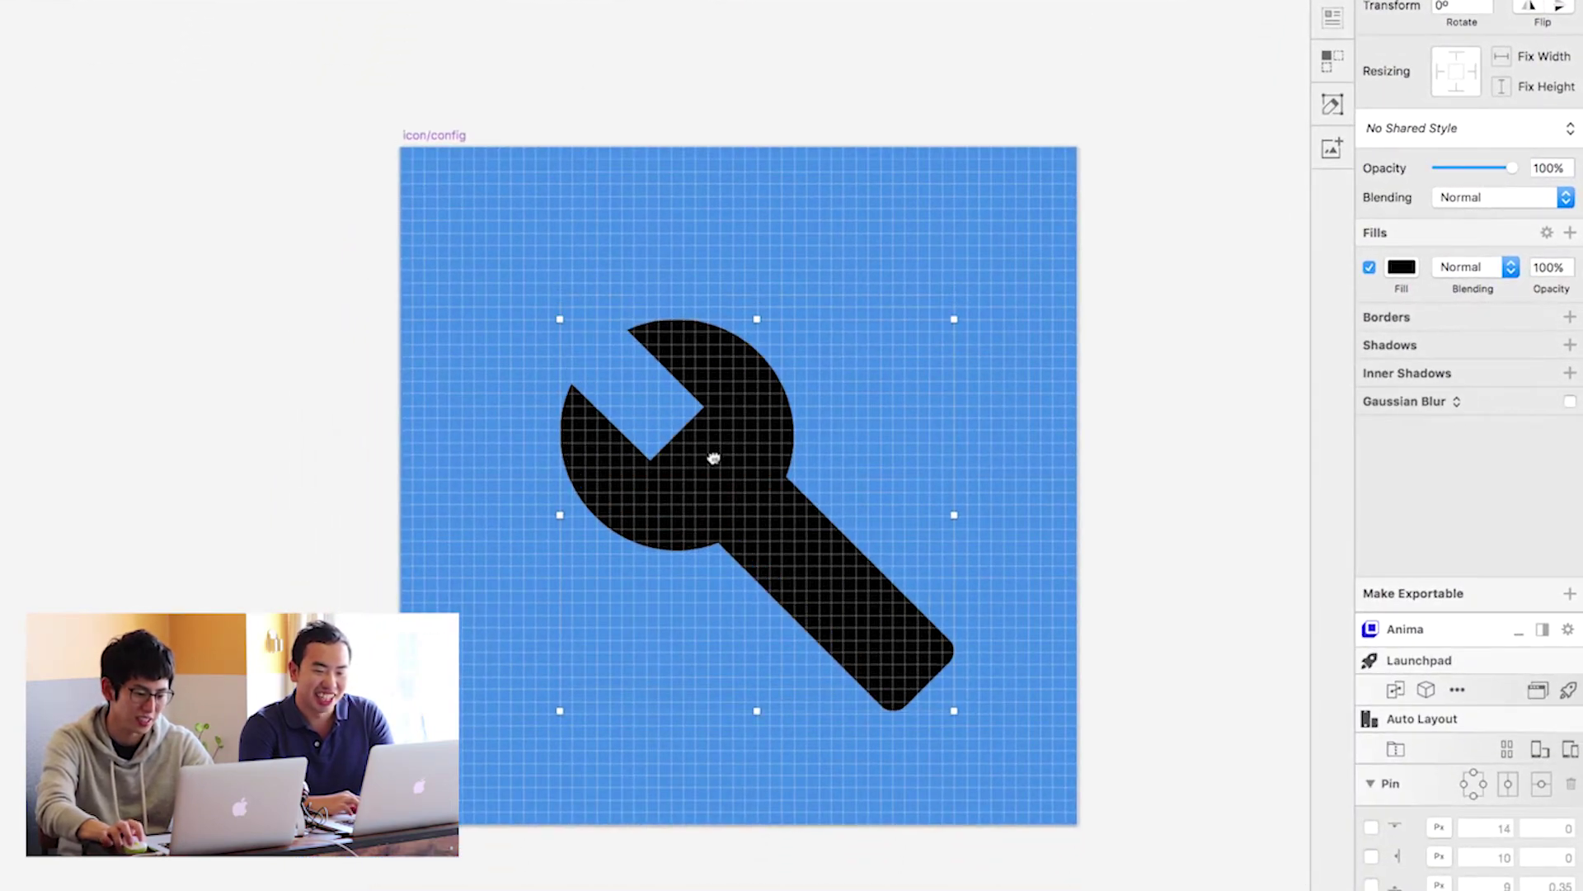
left_click_drag(715, 430, 699, 427)
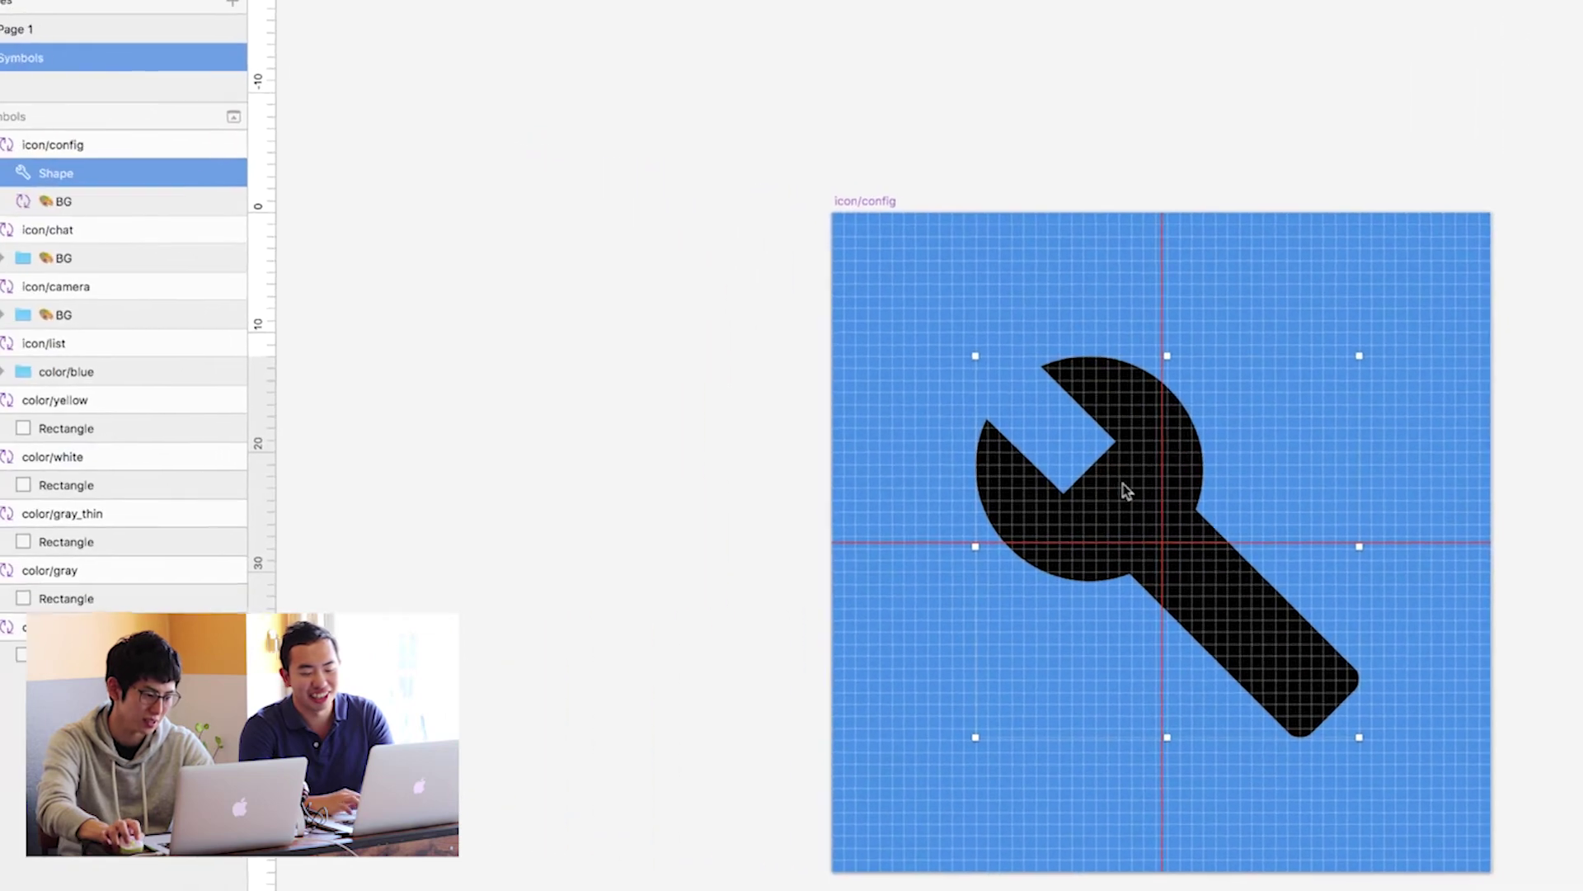
left_click(96, 203, "shift")
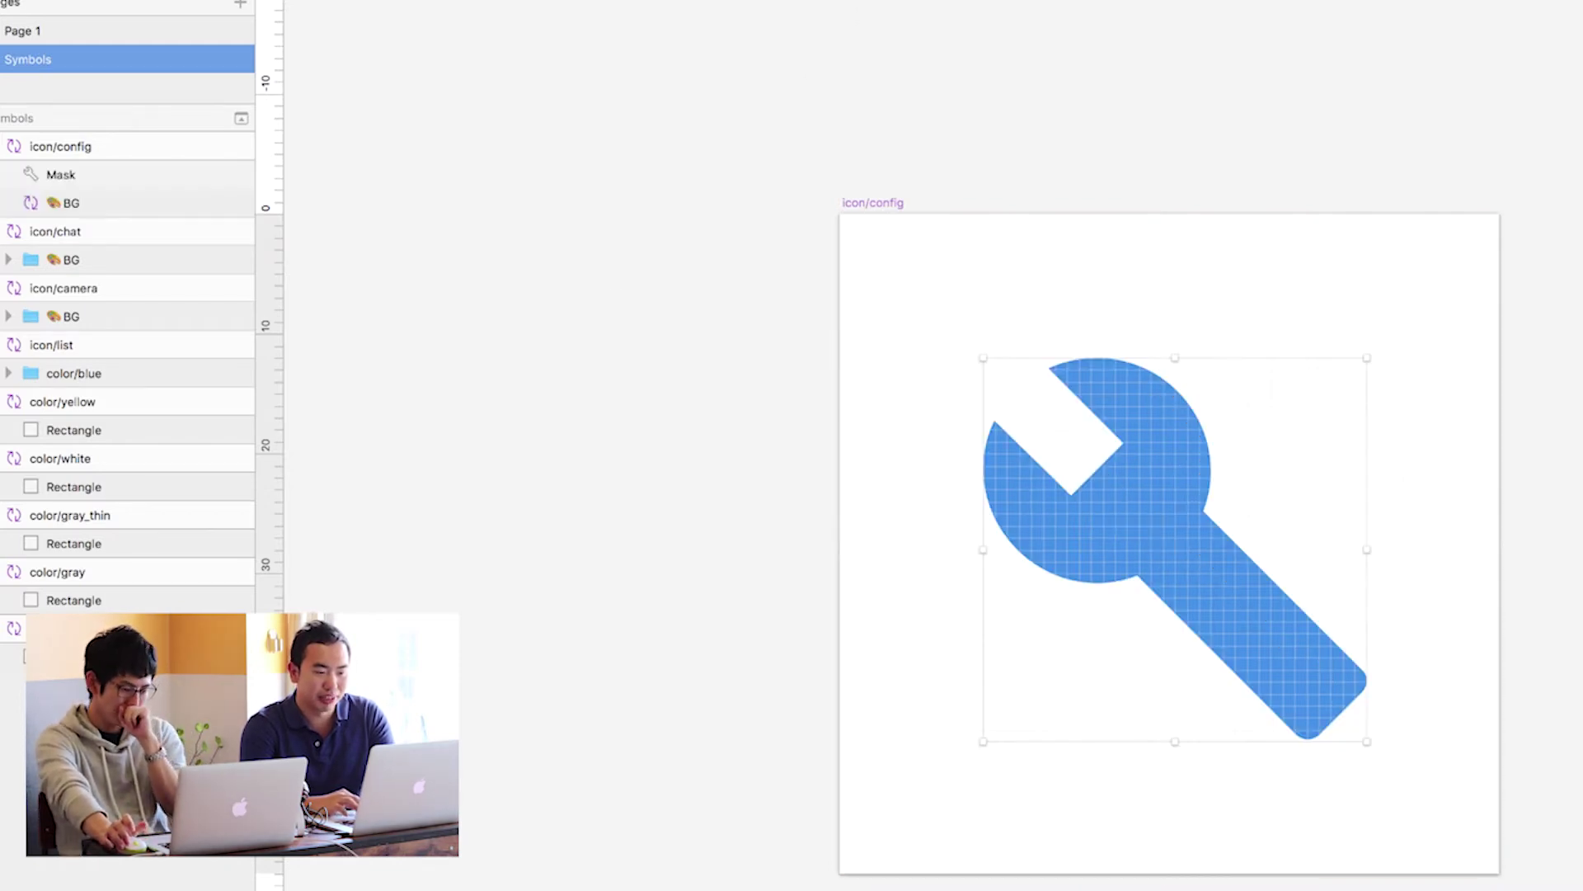
key("ctrl+super+m")
left_click(760, 124)
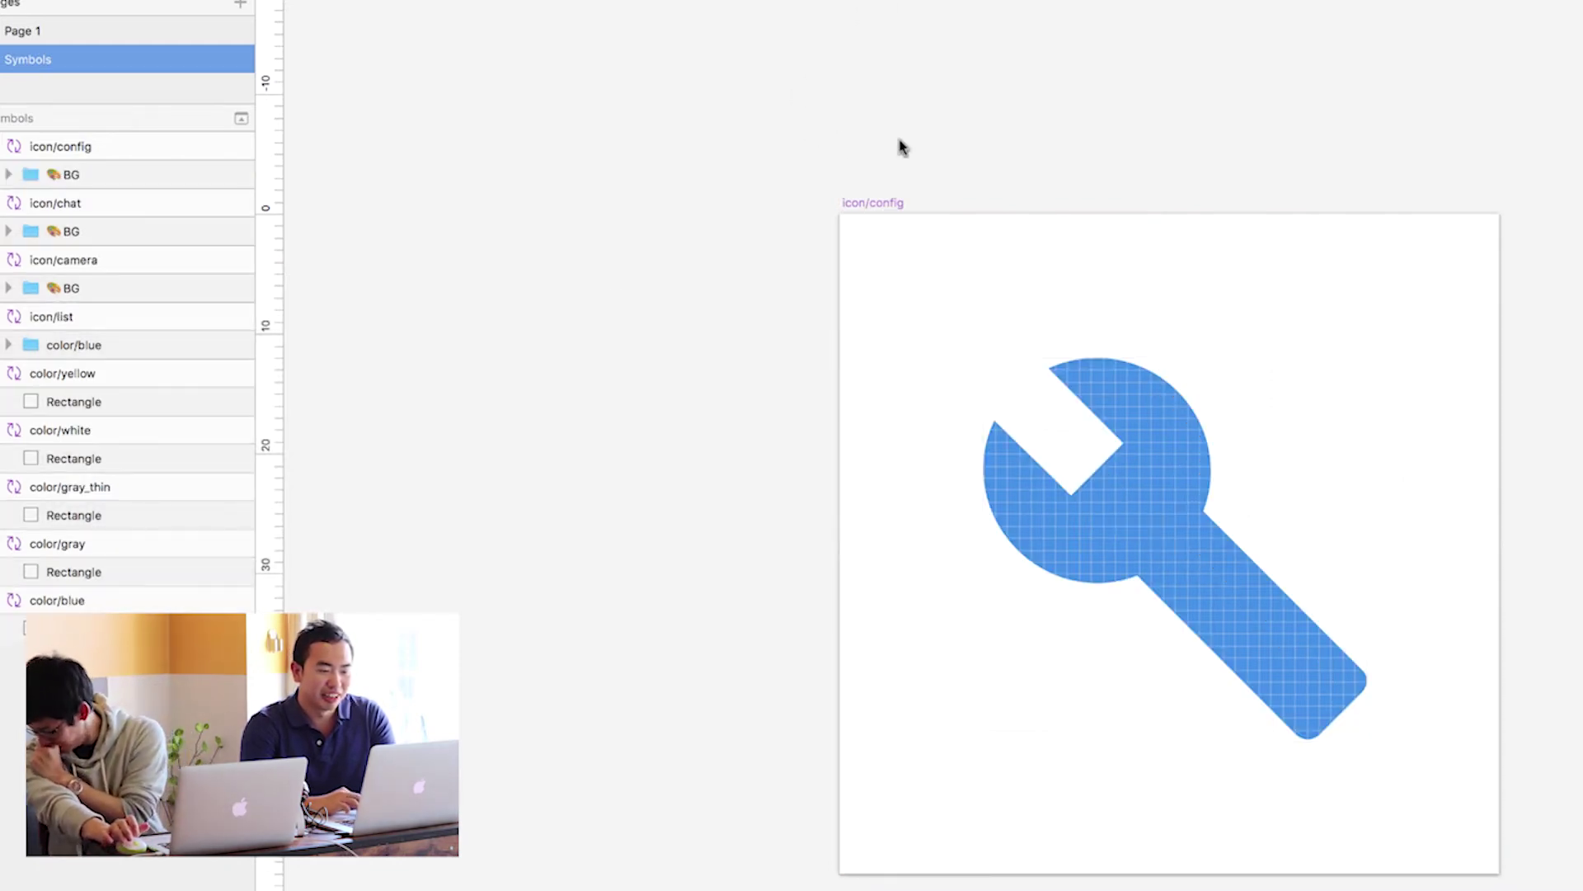
- Duplicate the icon/config symbol artboard and begin renaming the copy in the layer list
scroll(897, 145, "down", 3)
scroll(899, 146, "left", 5)
scroll(899, 146, "right", 2)
scroll(899, 146, "right", 5)
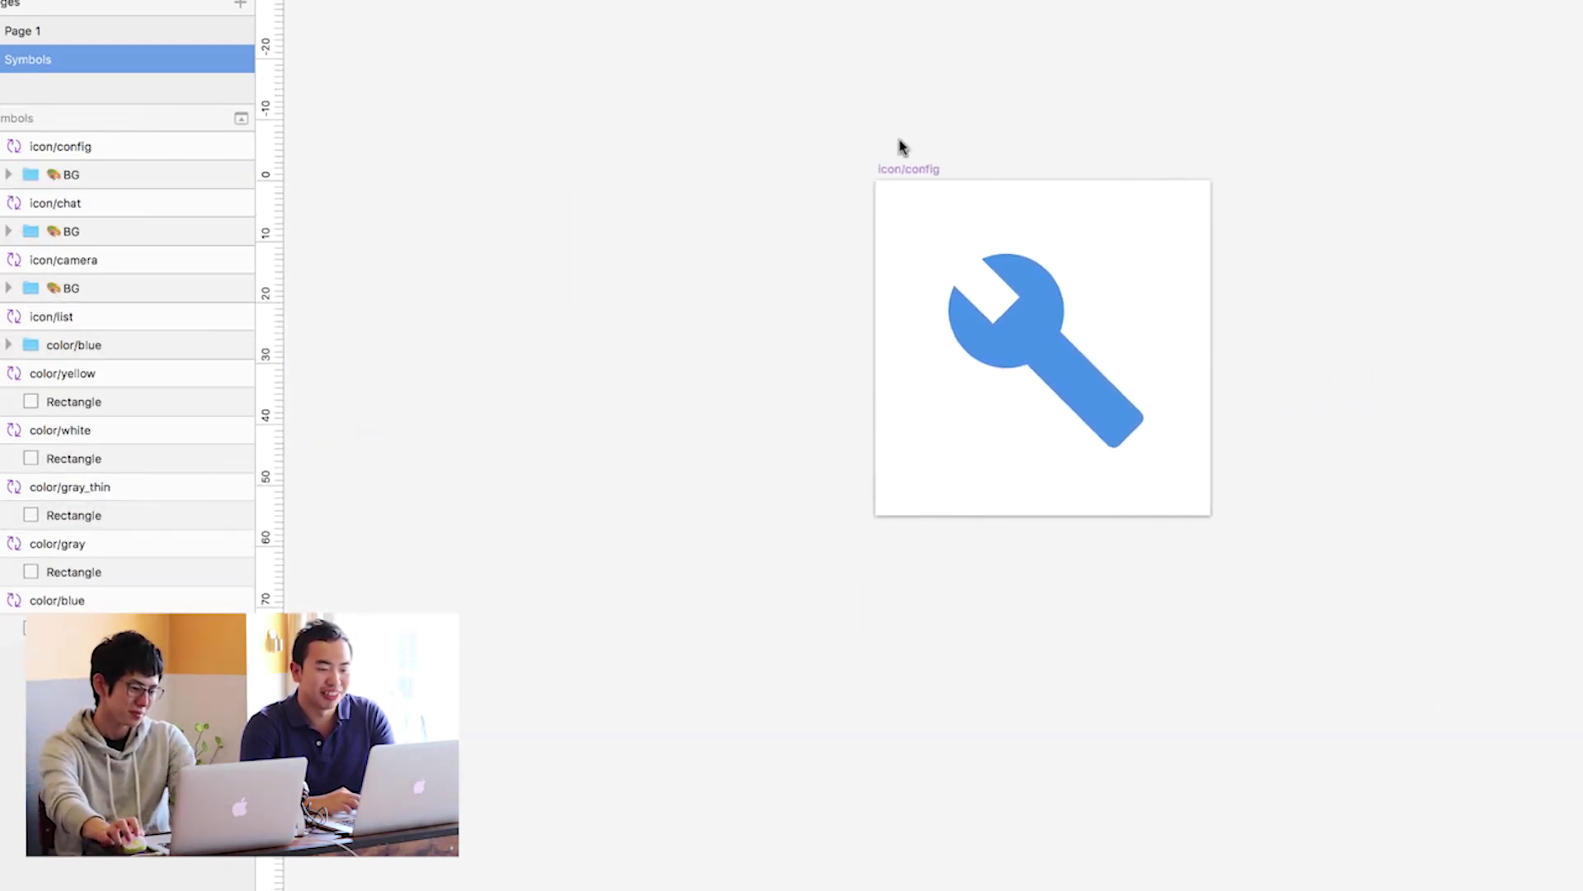
scroll(898, 145, "up", 2)
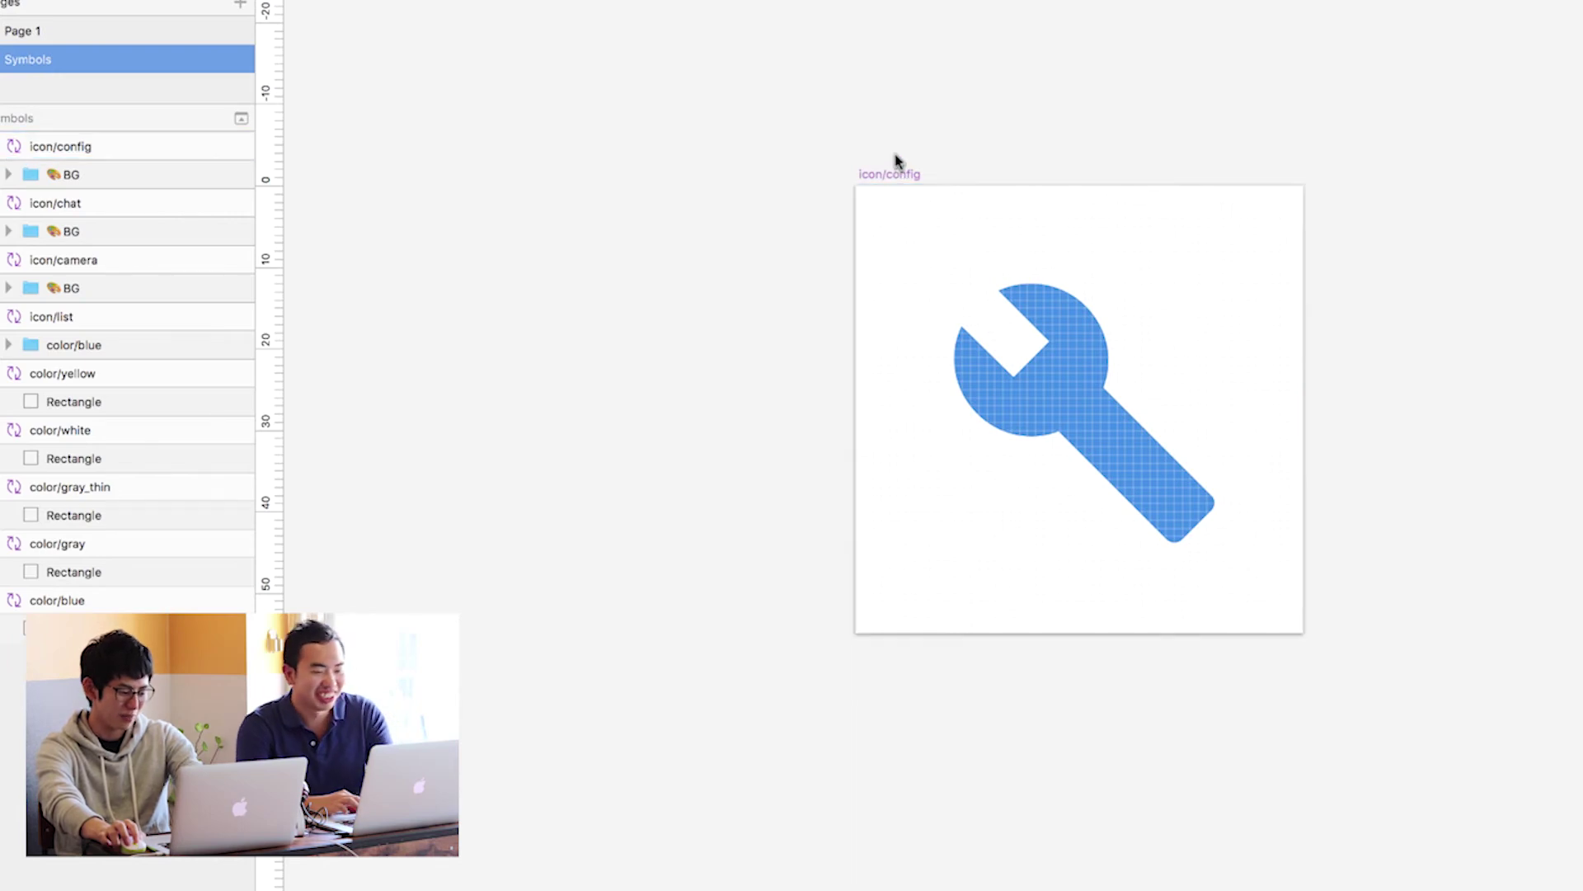
left_click(894, 180)
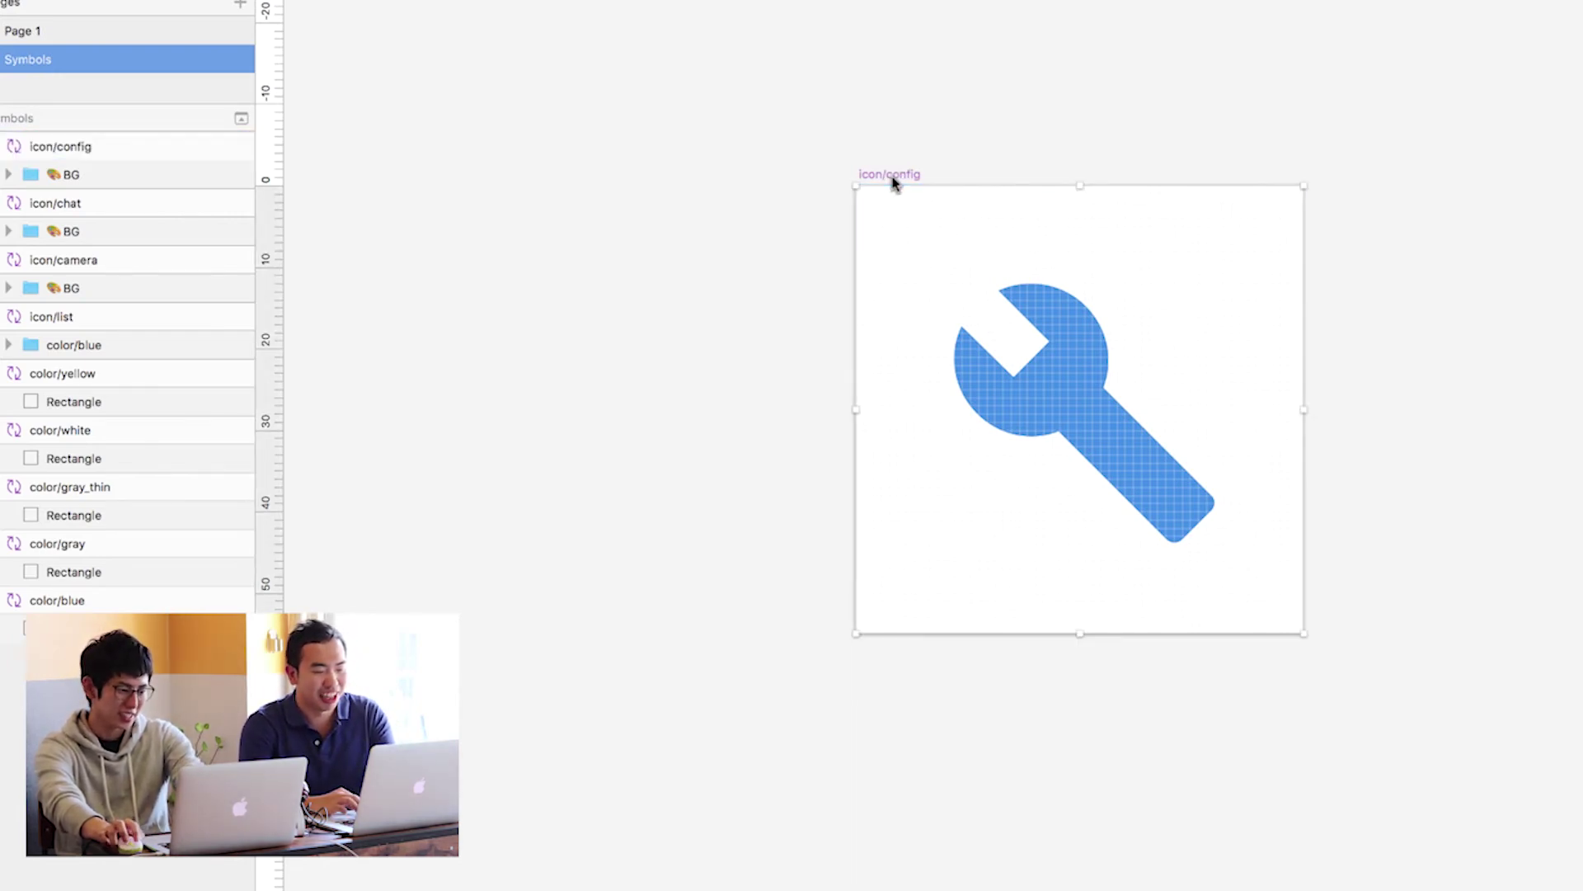
key("super+d")
scroll(895, 283, "down", 1)
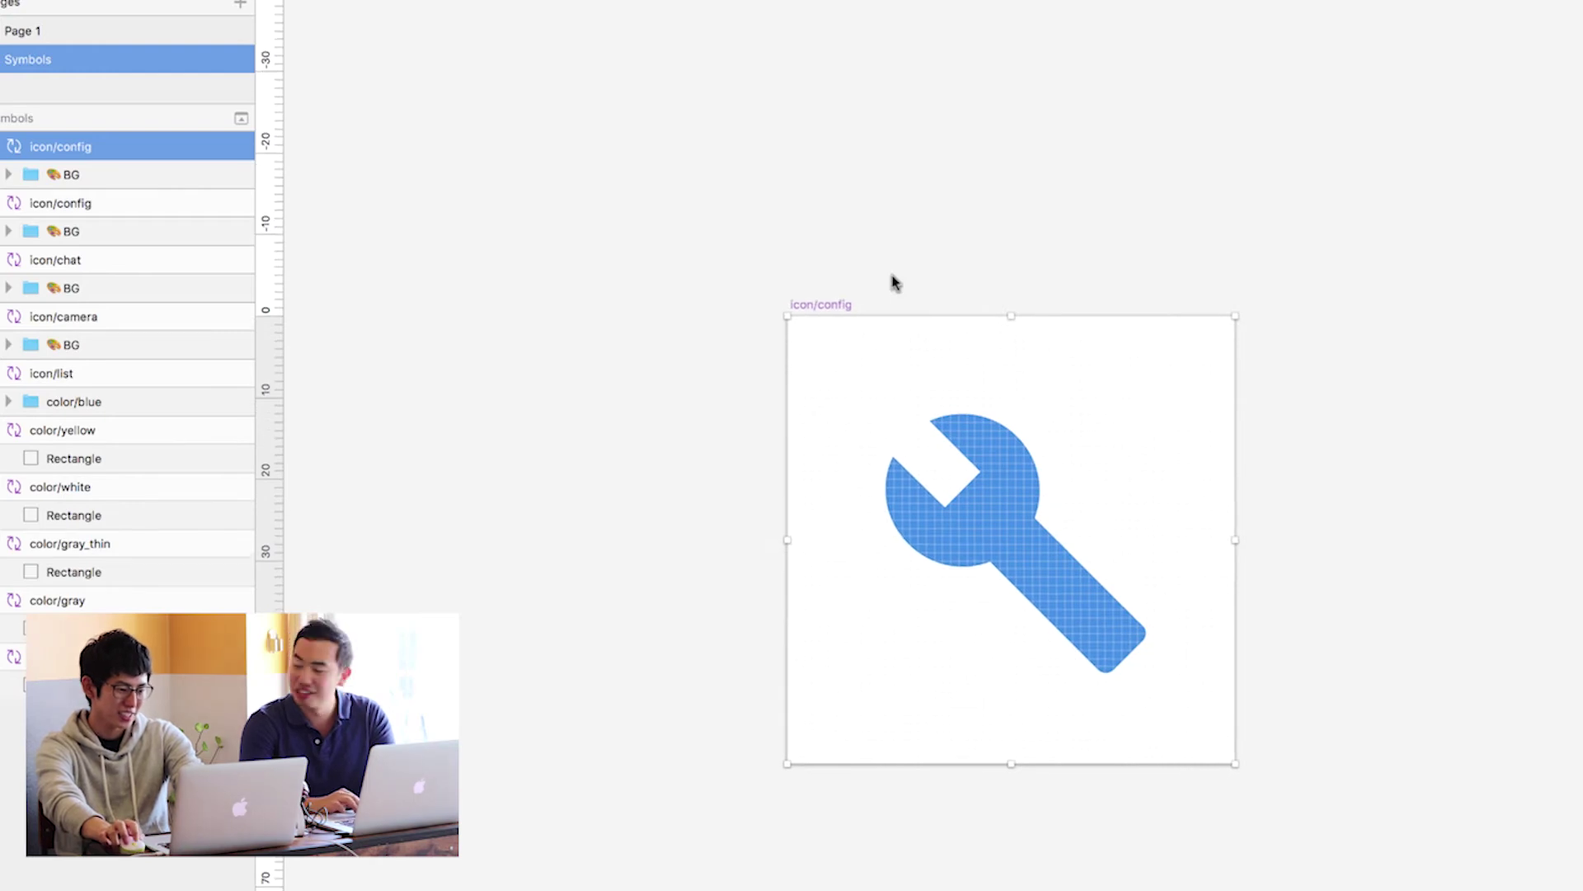
double_click(104, 147)
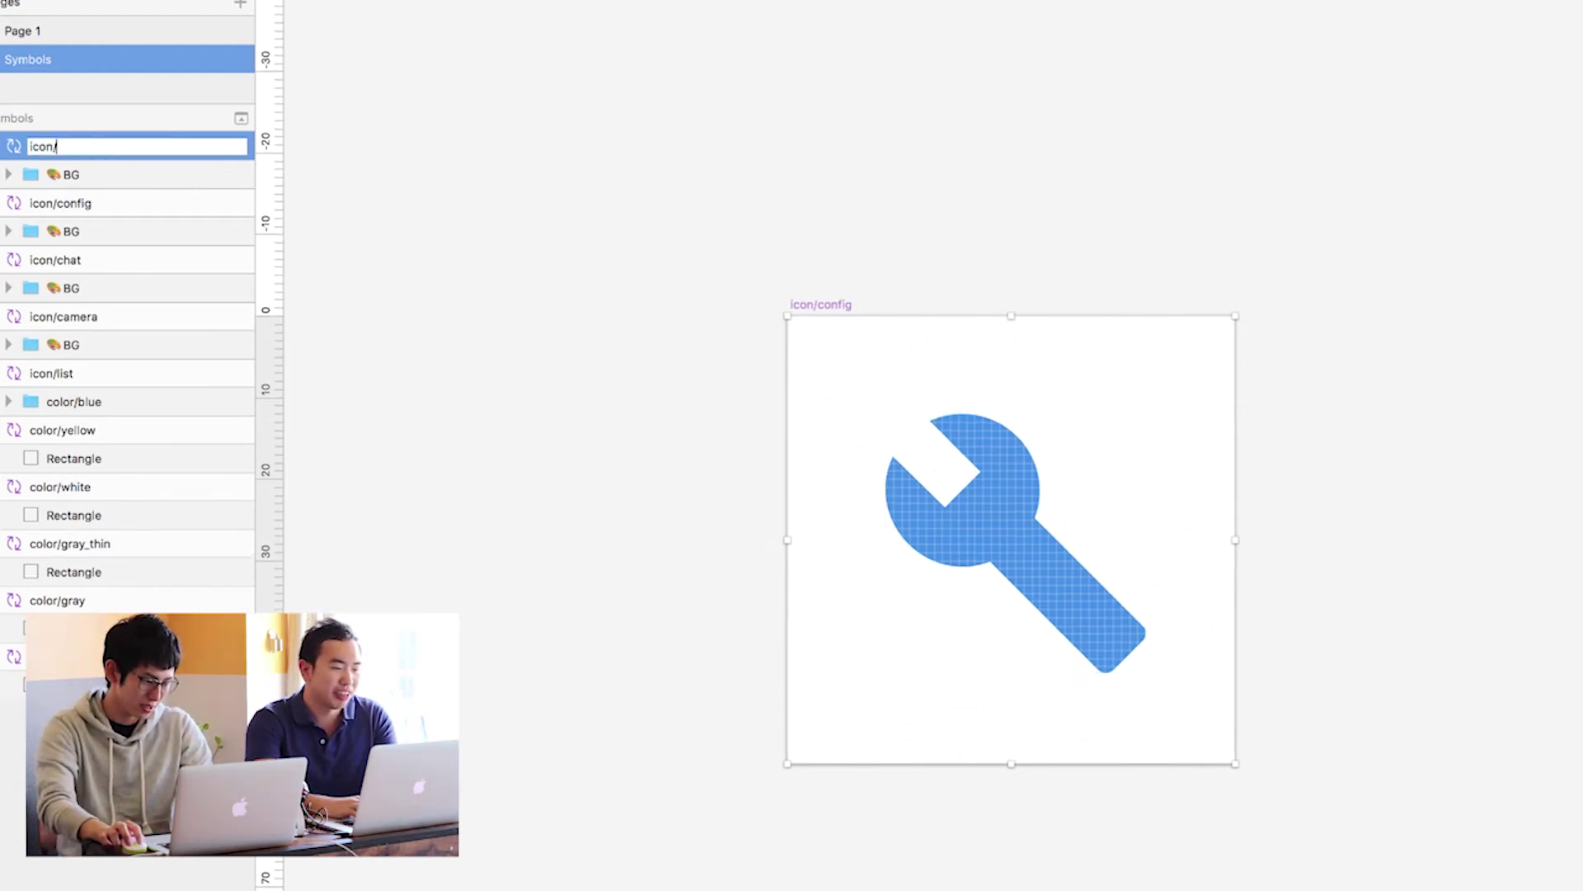
- Rename the duplicated symbol to icon/profile
type("pr")
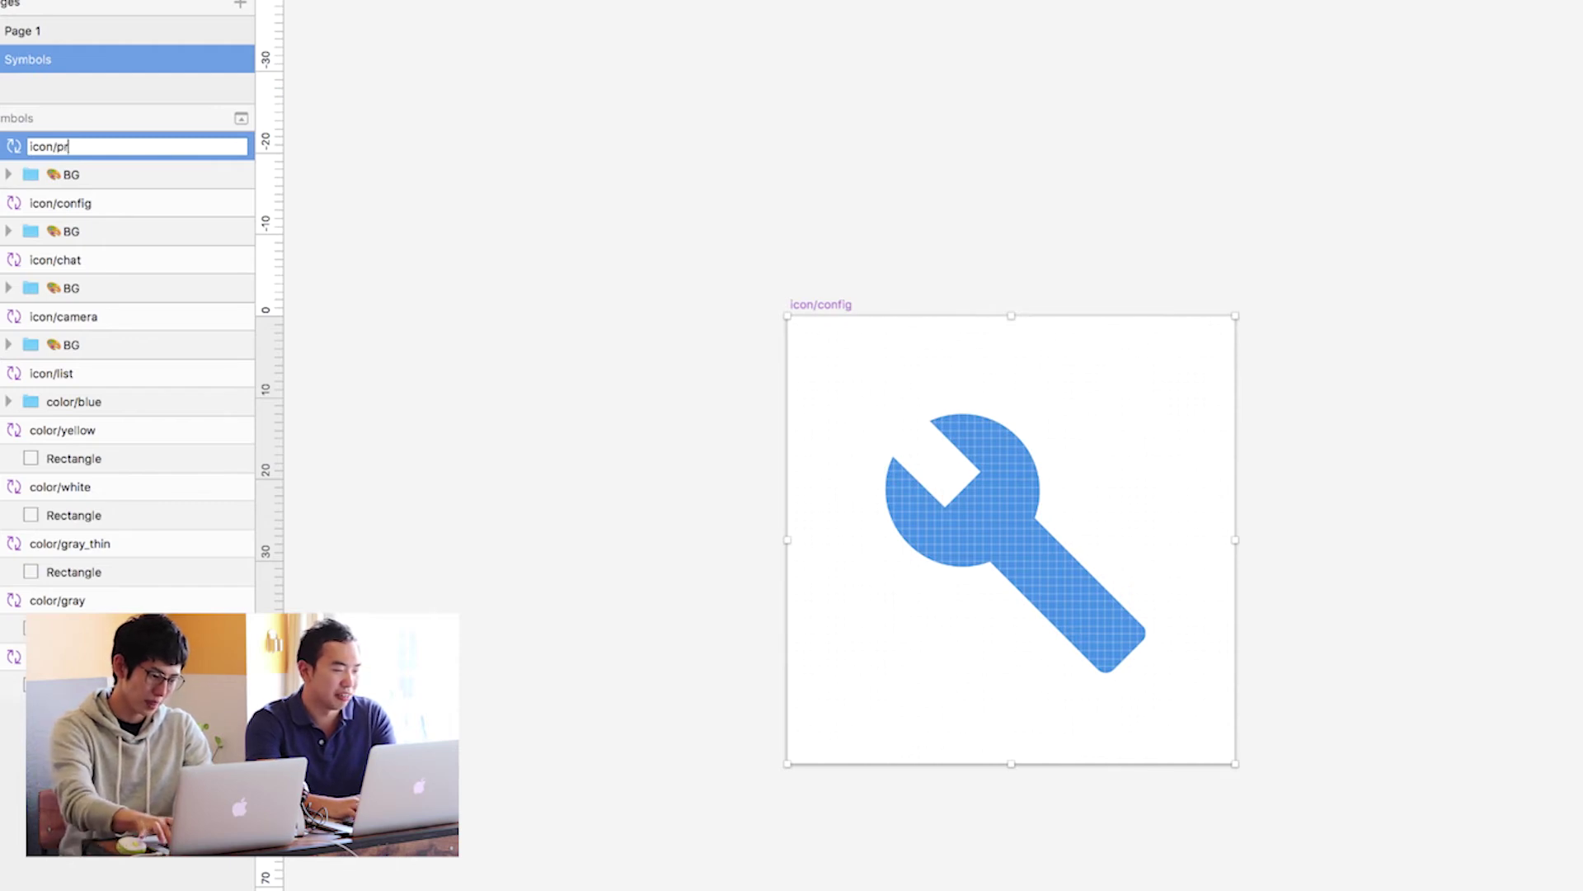
key("BackSpace")
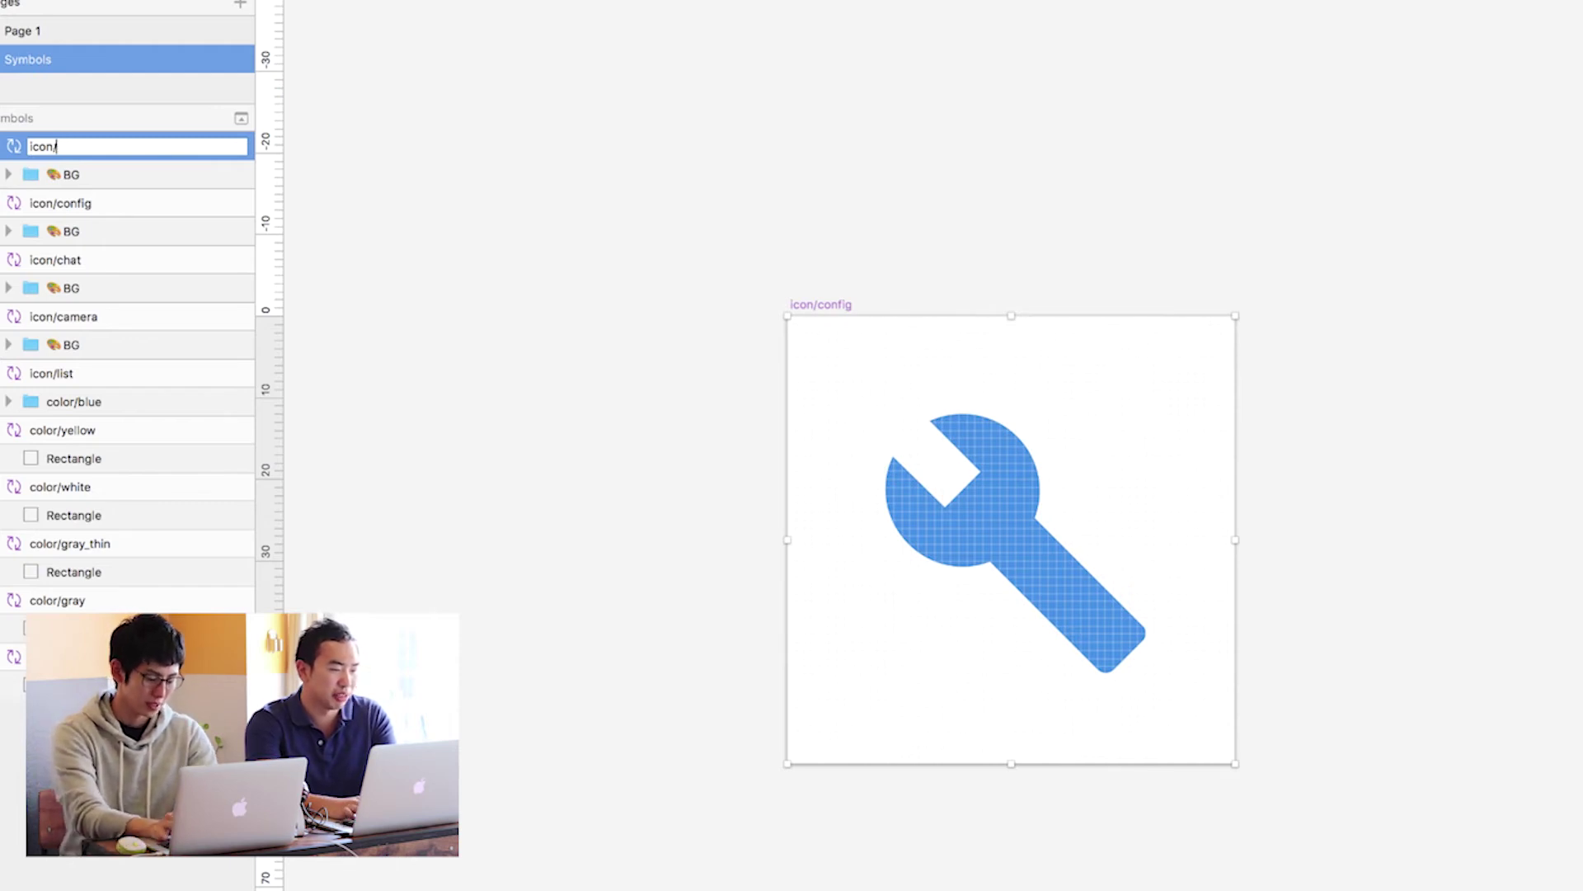
type("profile")
key("Return")
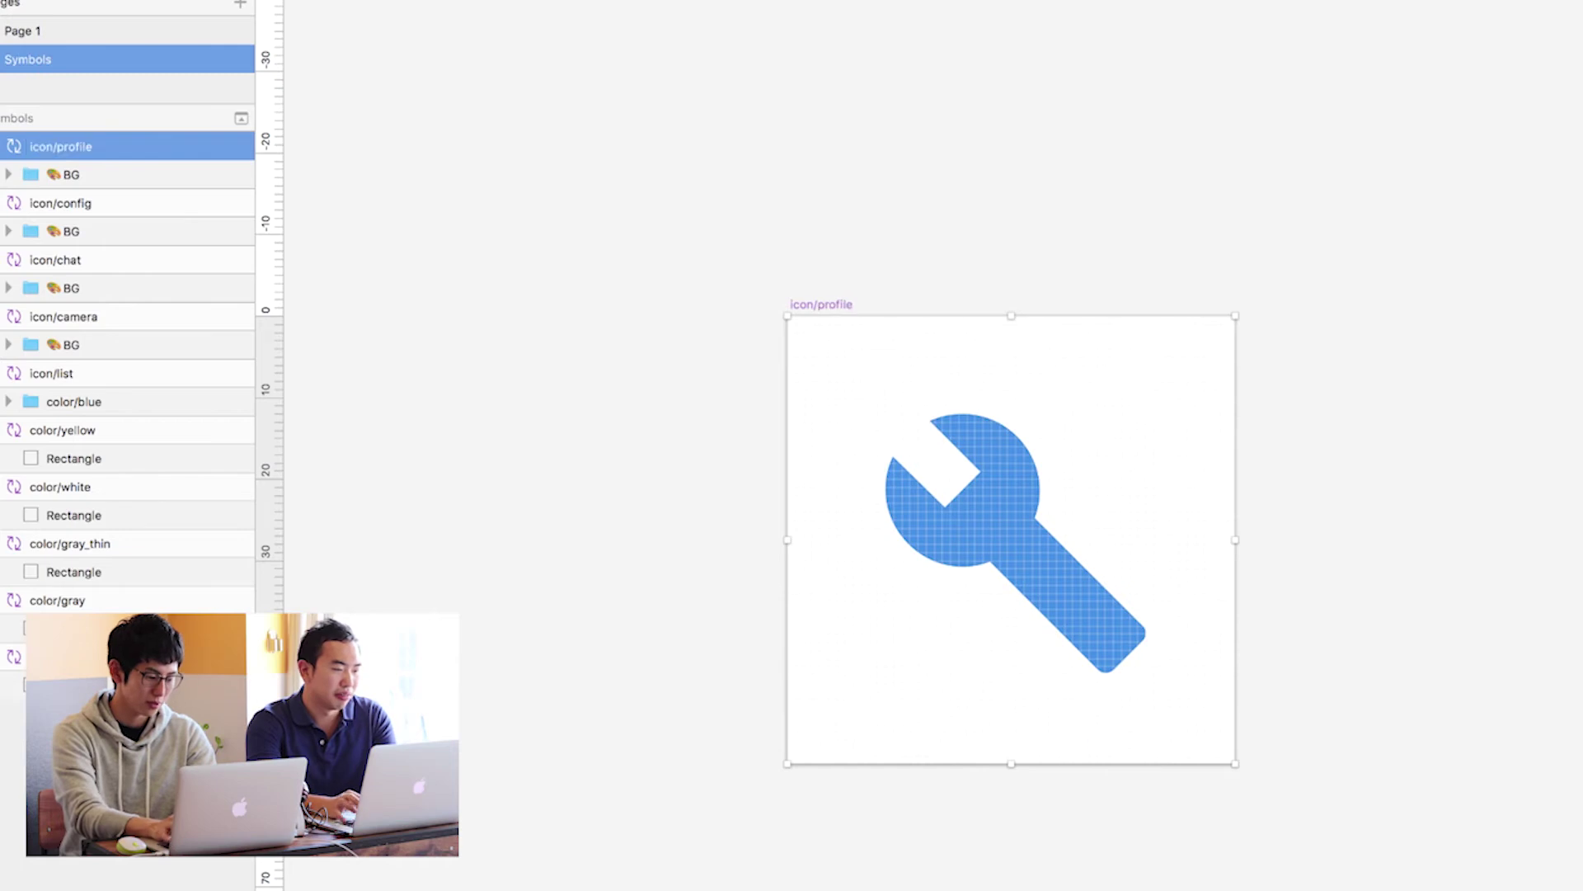
left_click(513, 239)
mouse_move(70, 175)
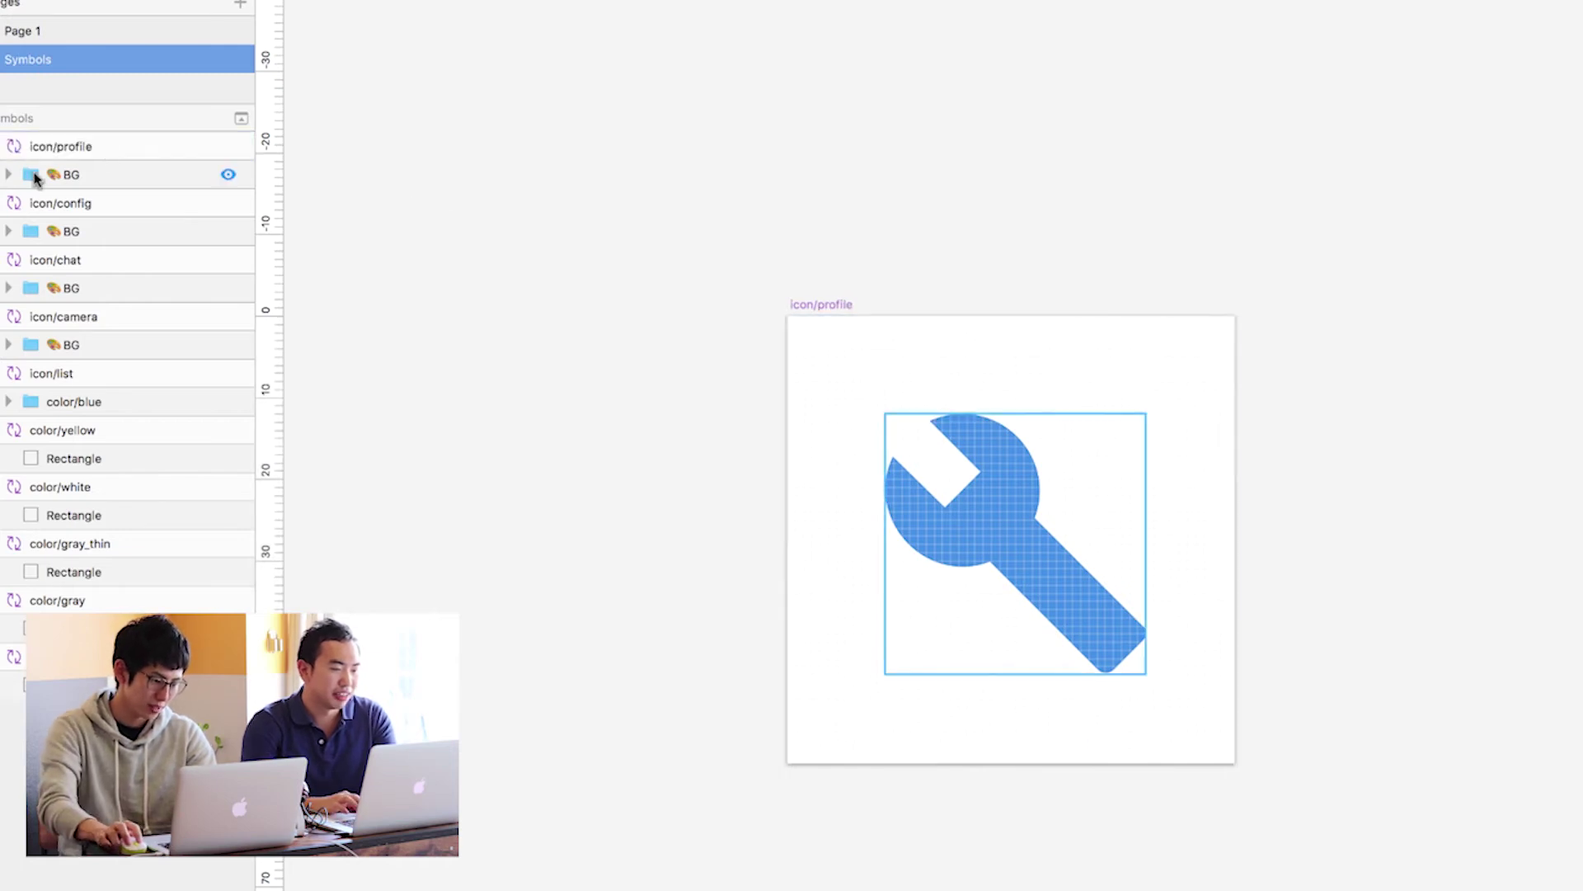
- Move the BG fill out of the wrench mask group and delete that group
left_click(10, 175)
left_click_drag(81, 202, 61, 162)
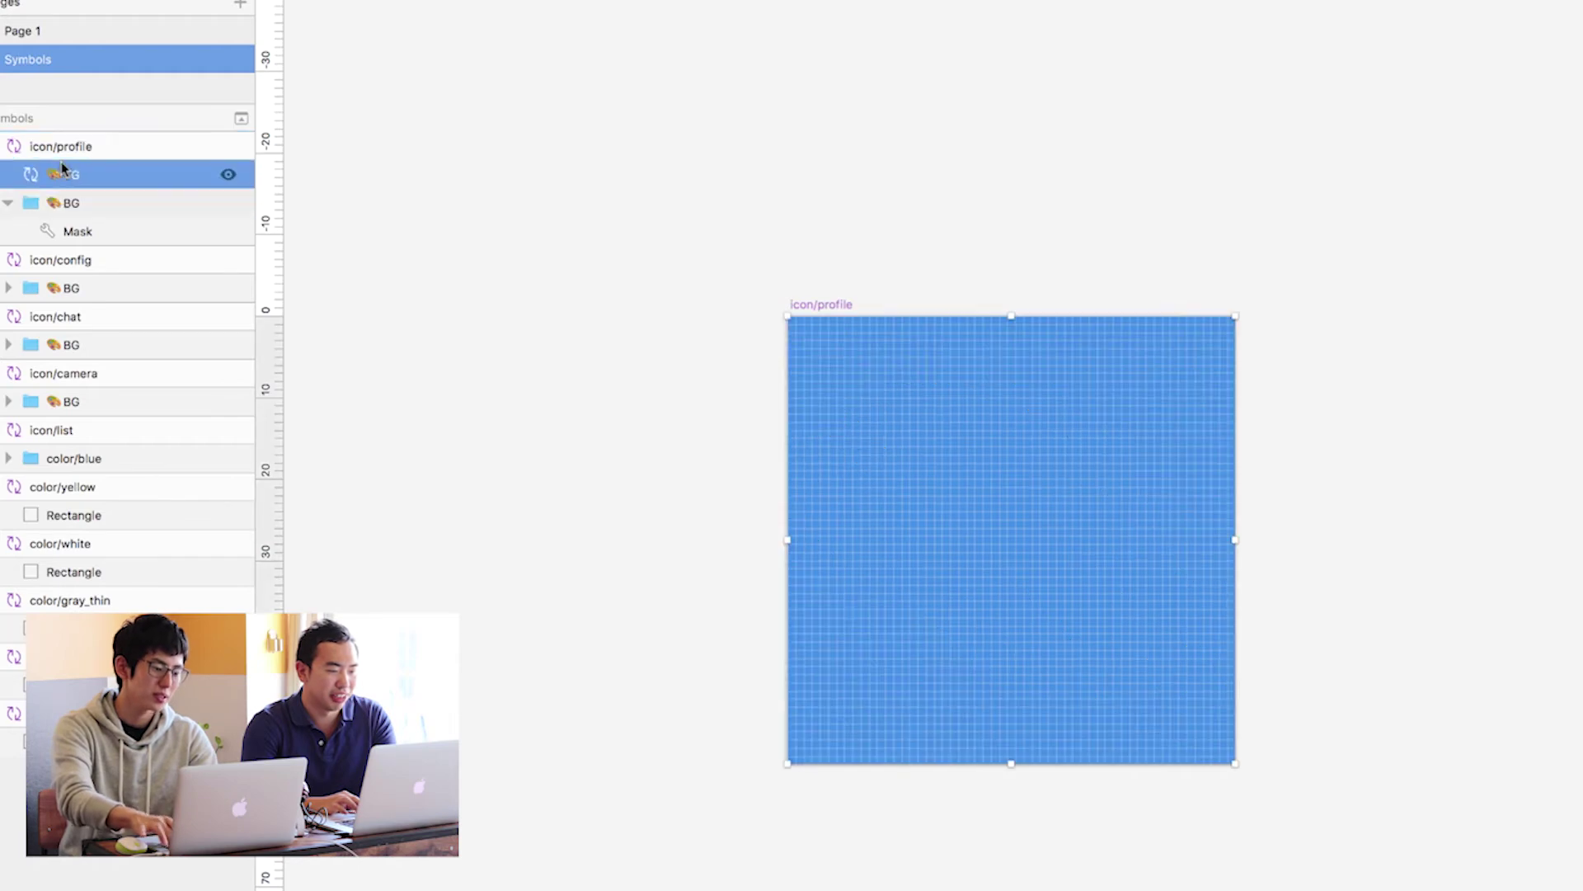
left_click(71, 208)
key("Delete")
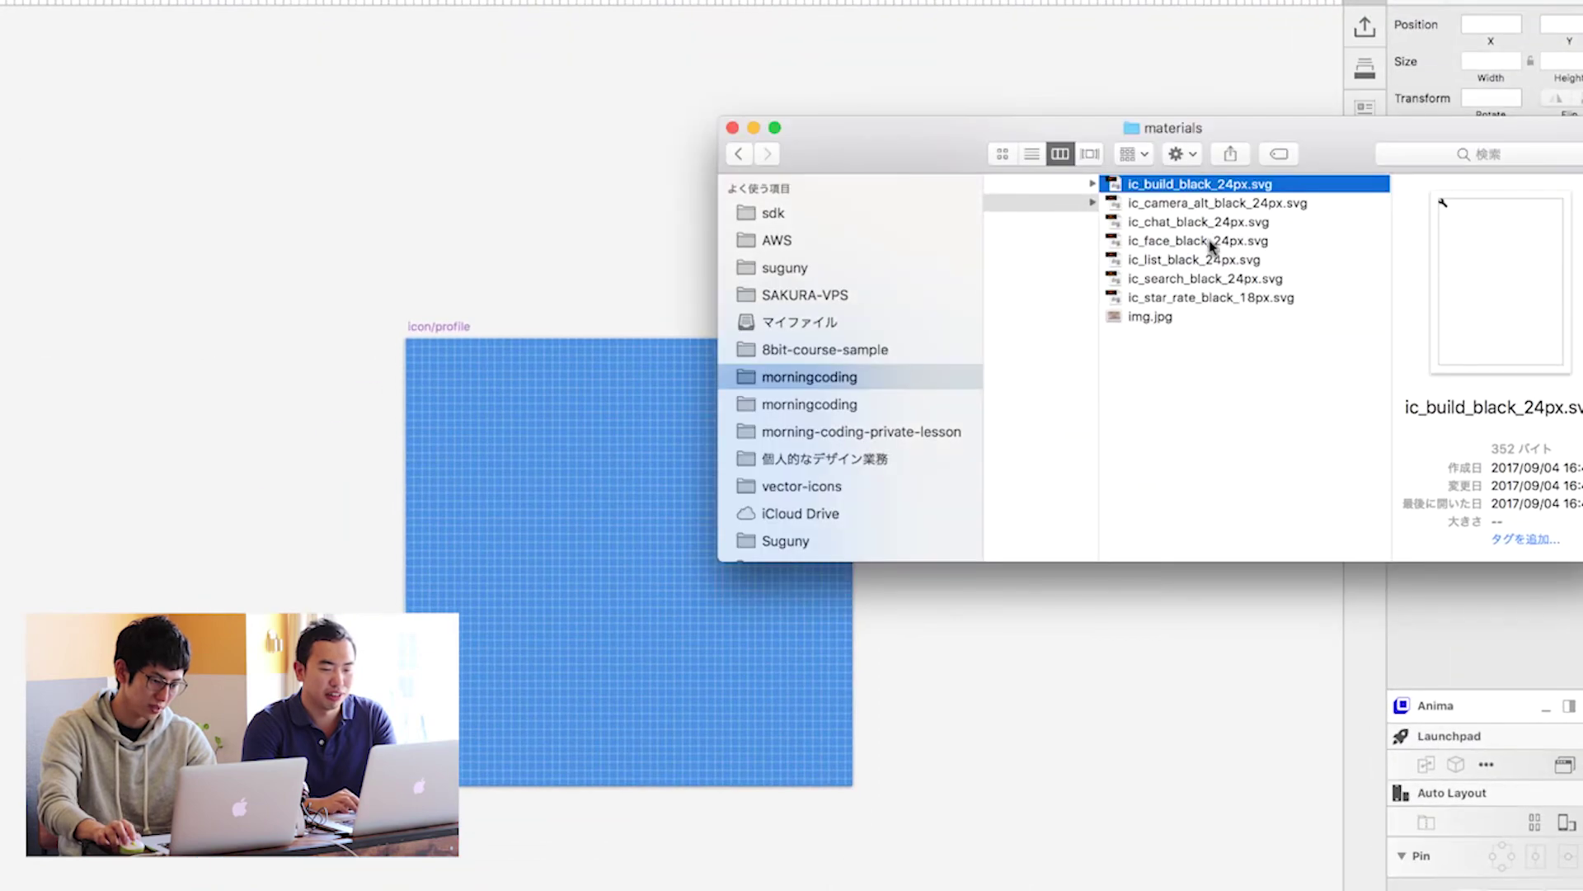
- Drag ic_face_black_24px.svg from Finder onto the icon/profile artboard
left_click(1177, 240)
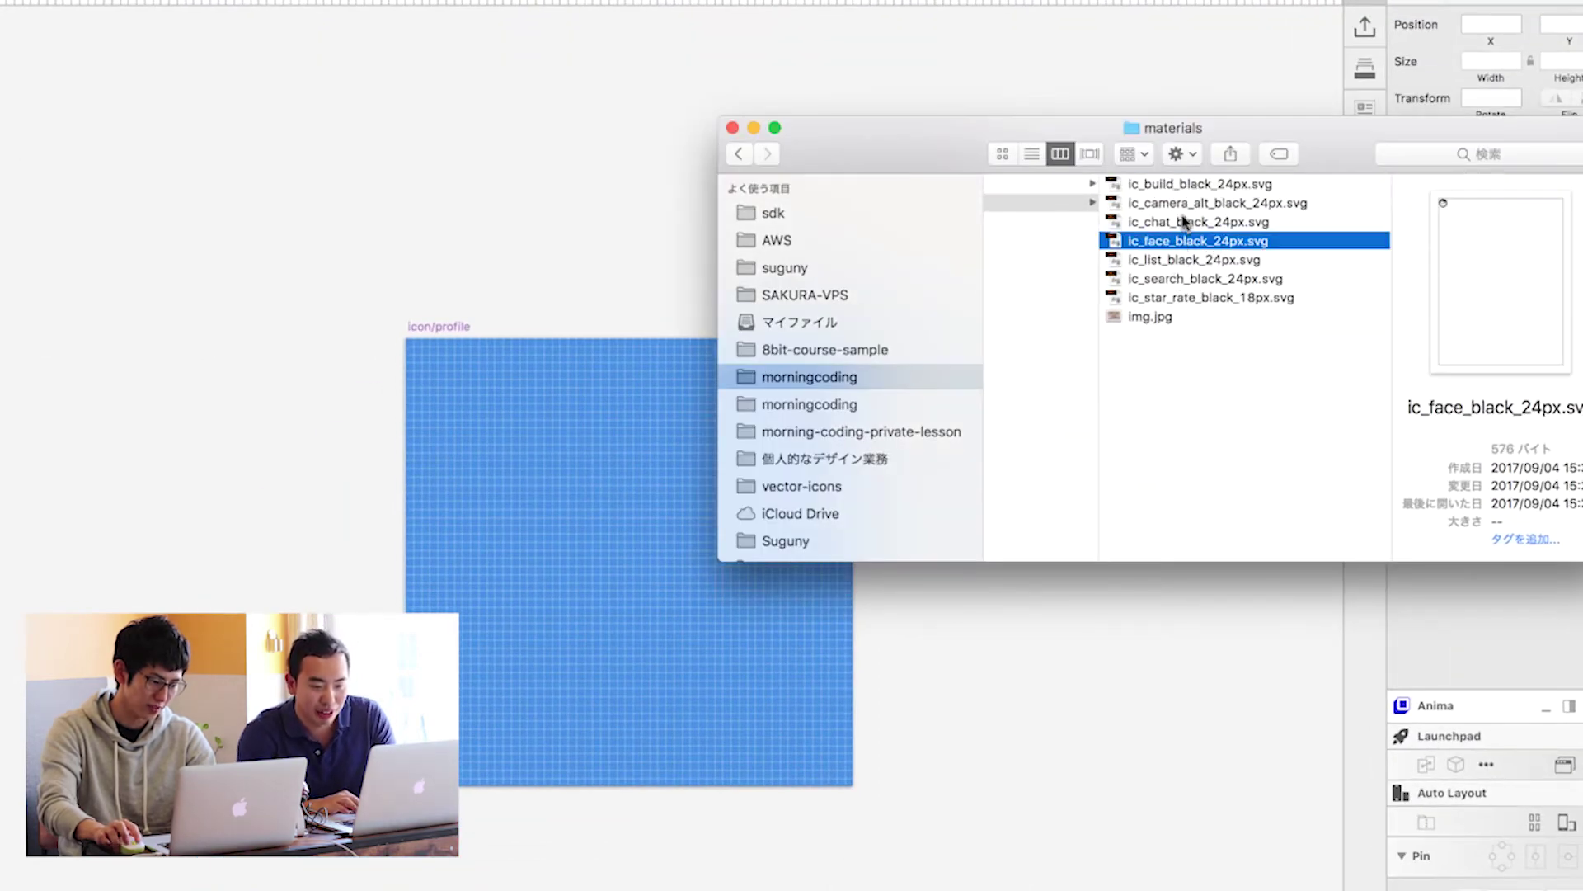
left_click(1184, 203)
left_click(1188, 241)
left_click_drag(1184, 244, 592, 557)
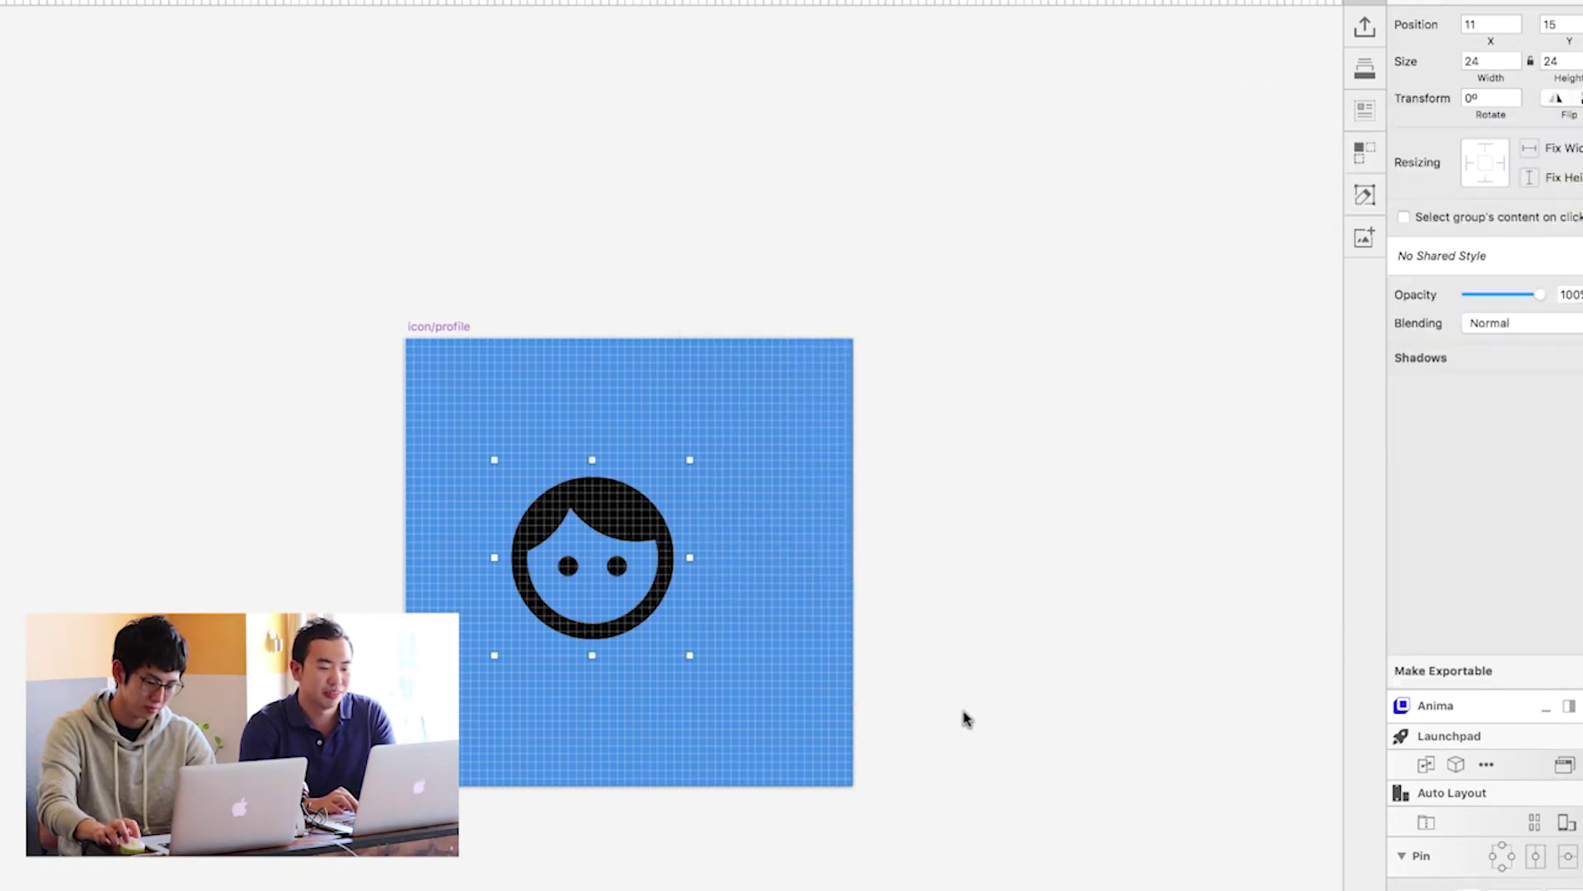
- Pull the face Shape out of ic_face_black_24px and delete the leftover group
left_click_drag(1012, 561, 1053, 550)
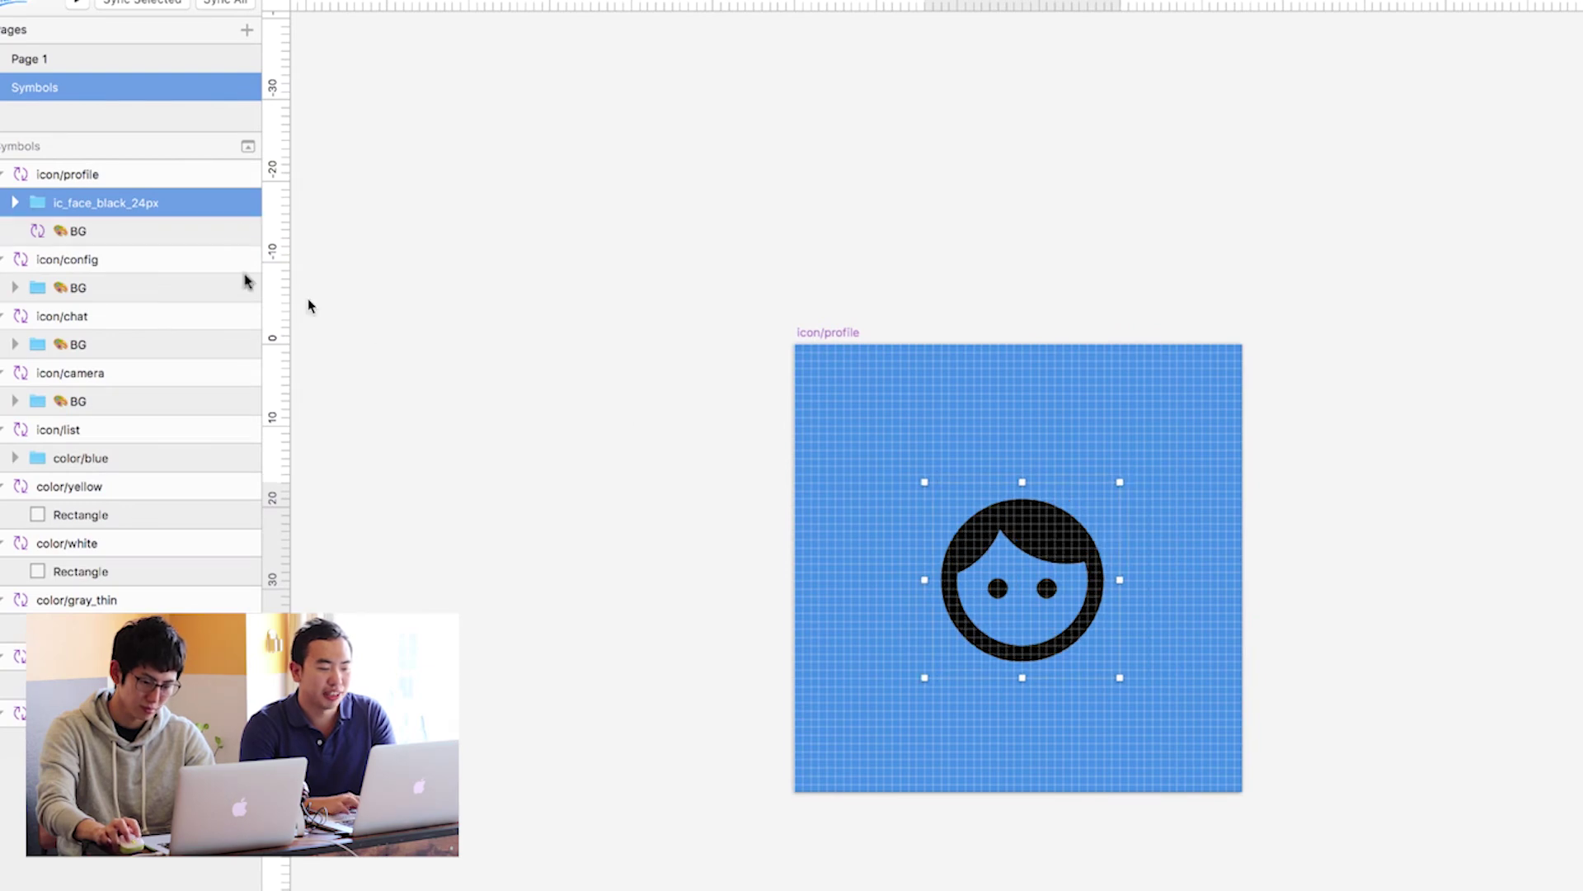
left_click(14, 203)
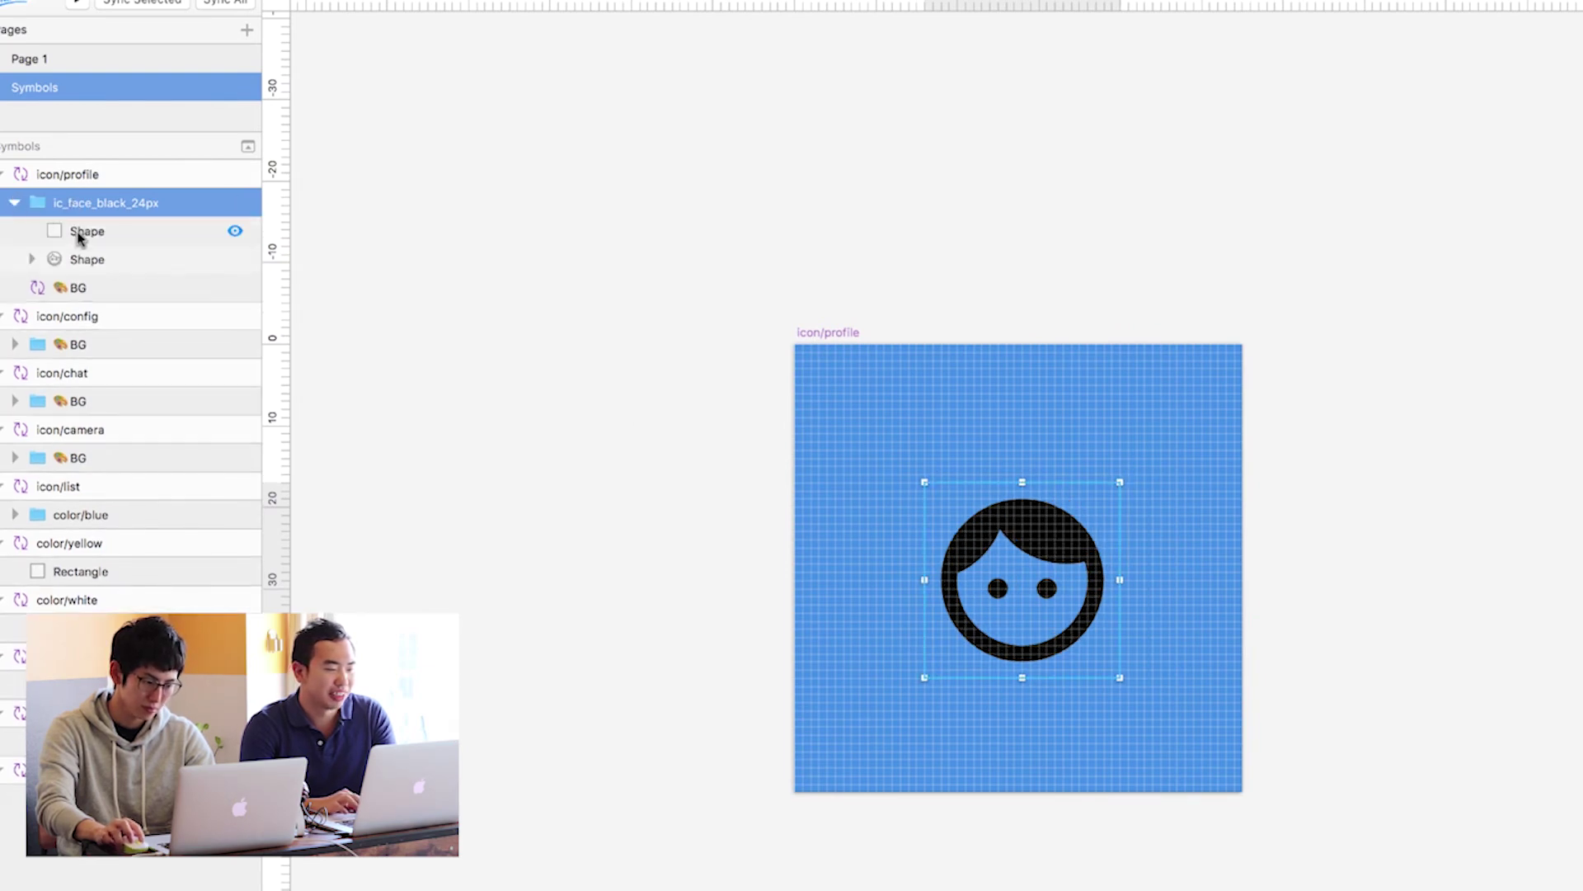
left_click(82, 237)
mouse_move(86, 259)
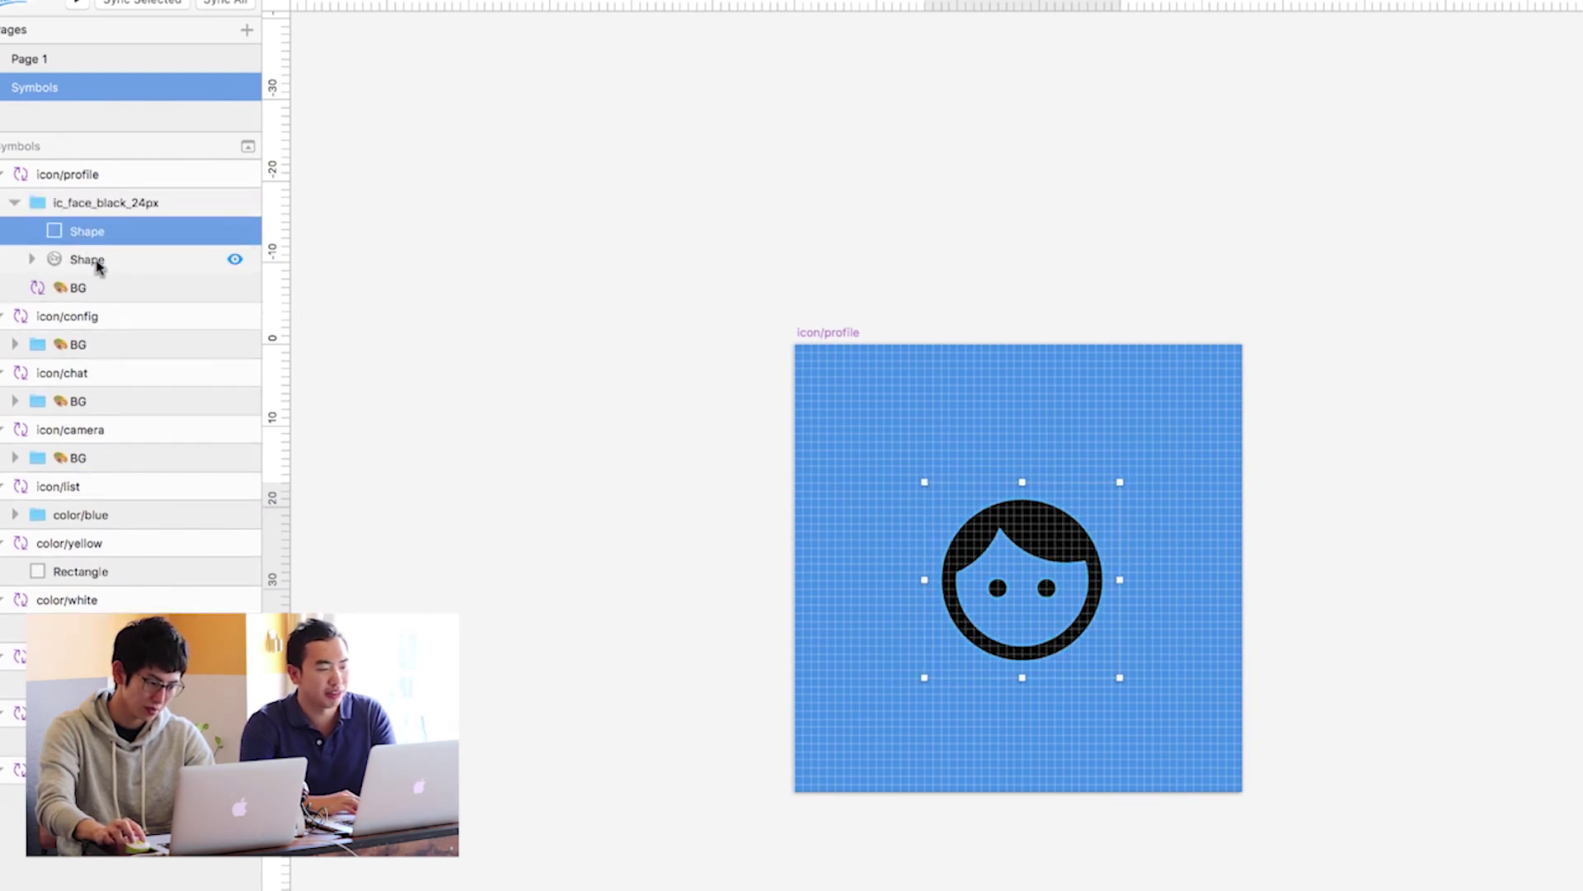
left_click_drag(97, 264, 88, 202)
left_click(87, 233)
left_click(14, 233)
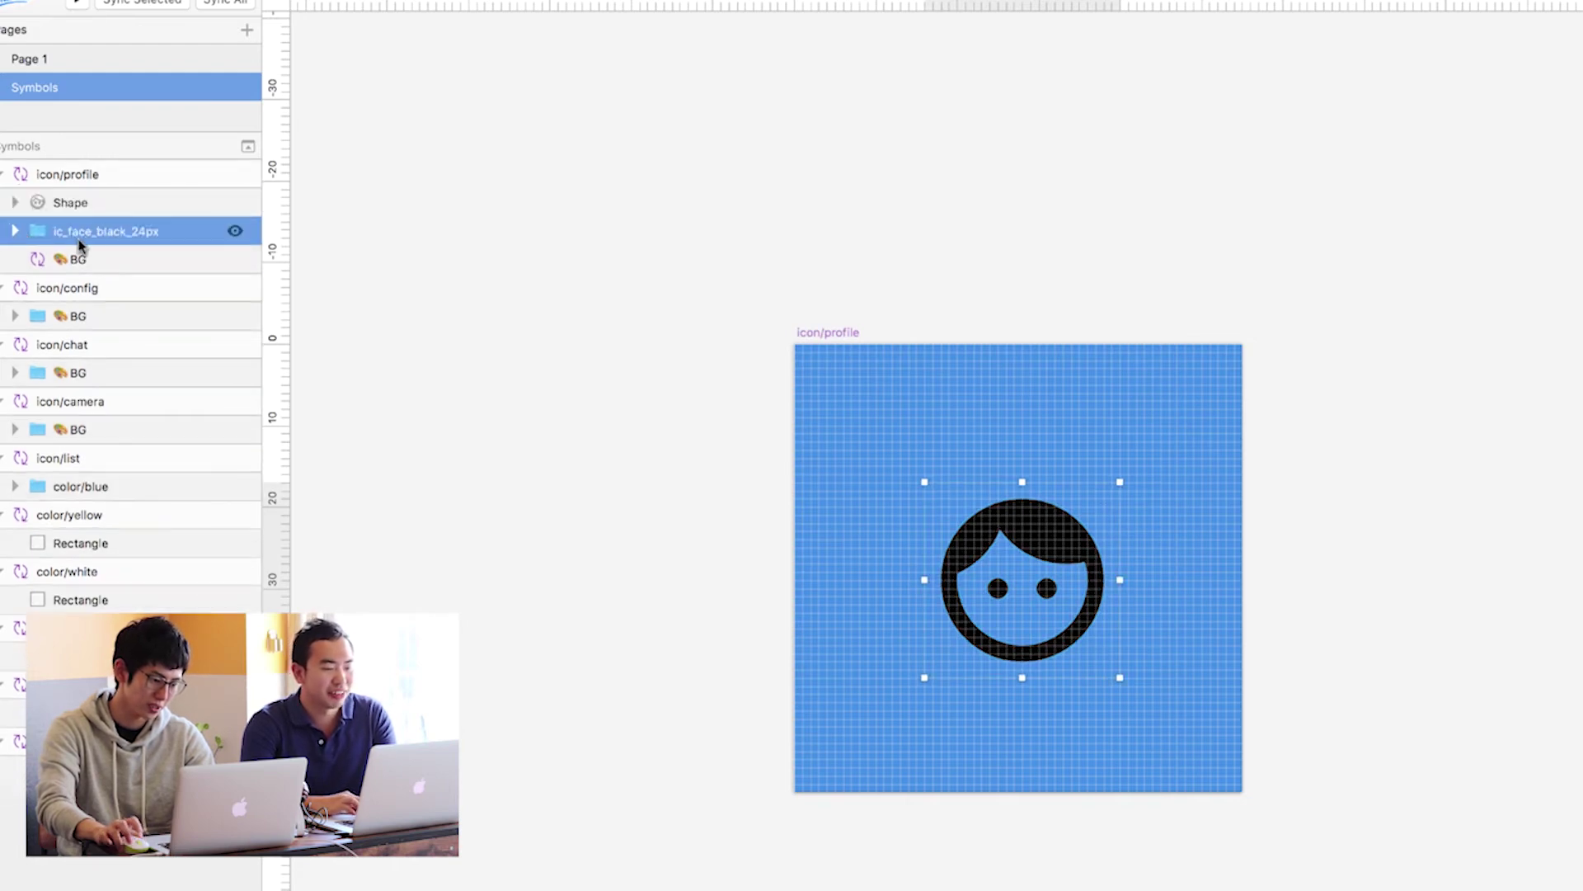
key("Delete")
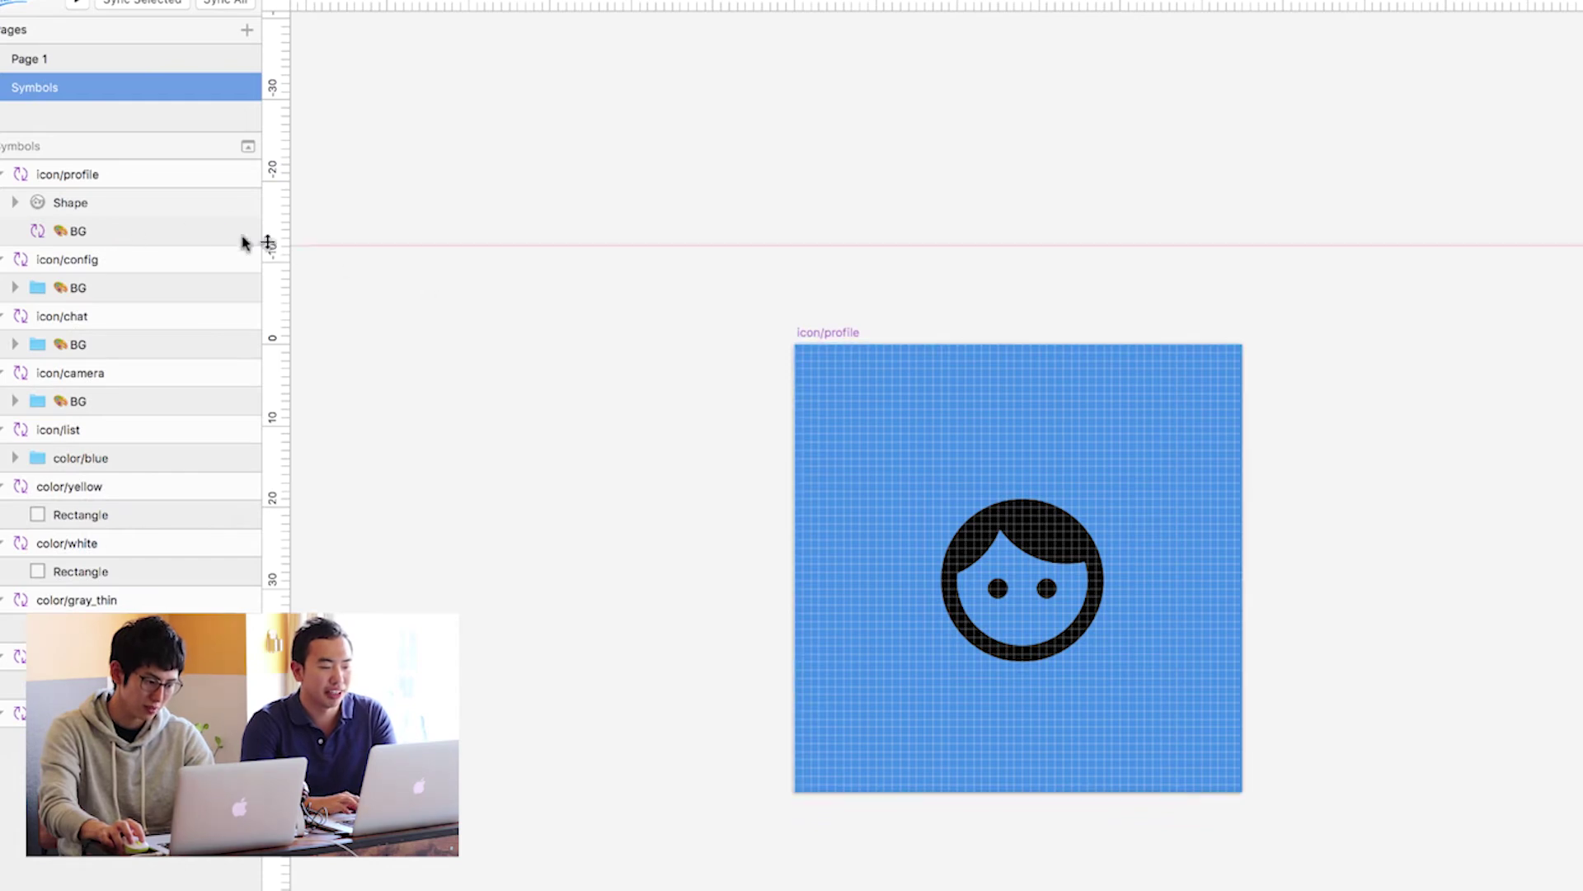
- Set the face width to 30, centre it, and mask the BG with it
left_click(176, 207)
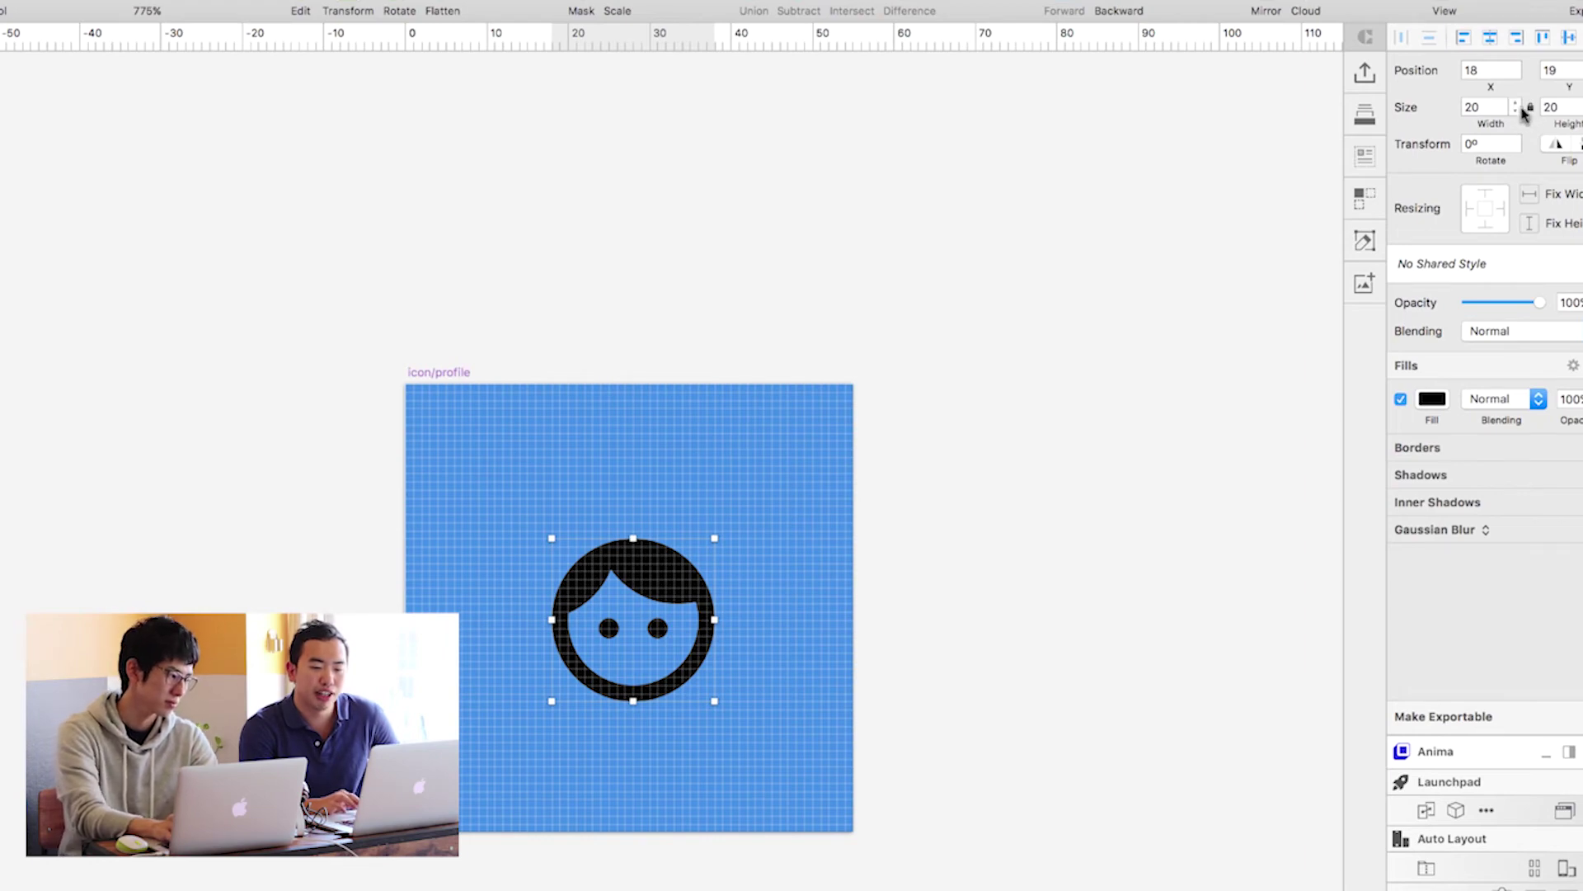
left_click(1492, 109)
double_click(1491, 107)
type("30")
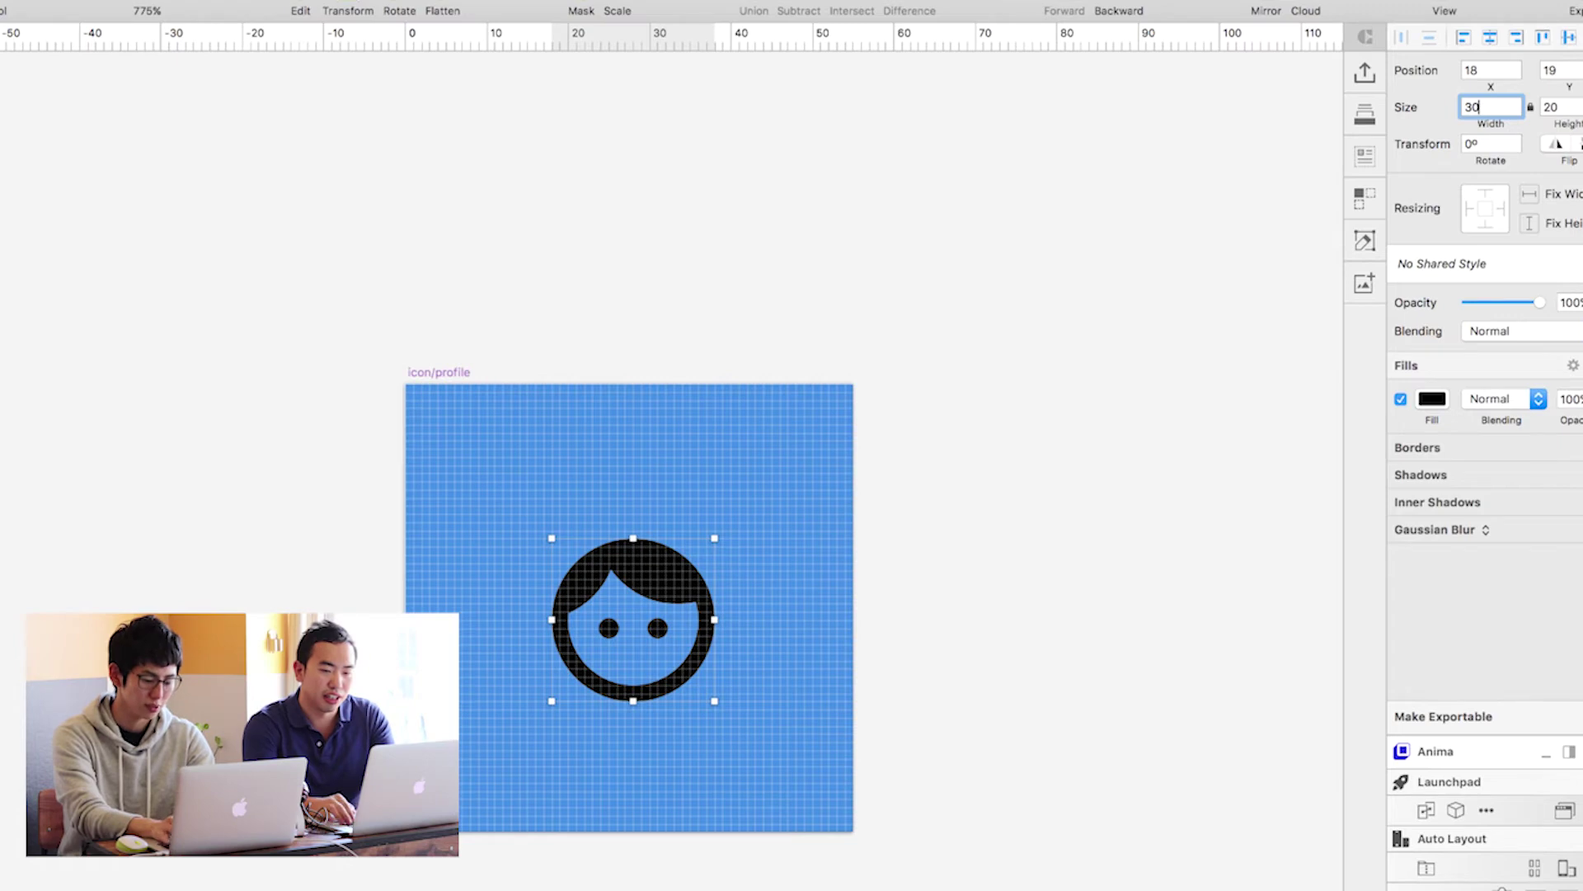
key("Return")
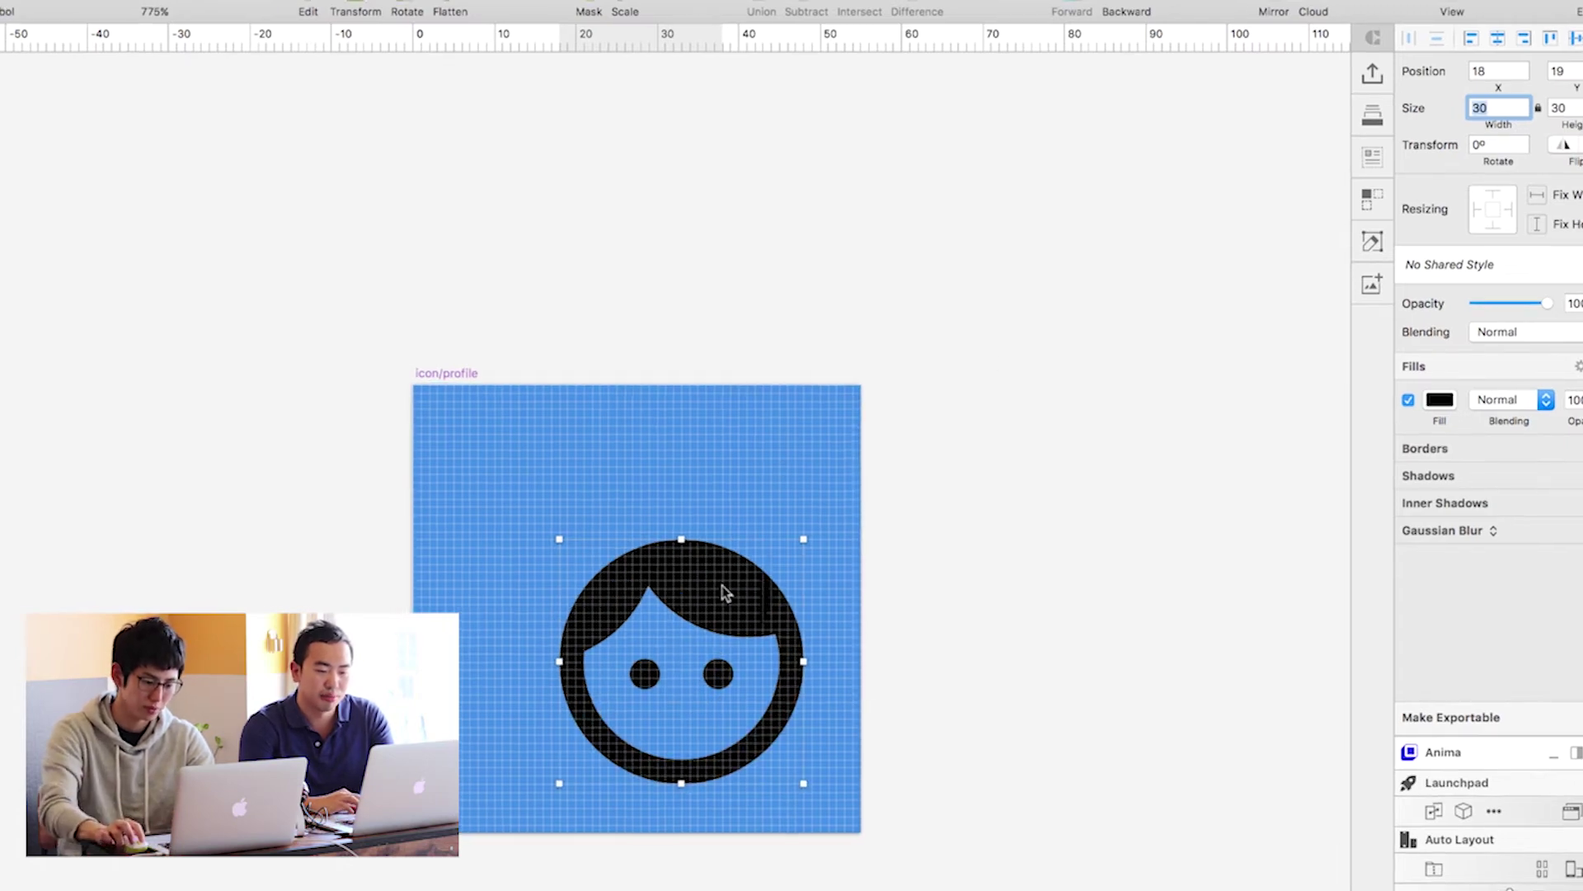
left_click_drag(939, 587, 1064, 577)
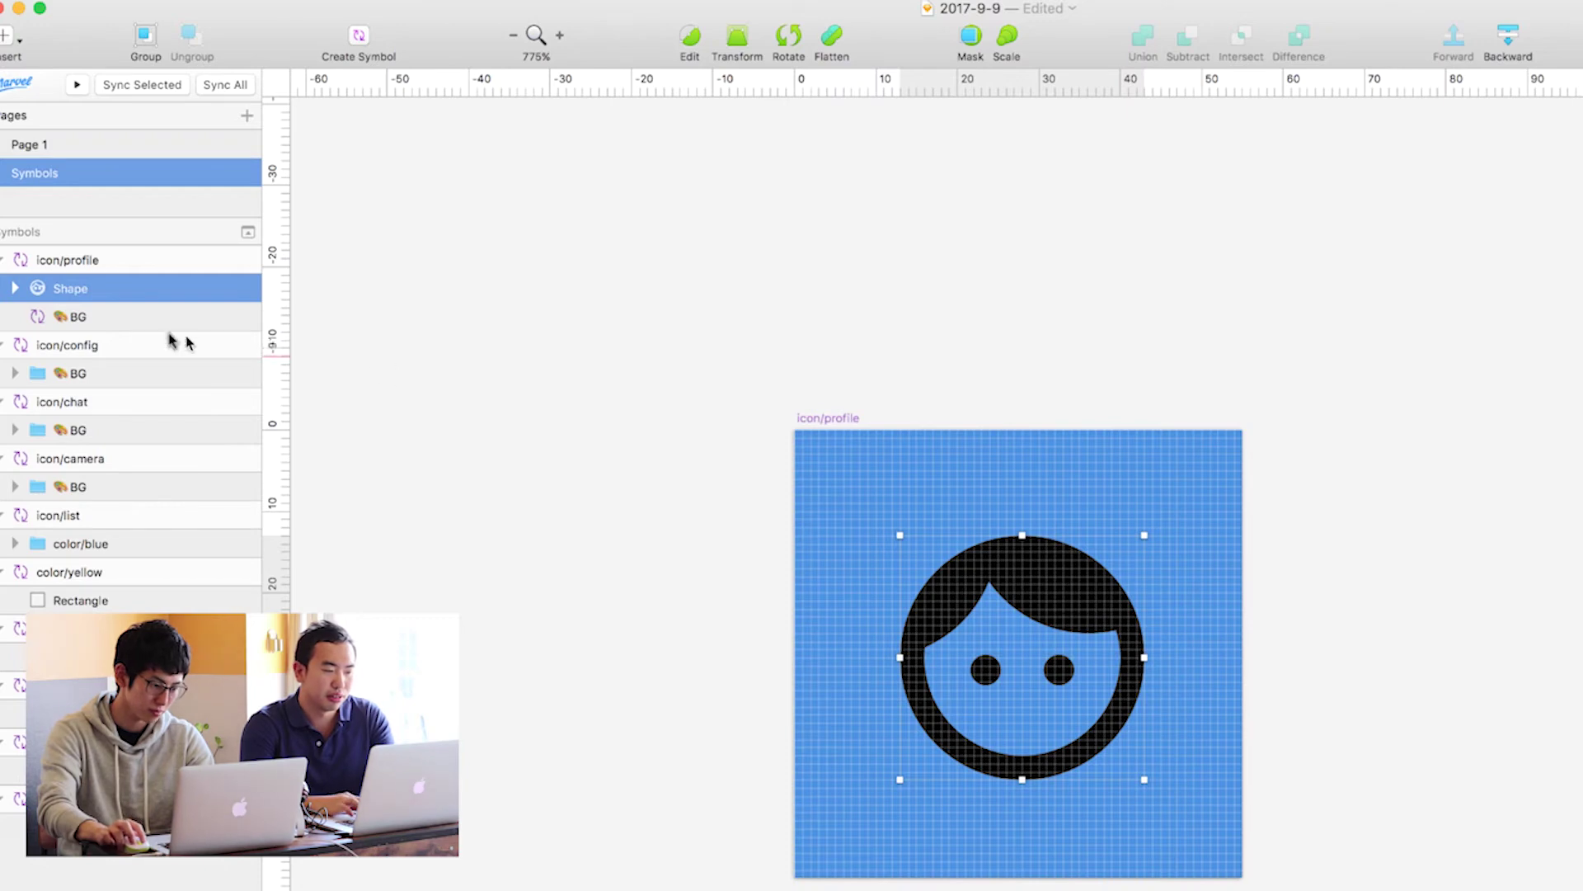
left_click(116, 322, "shift")
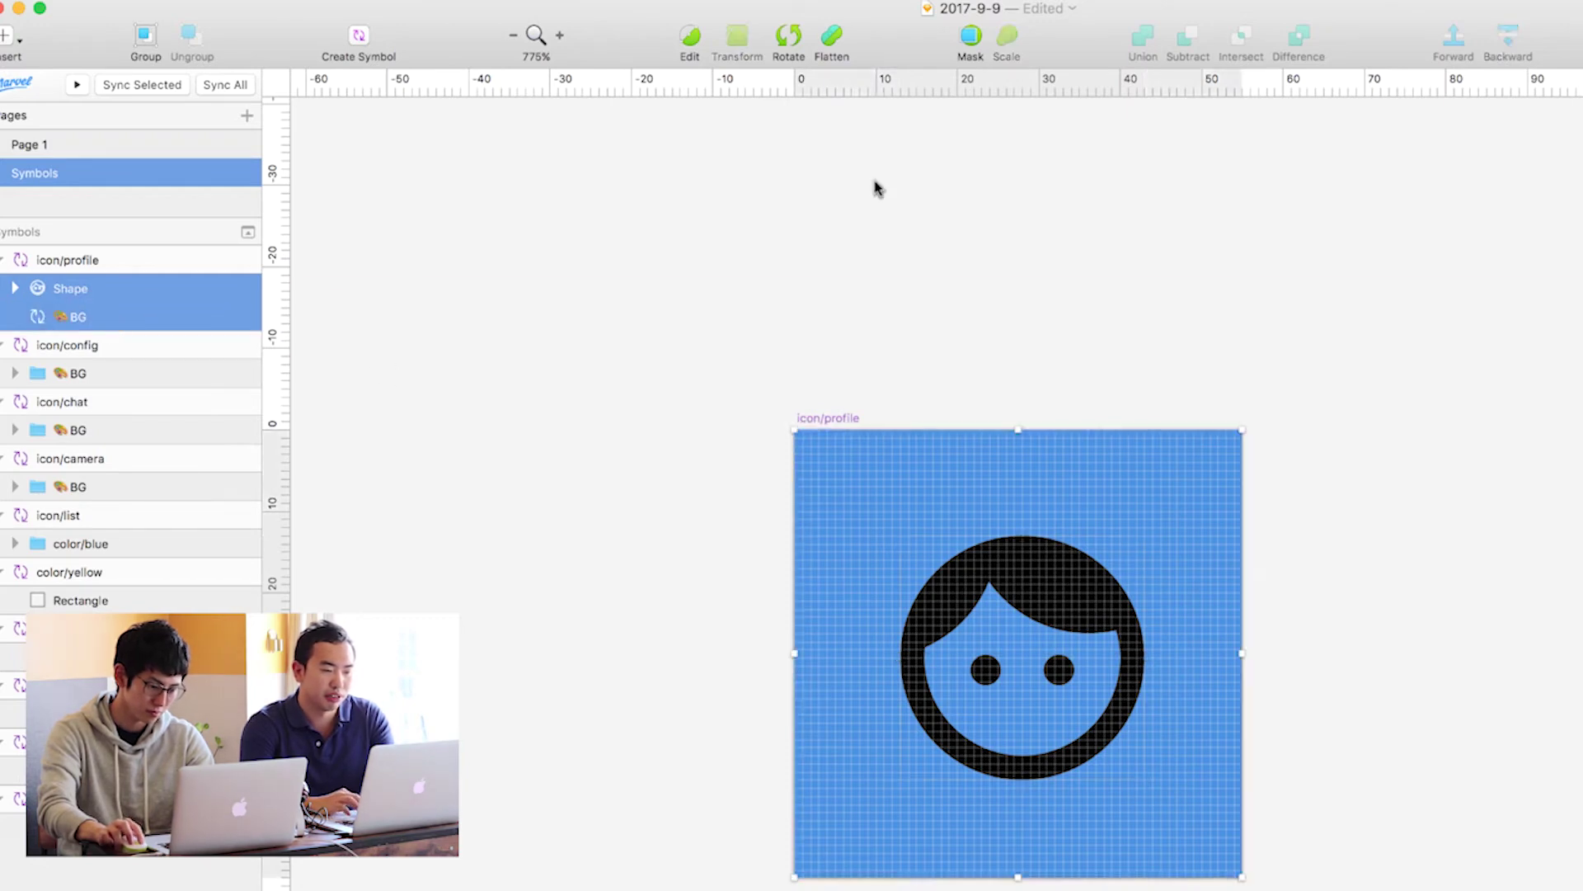
left_click(970, 45)
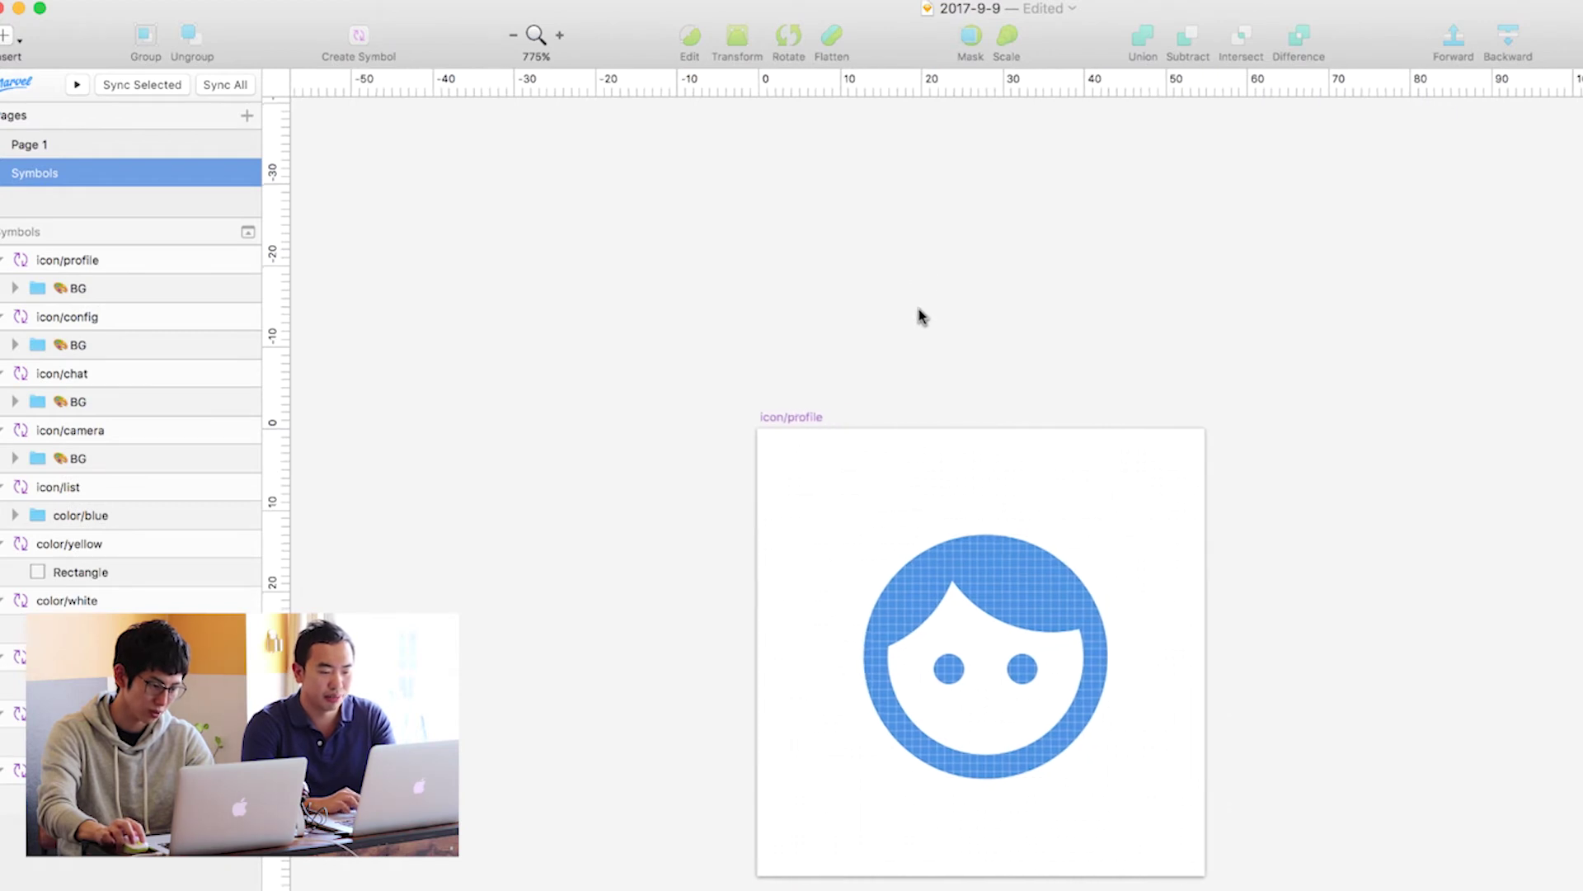
scroll(921, 316, "down", 5)
left_click(825, 375)
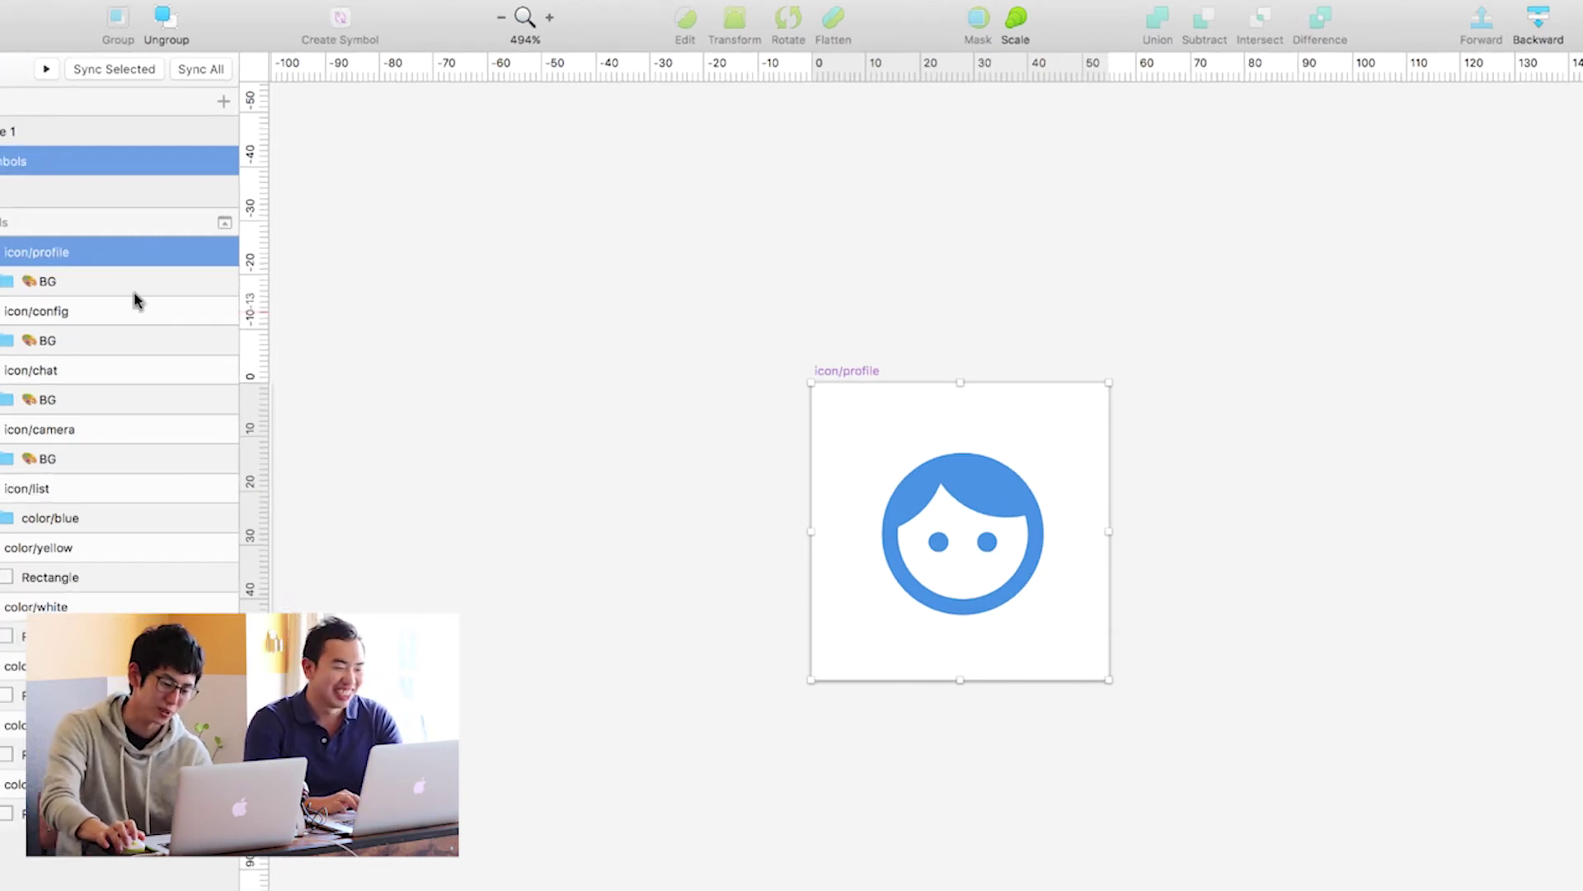
left_click(2, 251)
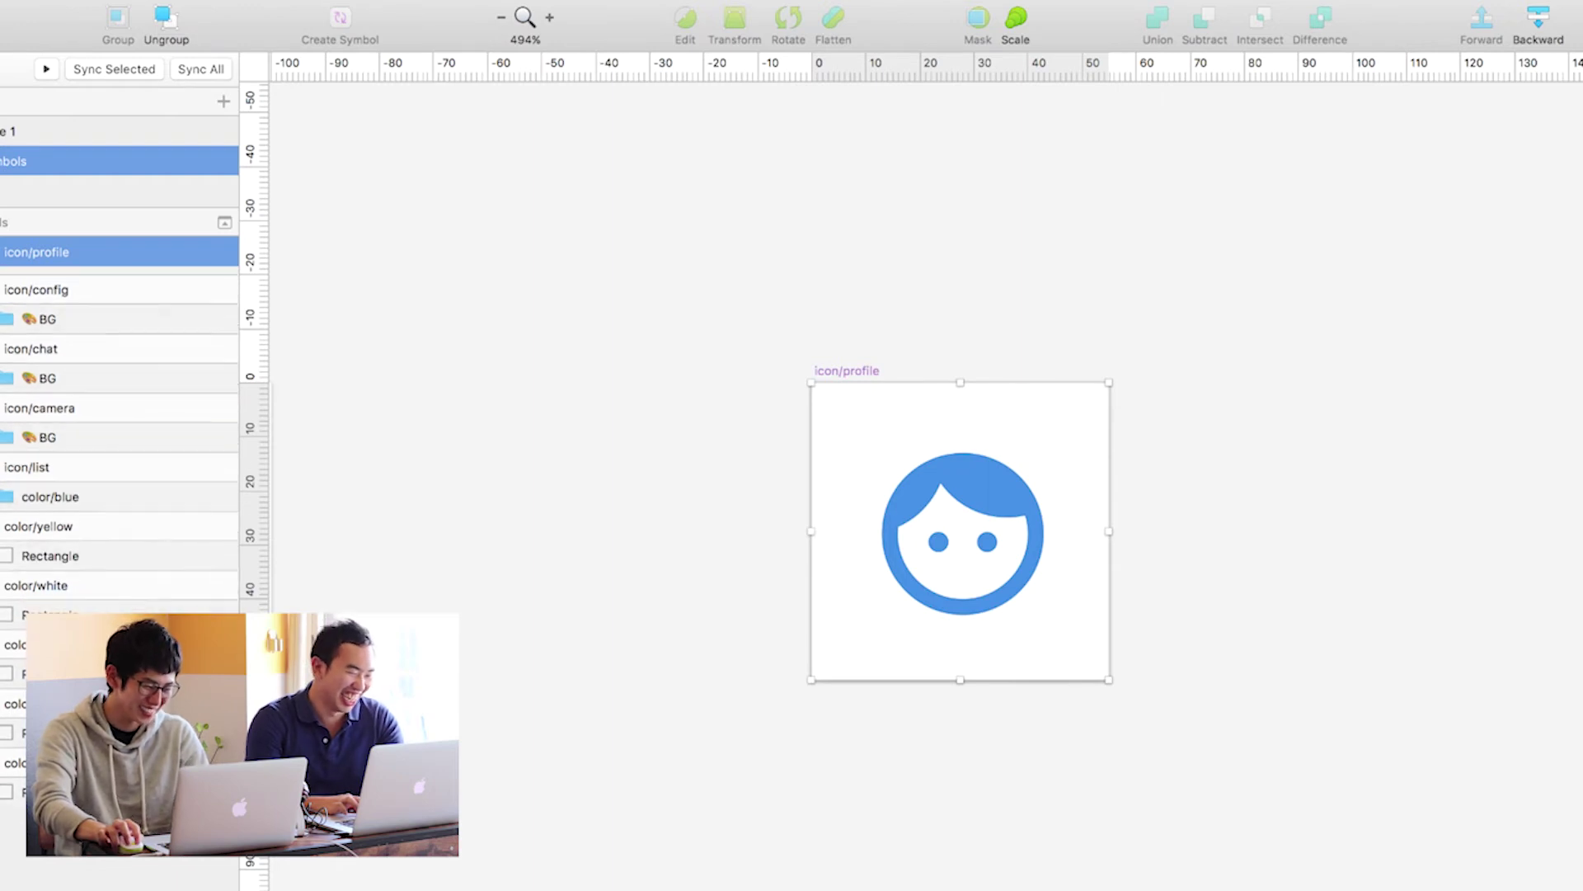
left_click(3, 251)
left_click(3, 252)
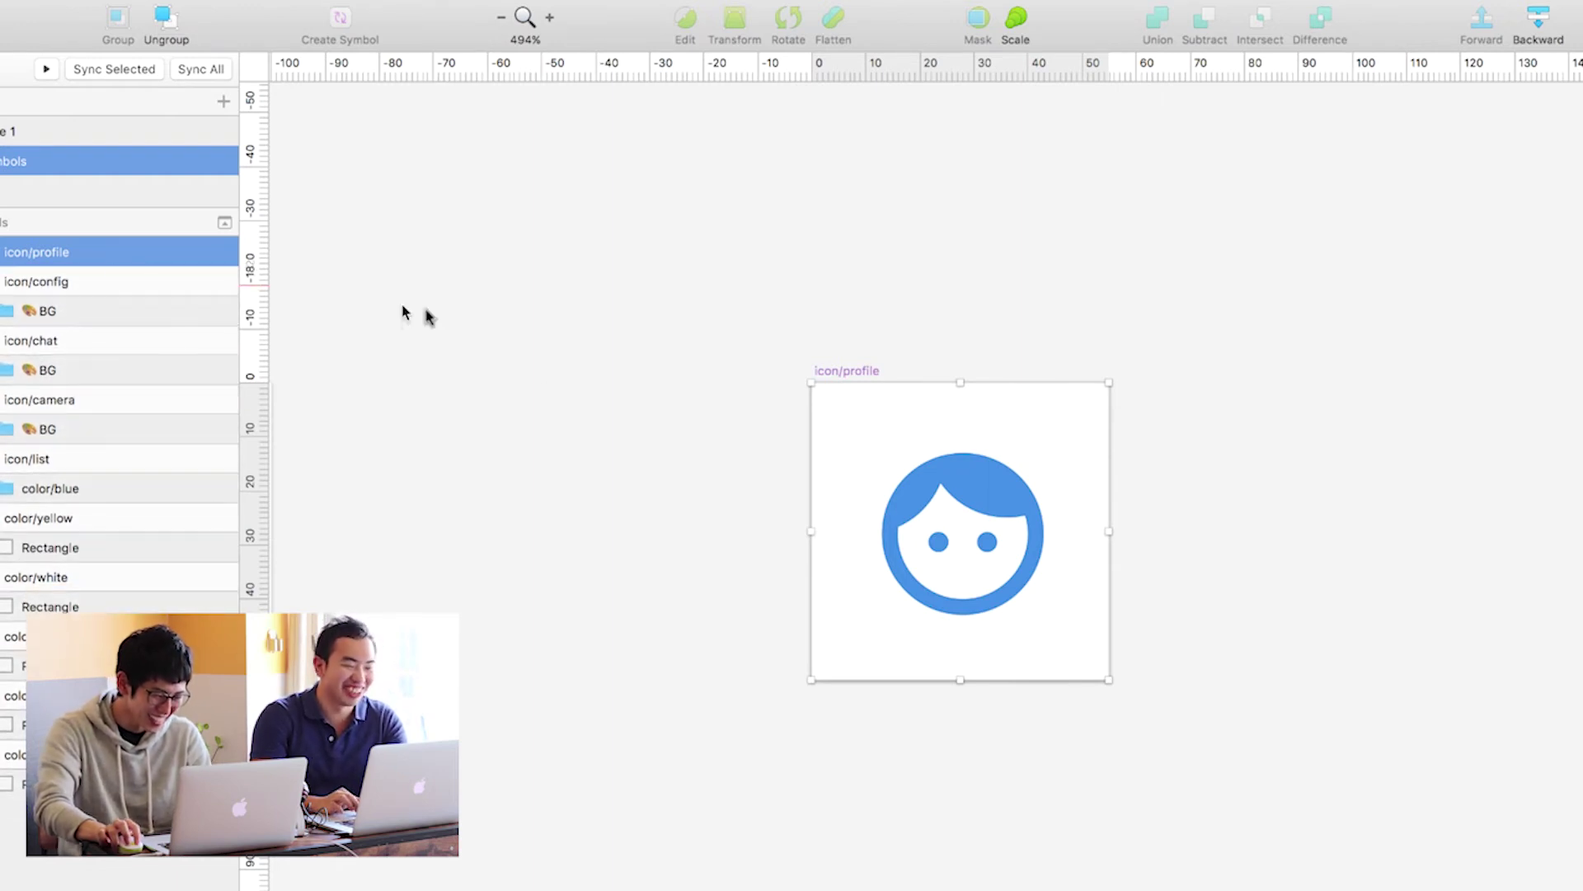
left_click(834, 347)
left_click(834, 375)
left_click(743, 363)
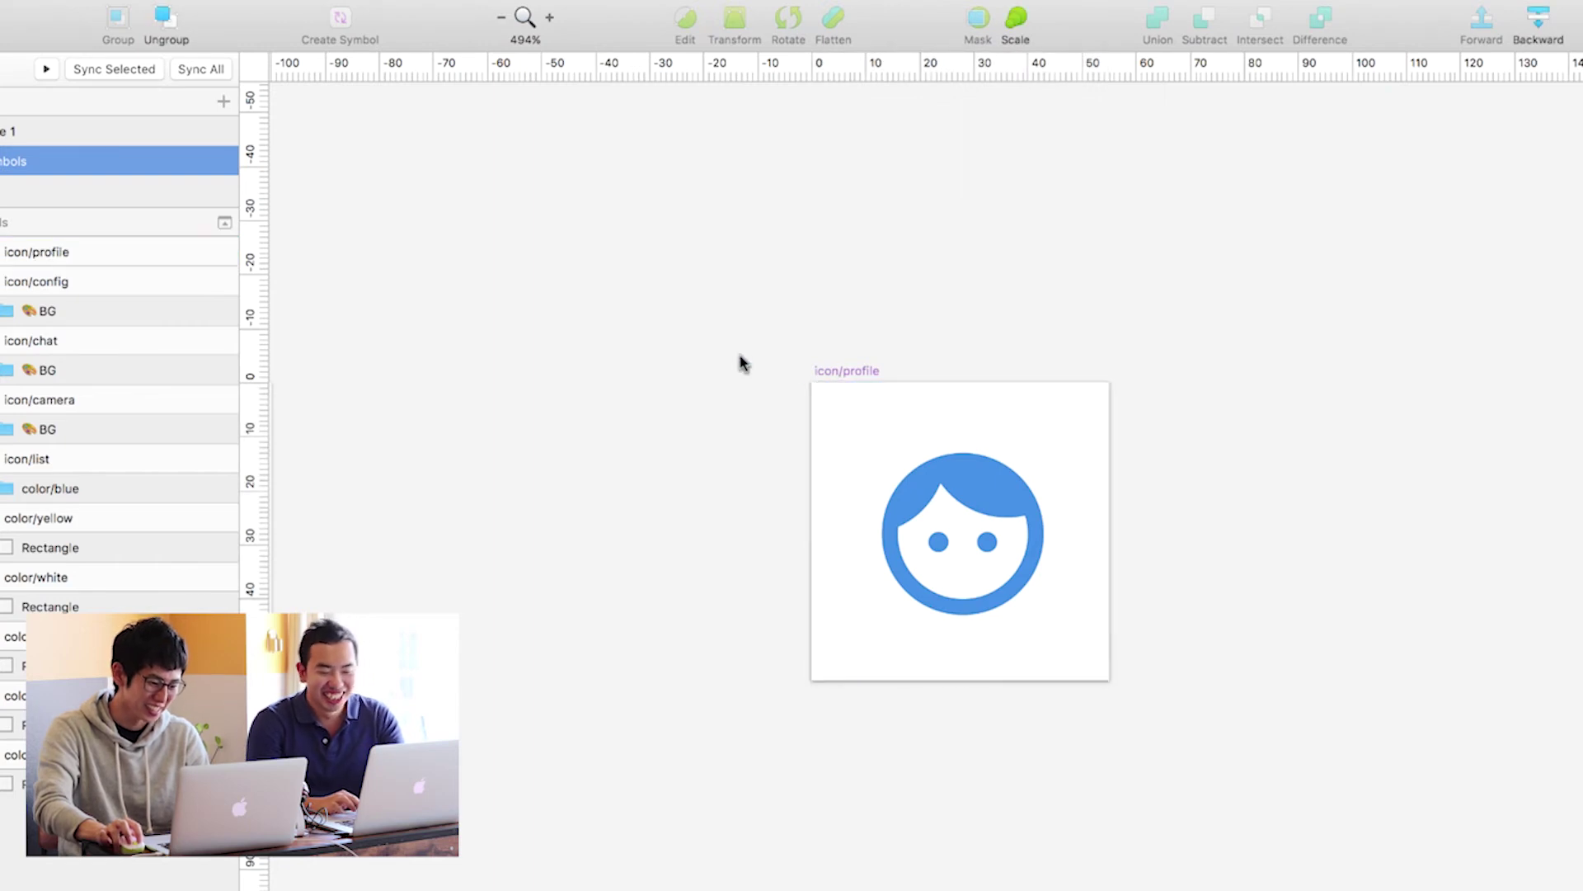
left_click(830, 376)
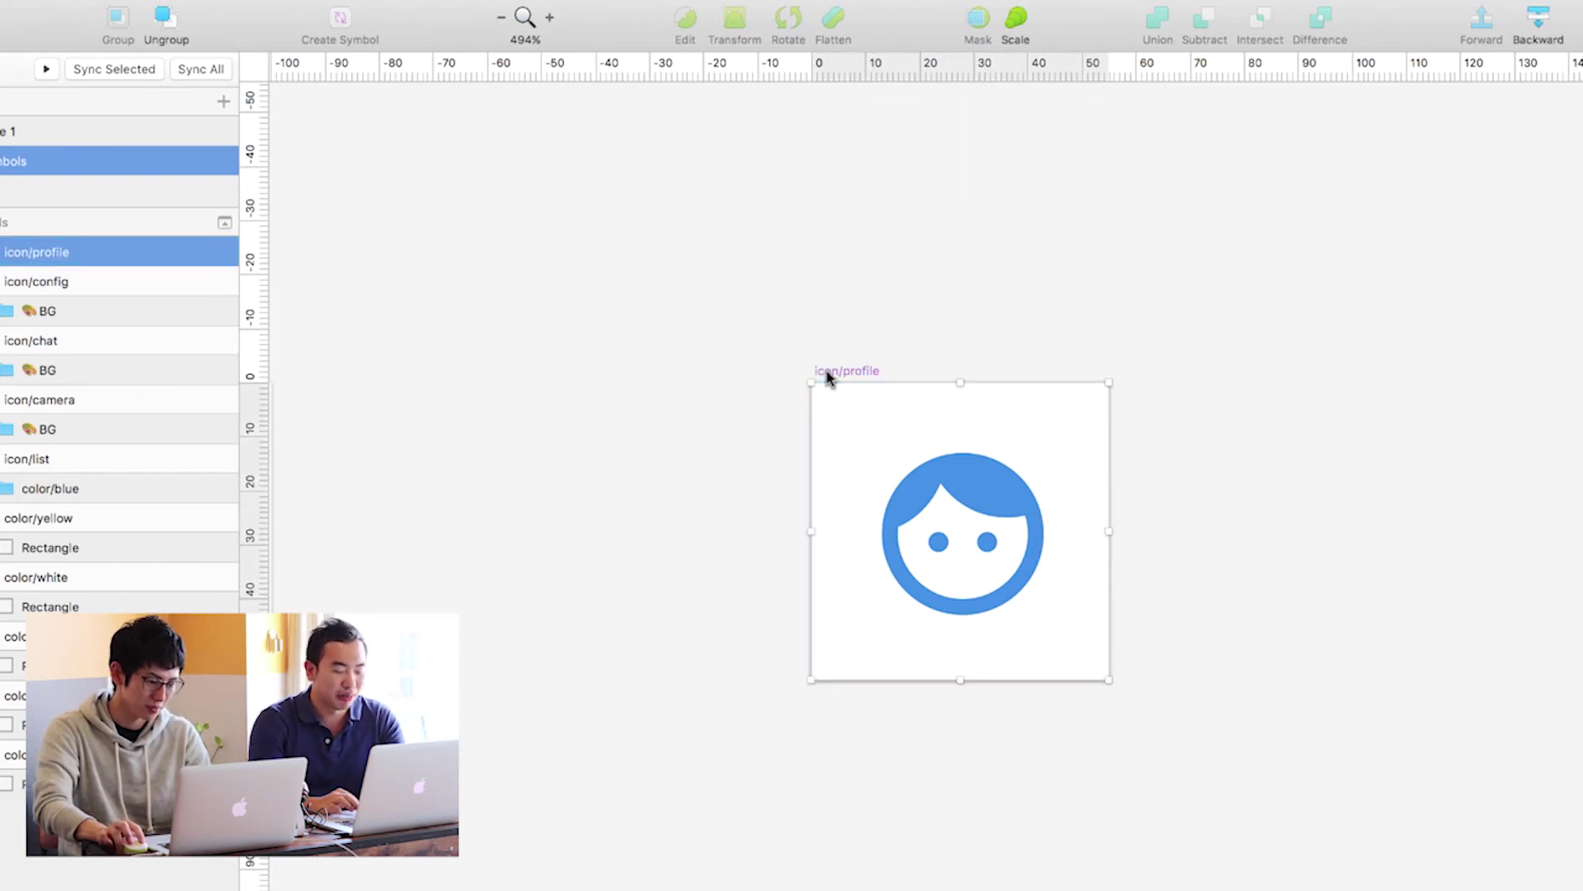
- Duplicate the icon/profile artboard and rename the copy icon/search
key("super+d")
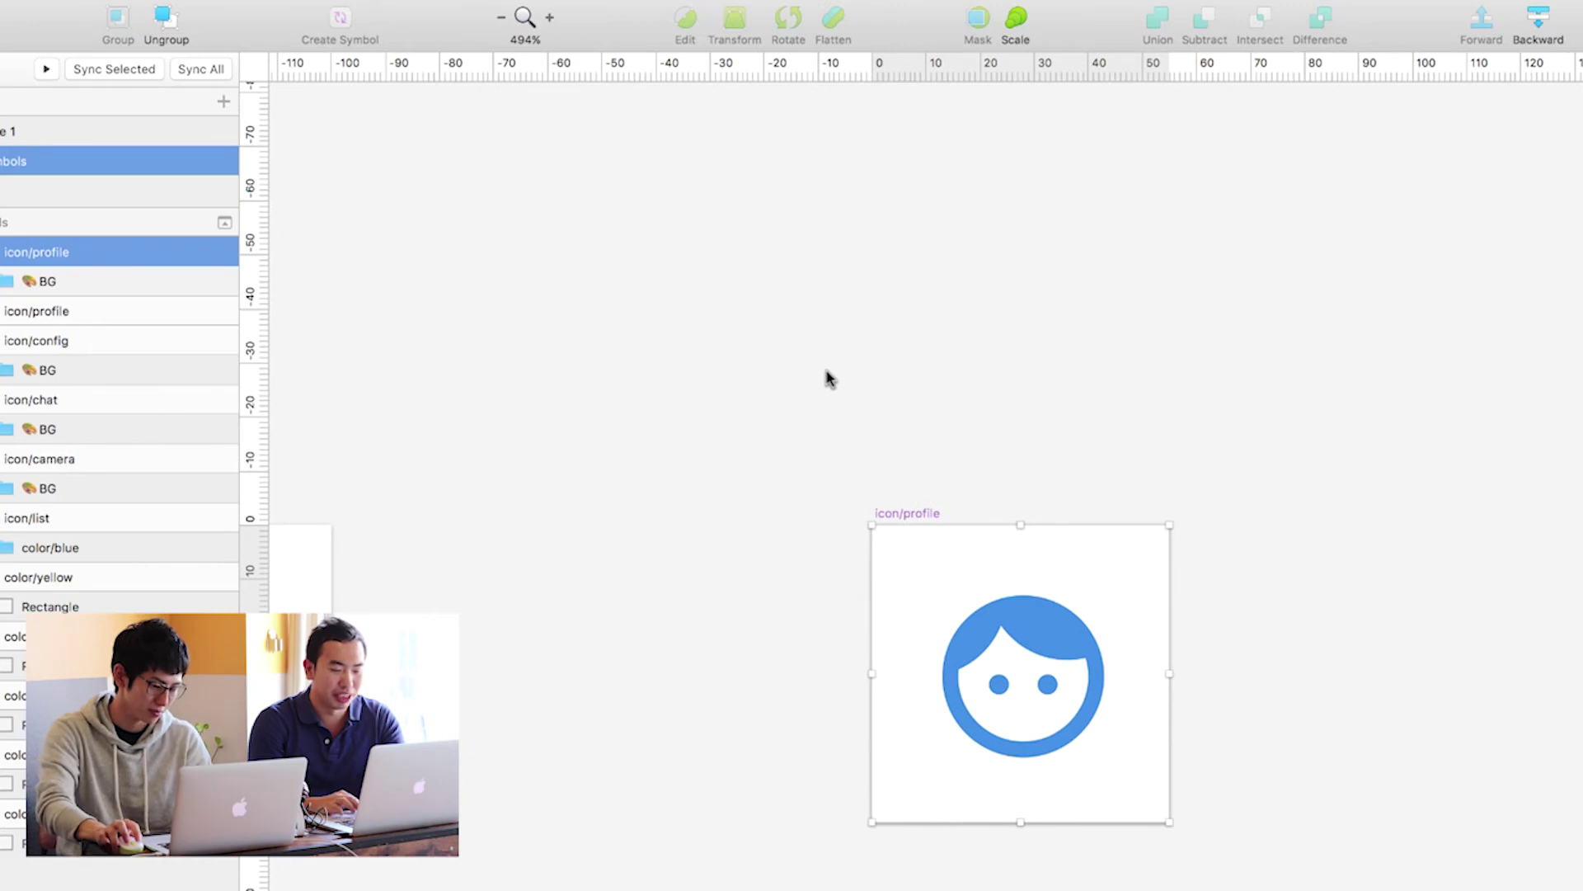
left_click(872, 470)
left_click(889, 513)
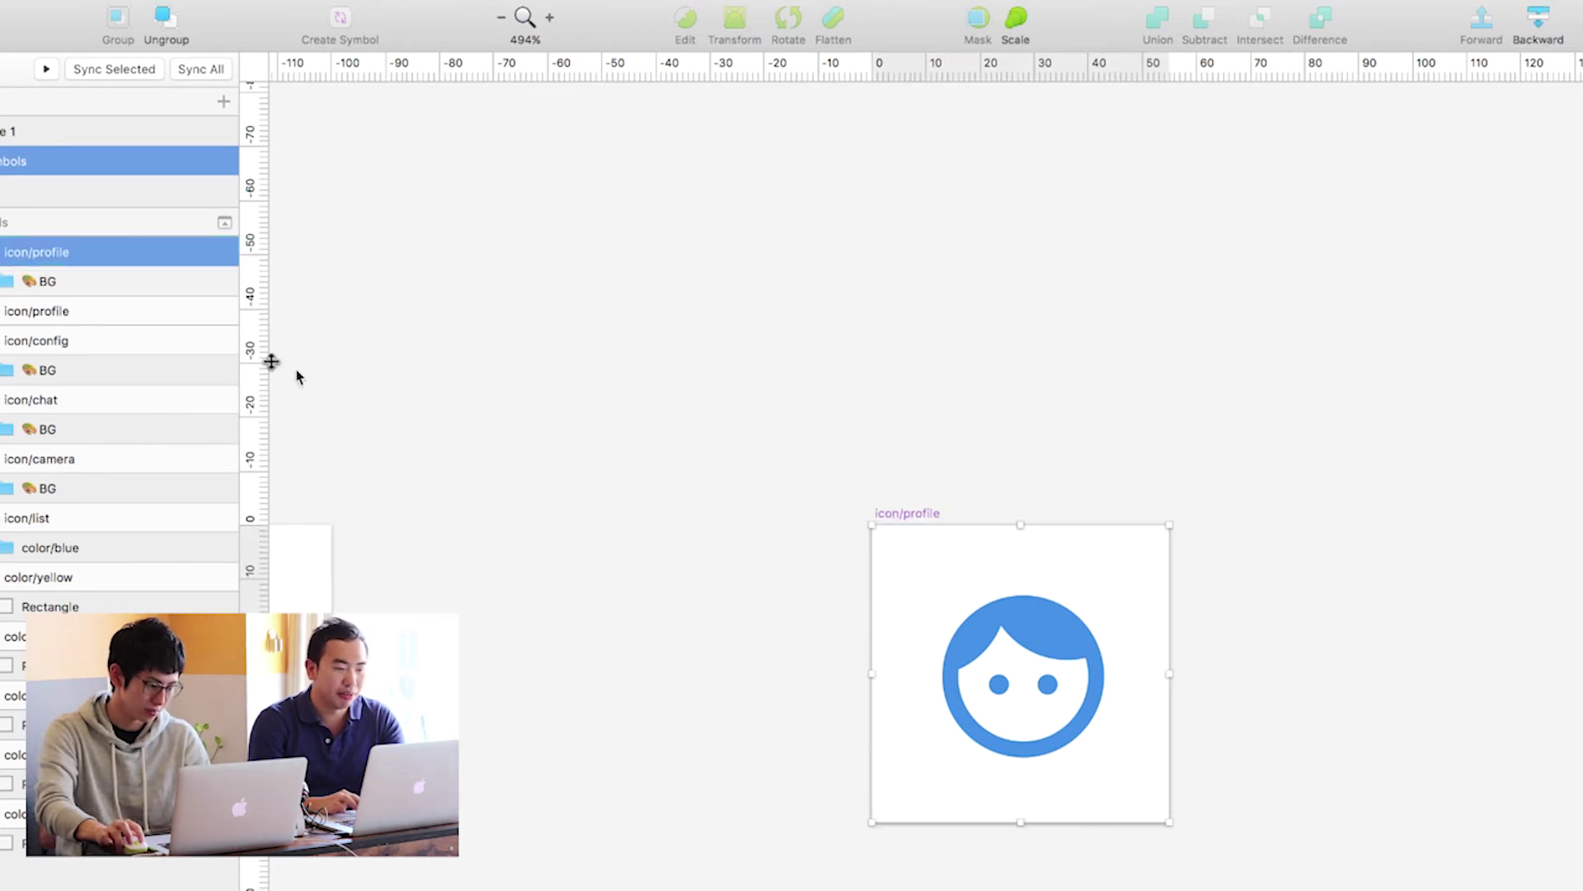
double_click(92, 253)
key("BackSpace")
key("BackSpace")
key("BackSpace")
type("sea")
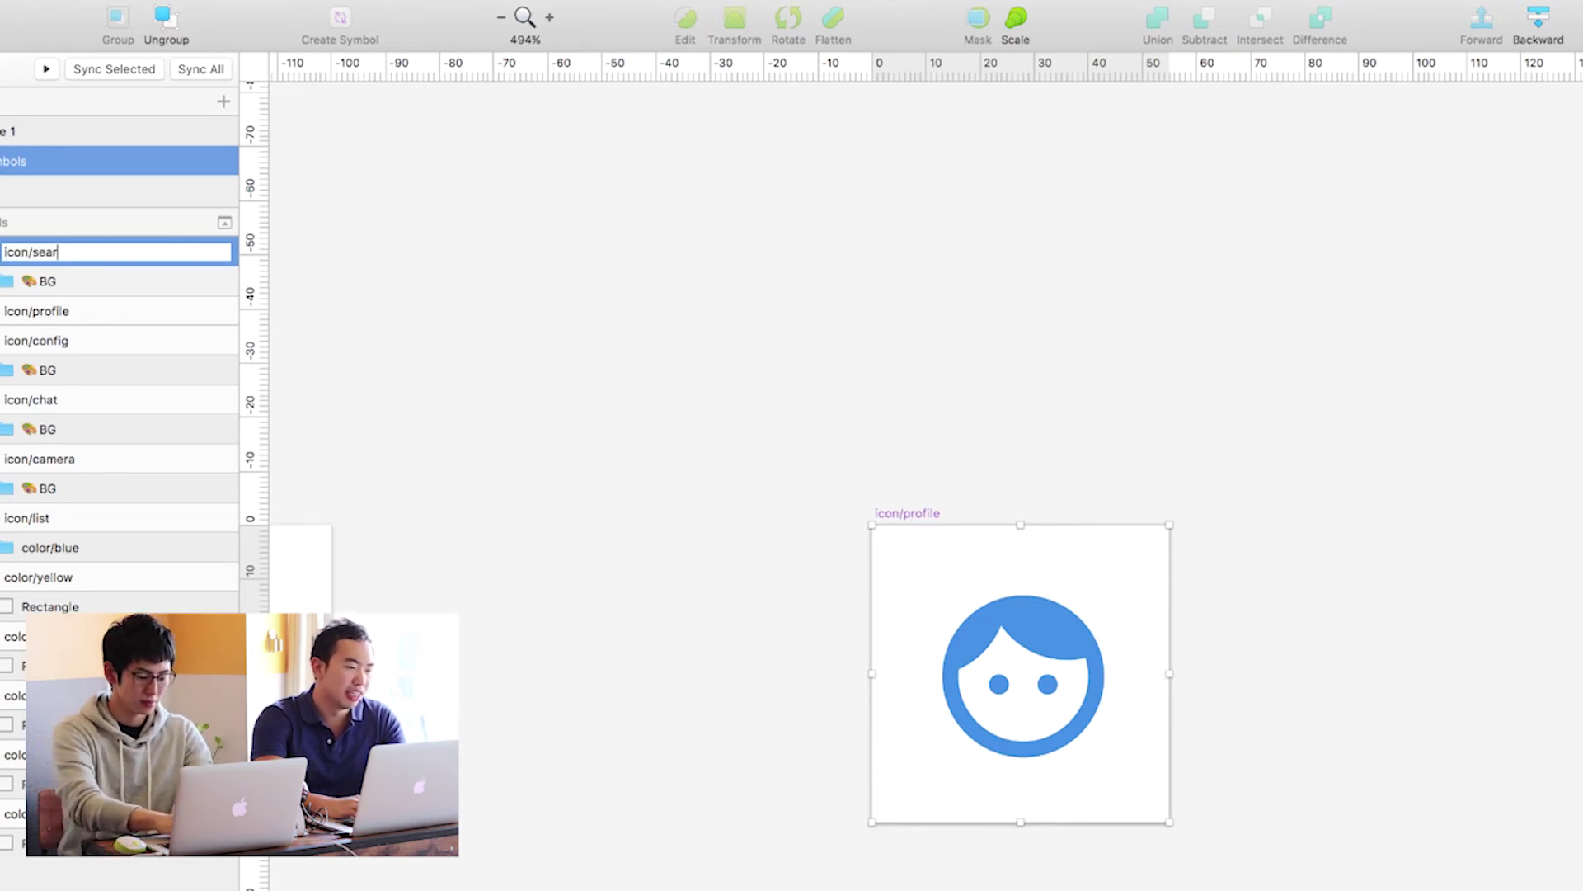
type("ch")
key("Return")
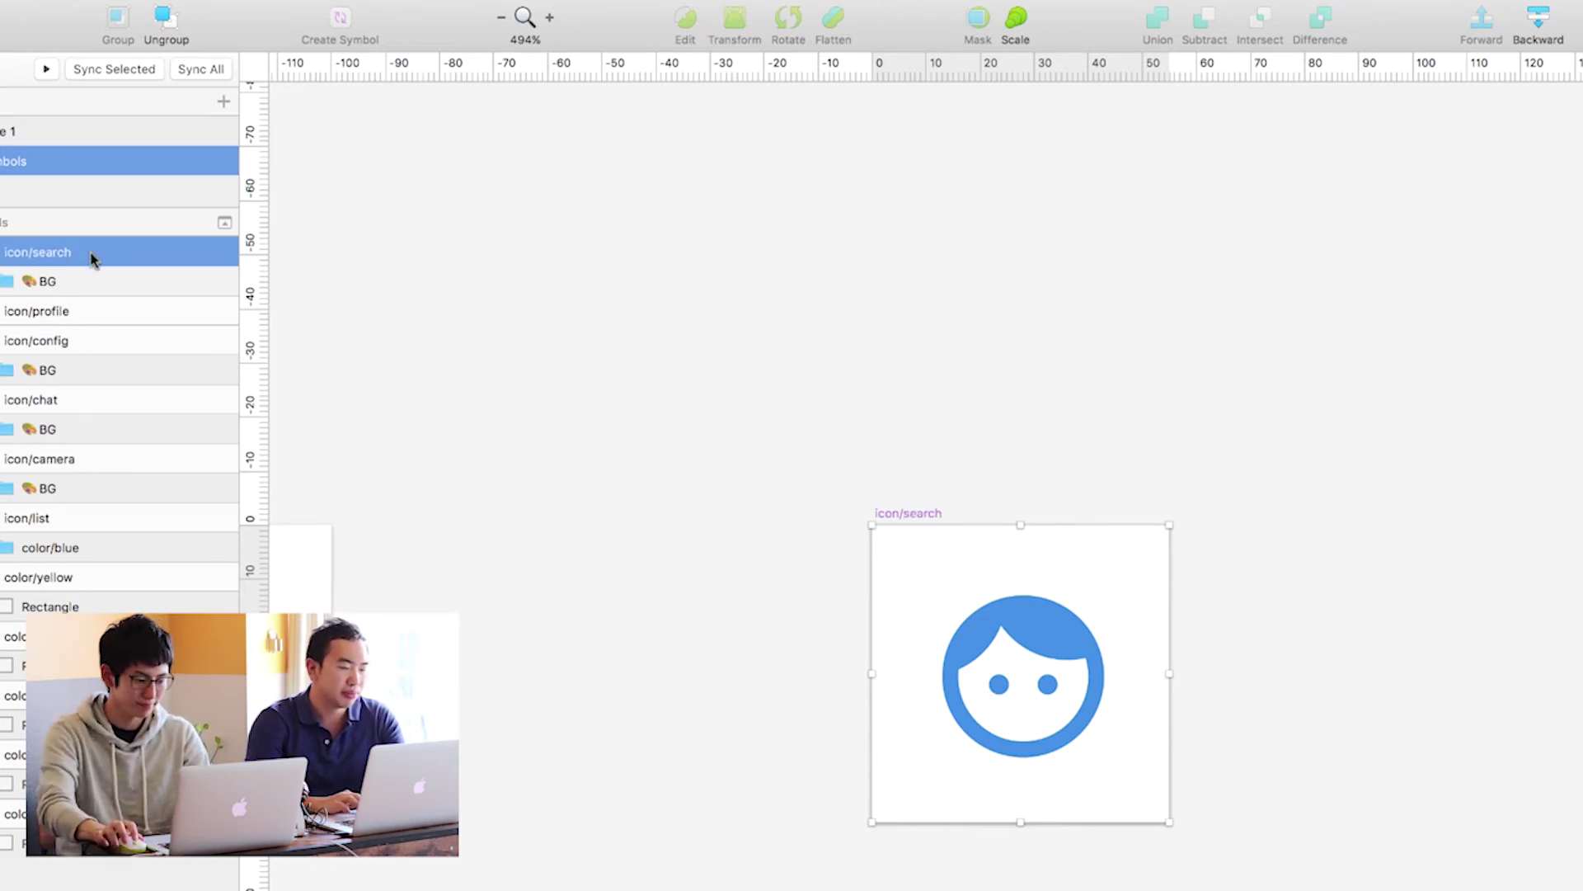
- Lift BG out of the face mask group to restore a plain blue tile
left_click(52, 310)
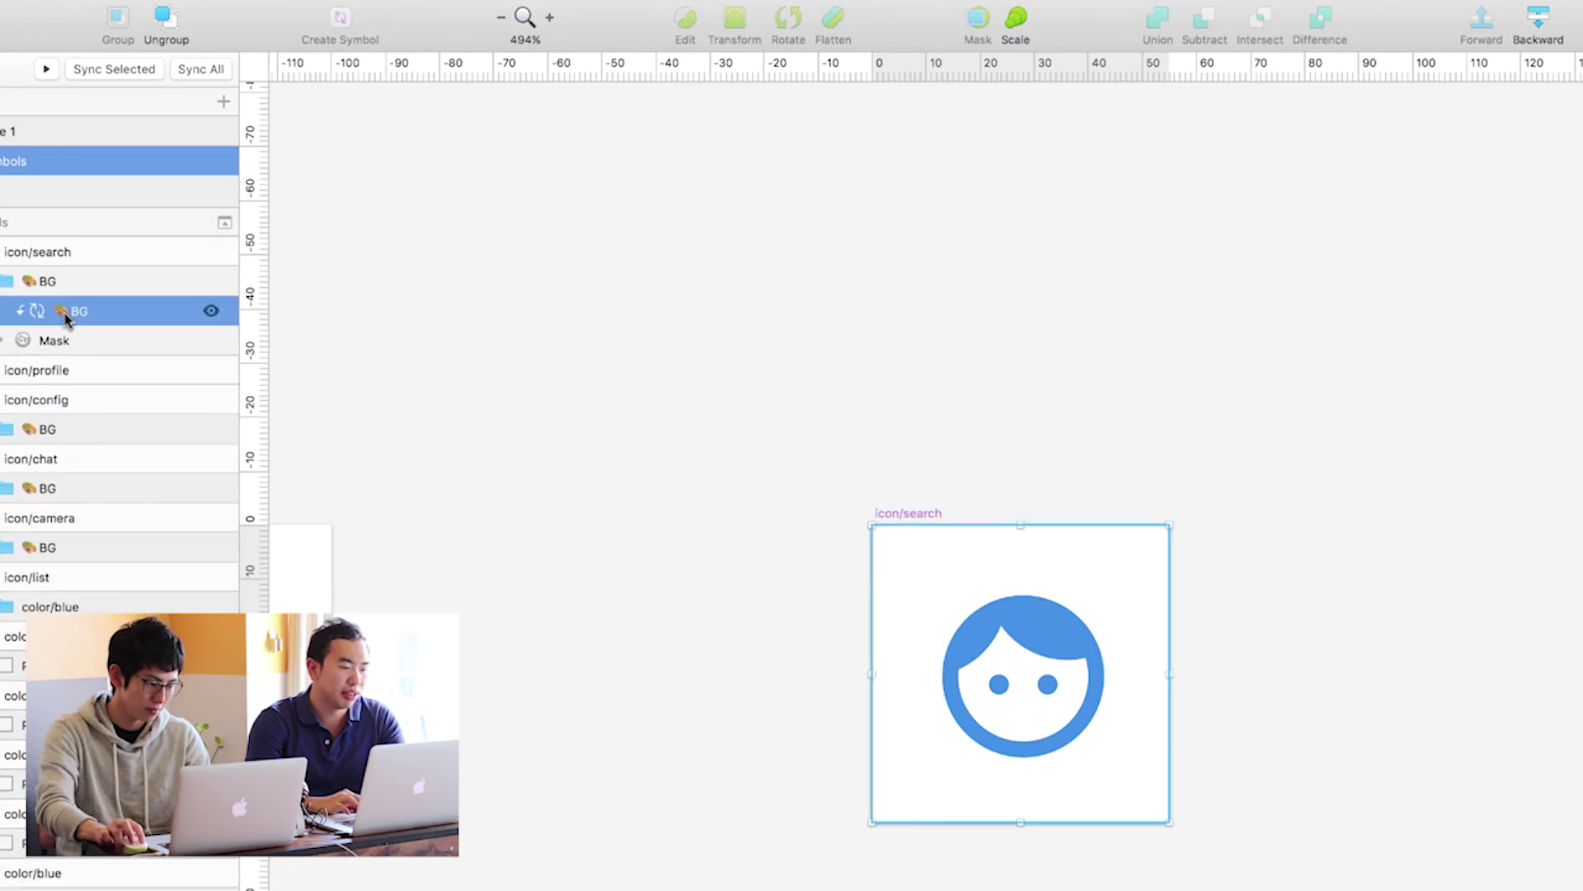
left_click_drag(53, 310, 55, 272)
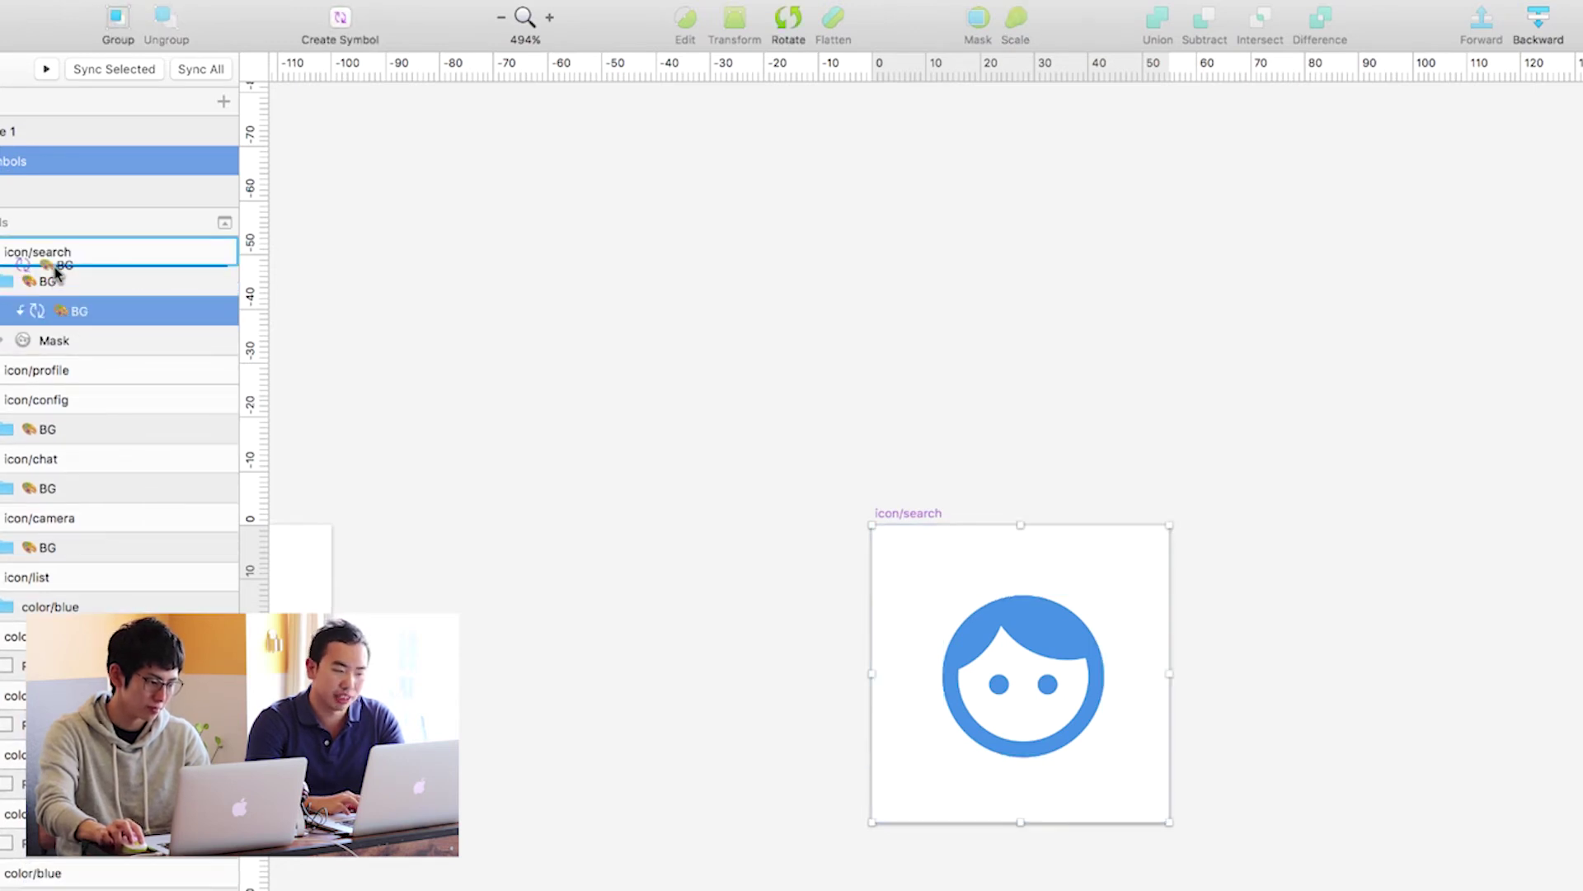
left_click(54, 321)
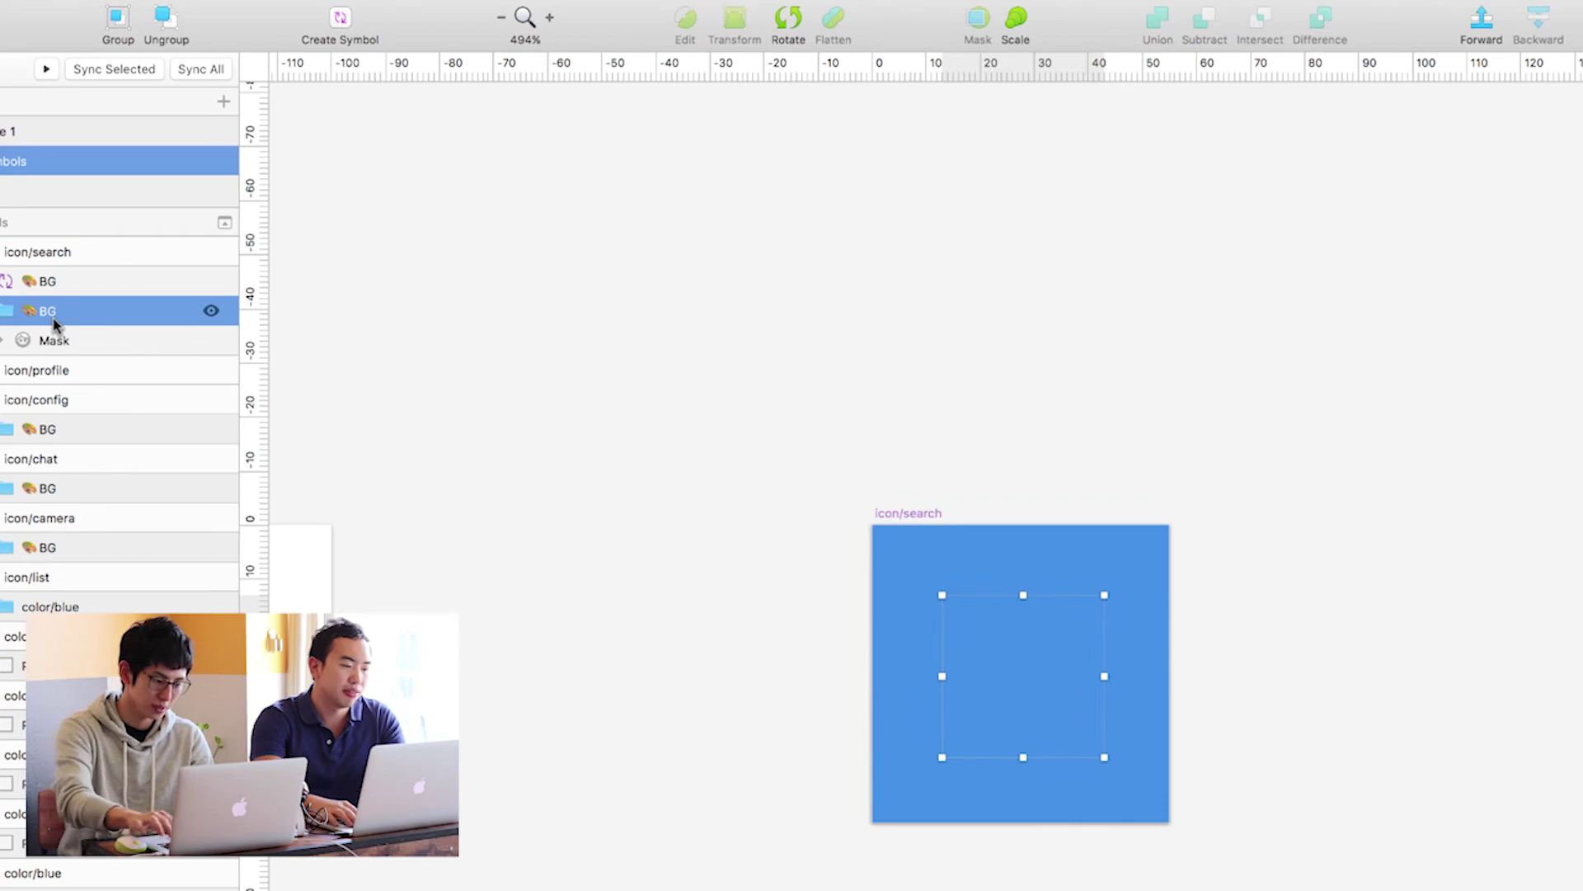
key("Escape")
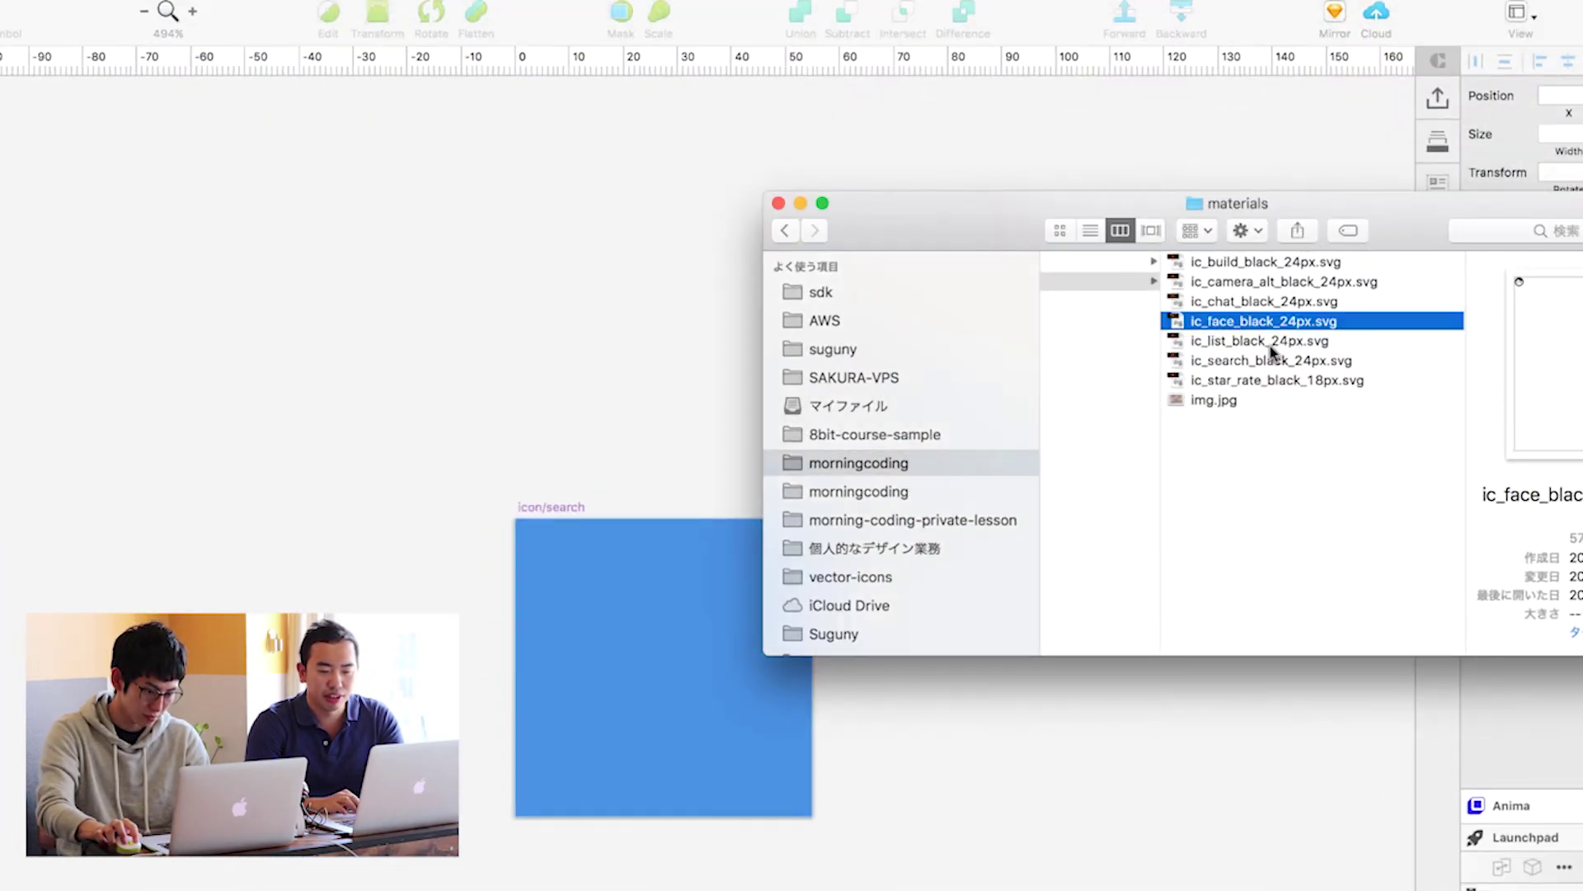
- Drag ic_search_black_24px.svg from Finder onto the icon/search artboard
left_click(1255, 364)
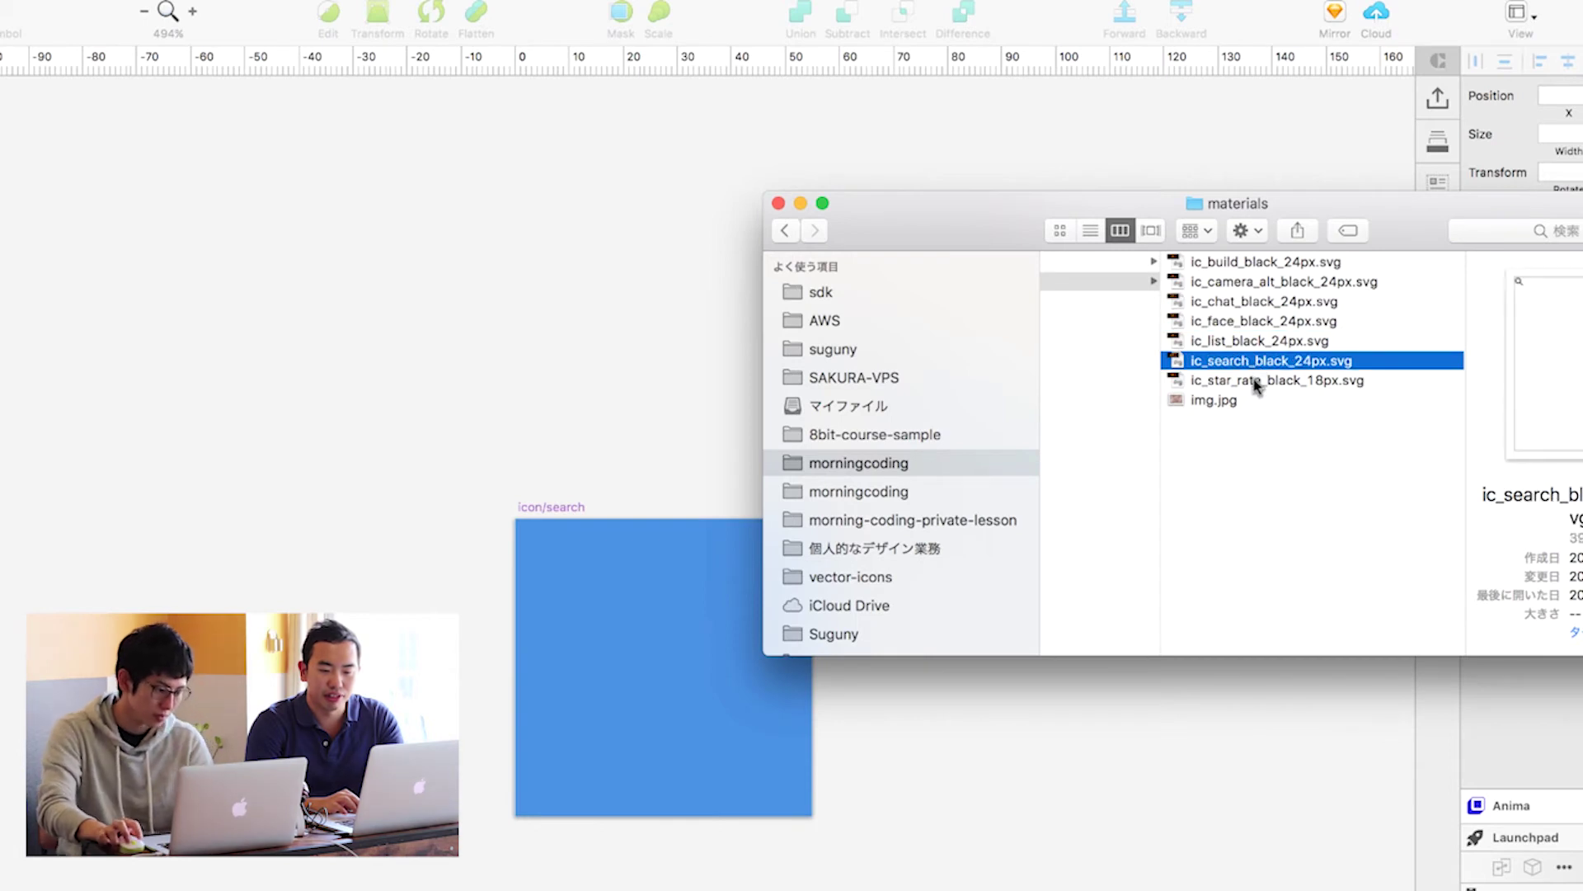
mouse_move(1253, 363)
left_mouse_down()
mouse_move(800, 507)
mouse_move(714, 600)
mouse_move(664, 695)
left_mouse_up()
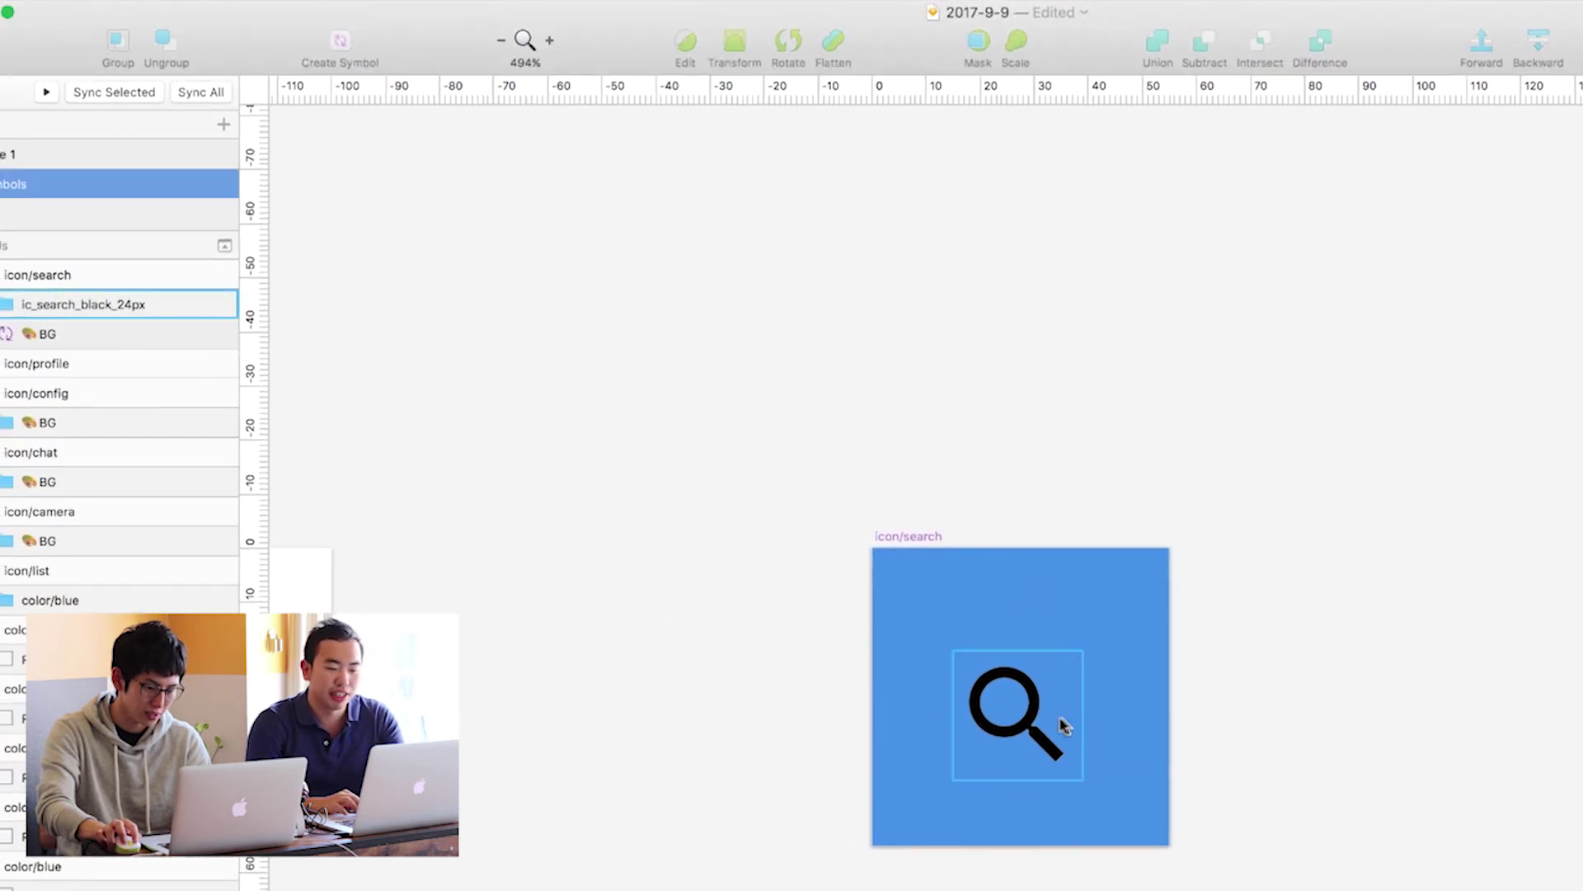
- Move the magnifier shape out of its imported group and delete the group
left_click_drag(1043, 732, 1044, 734)
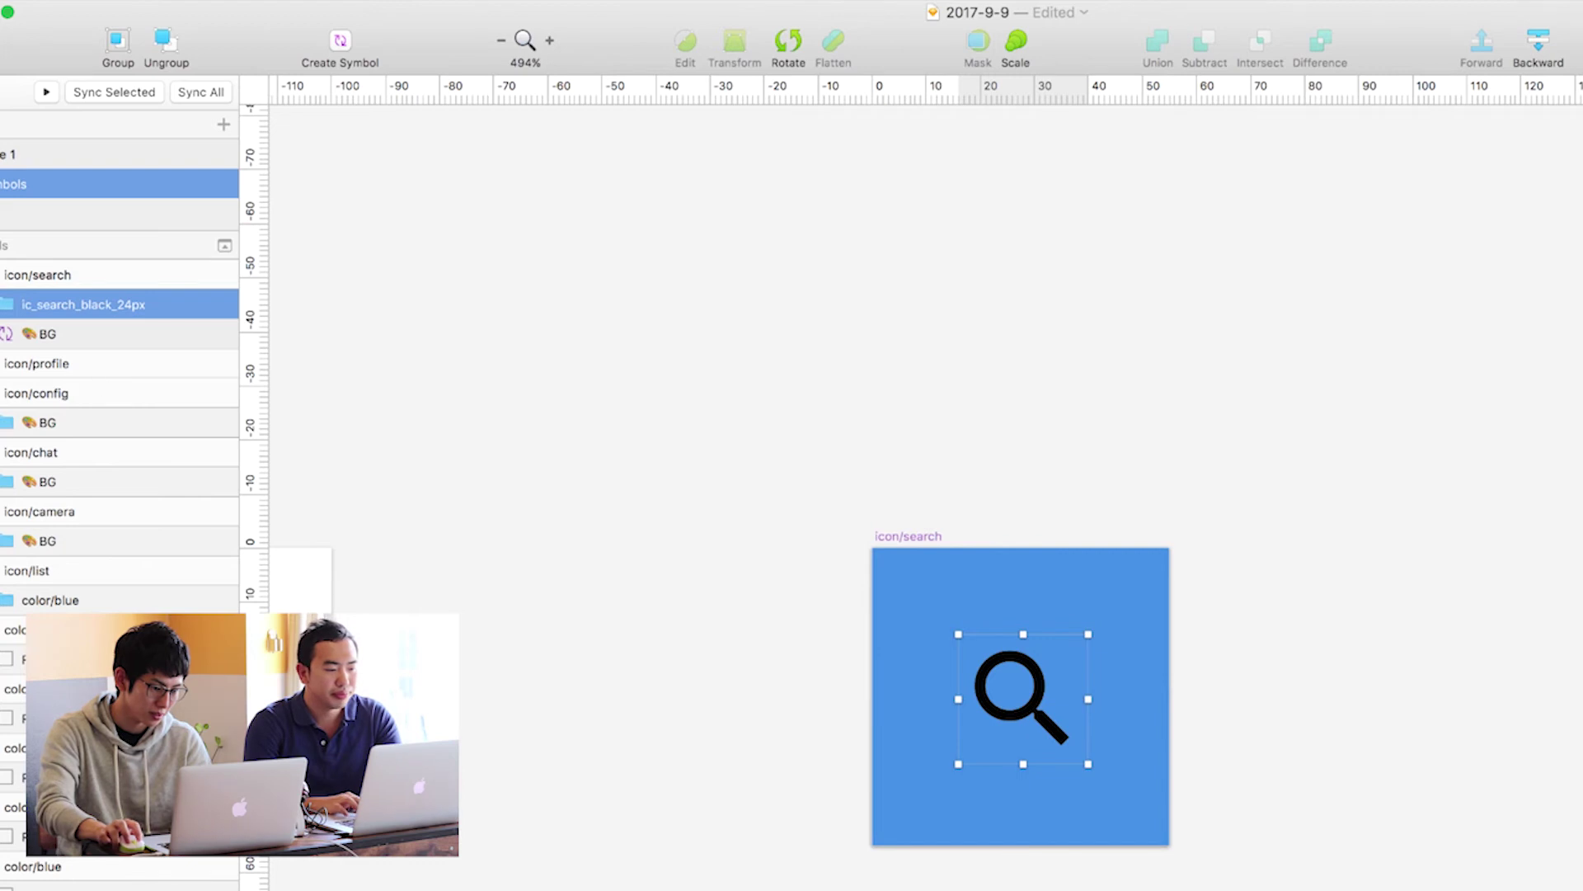
left_click(99, 334)
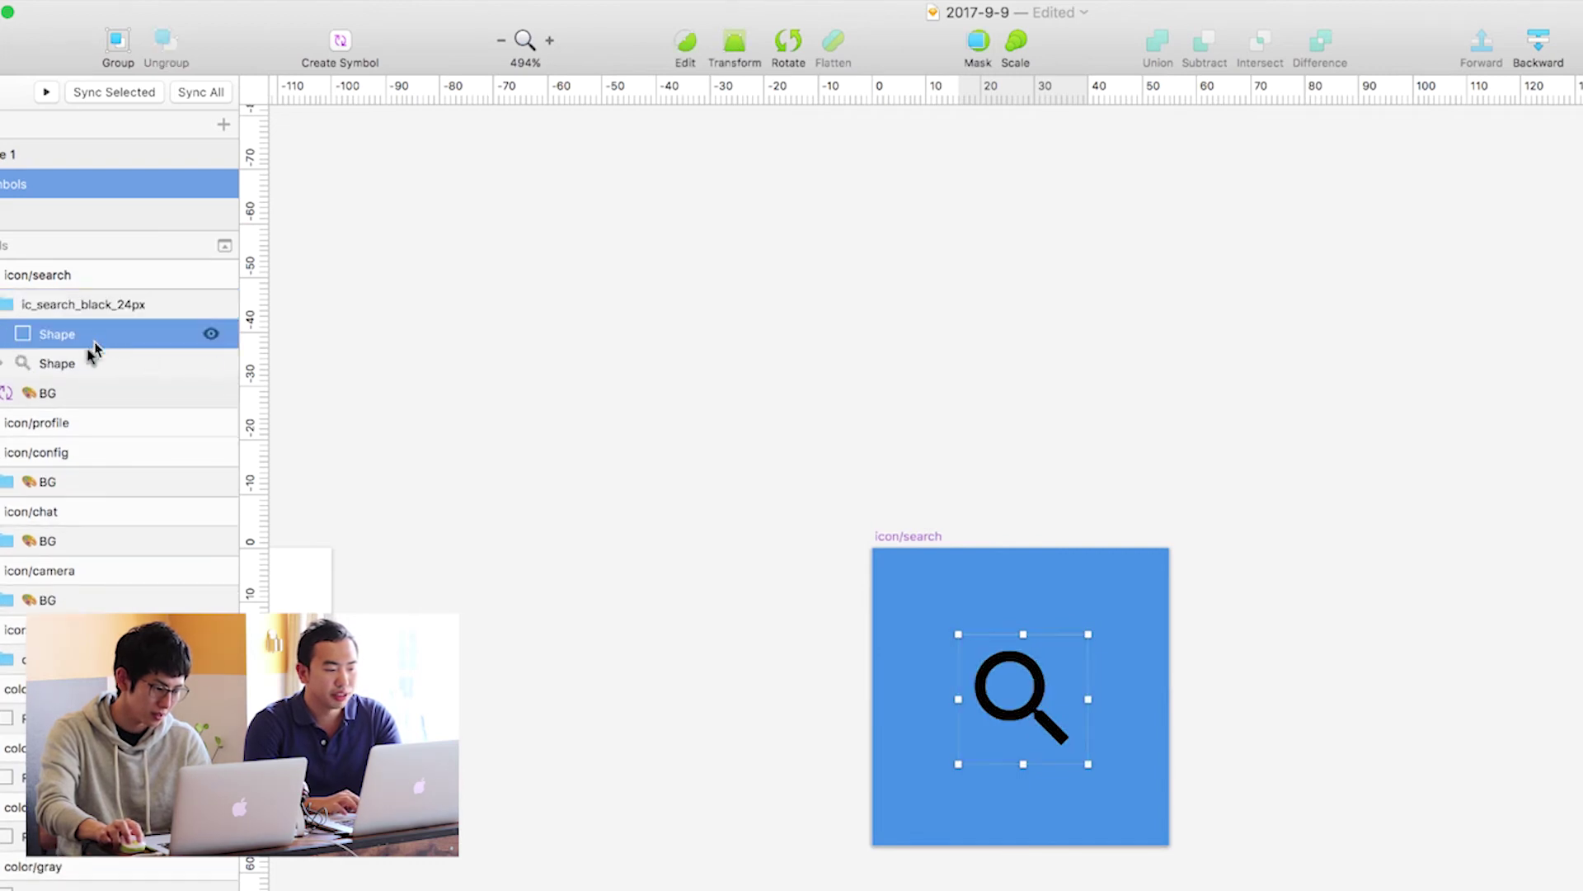
left_click_drag(83, 365, 48, 297)
left_click(58, 334)
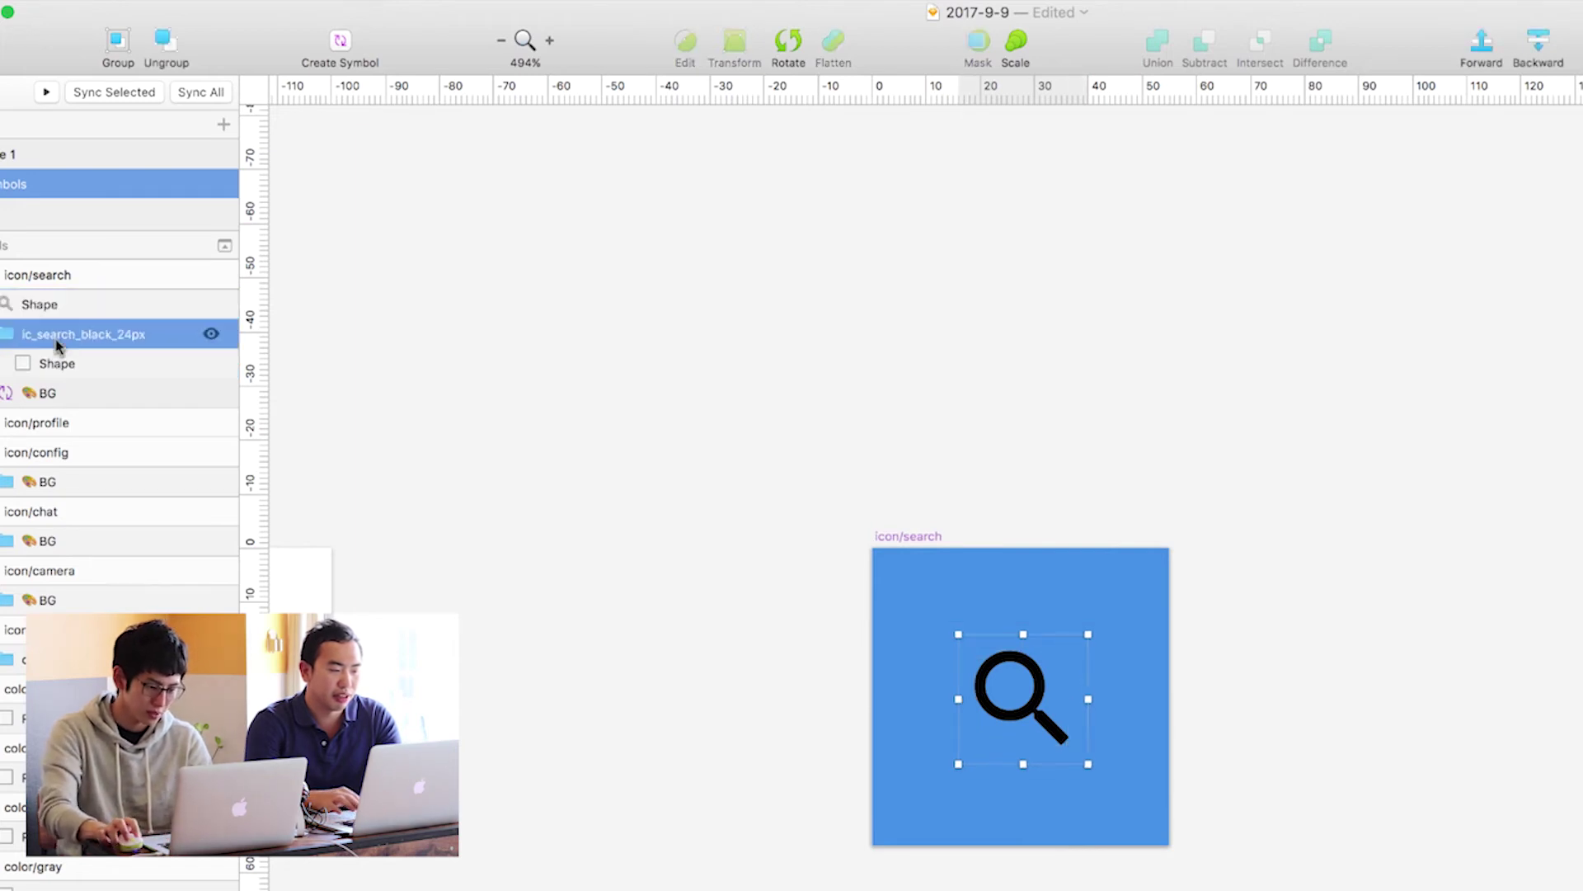
key("Delete")
- Set the magnifier width to 31, centre it, and mask the BG with it
left_click(60, 305)
key("super+alt+3")
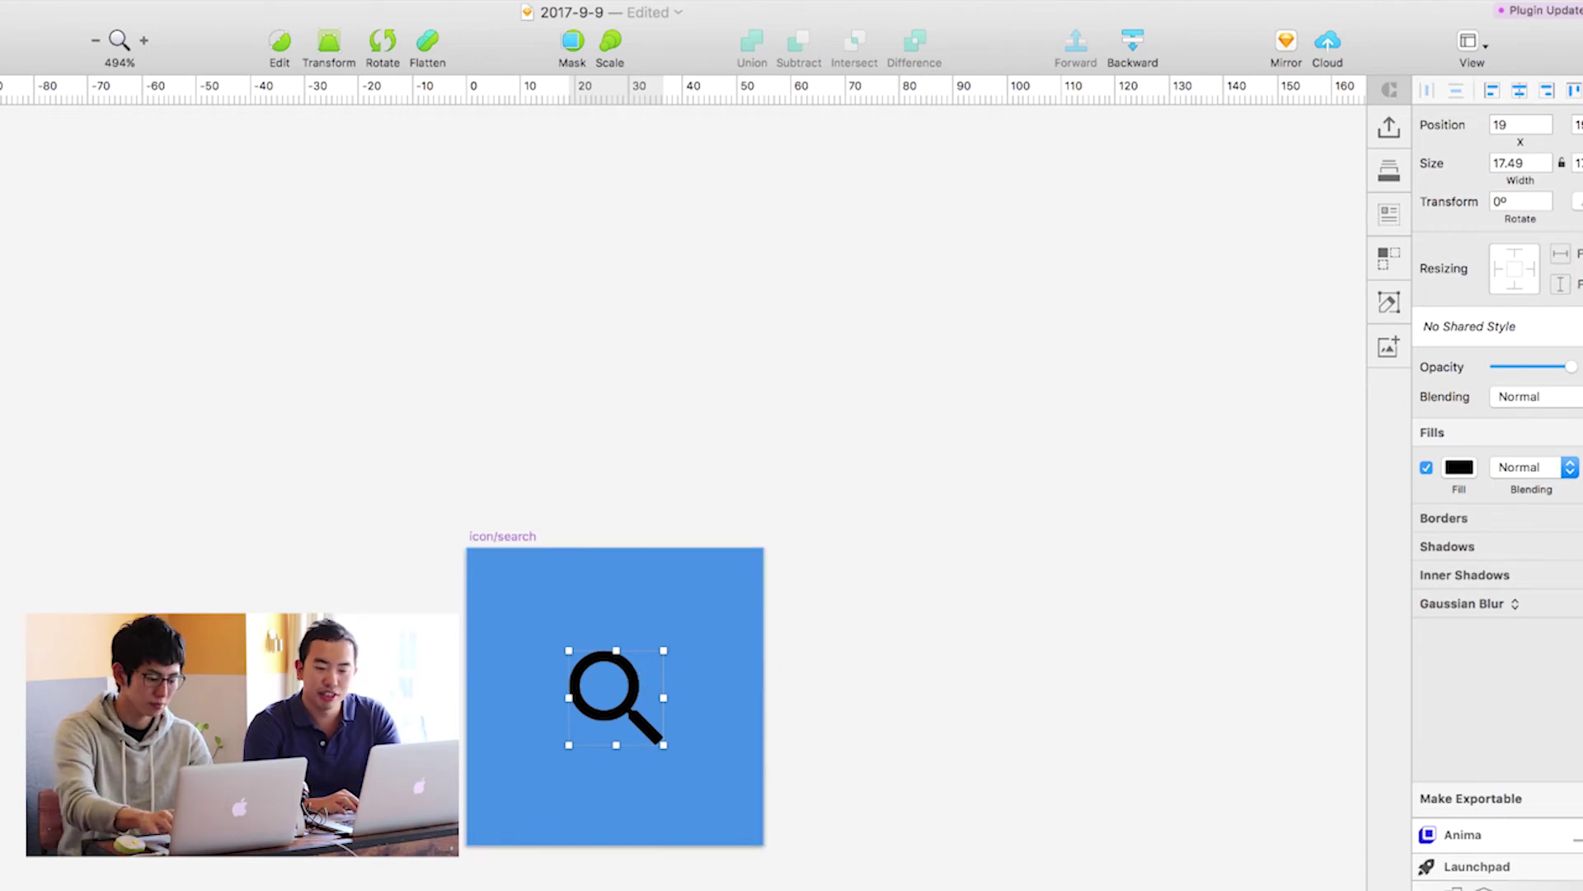
mouse_move(1519, 161)
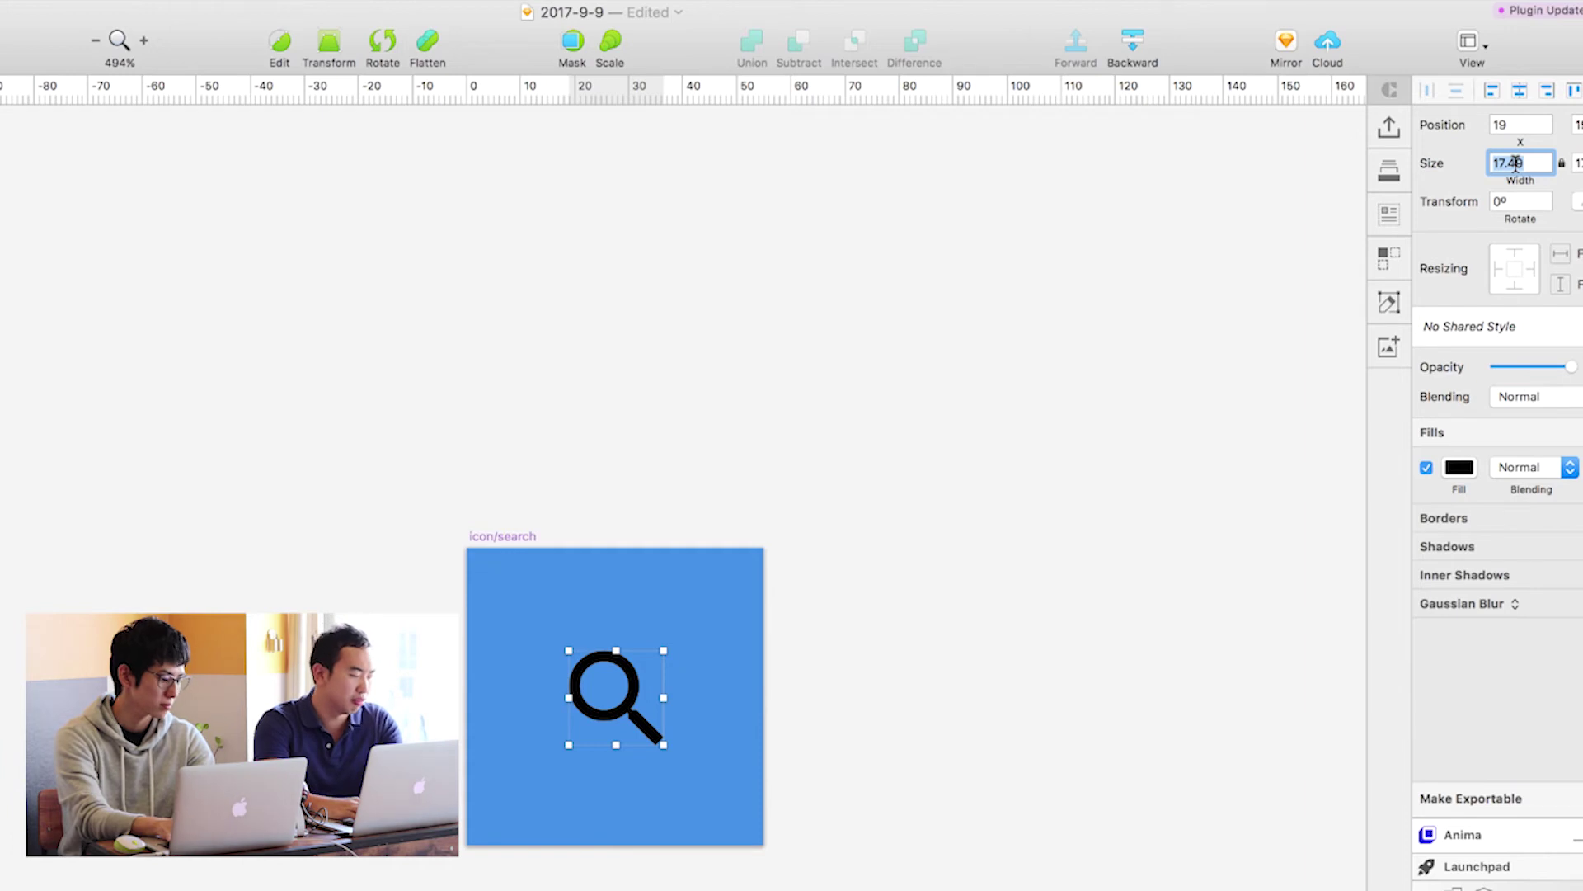
type("3")
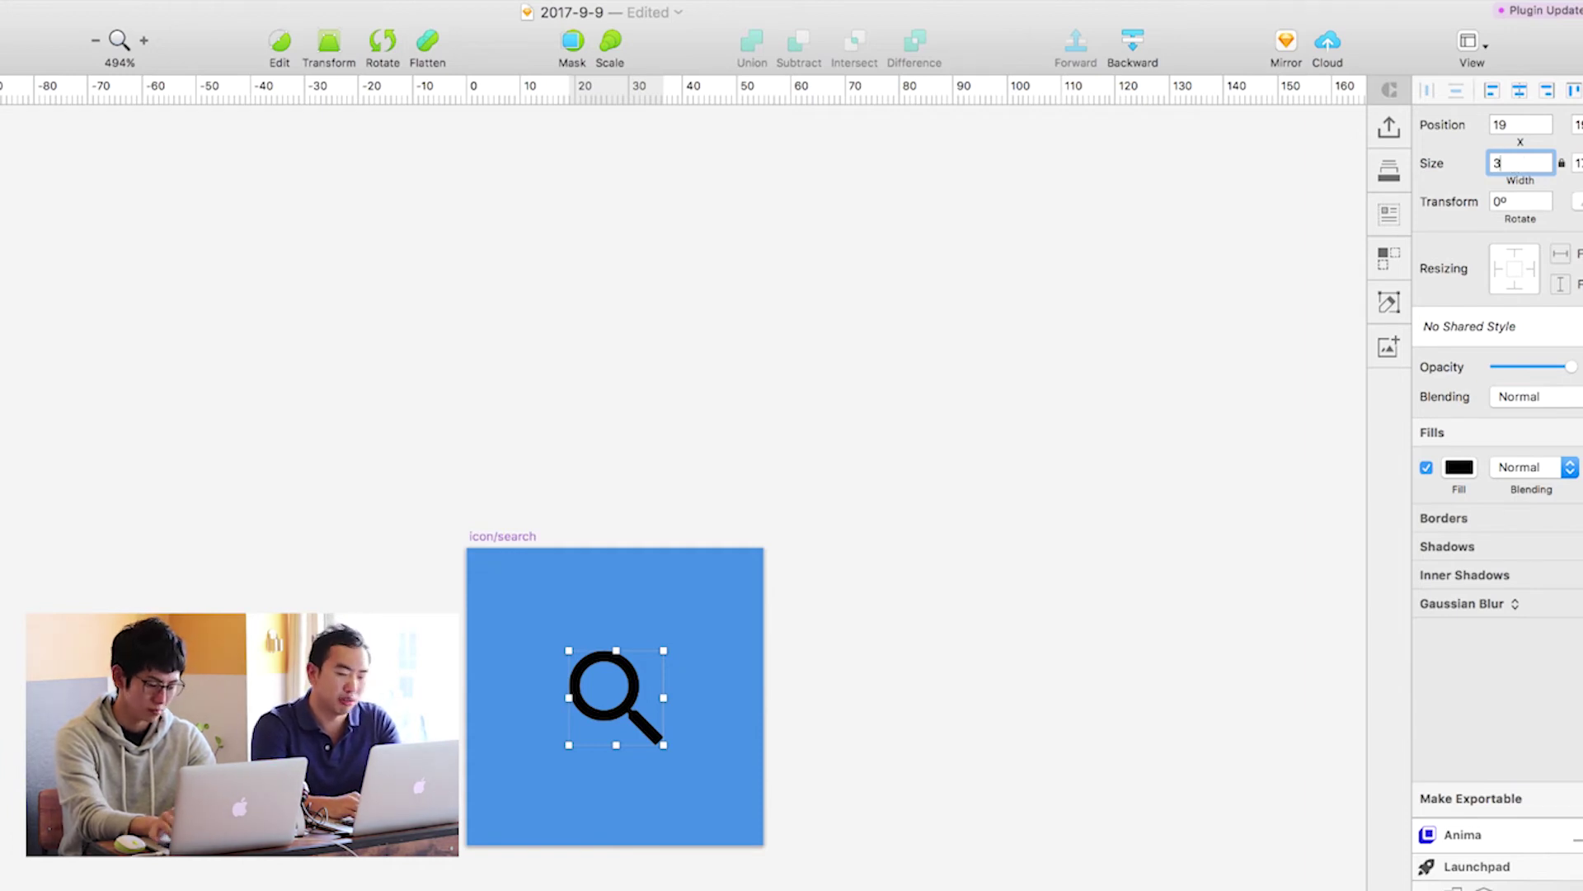
key("Return")
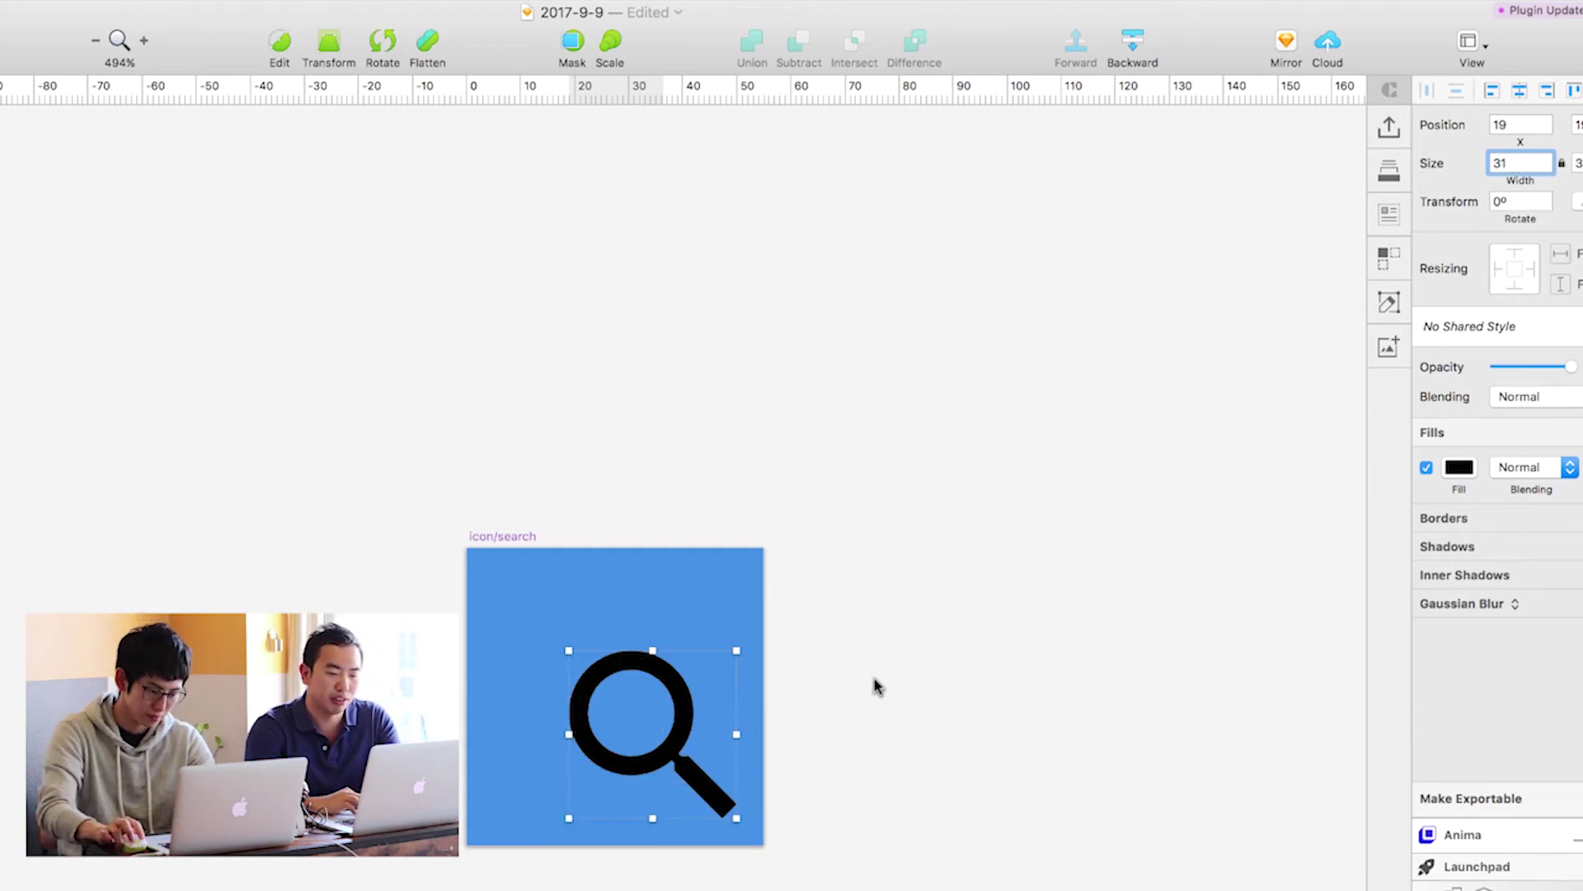
left_click(873, 686)
left_click_drag(695, 734, 653, 709)
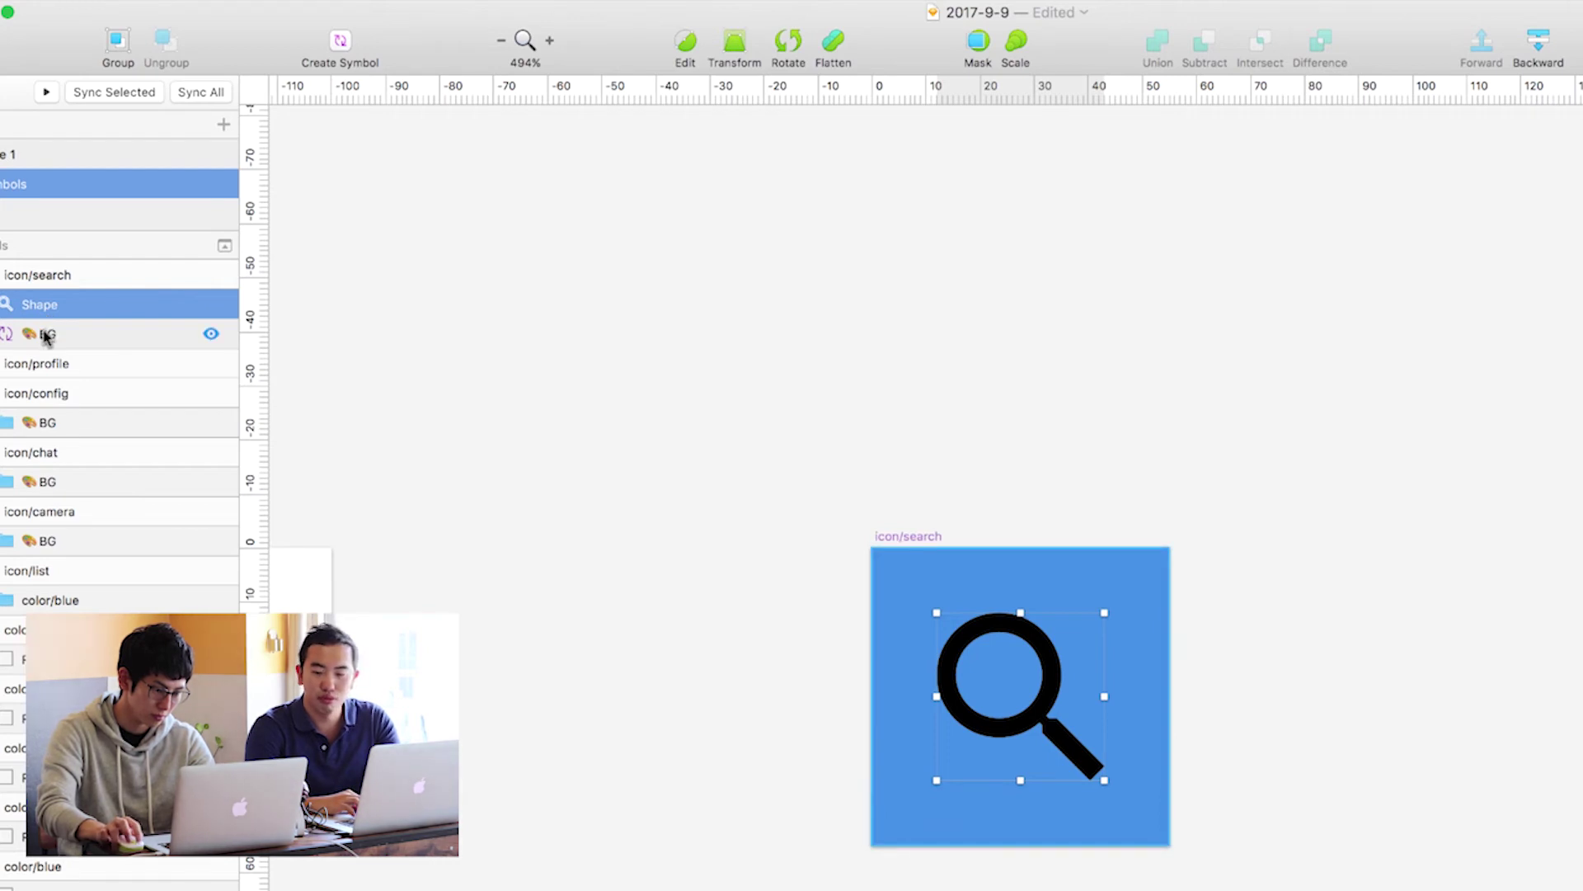
left_click(45, 334, "shift")
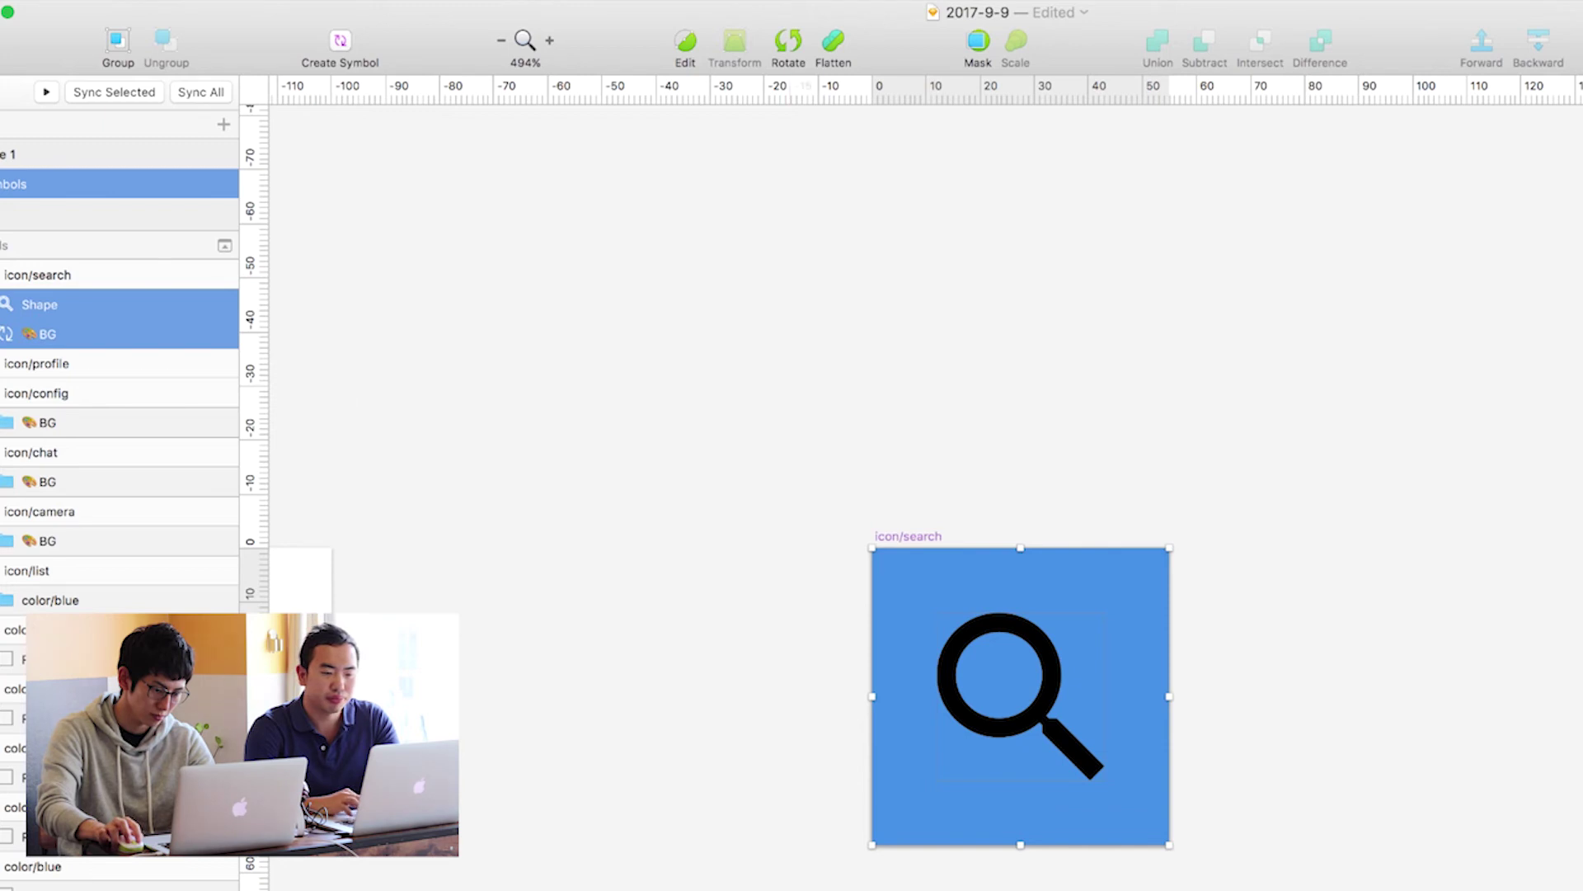
left_click(976, 48)
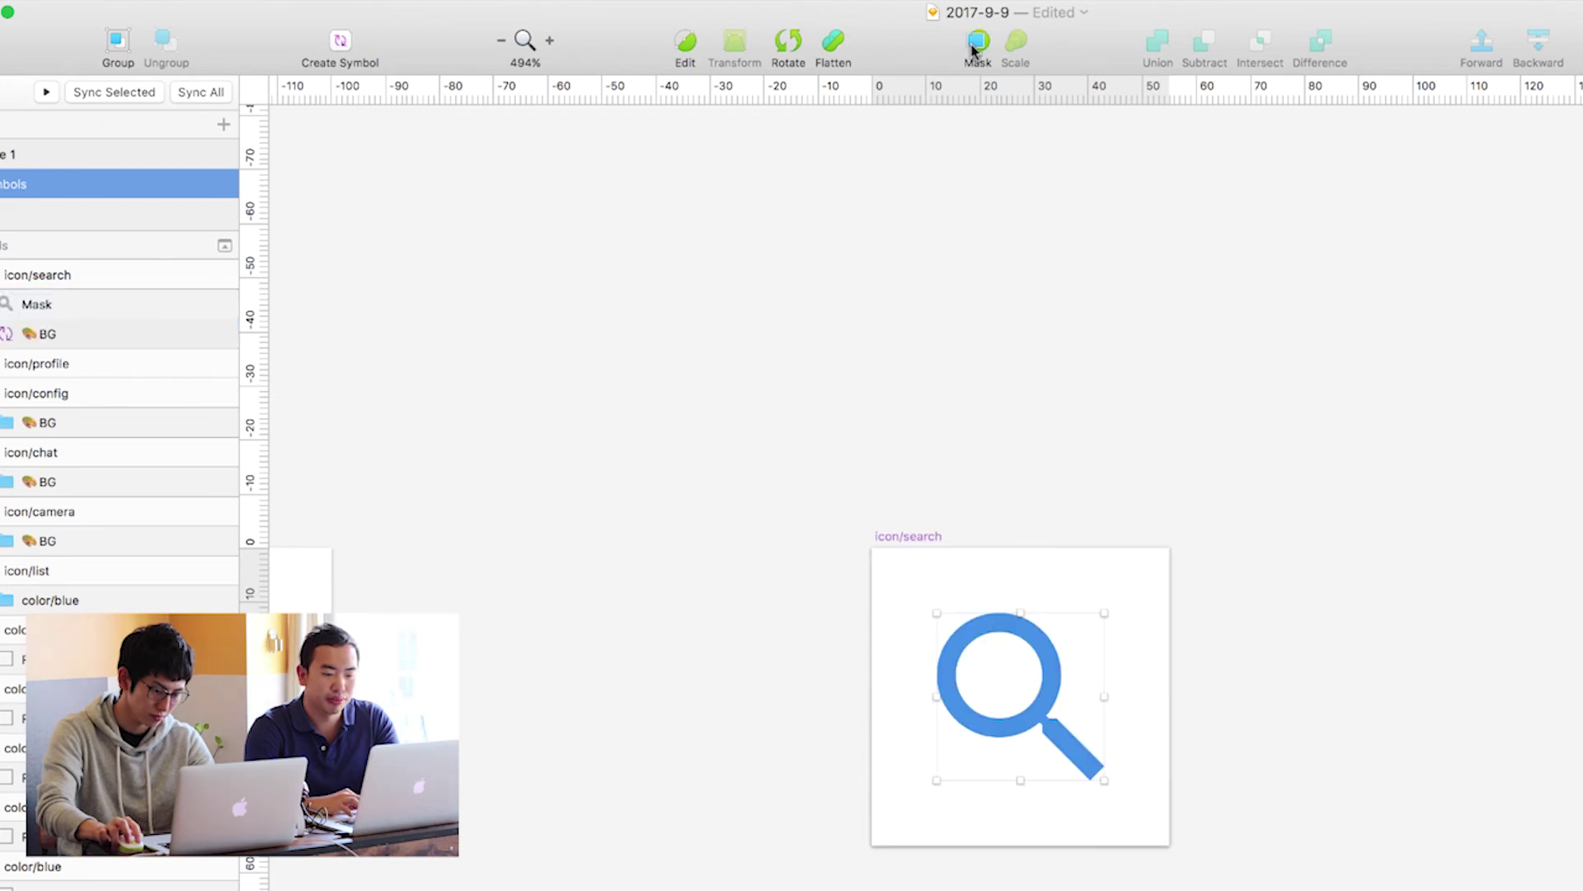
left_click(980, 418)
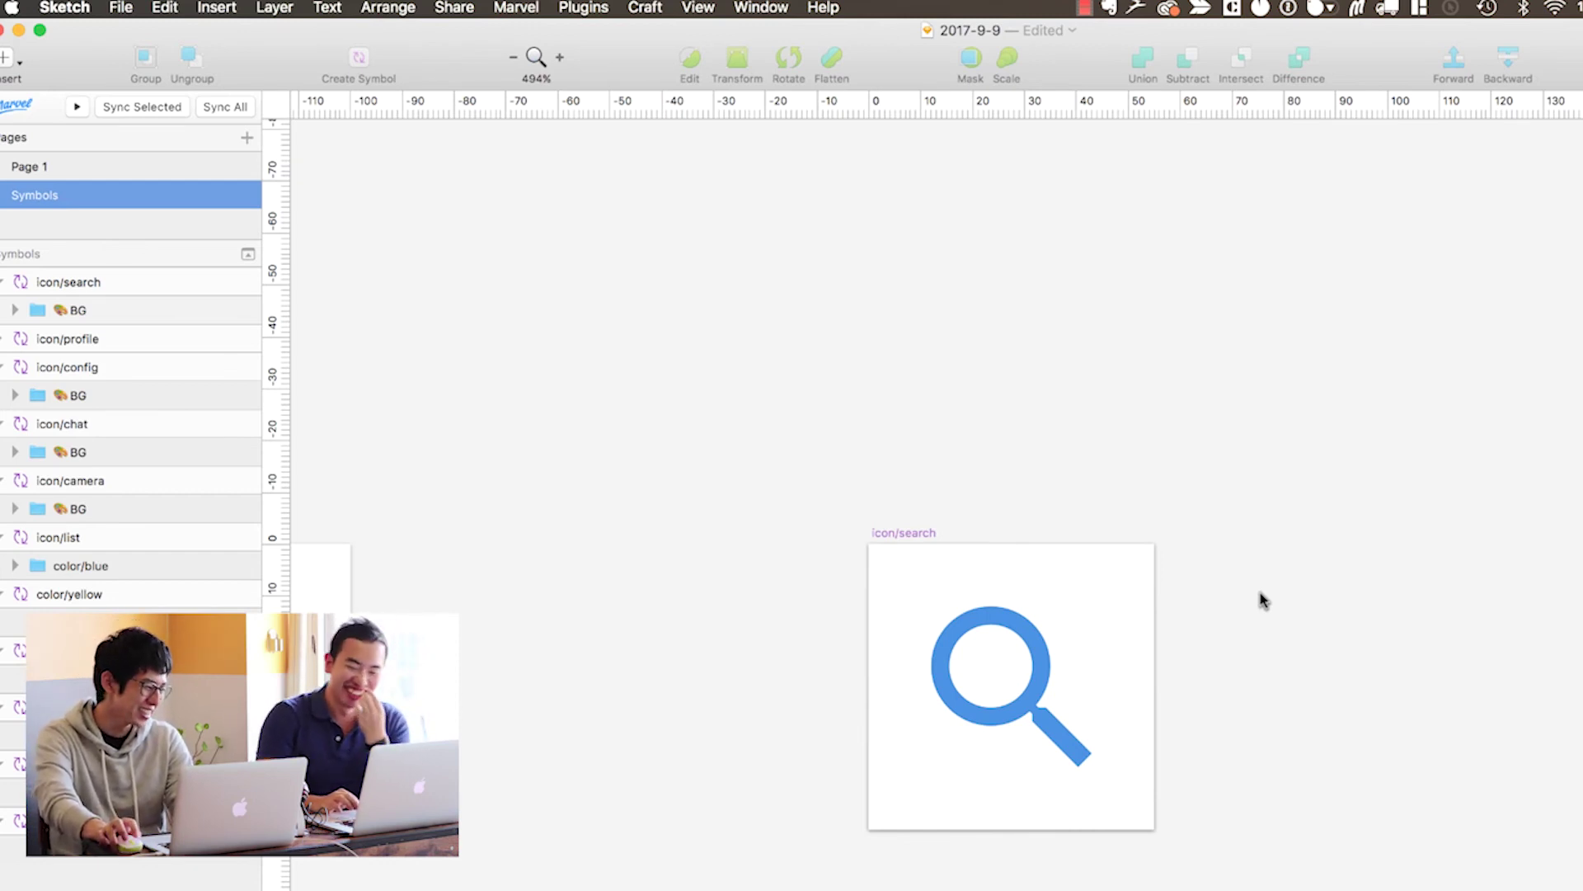
- Copy the masked magnifier group and paste it into the icon/profile symbol
left_click(1054, 739)
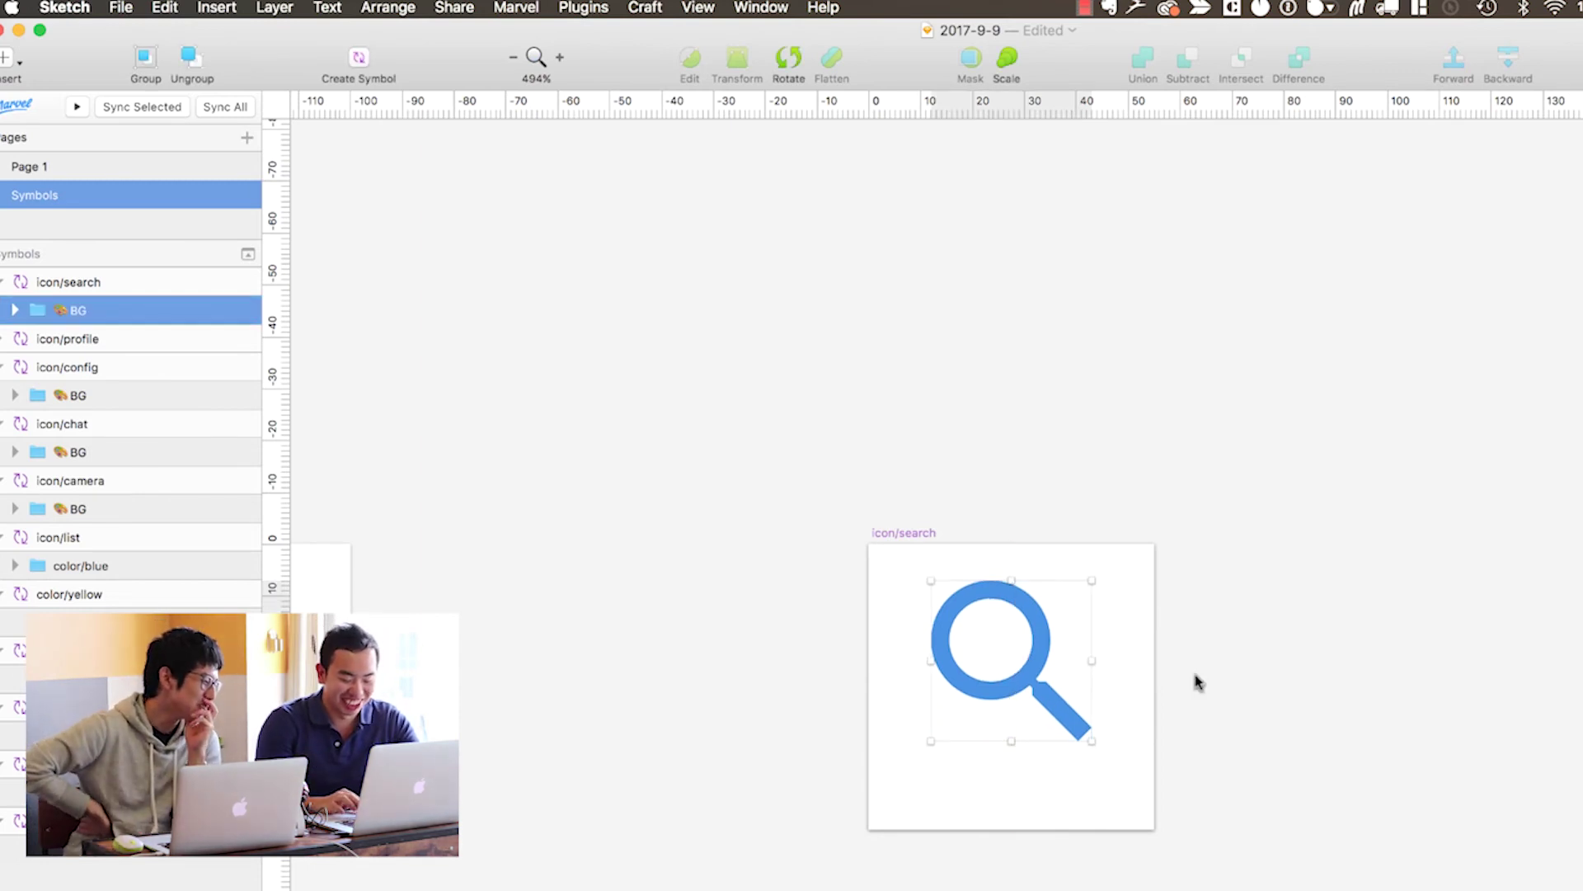
key("super+c")
key("super+v")
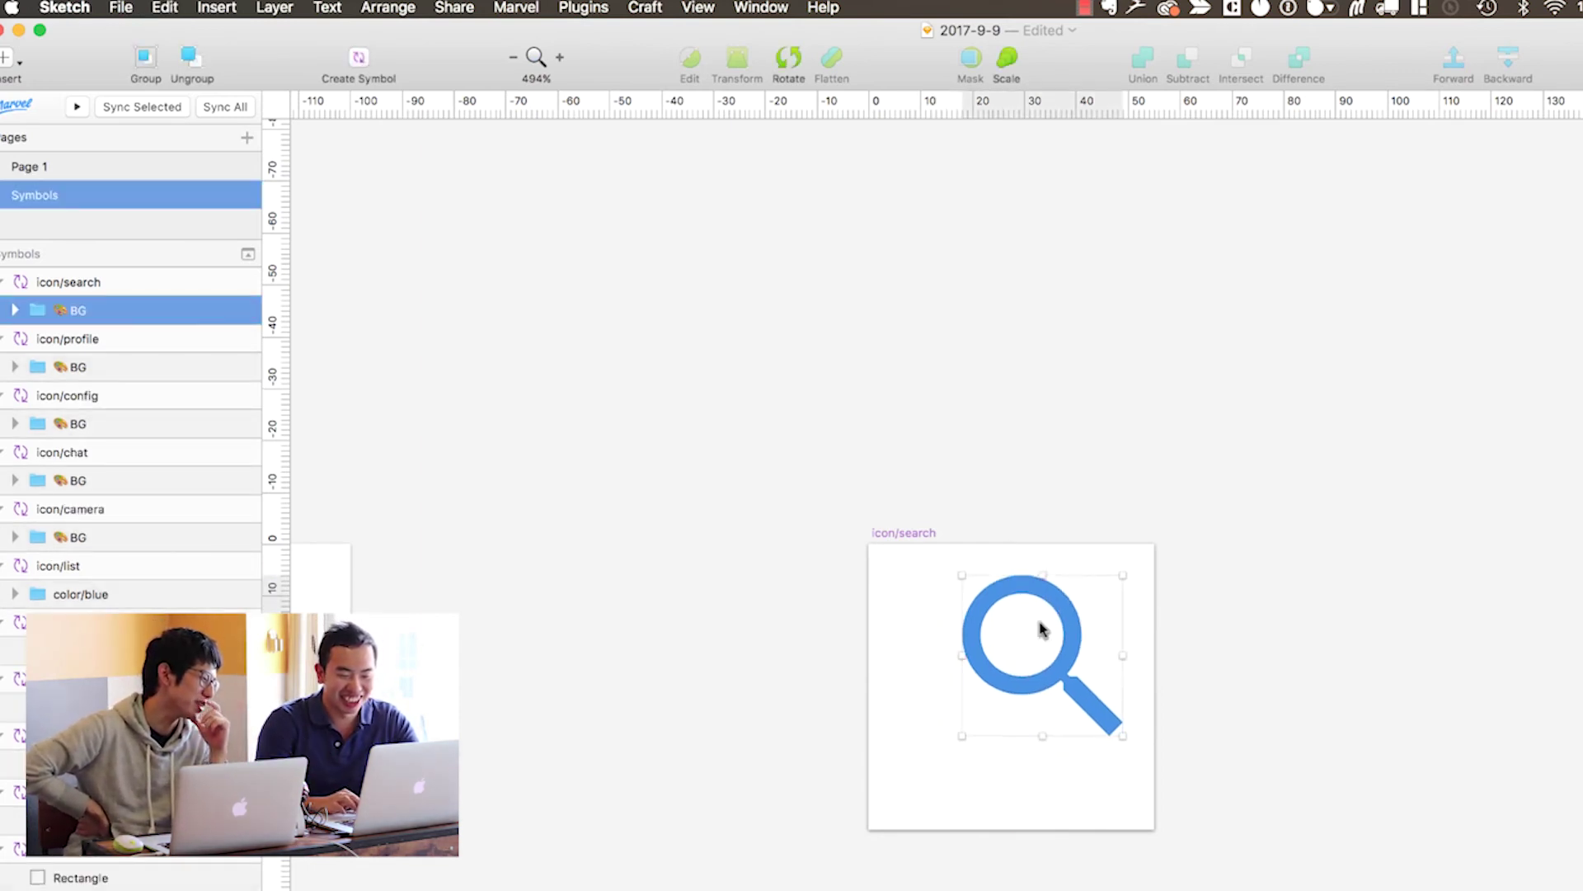
left_click_drag(1040, 625, 1008, 656)
left_click(1119, 631)
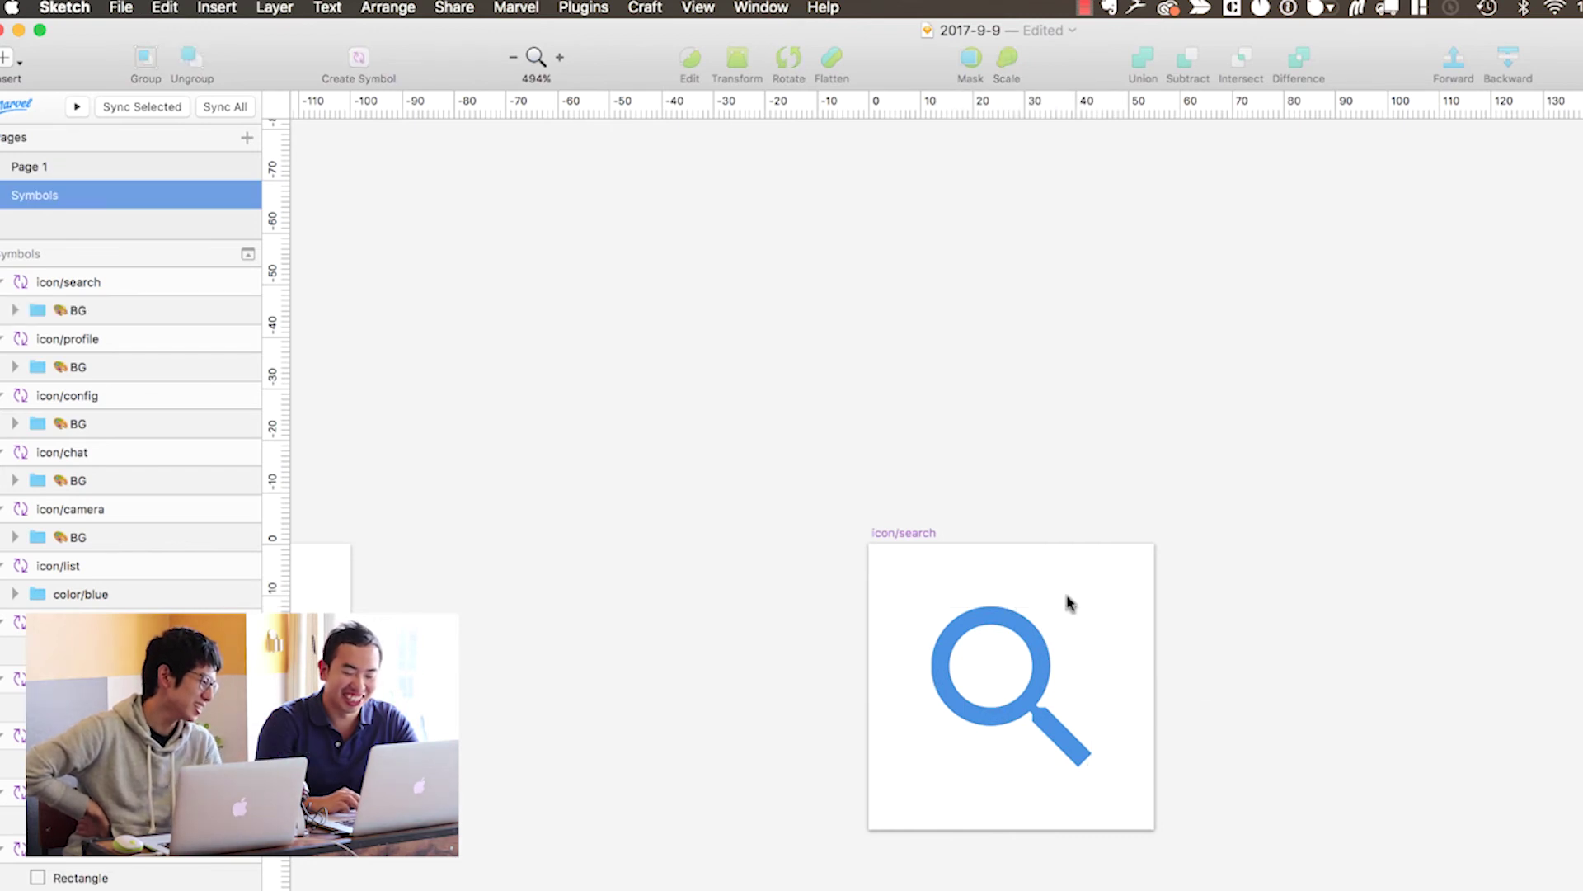
- Reselect the icon/search artboard and duplicate it
right_click(988, 590)
left_click(962, 580)
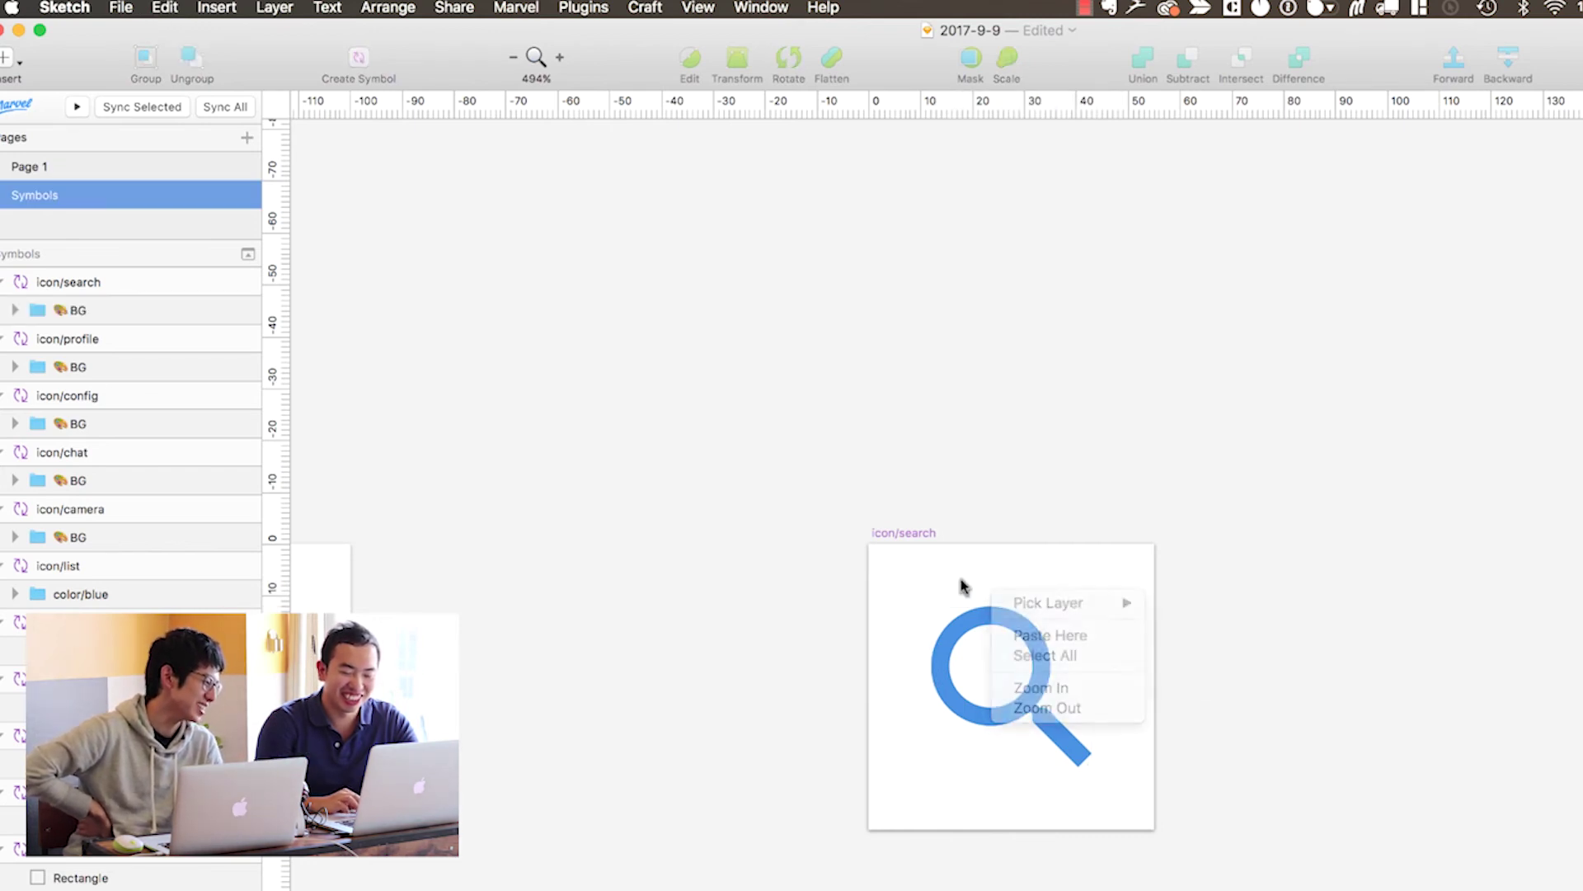
left_click(906, 536)
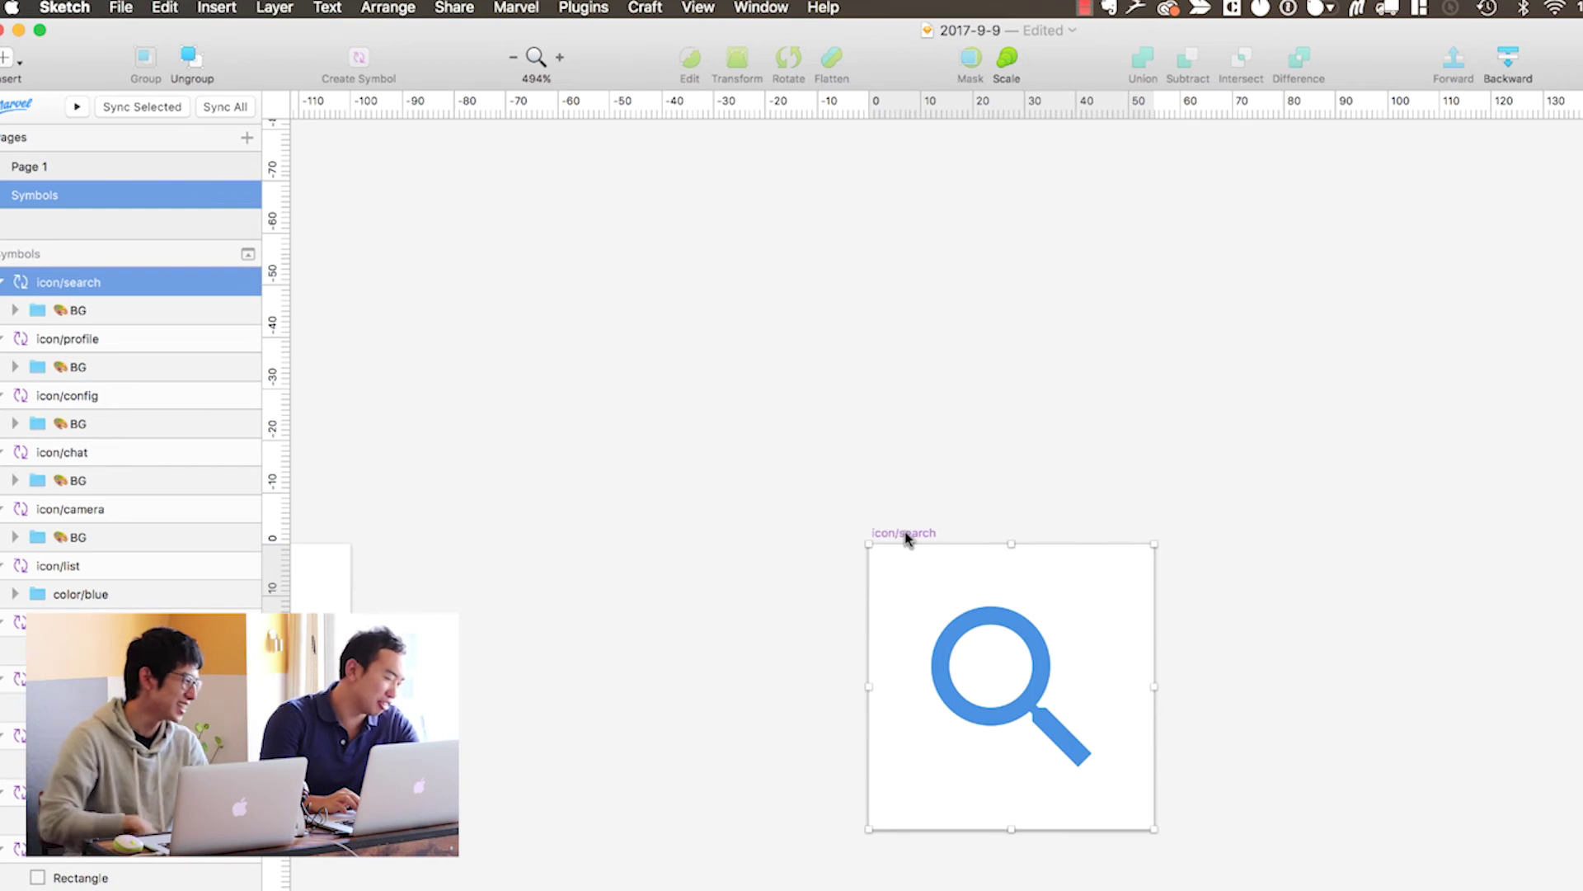
left_click(1216, 580)
left_click(886, 544)
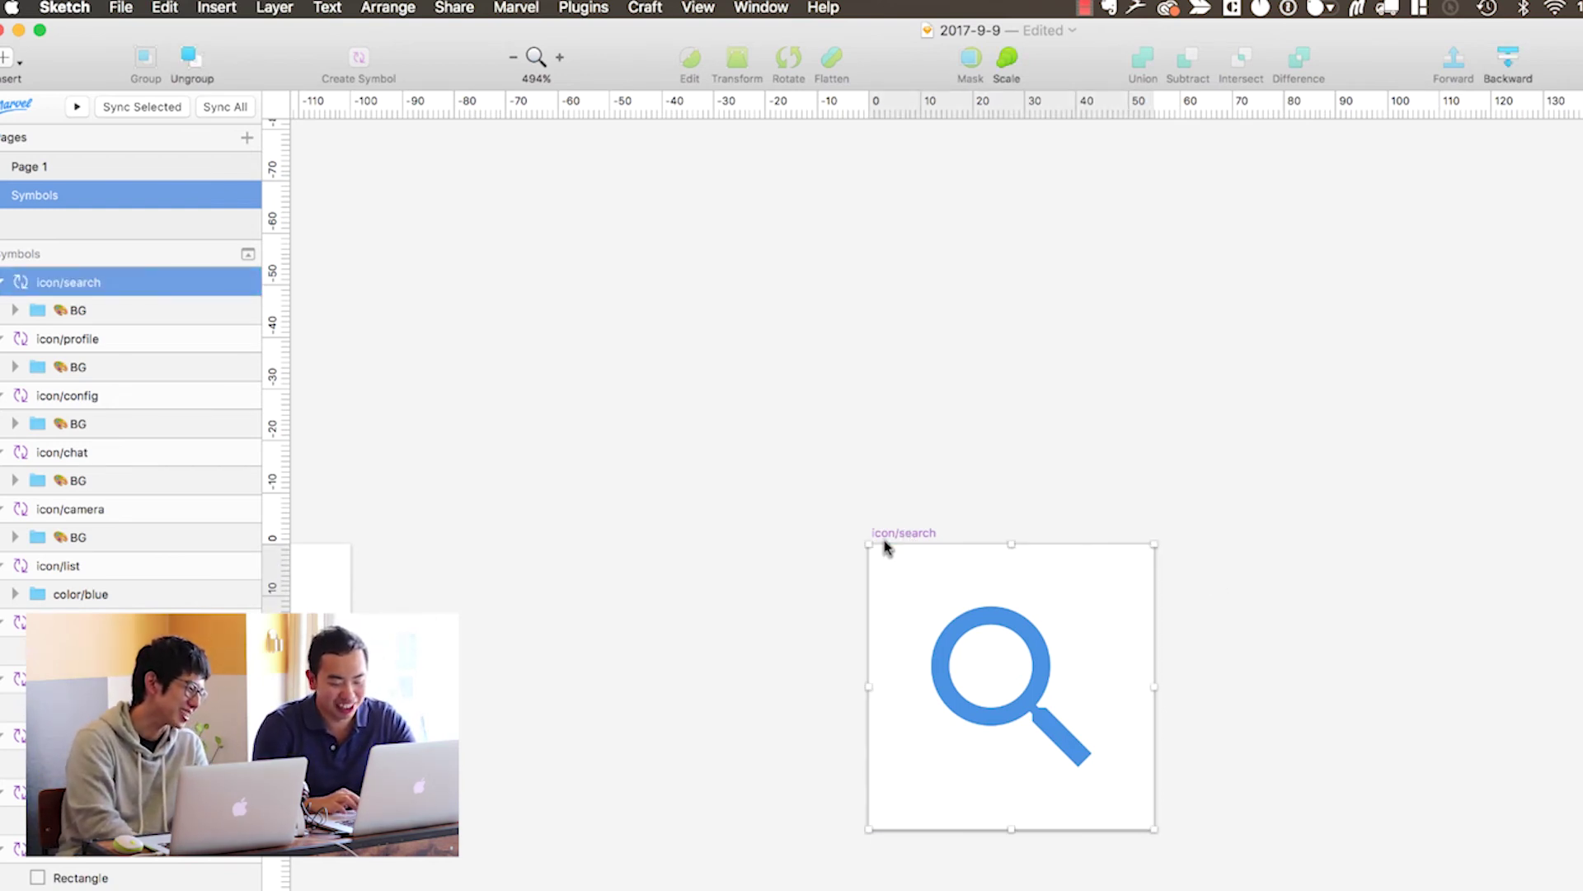
key("super+d")
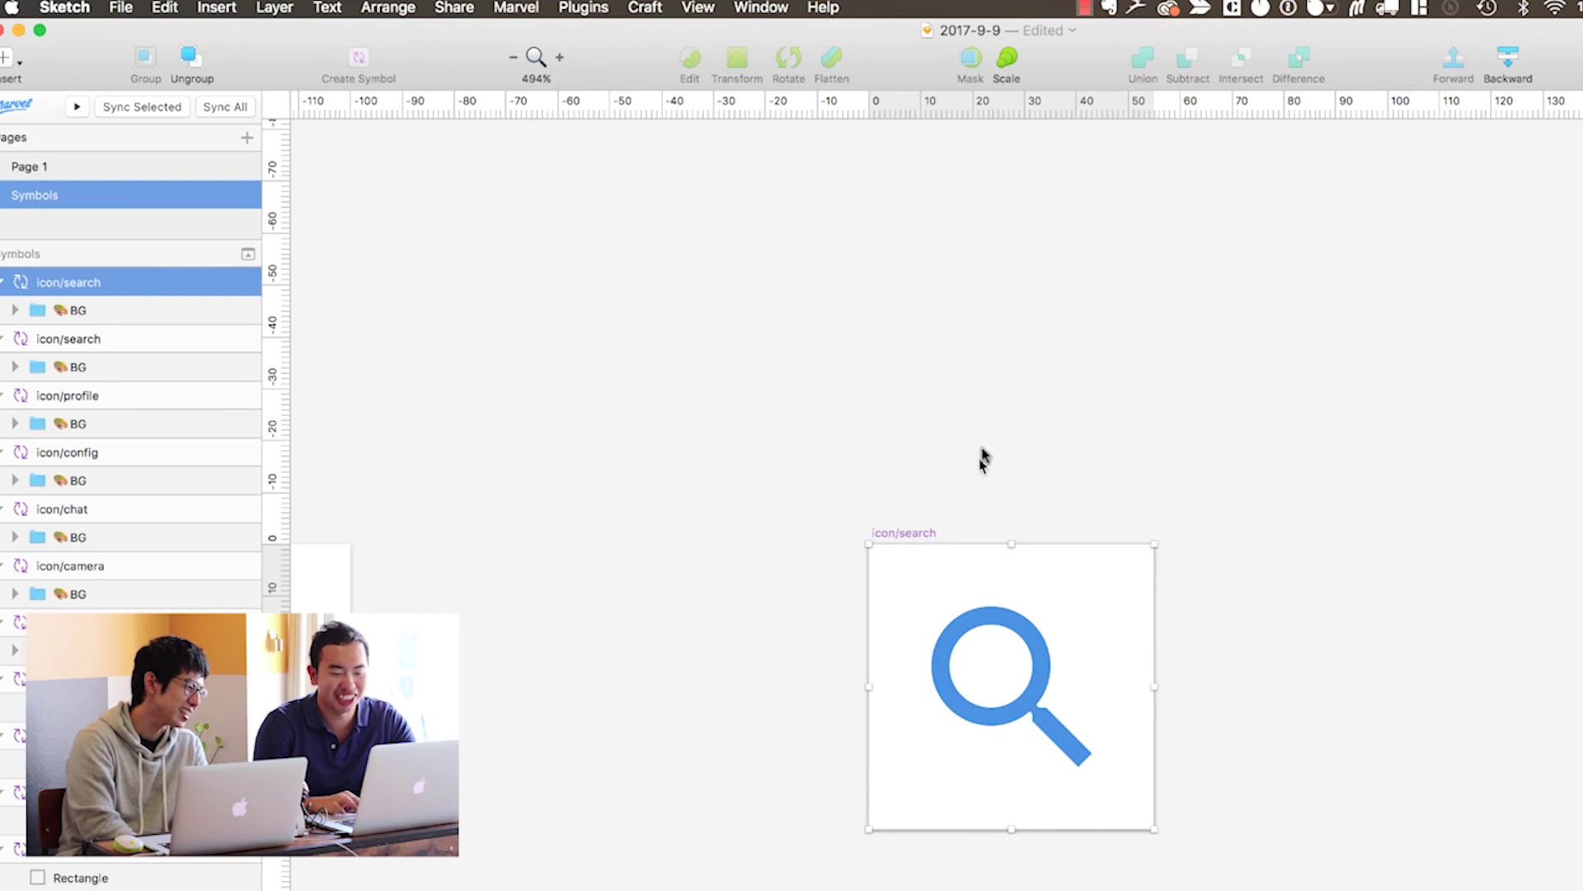
- Inspect the icon/search BG group and undo an accidental move of the blue rectangle
left_click(979, 641)
left_click(15, 311)
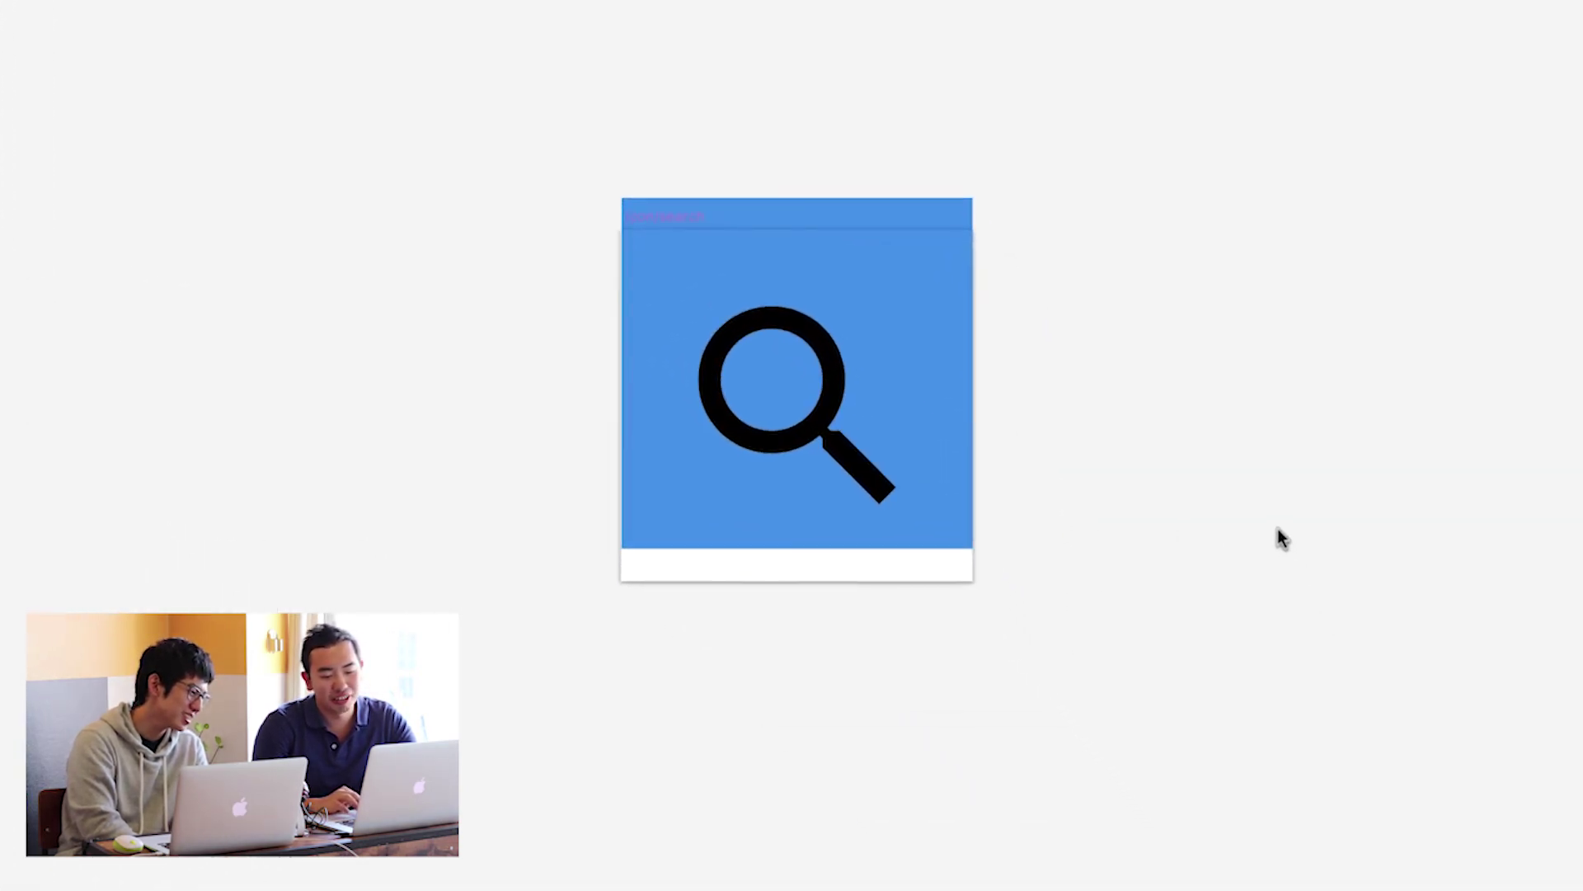
left_click(820, 404)
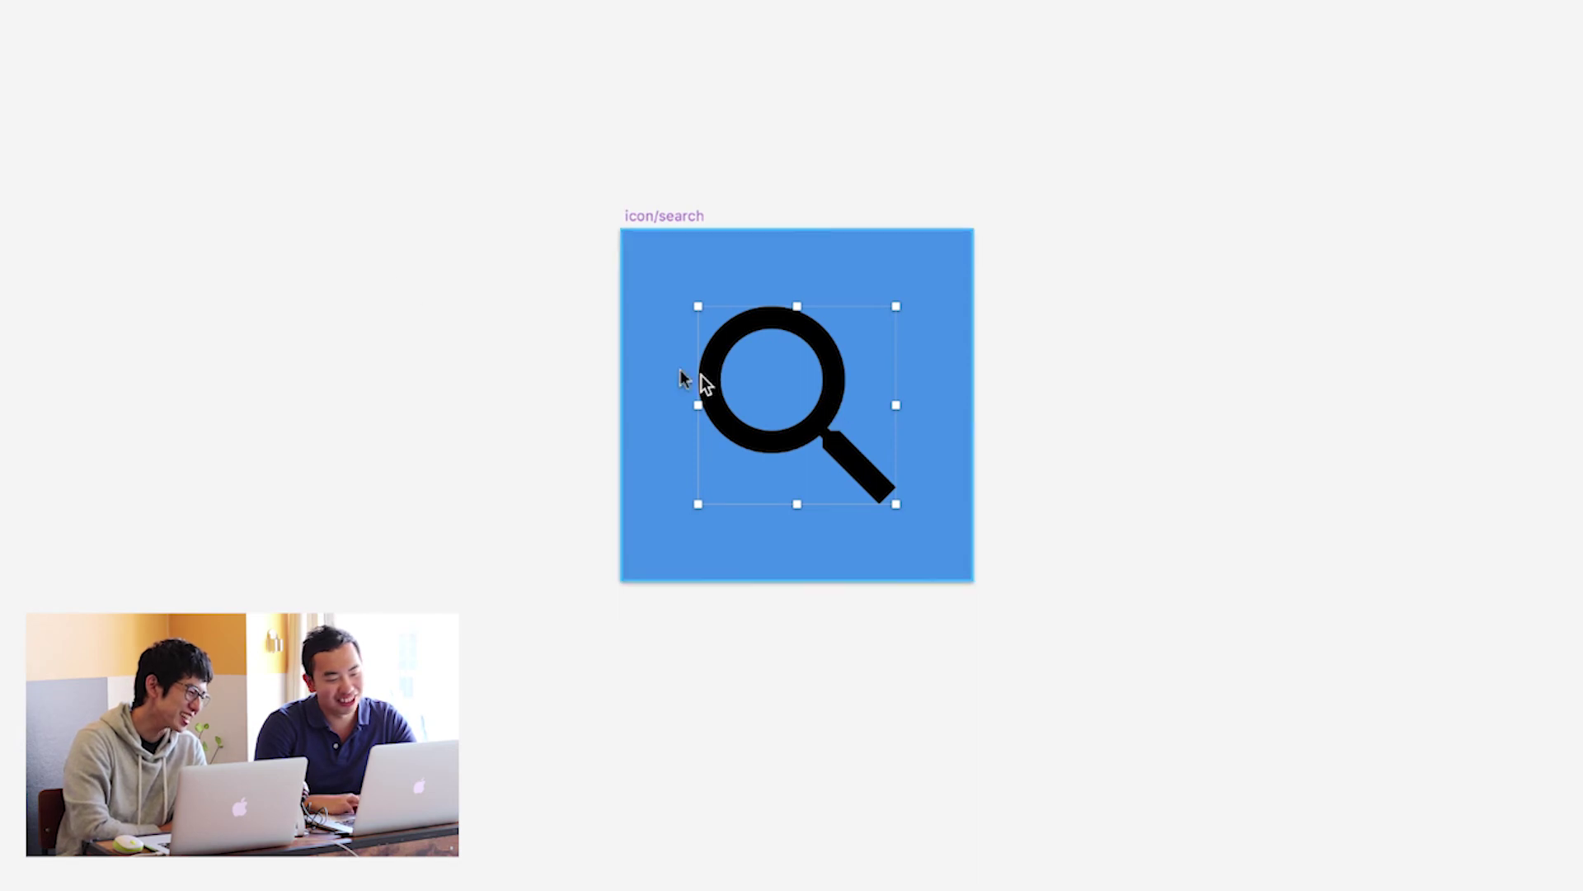
key("shift+Return")
key("Return")
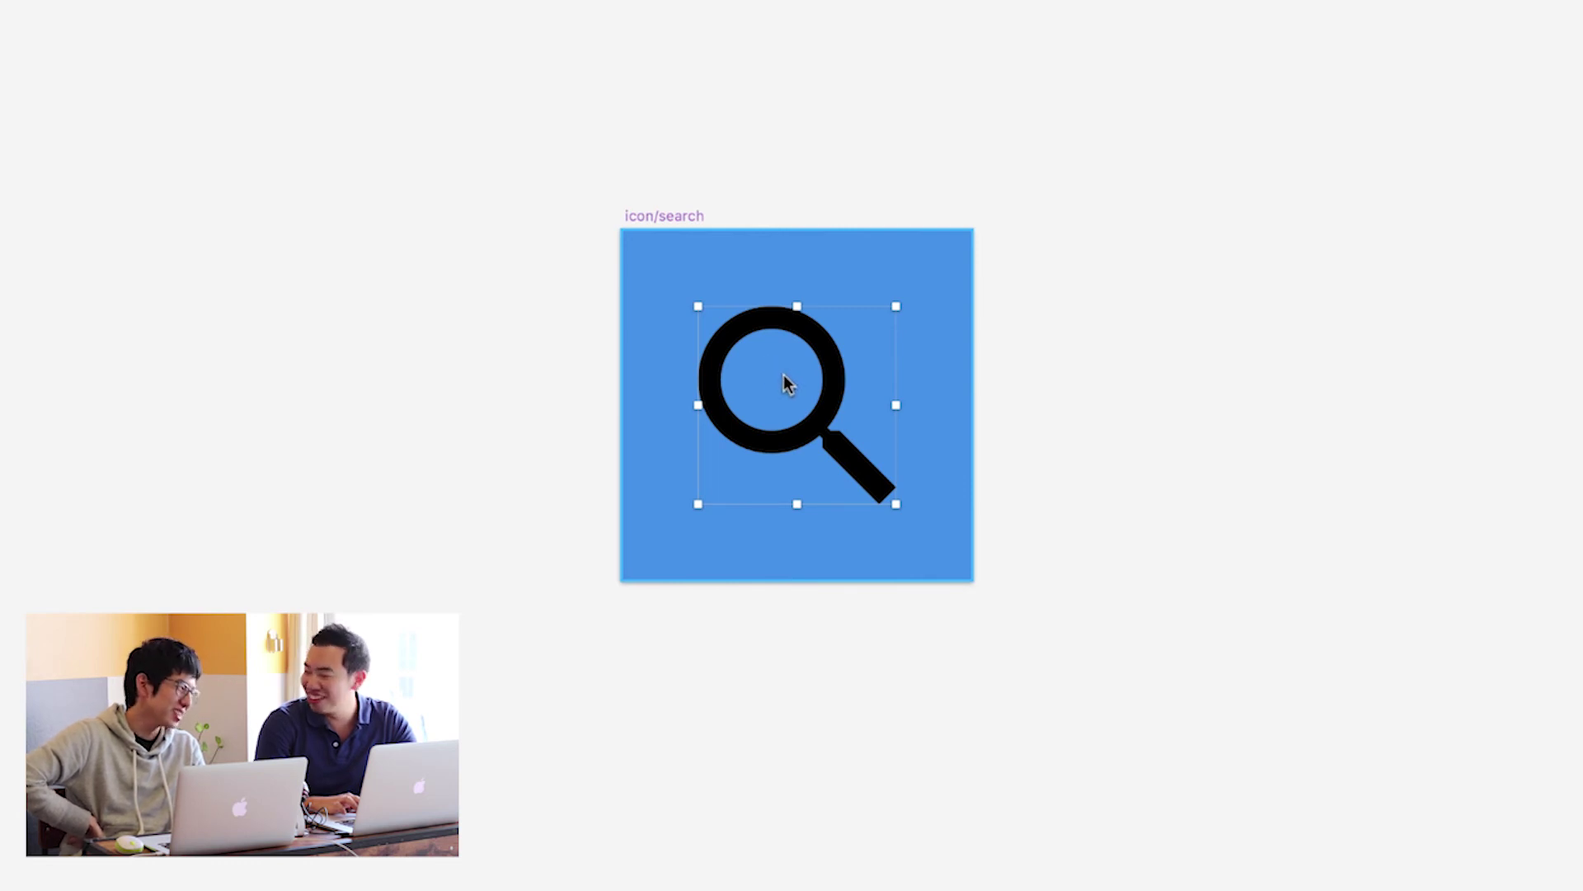
mouse_move(792, 396)
left_mouse_down()
mouse_move(740, 439)
mouse_move(827, 459)
mouse_move(817, 409)
mouse_move(739, 417)
mouse_move(808, 446)
mouse_move(784, 438)
left_mouse_up()
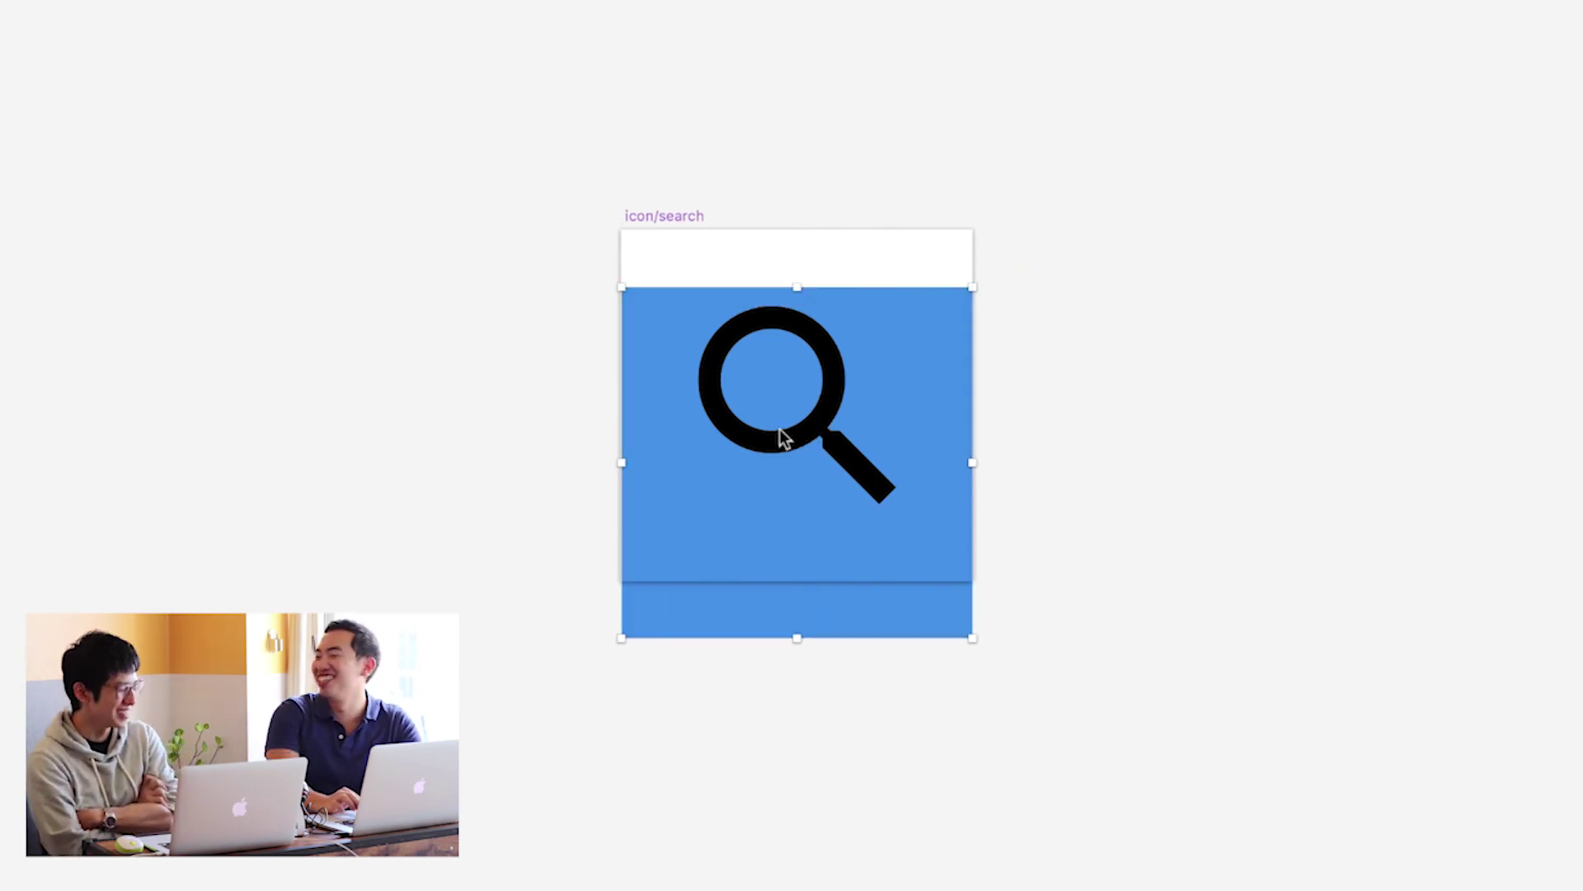
key("ctrl+z")
- Nudge the magnifier onto the tile's centre line and delete the blue-tile search frame
left_click(1088, 439)
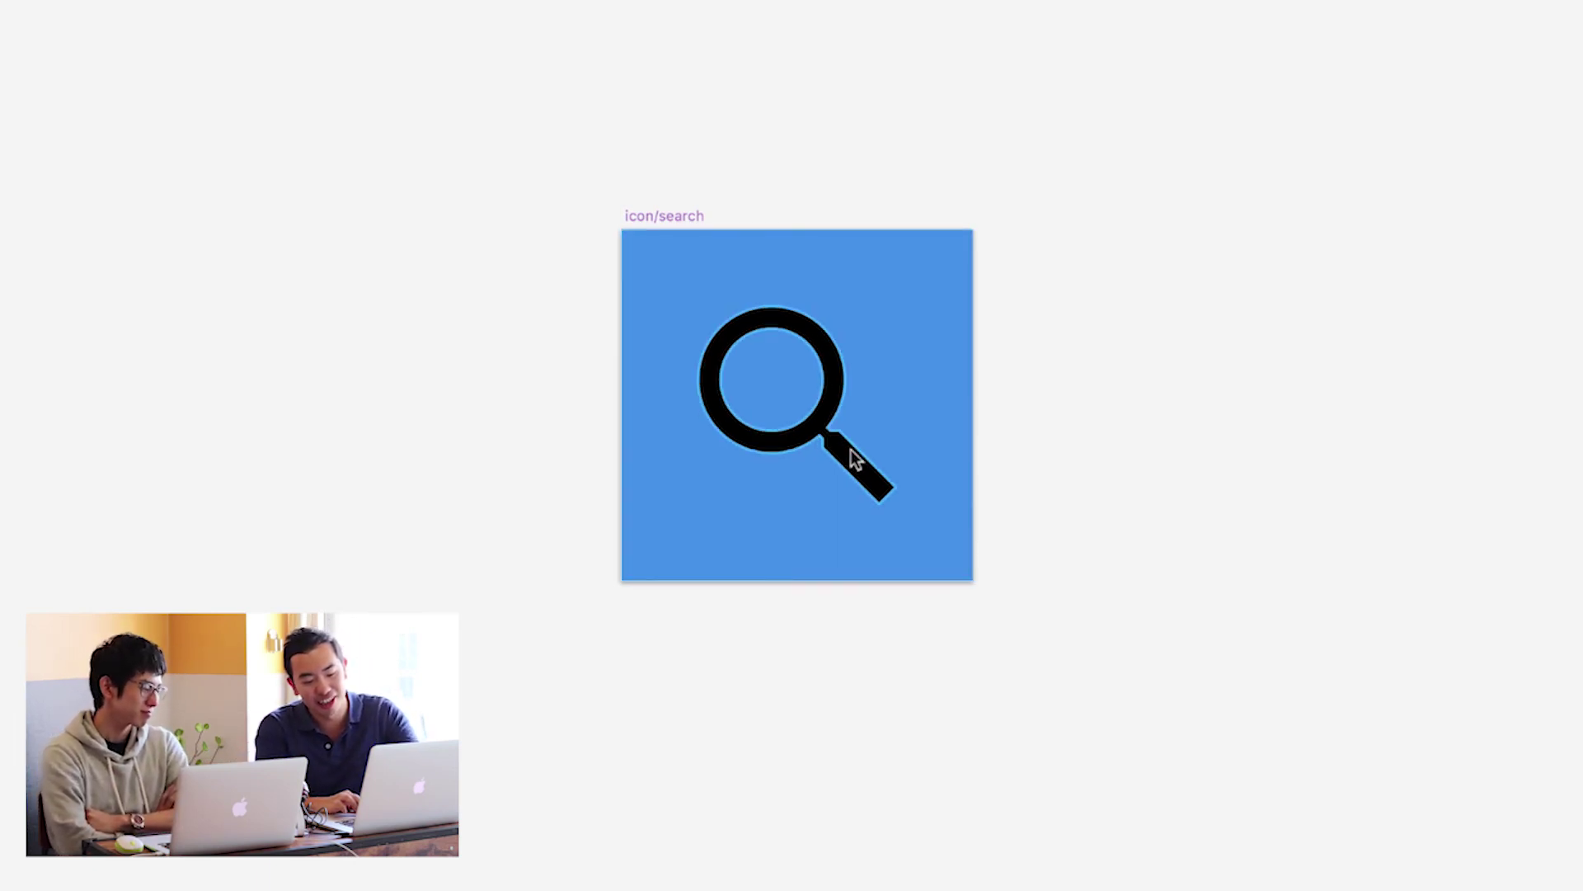
left_click_drag(851, 452, 838, 454)
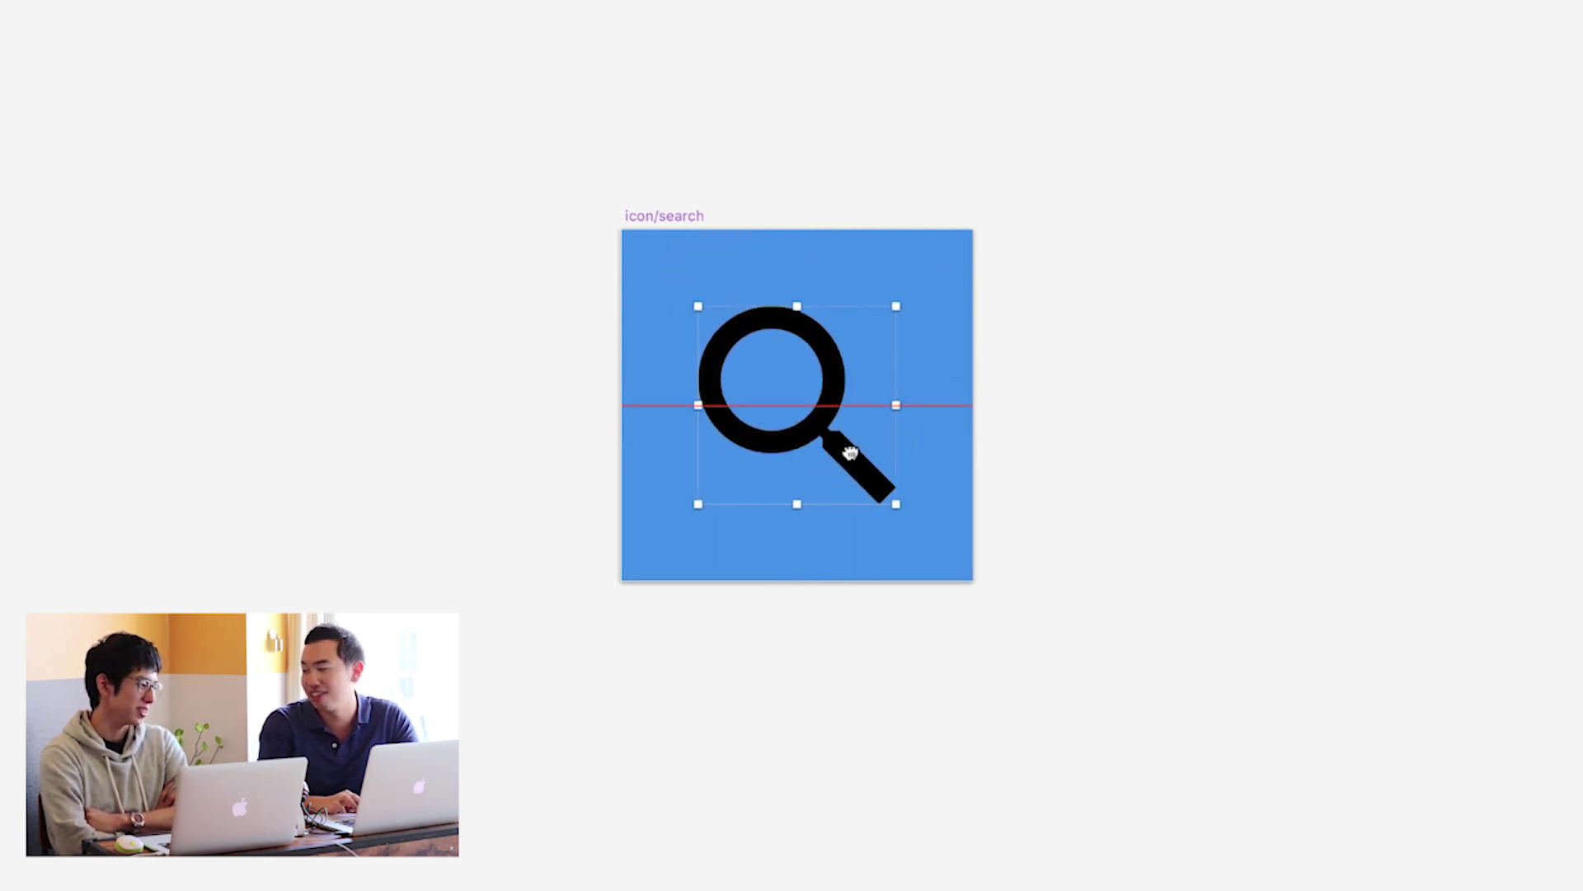
left_click(1138, 380)
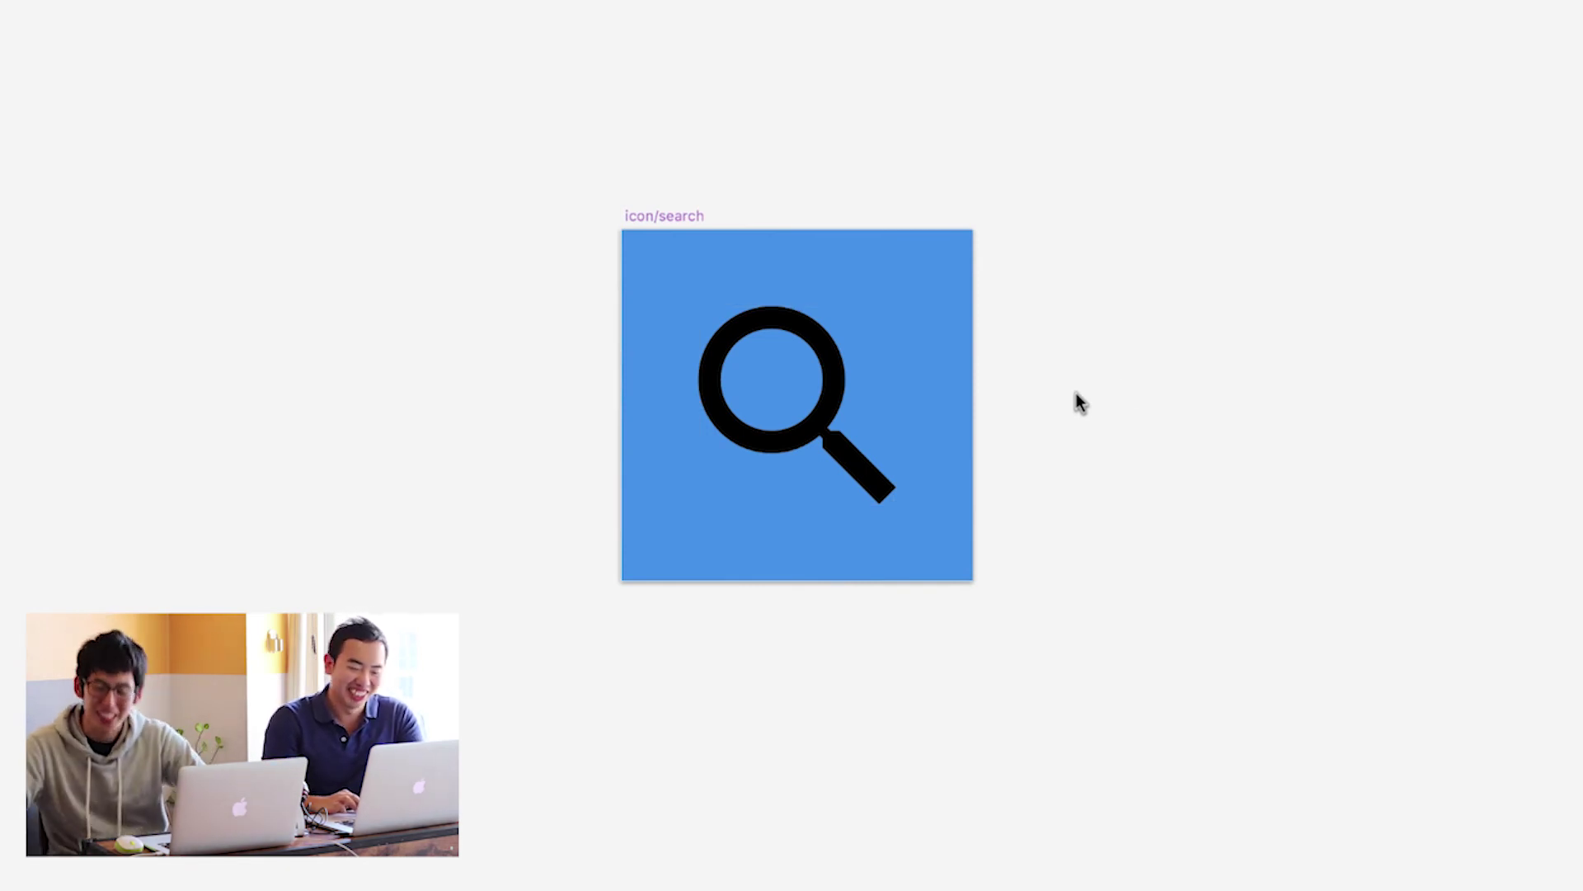
left_click(856, 474)
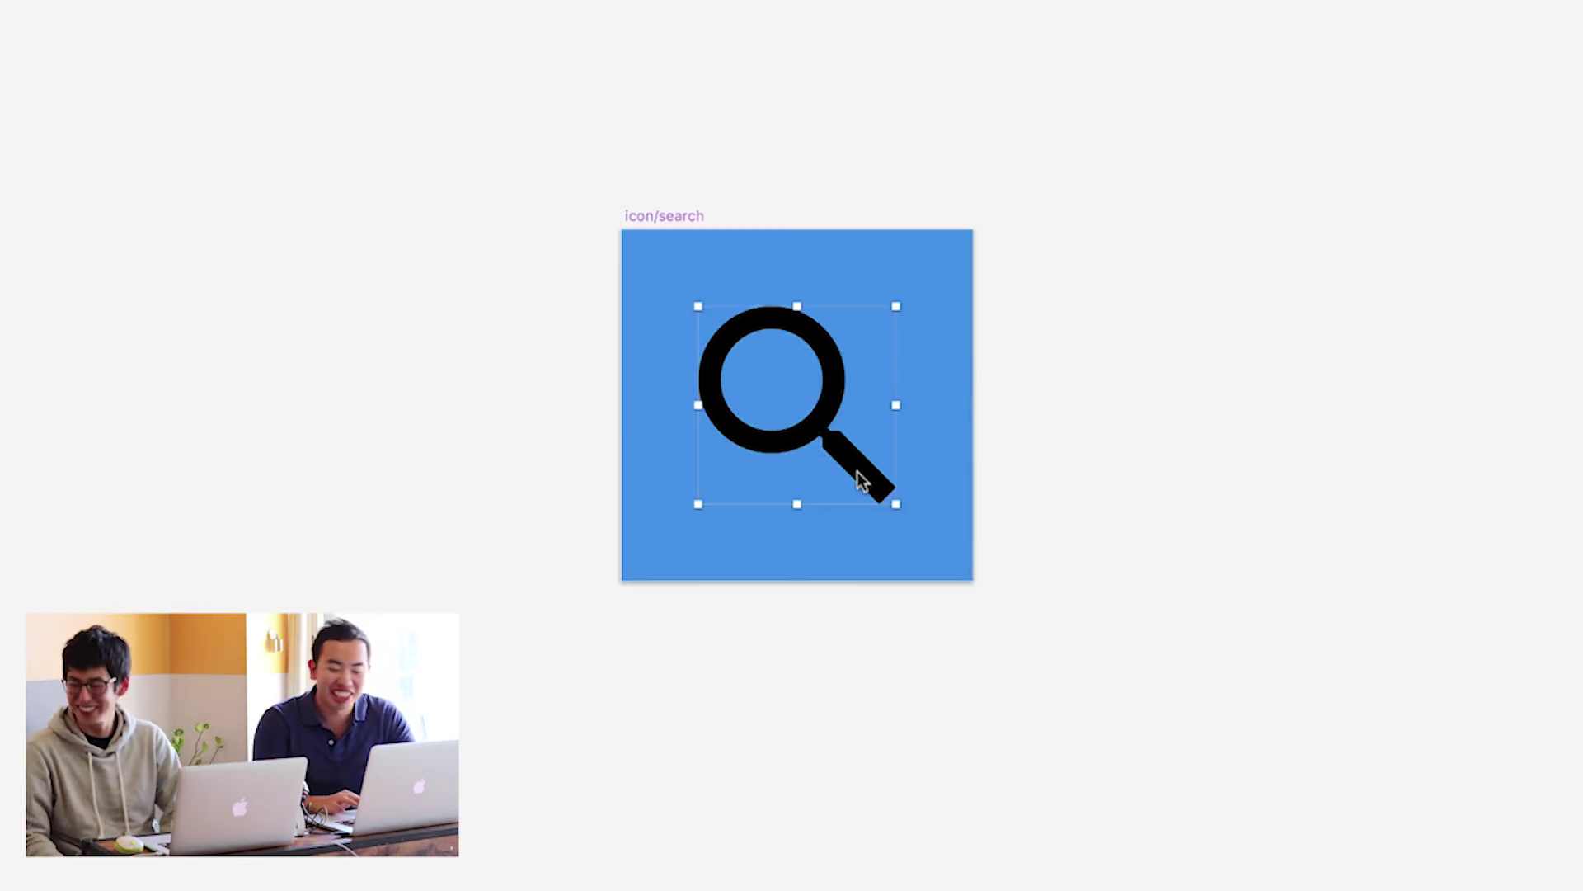
left_click(633, 216)
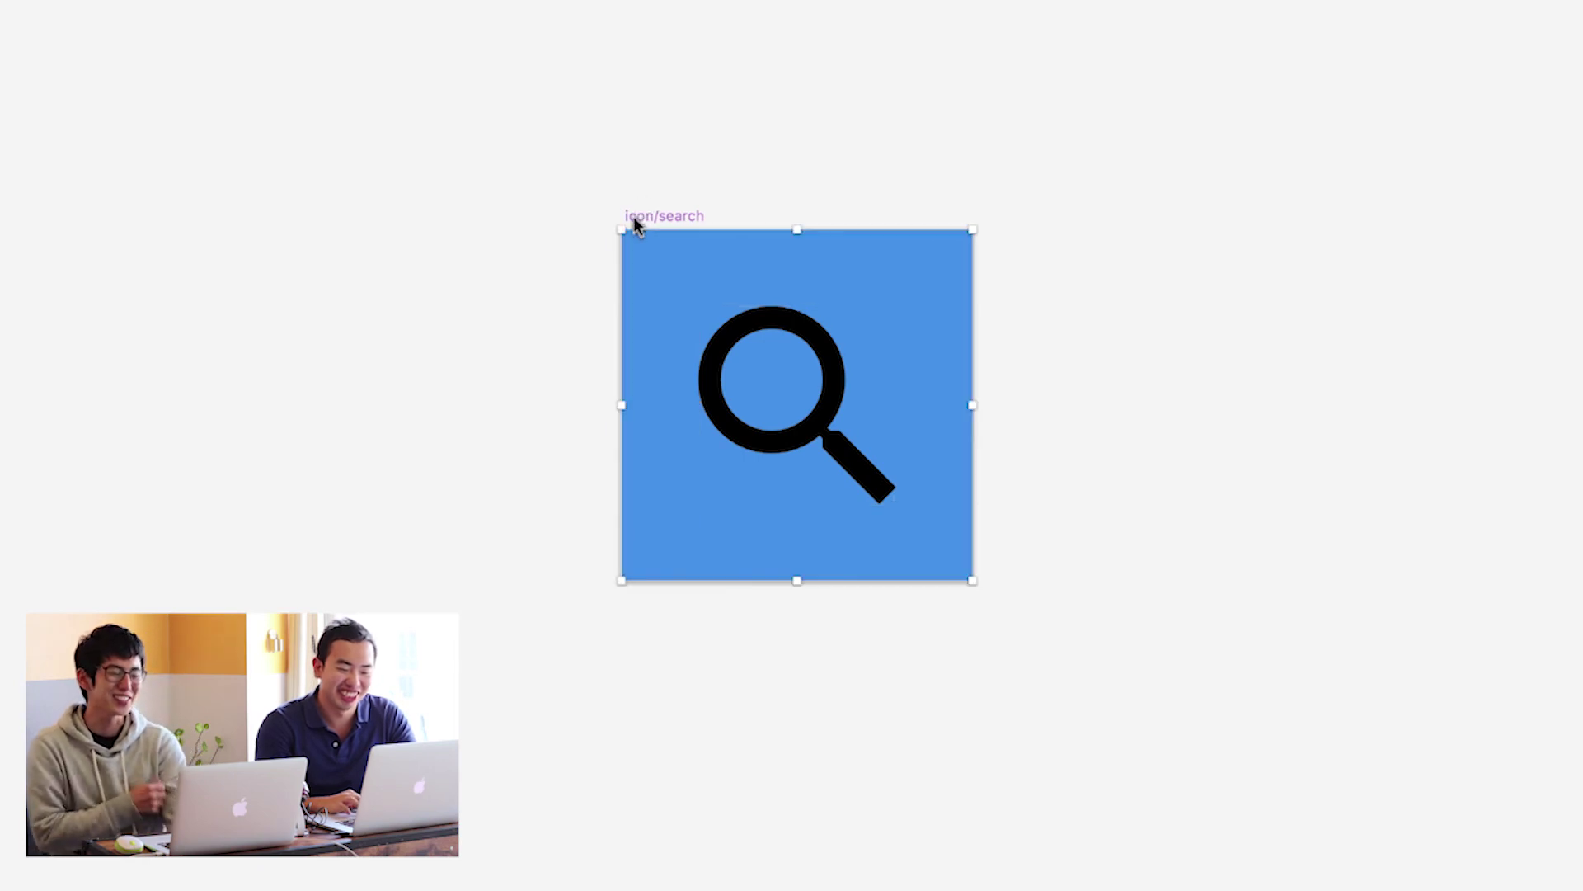
key("Delete")
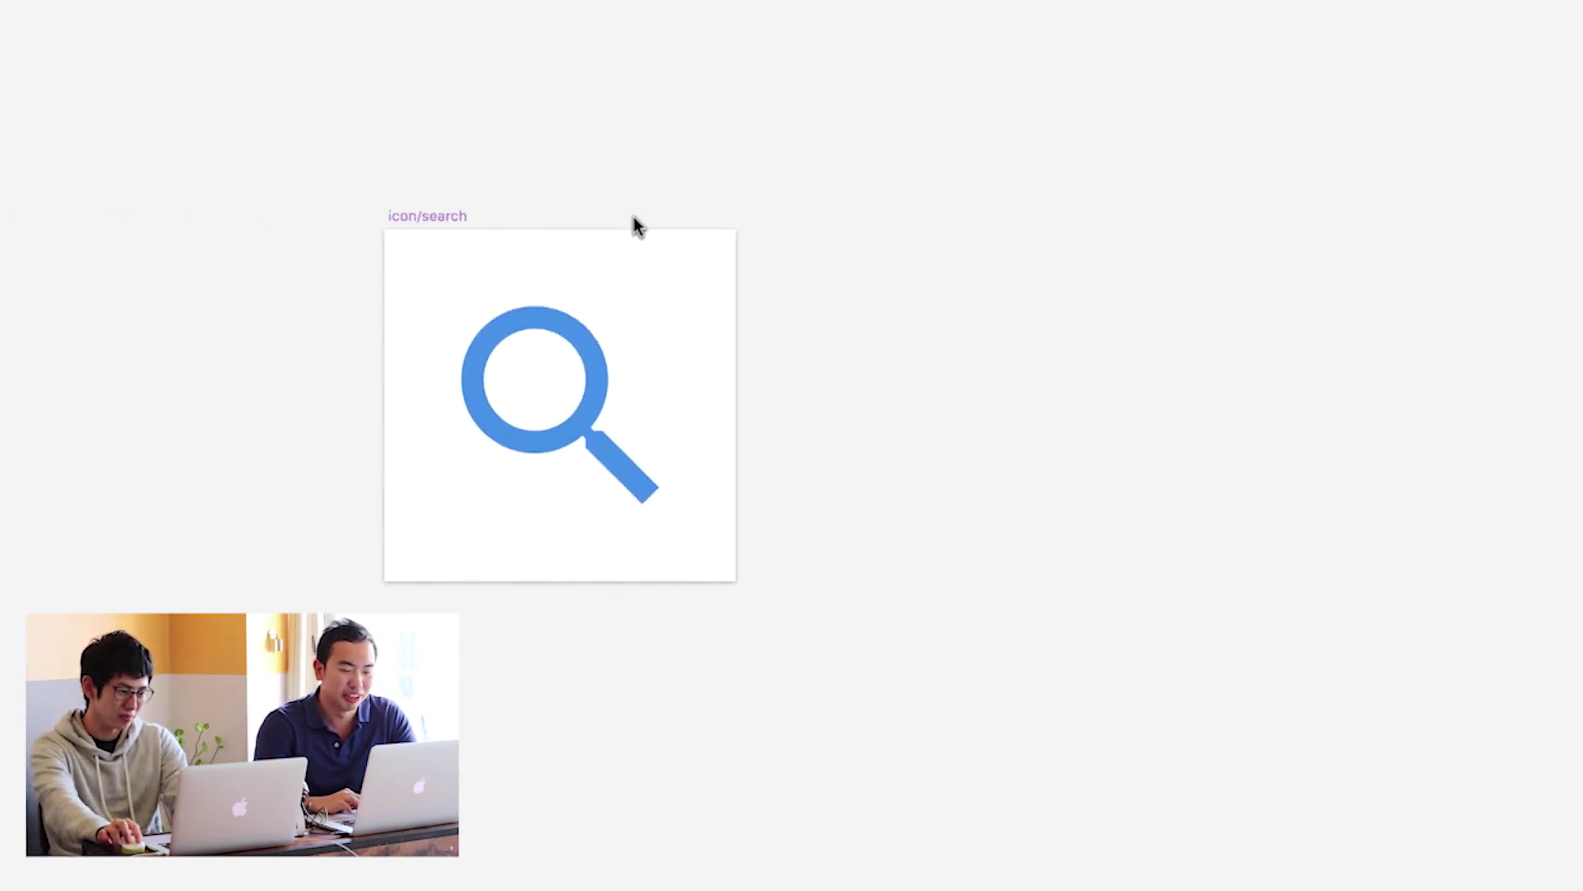
- Rename the copied search symbol to icon/star
left_click(508, 213)
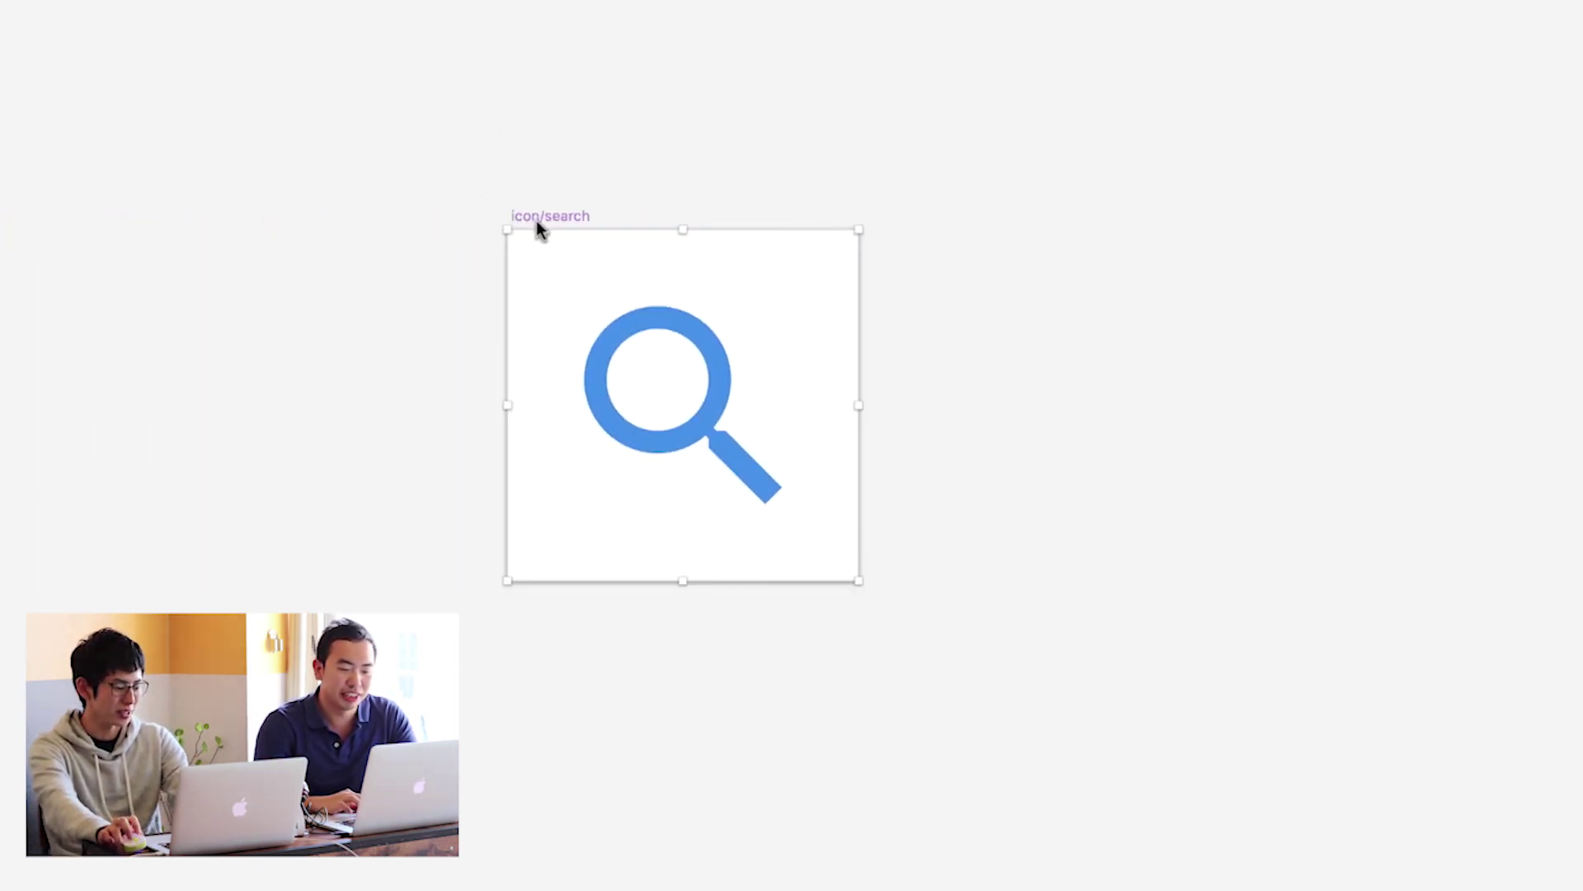
left_click(538, 220)
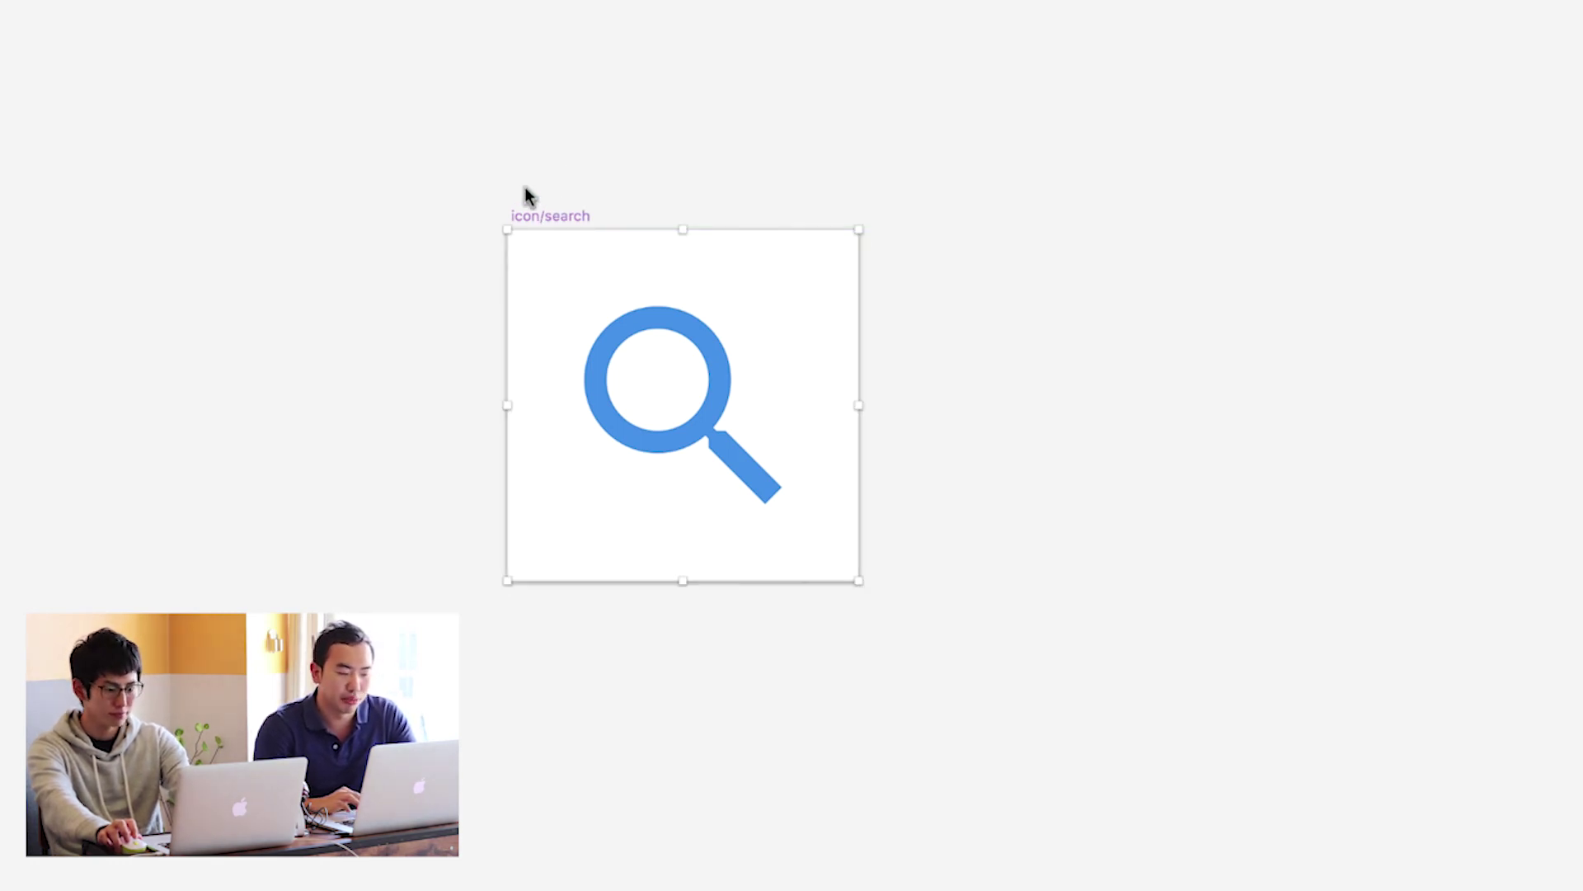
left_click(1091, 513)
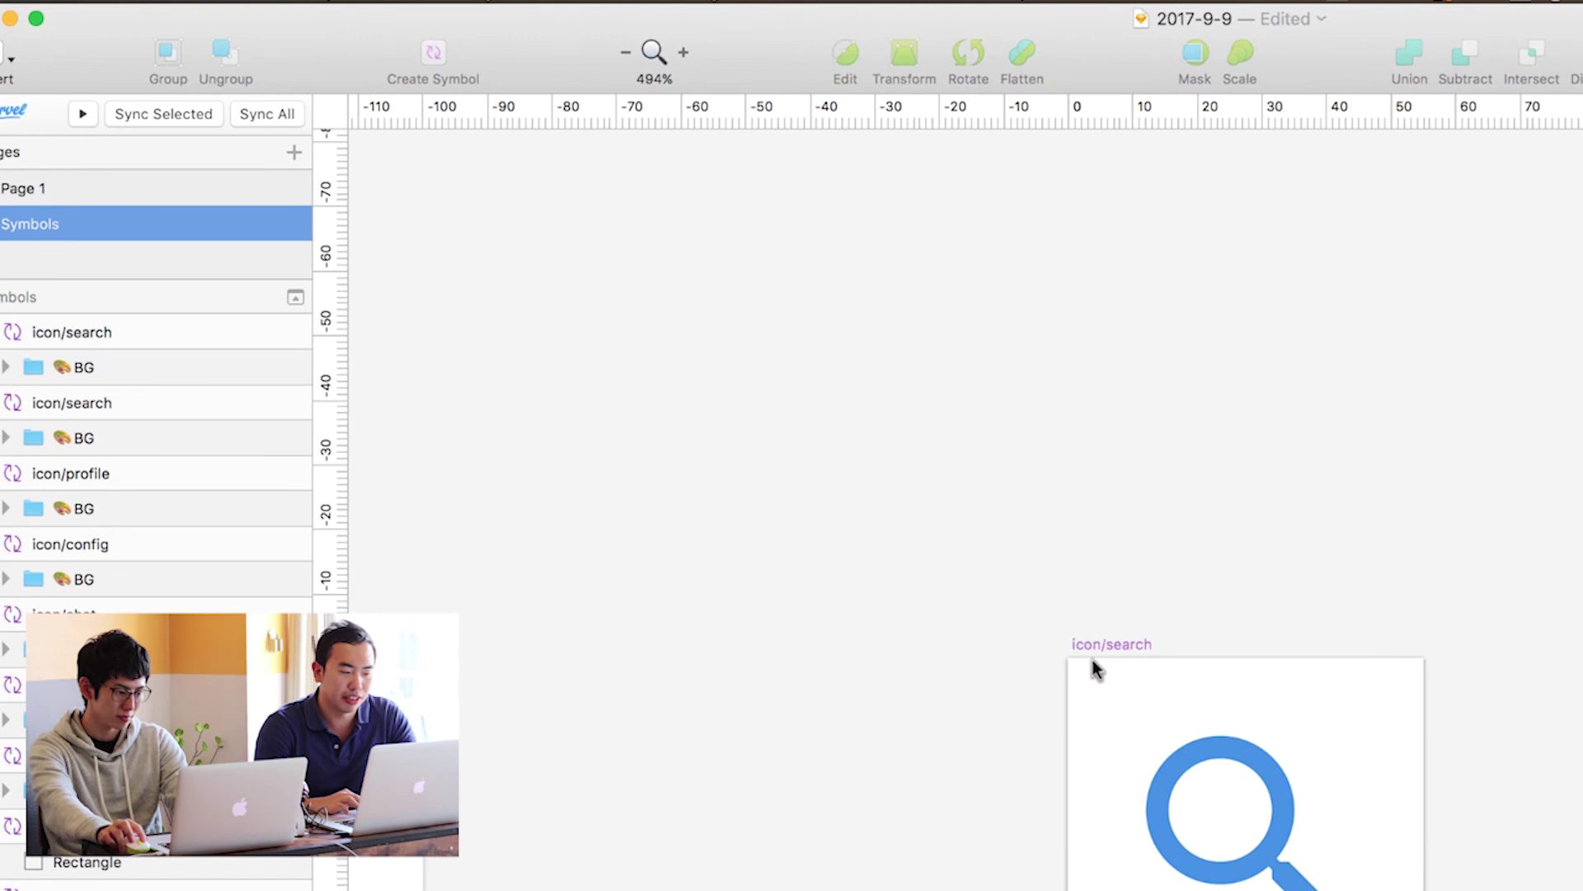
left_click(7, 367)
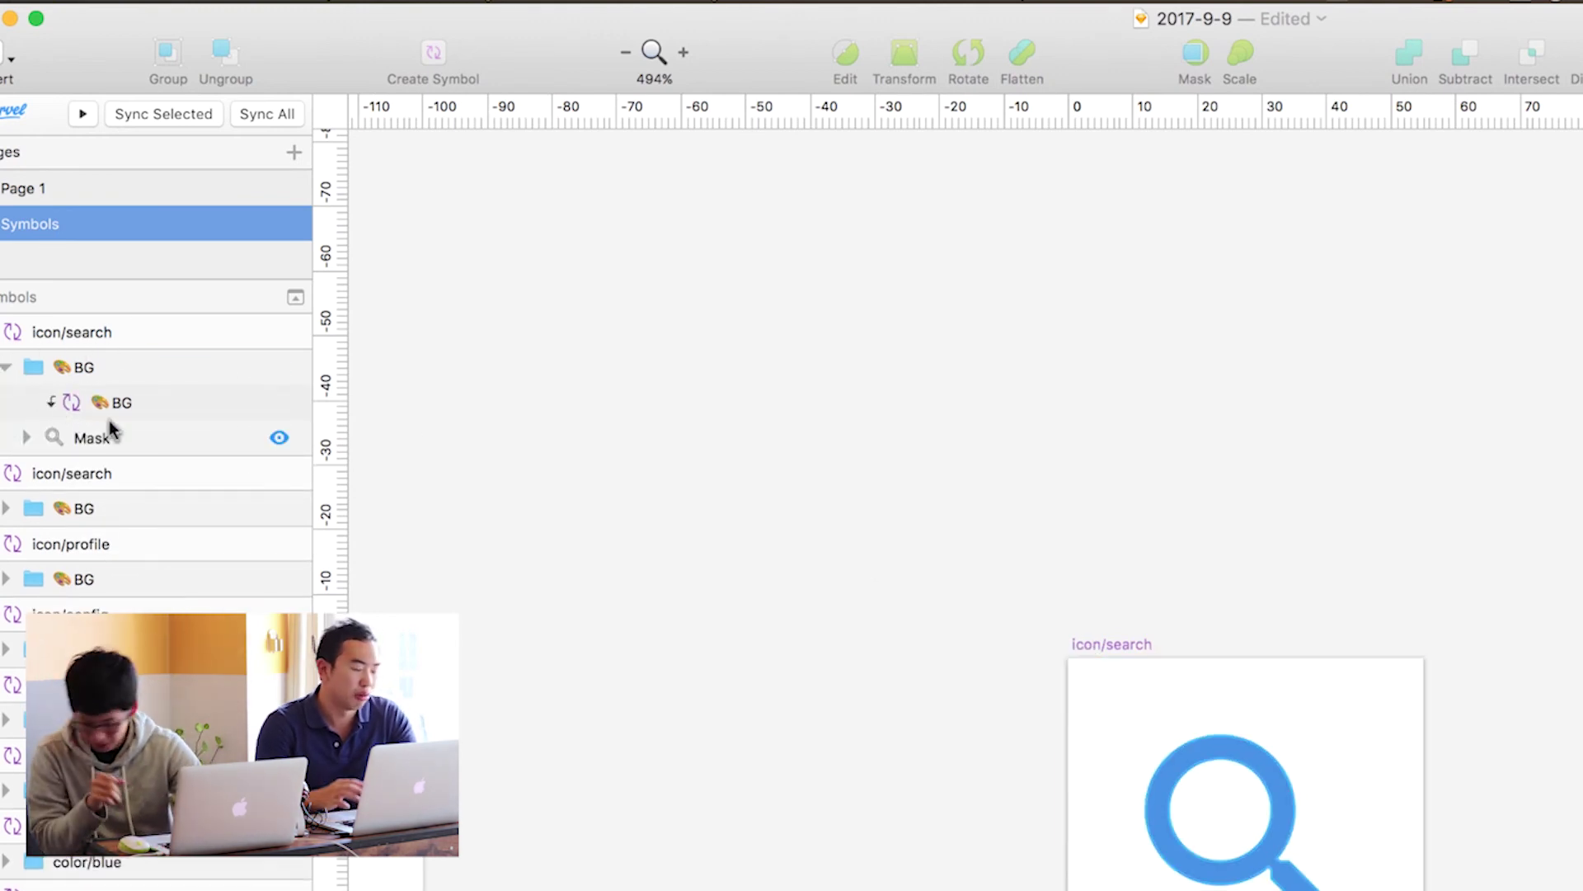
mouse_move(72, 332)
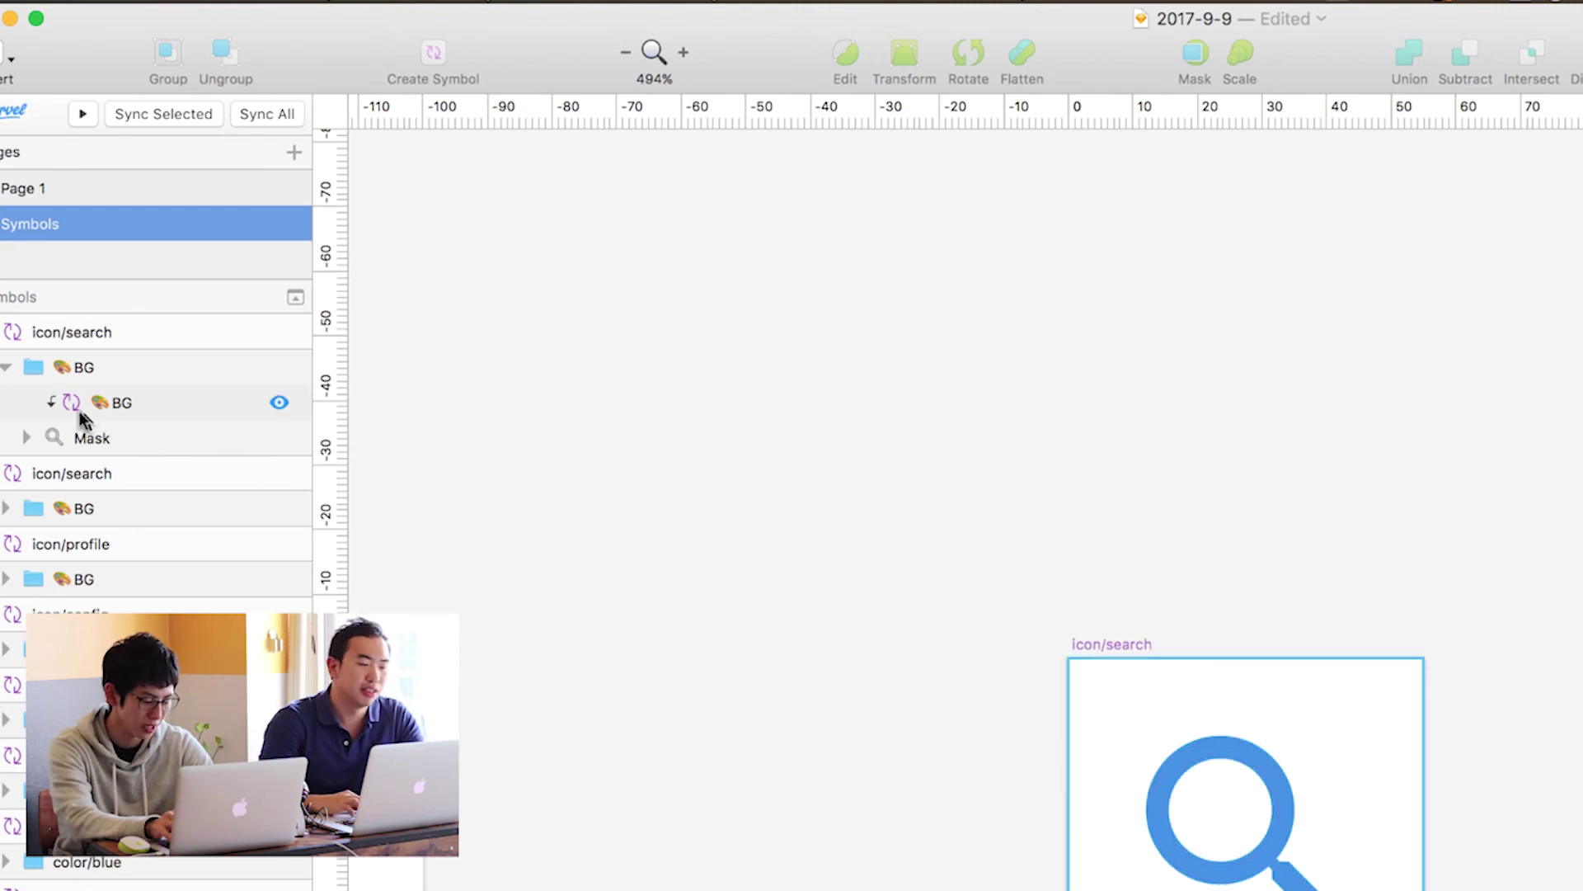
double_click(103, 330)
type("icon/s")
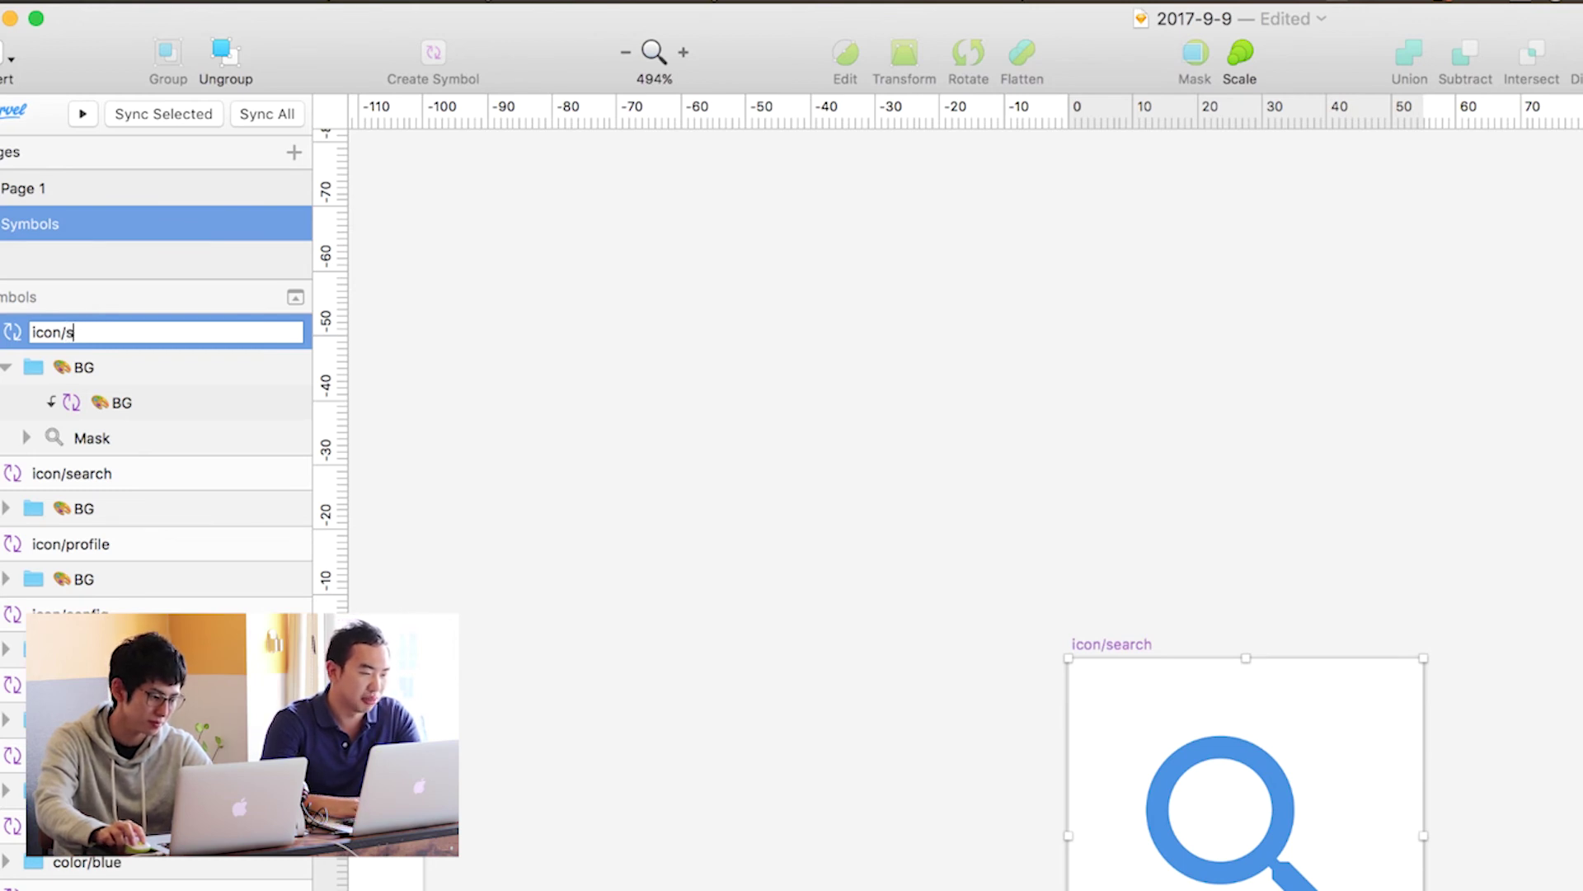
key("Return")
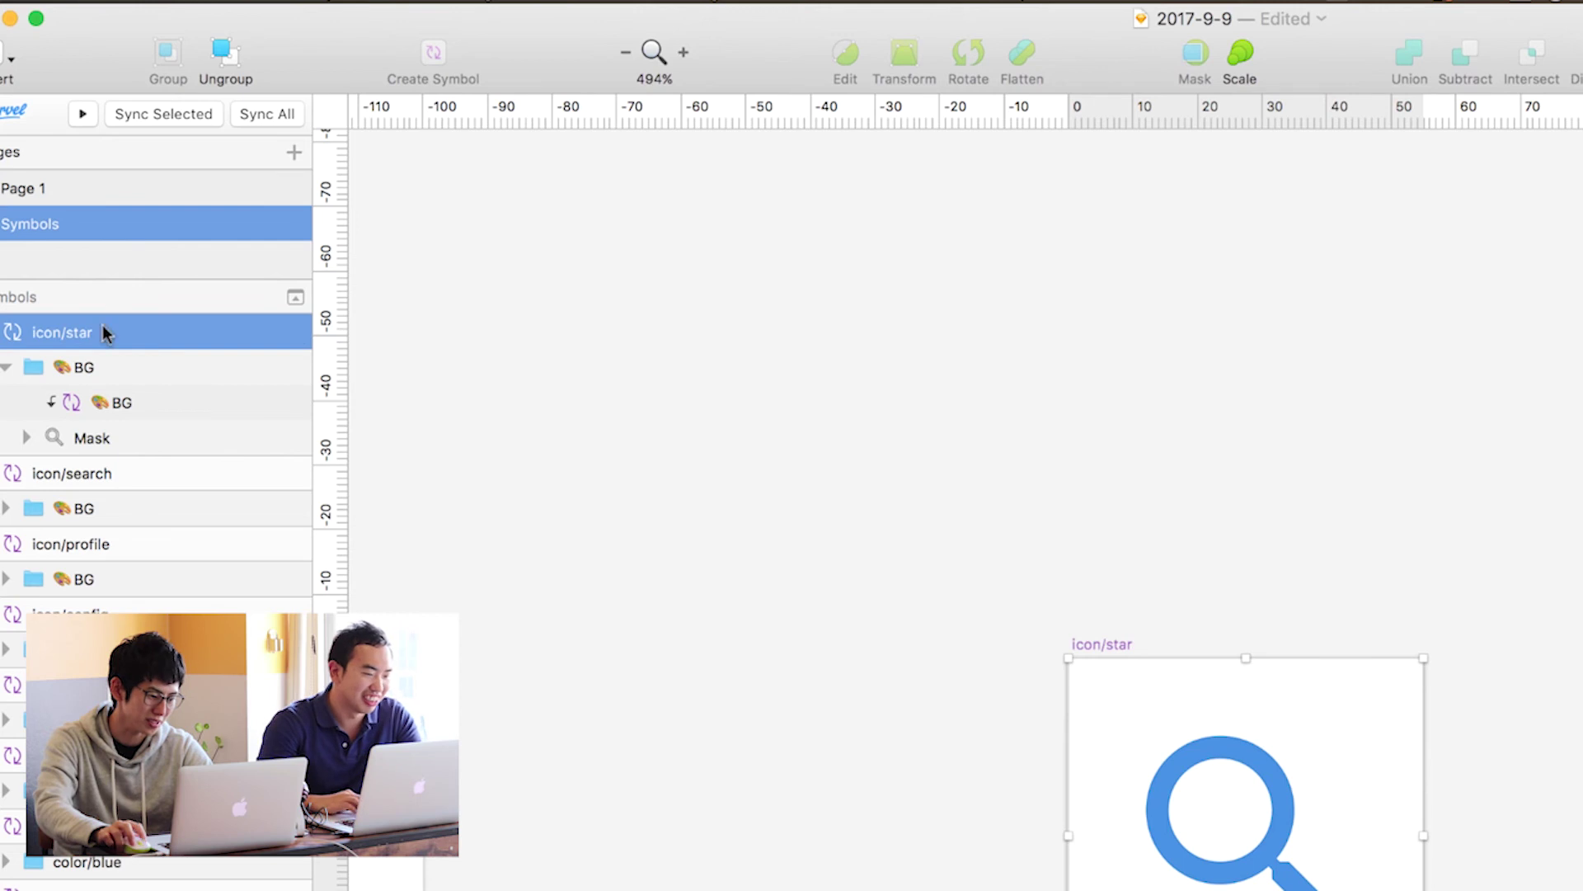
- Move the BG symbol out of its group and delete the search mask group
left_click_drag(128, 405, 106, 355)
left_click(131, 412)
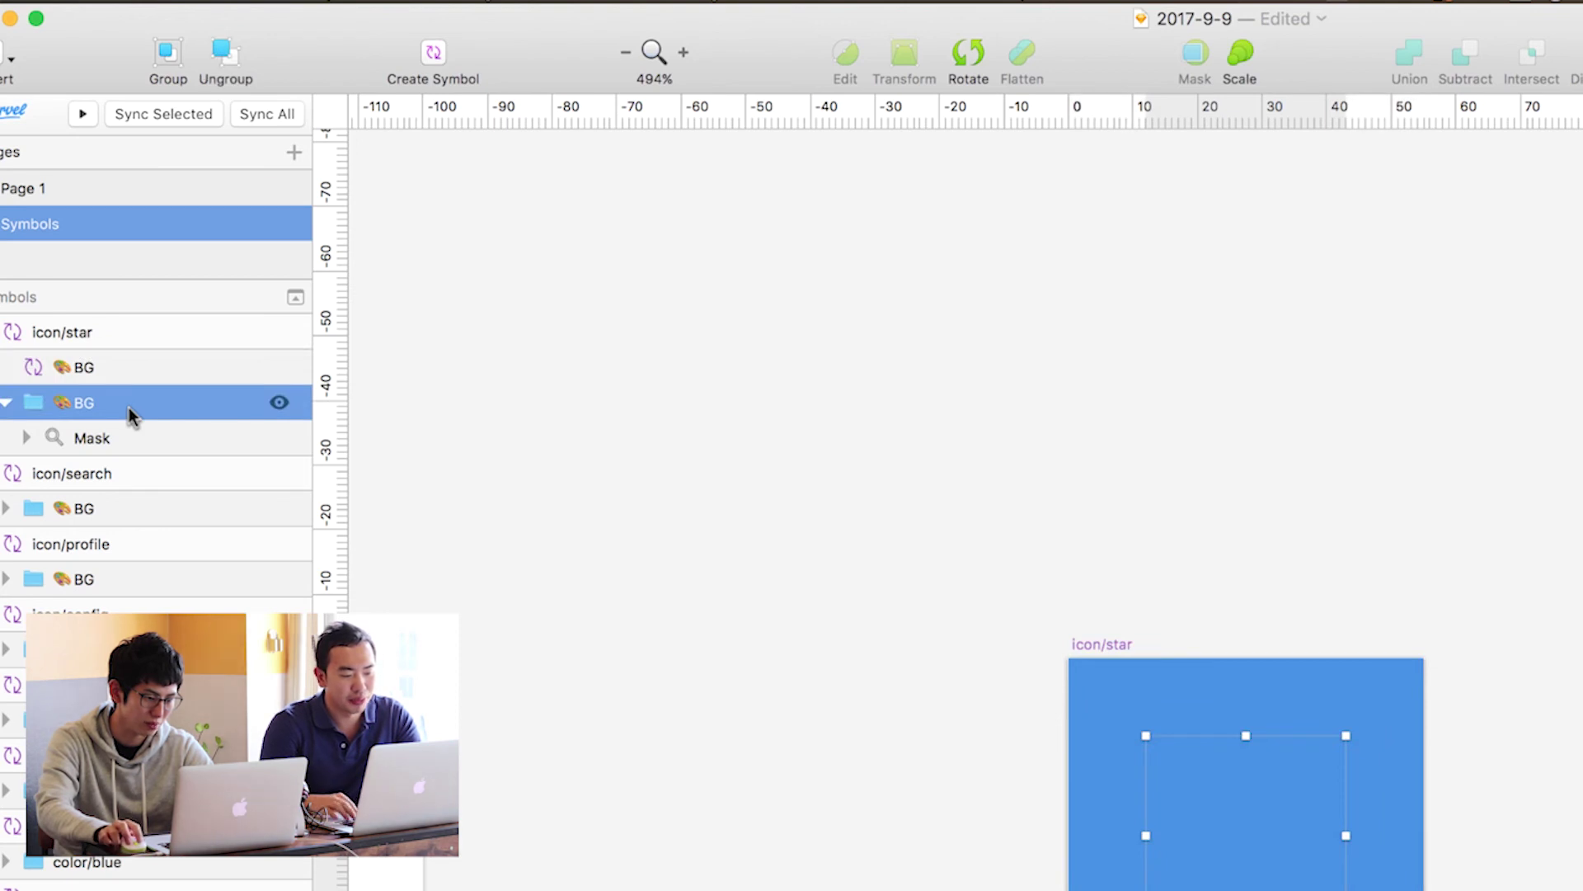
key("Delete")
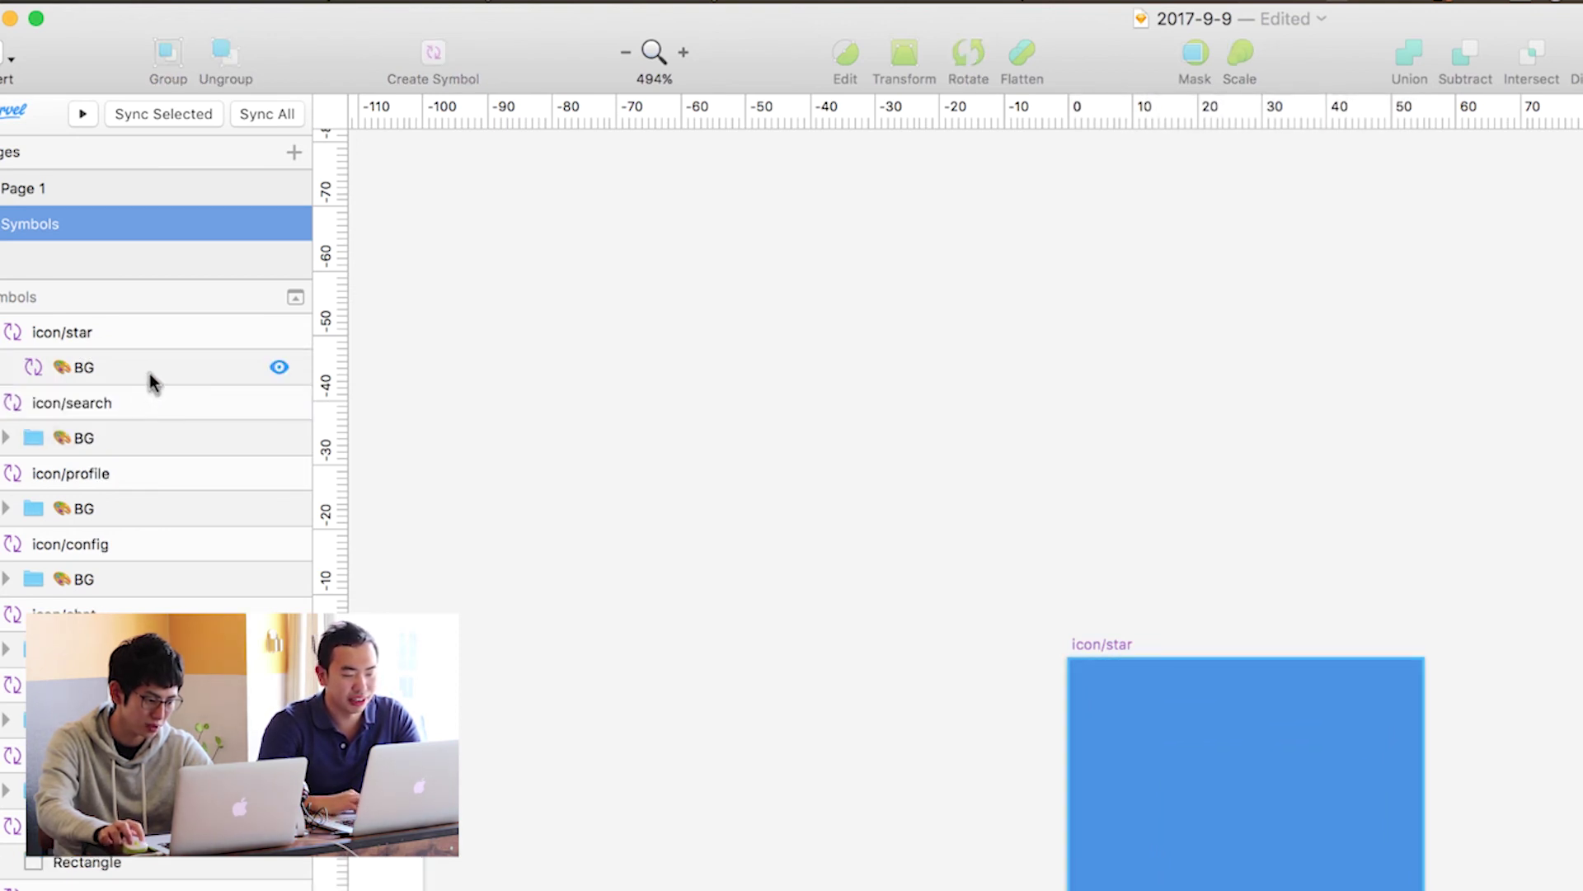
left_click(149, 373)
left_click(853, 701)
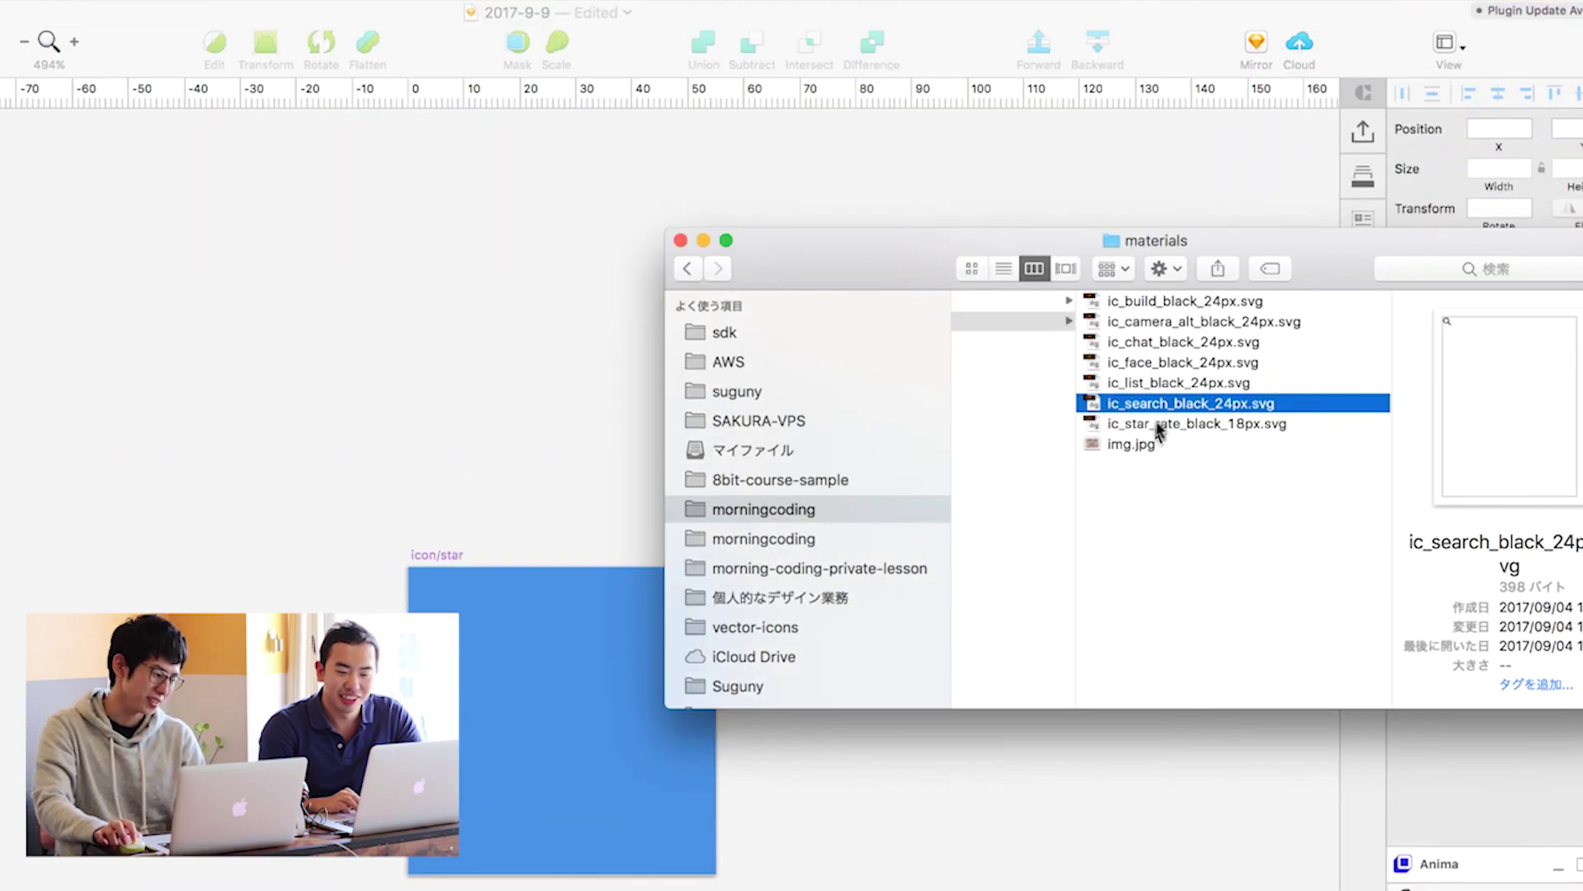
- Drag ic_star_rate_black_18px.svg from Finder onto the icon/star tile
left_click(1162, 423)
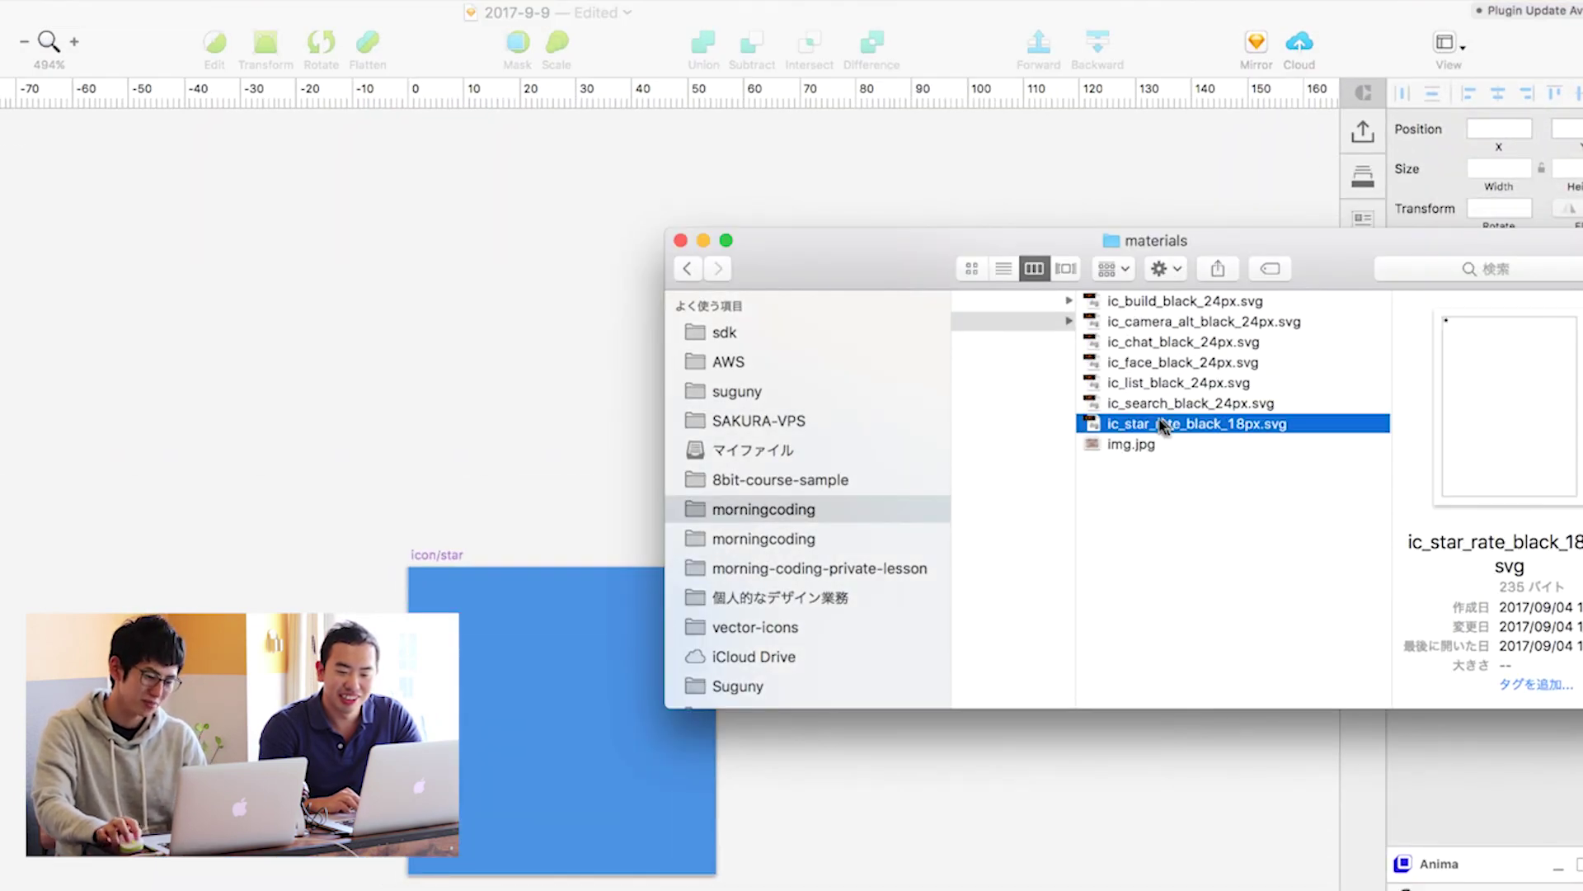
left_click_drag(1152, 426, 565, 708)
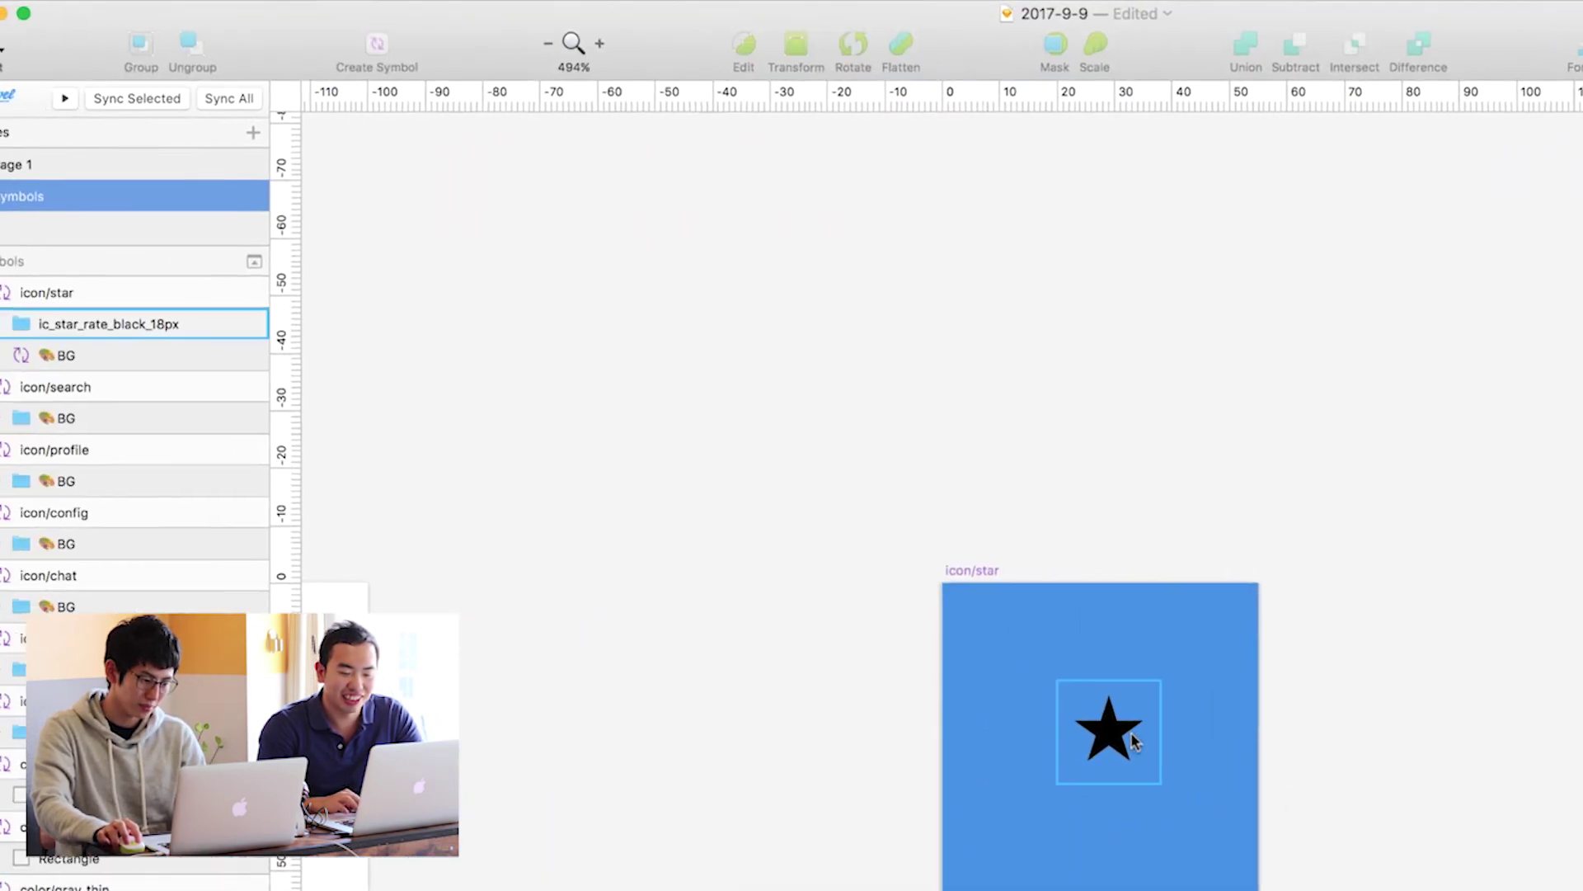
left_click(1125, 734)
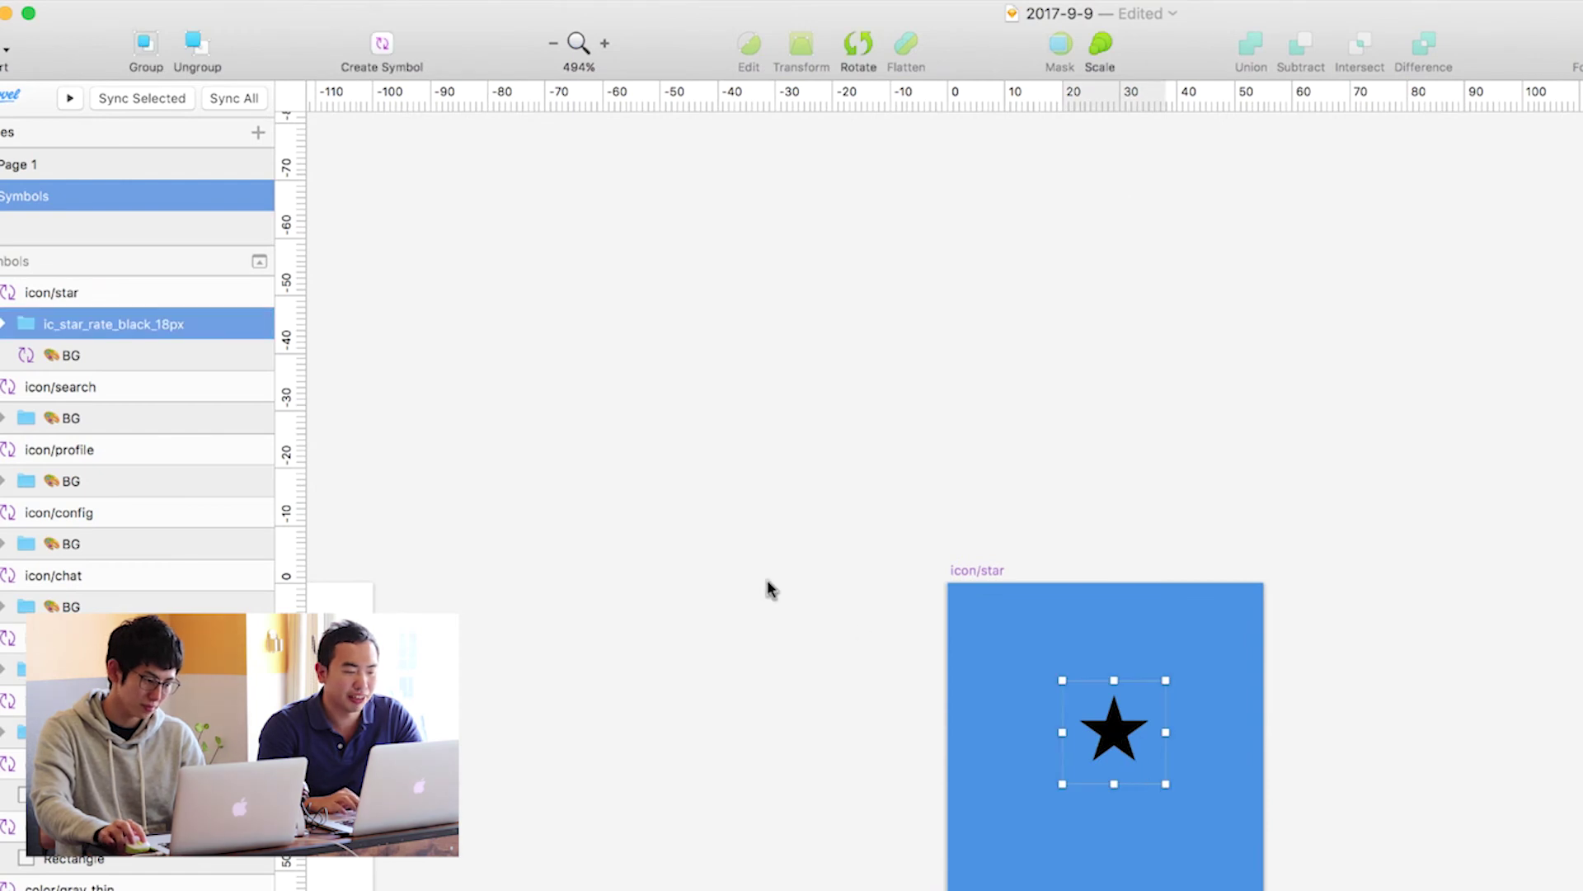
- Move the star shape out of its imported group and delete the empty ic_star_rate_black_18px group
left_click(5, 324)
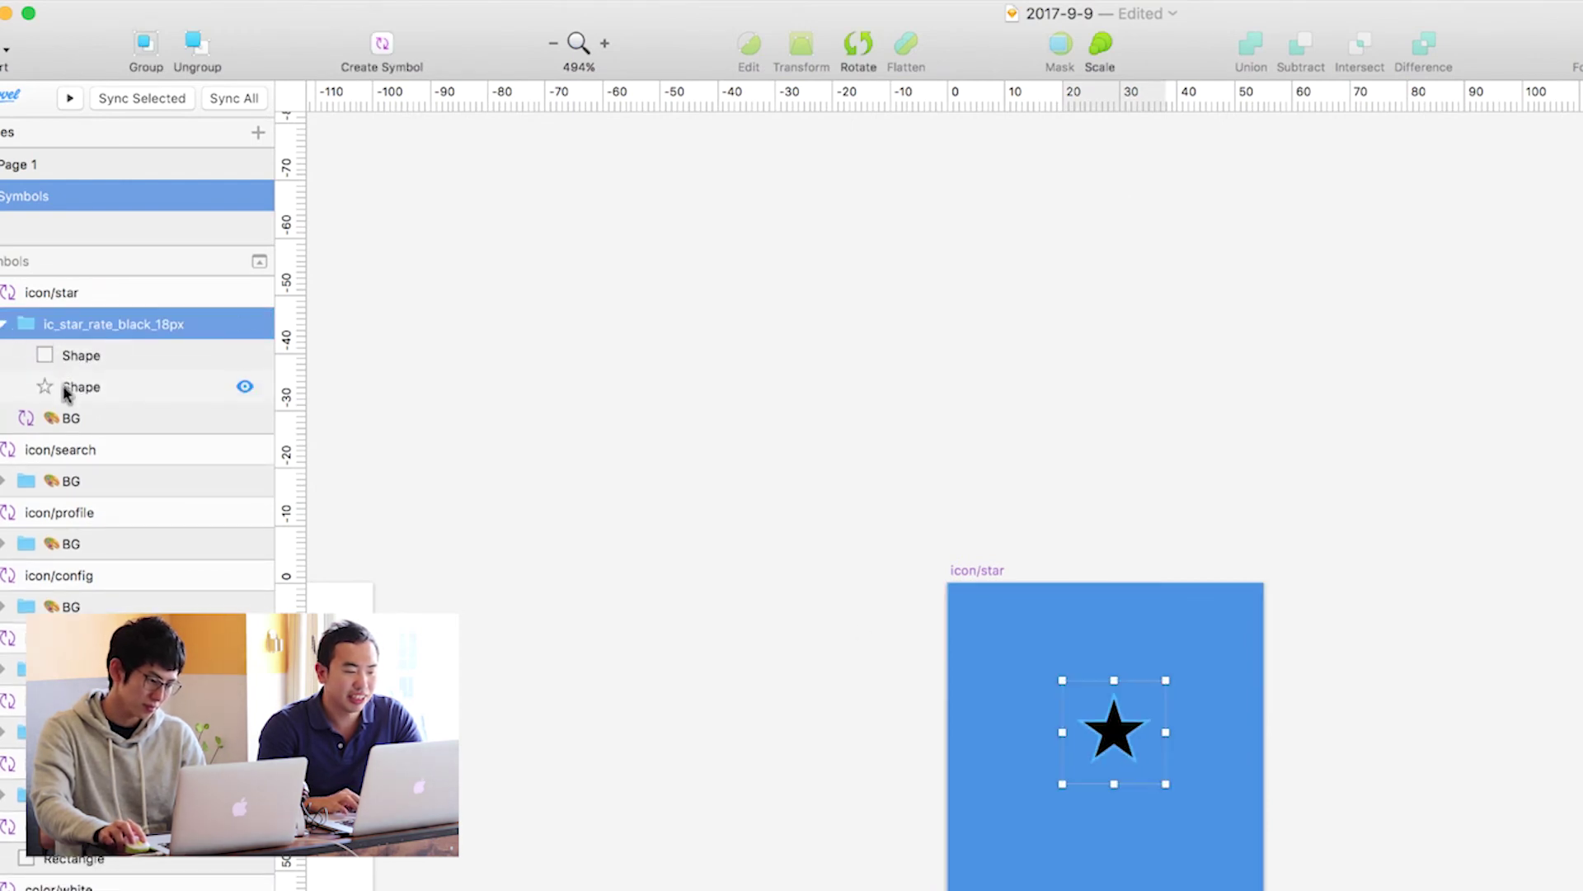
left_click_drag(65, 369, 64, 311)
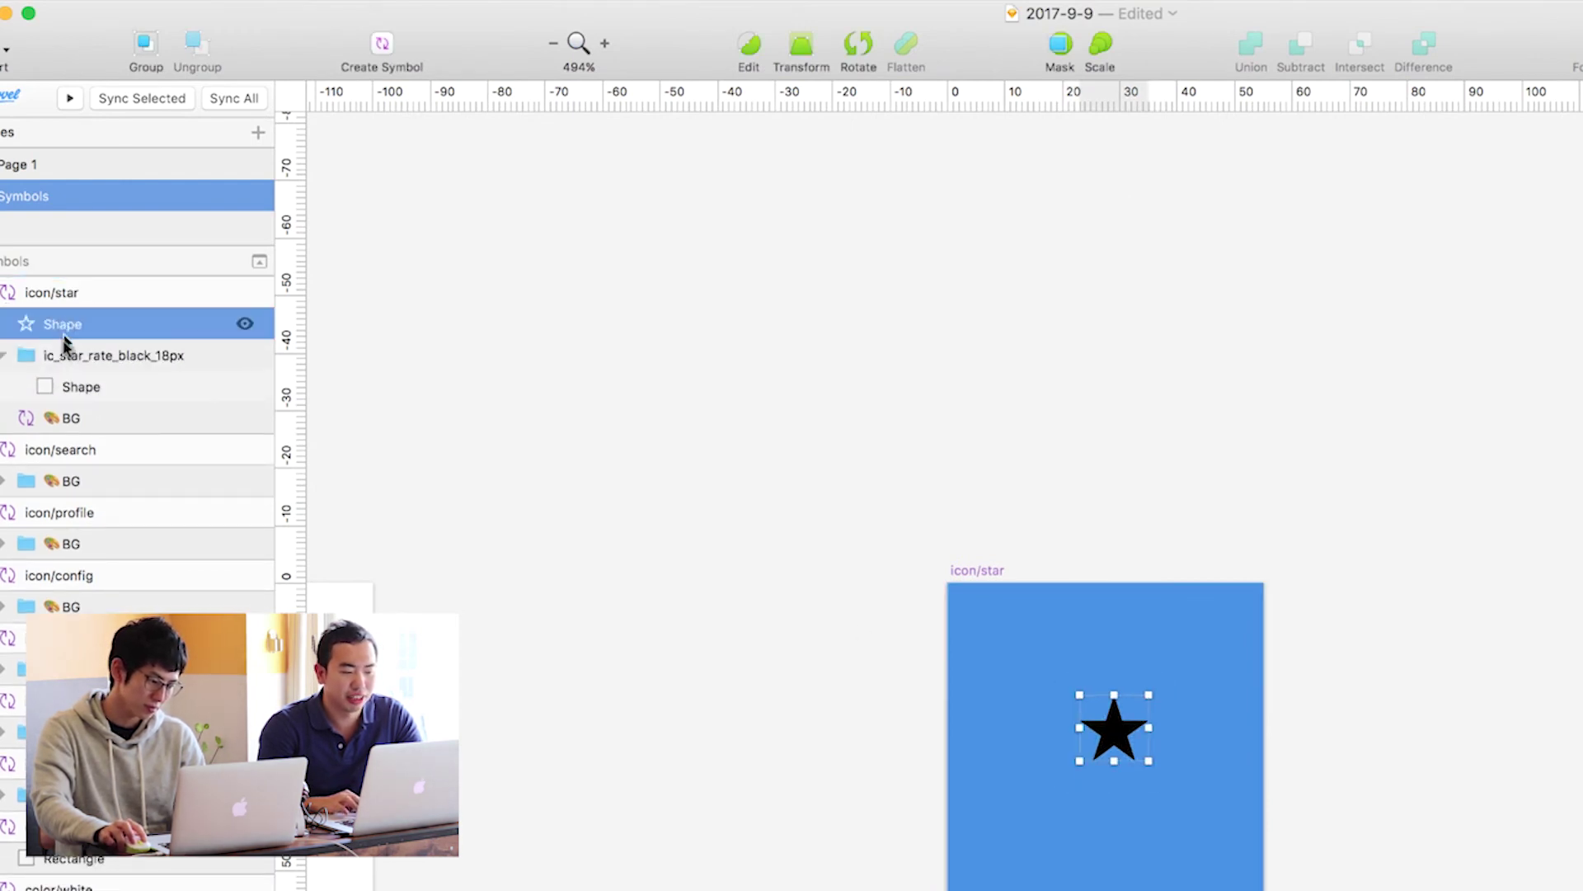
left_click(66, 356)
key("BackSpace")
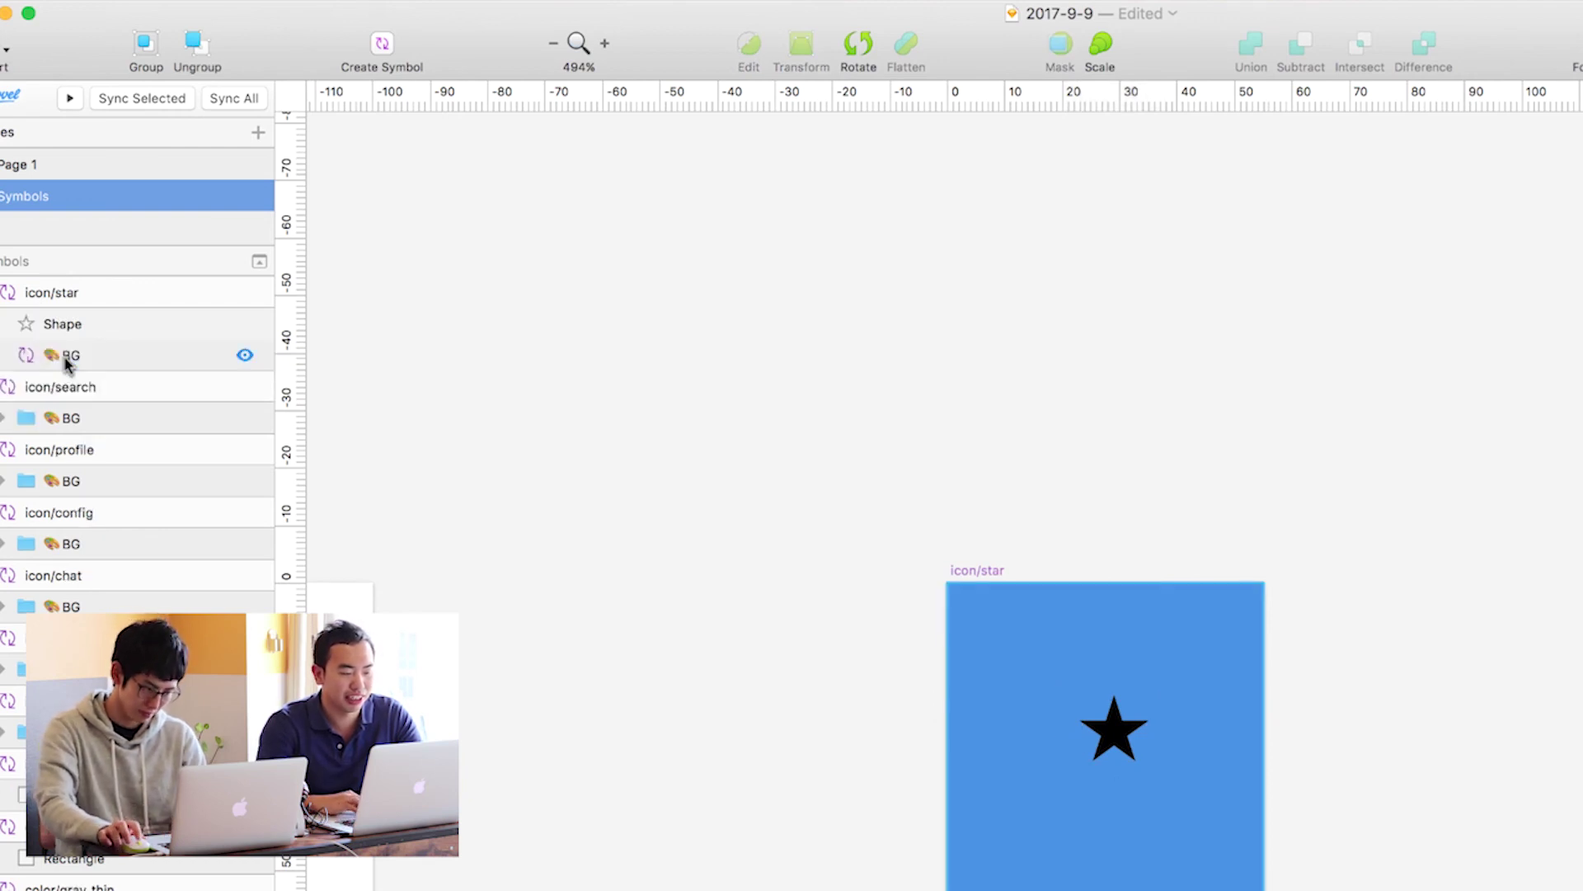
- Resize the star to 35 px wide and position it inside the icon/star tile
left_click(1111, 738)
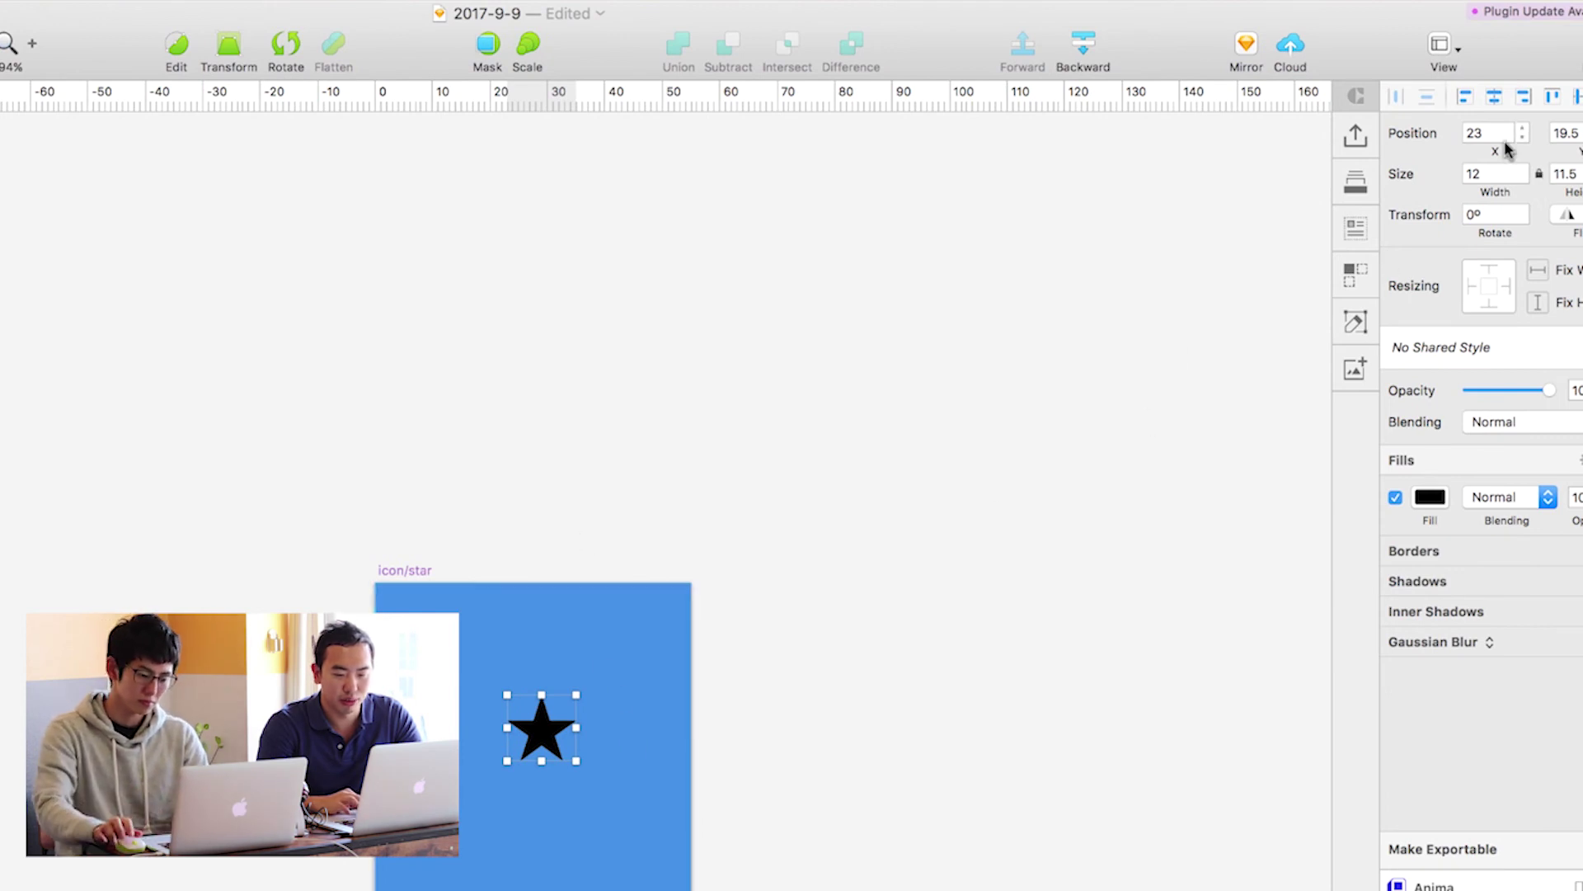
left_click(1485, 170)
type("35")
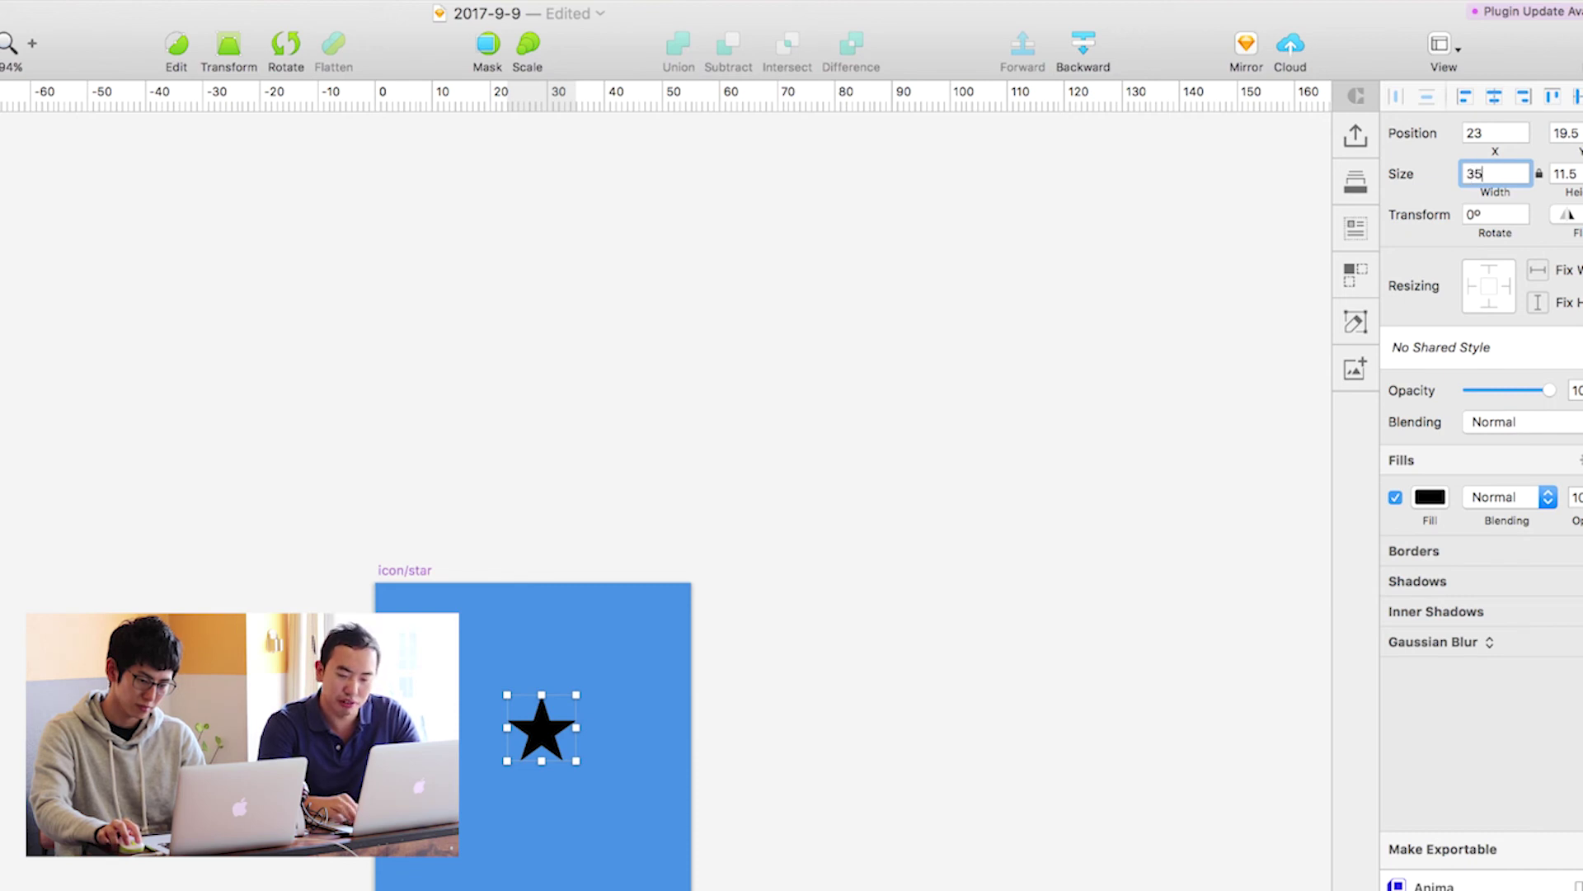
key("Return")
left_click_drag(563, 804, 488, 759)
left_click(763, 788)
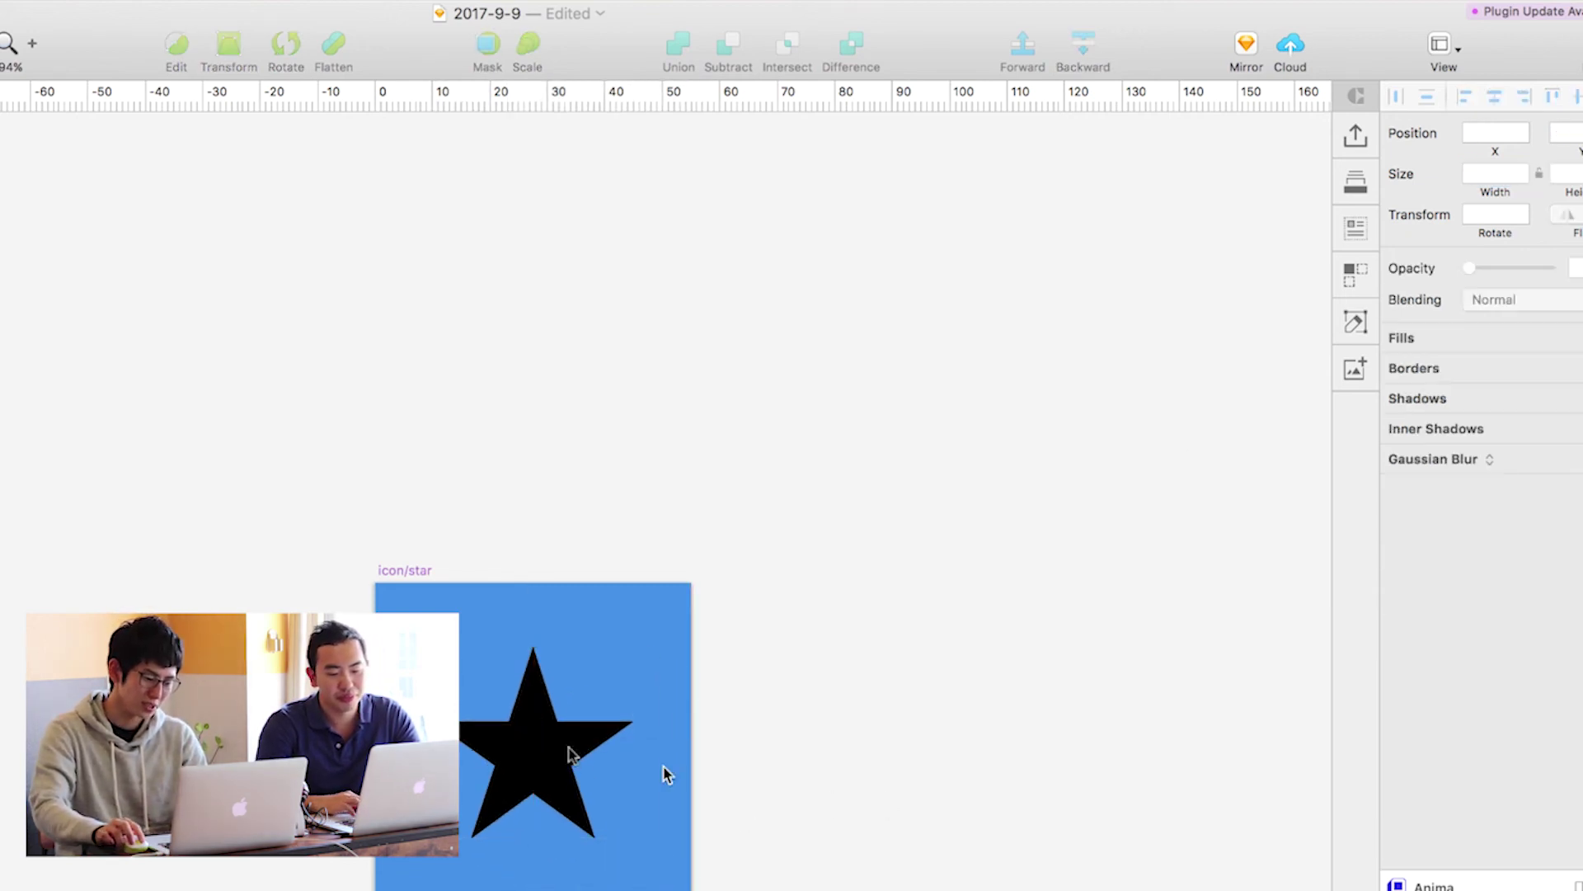
- Mask the blue background rectangle with the star shape
left_click(524, 746)
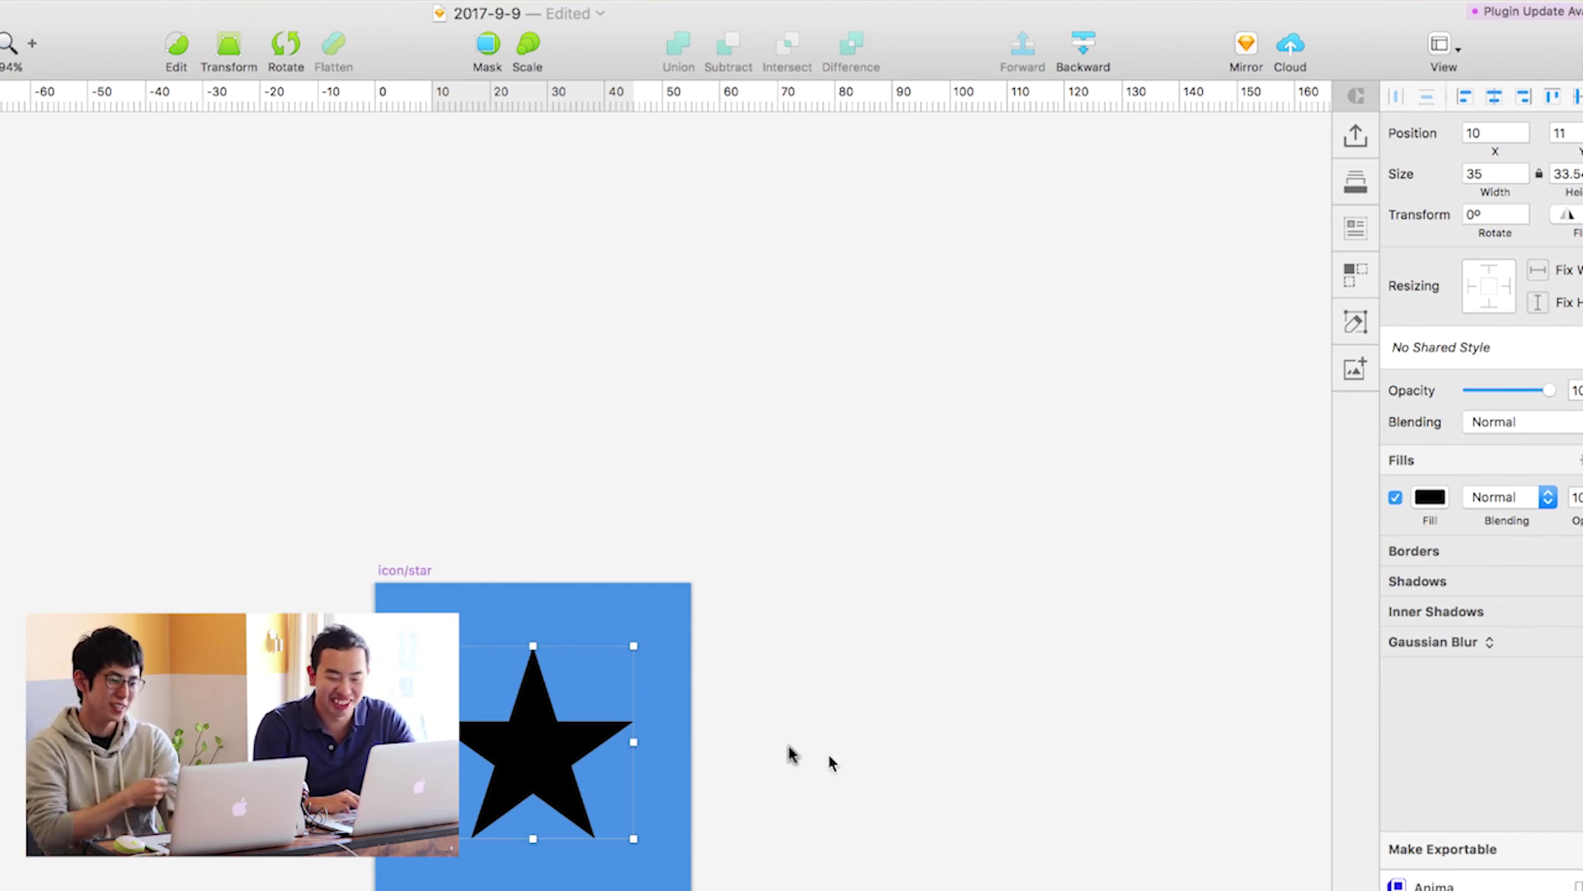
left_click(645, 719)
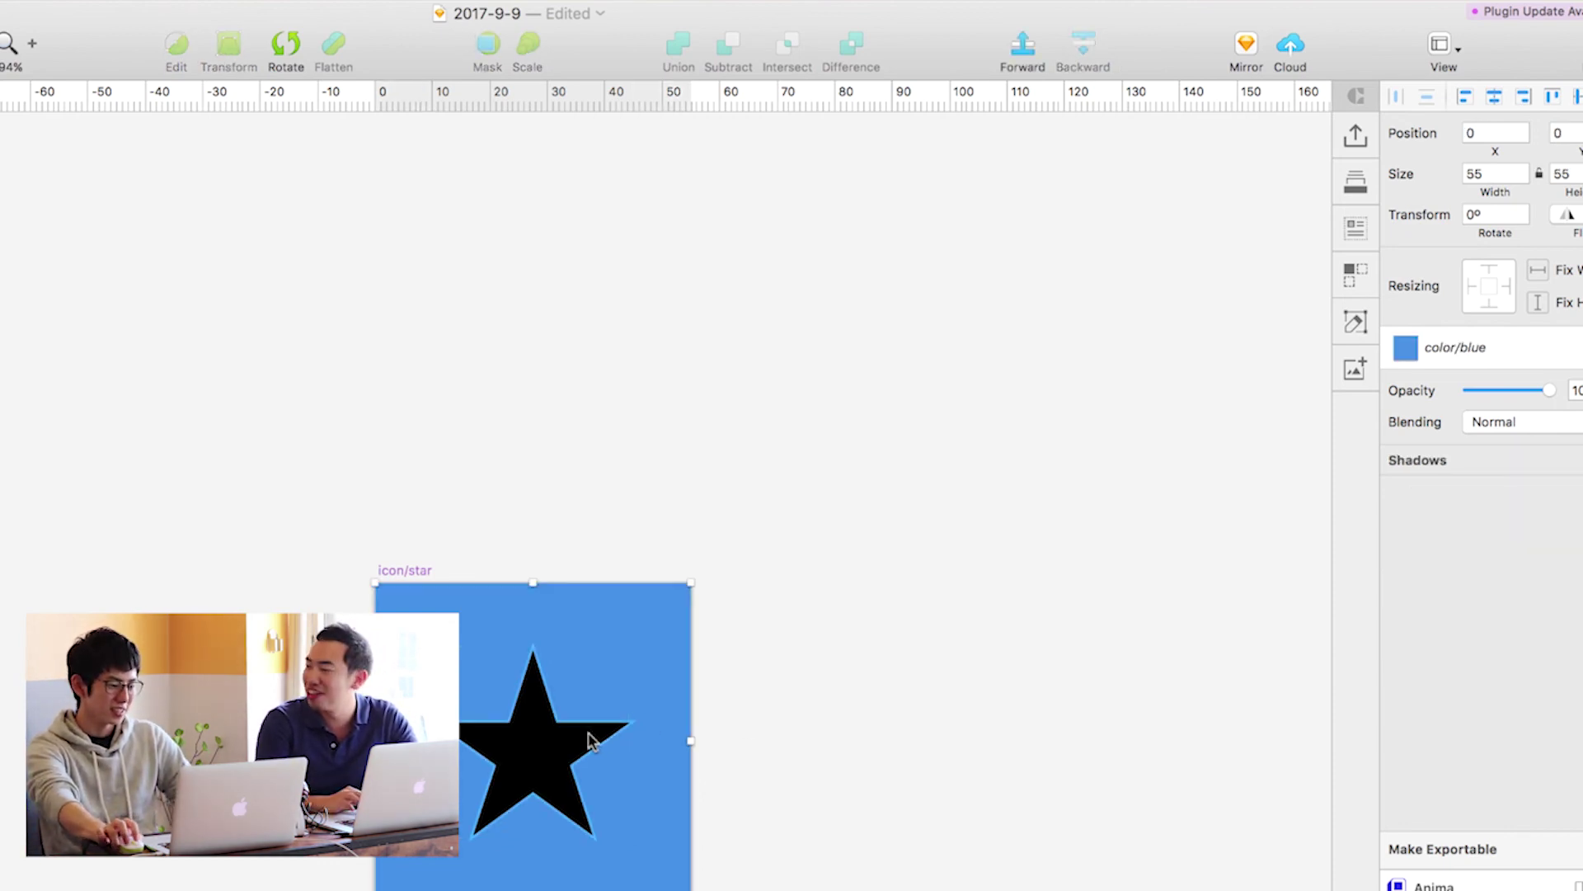
left_click(590, 739, "shift")
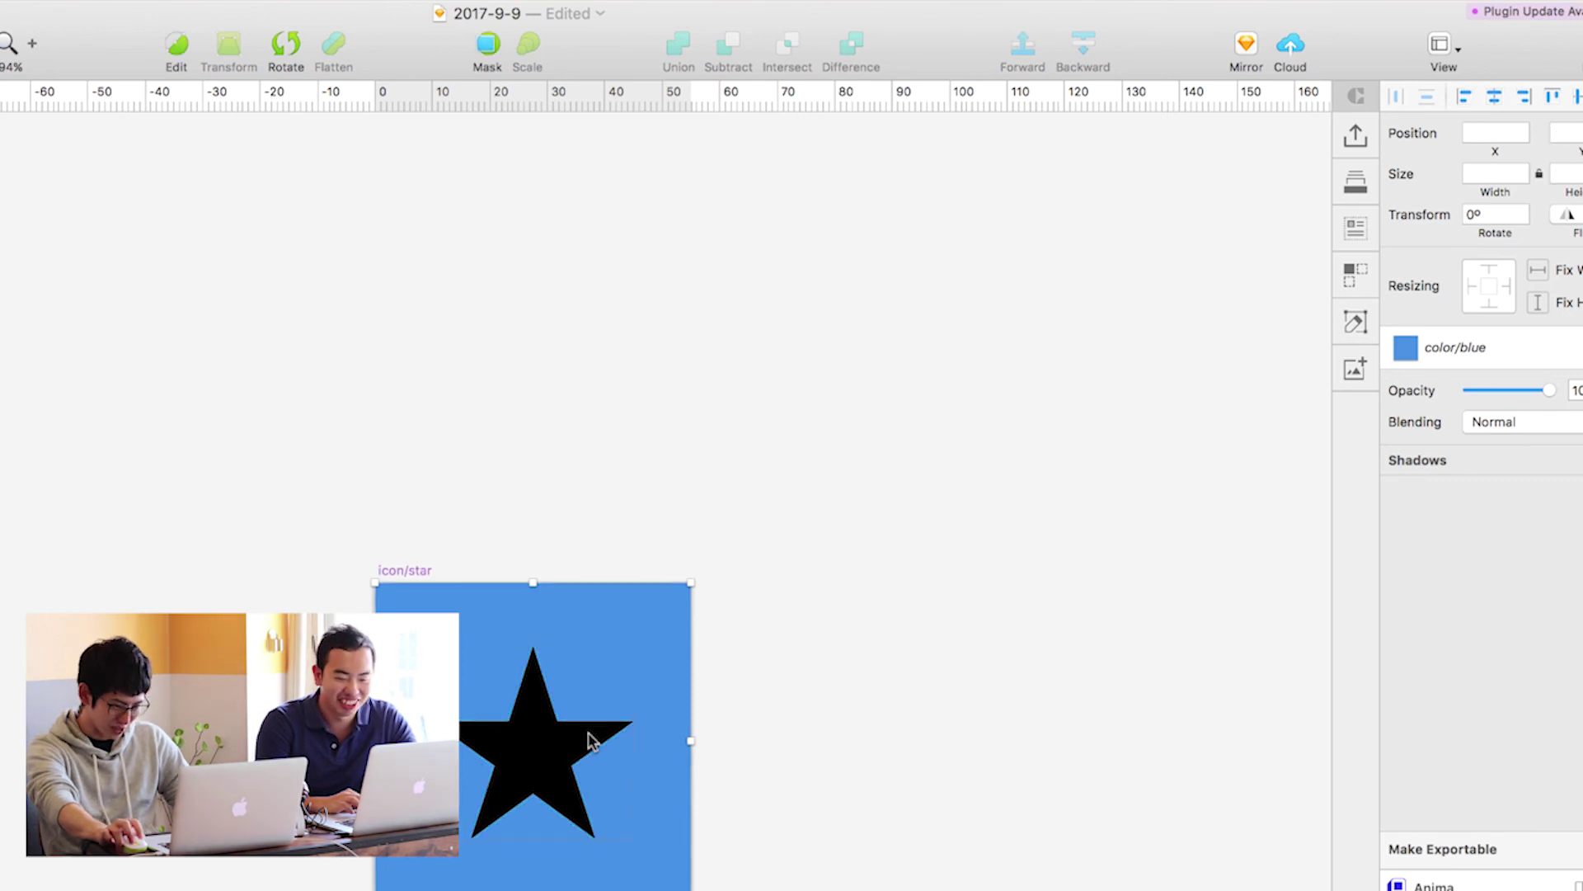
left_click(540, 745)
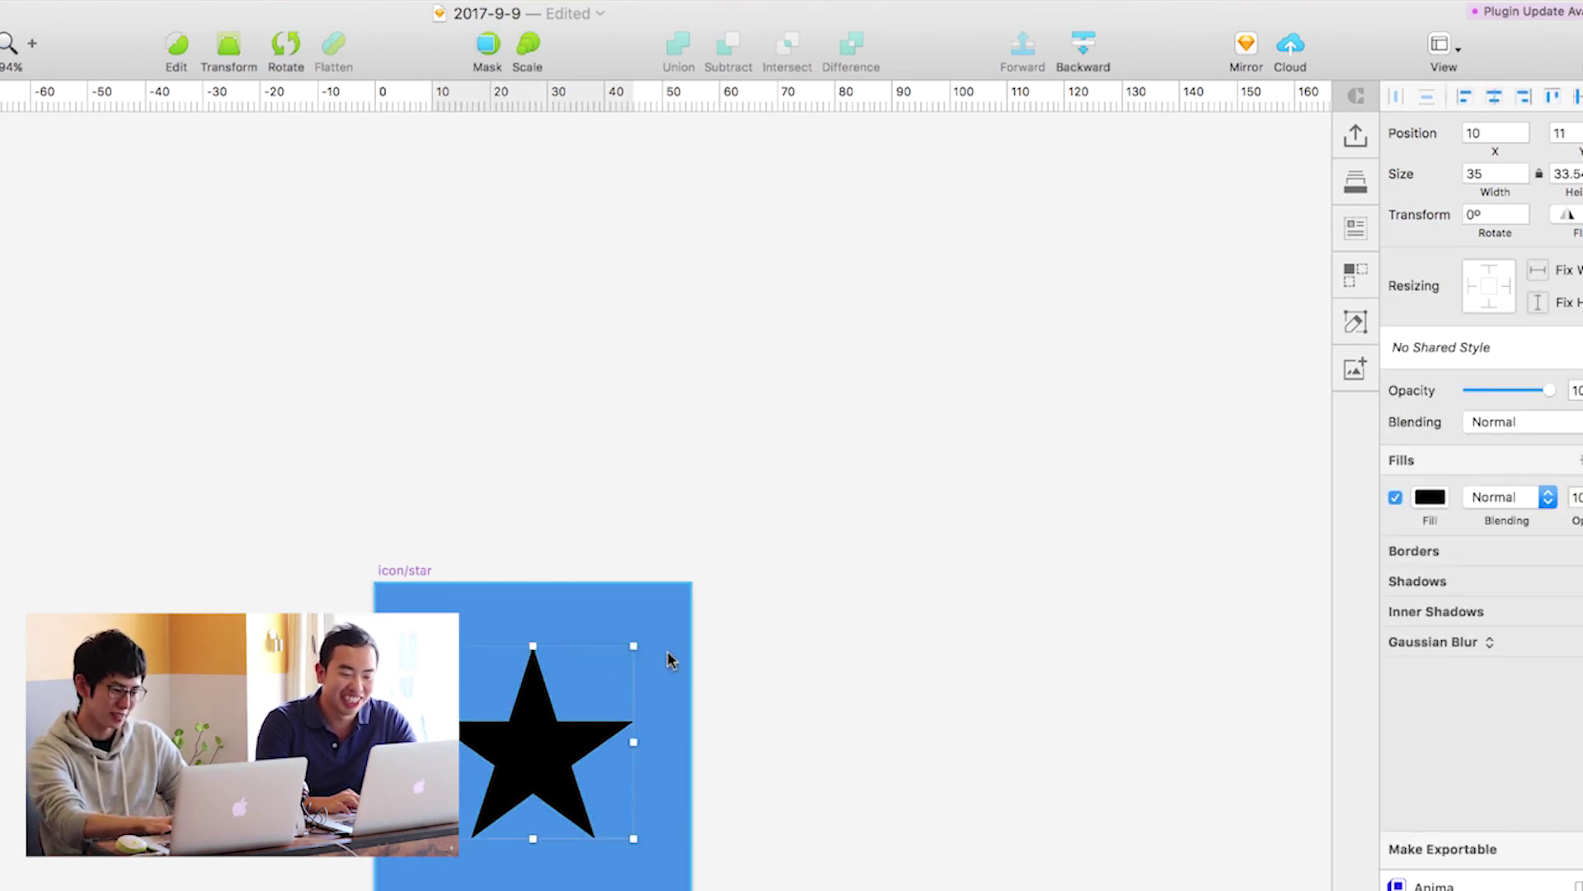
left_click(664, 660, "shift")
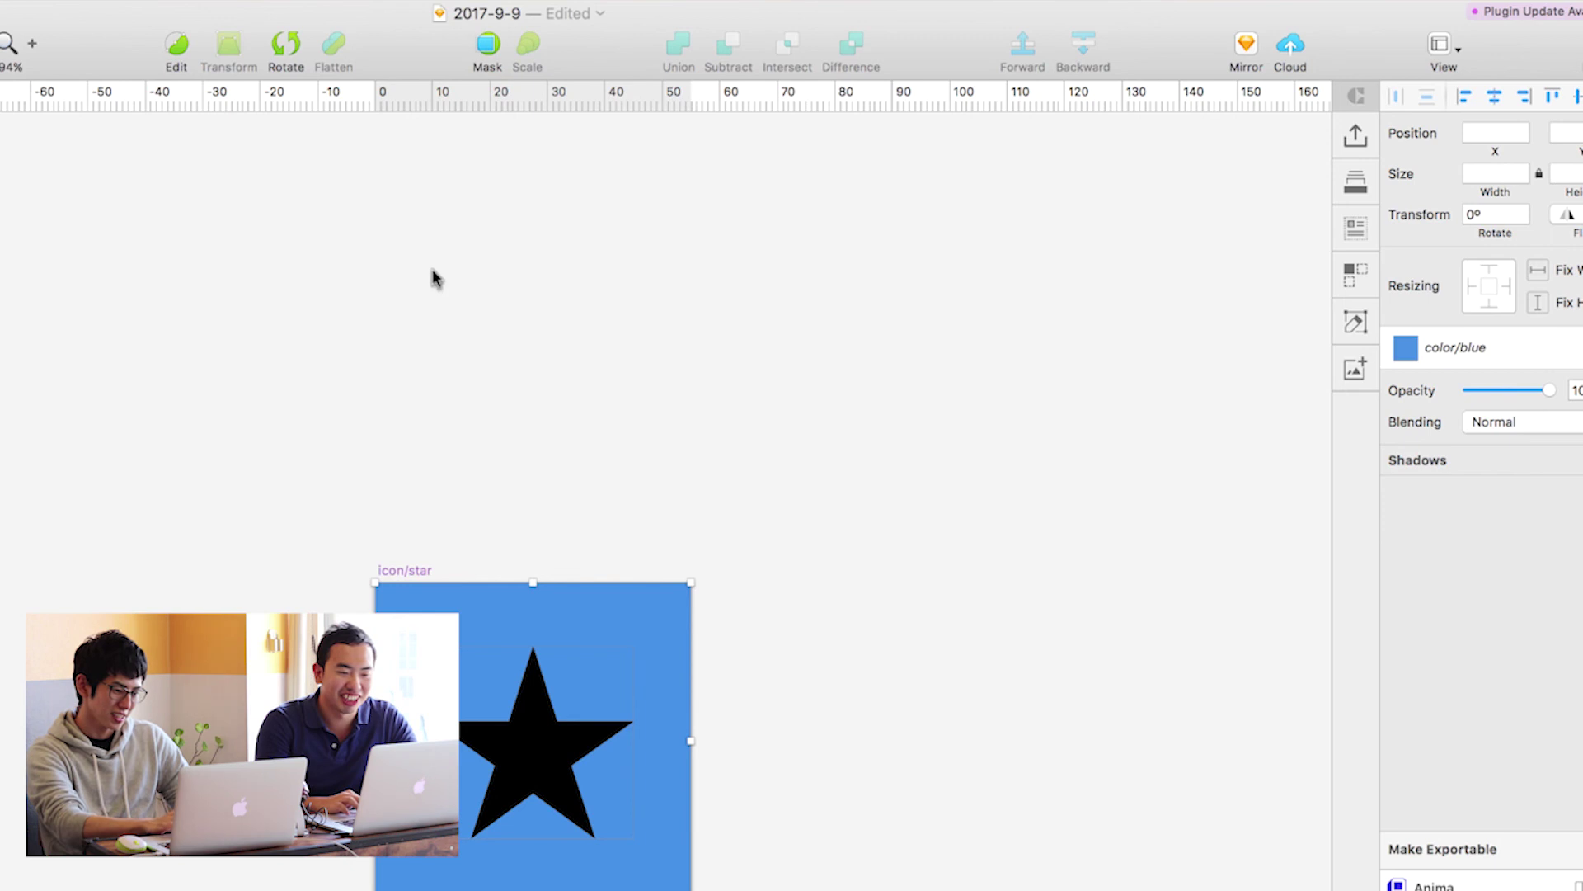
left_click(486, 45)
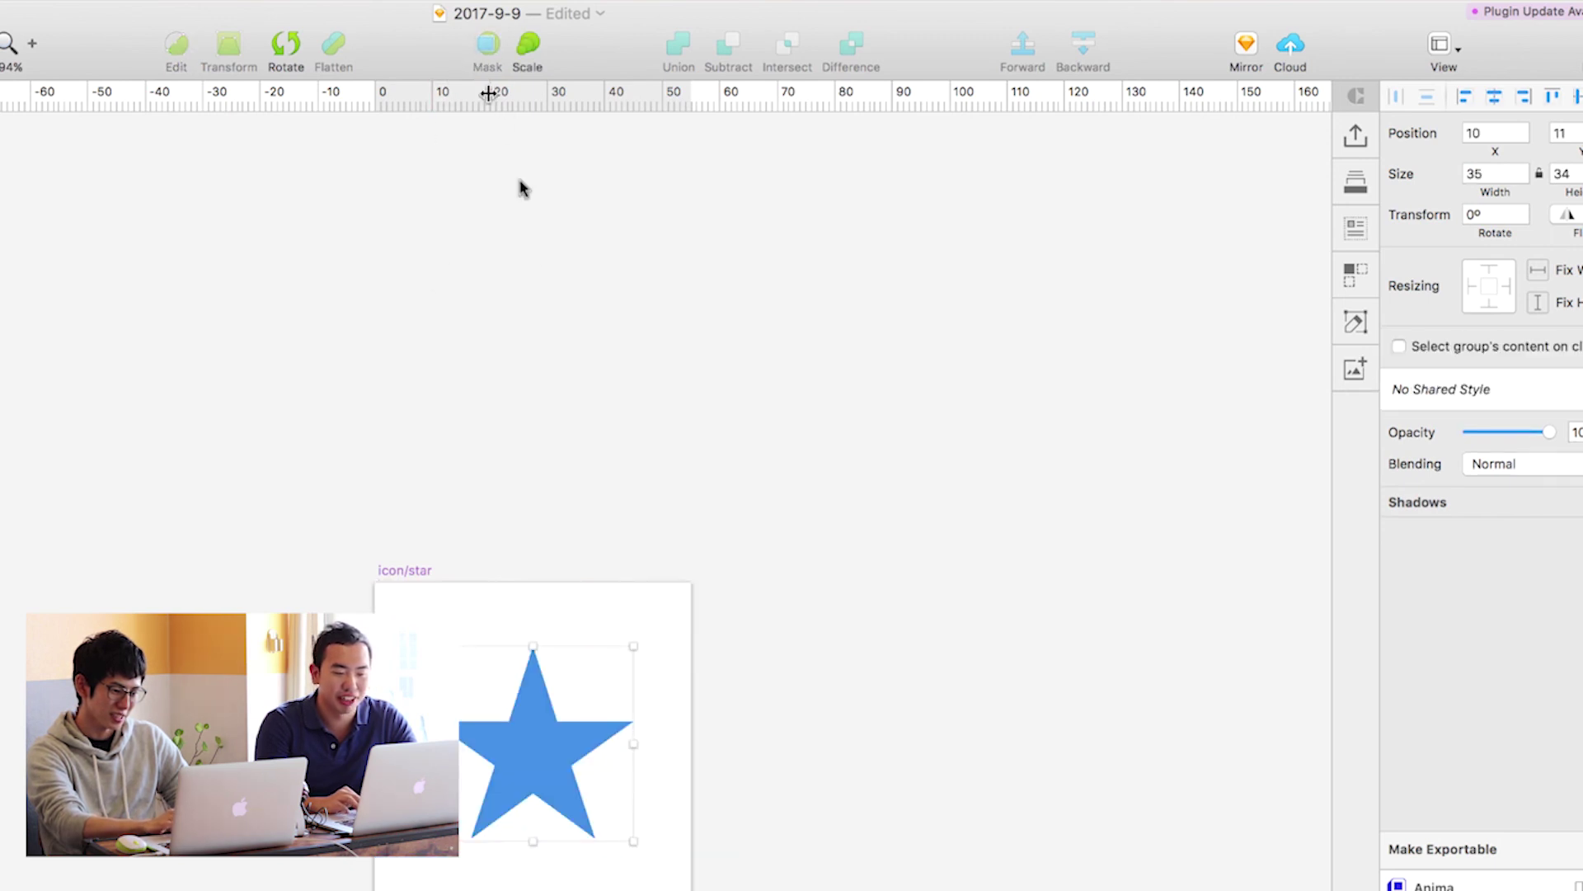
- Zoom out and scroll to view the row of six finished icon symbols
left_click(565, 332)
key("super+alt+3")
scroll(722, 438, "down", 3)
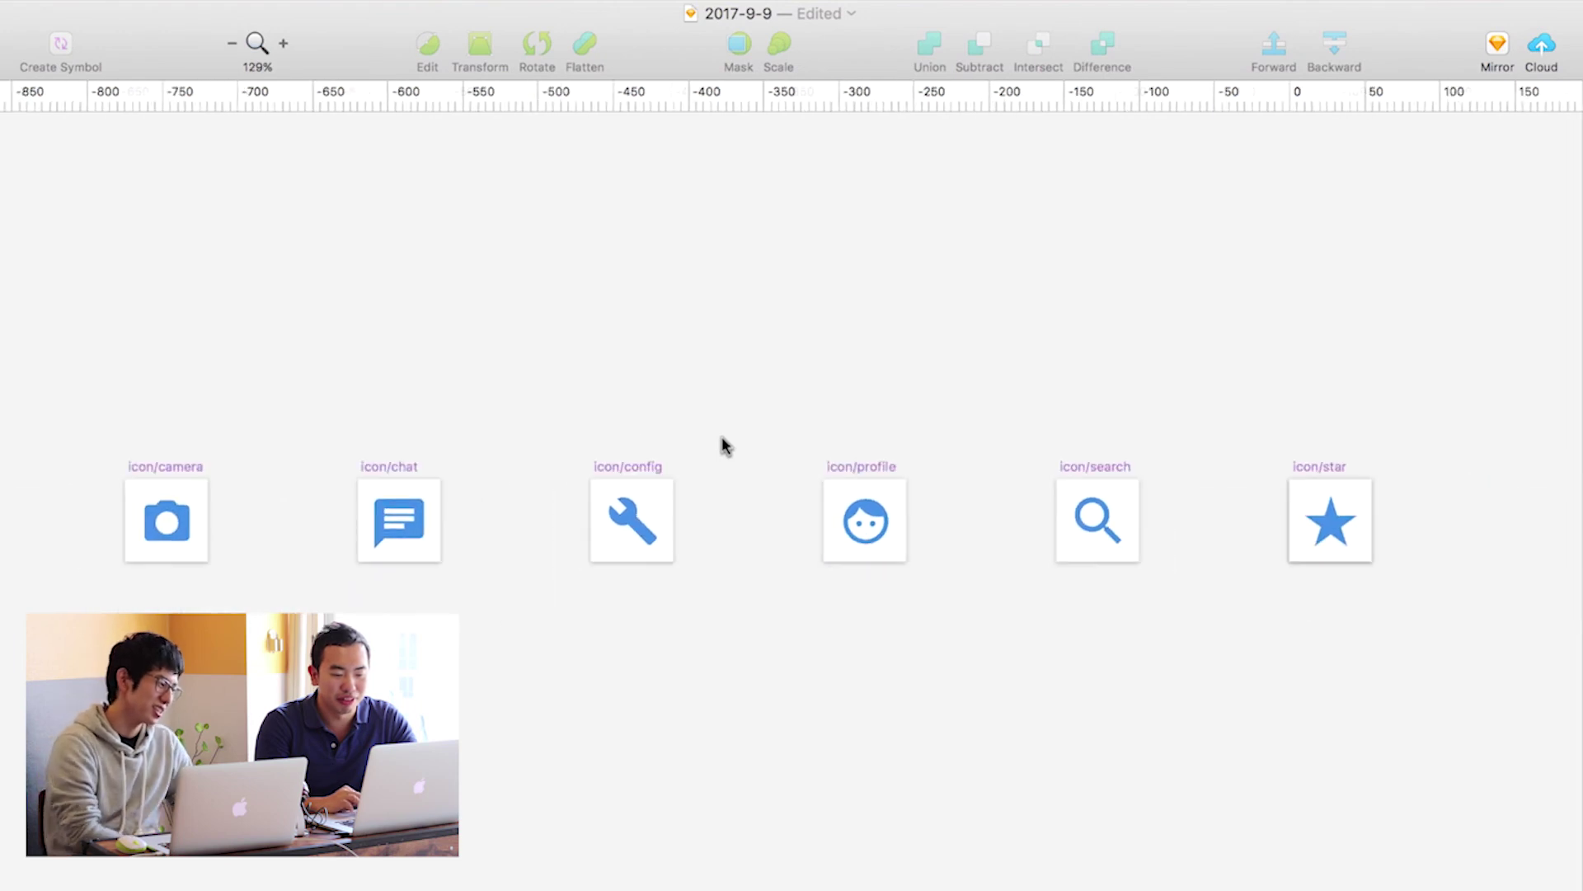
scroll(721, 438, "down", 3)
scroll(648, 363, "up", 2)
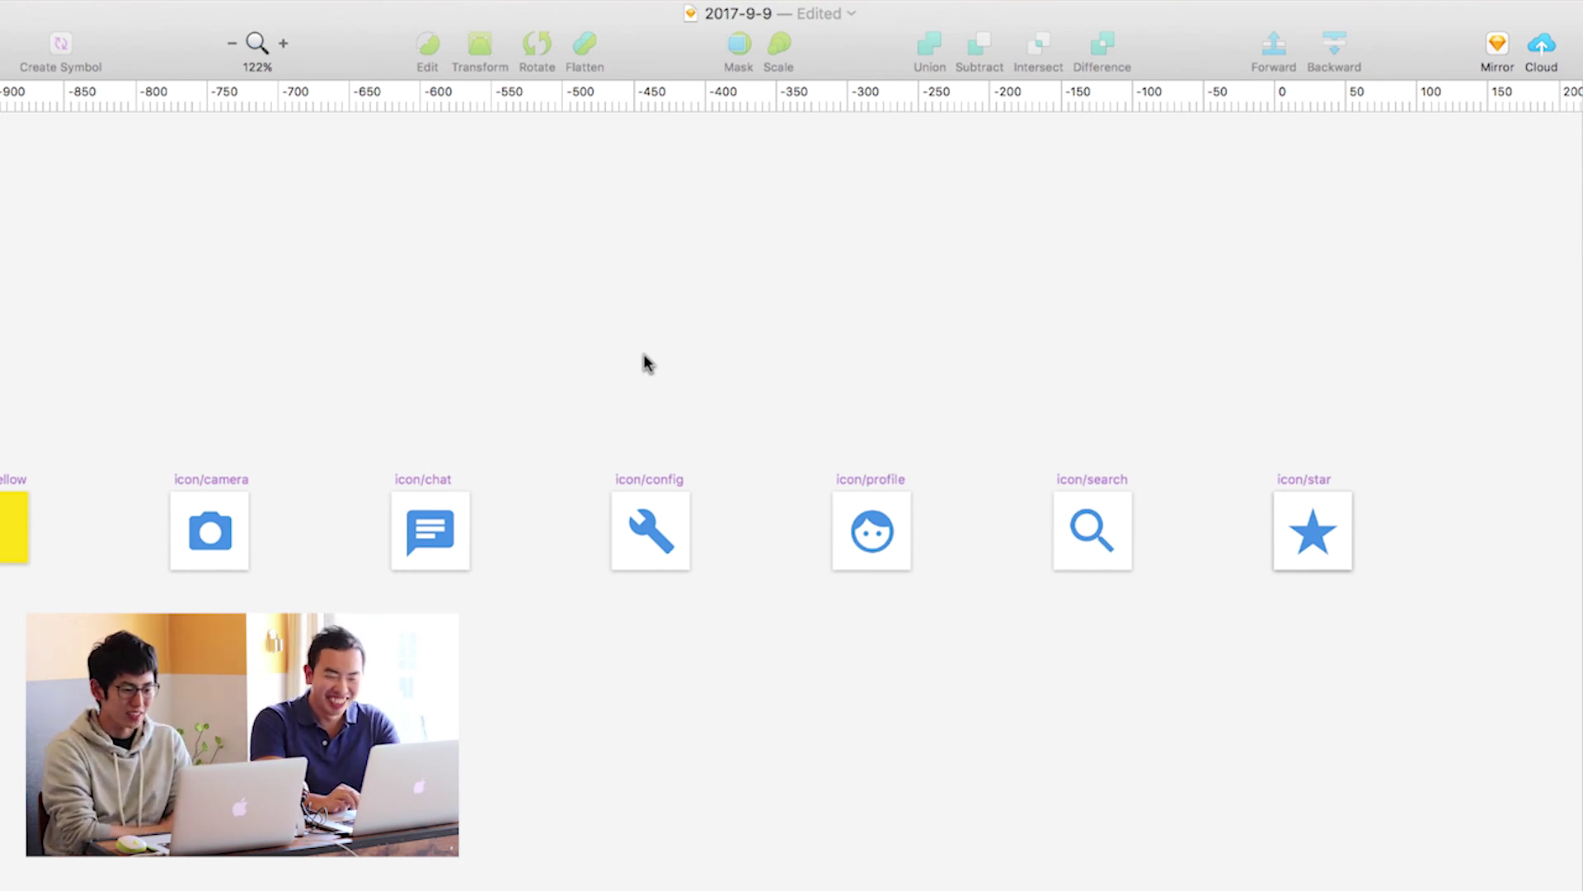
scroll(452, 379, "up", 2)
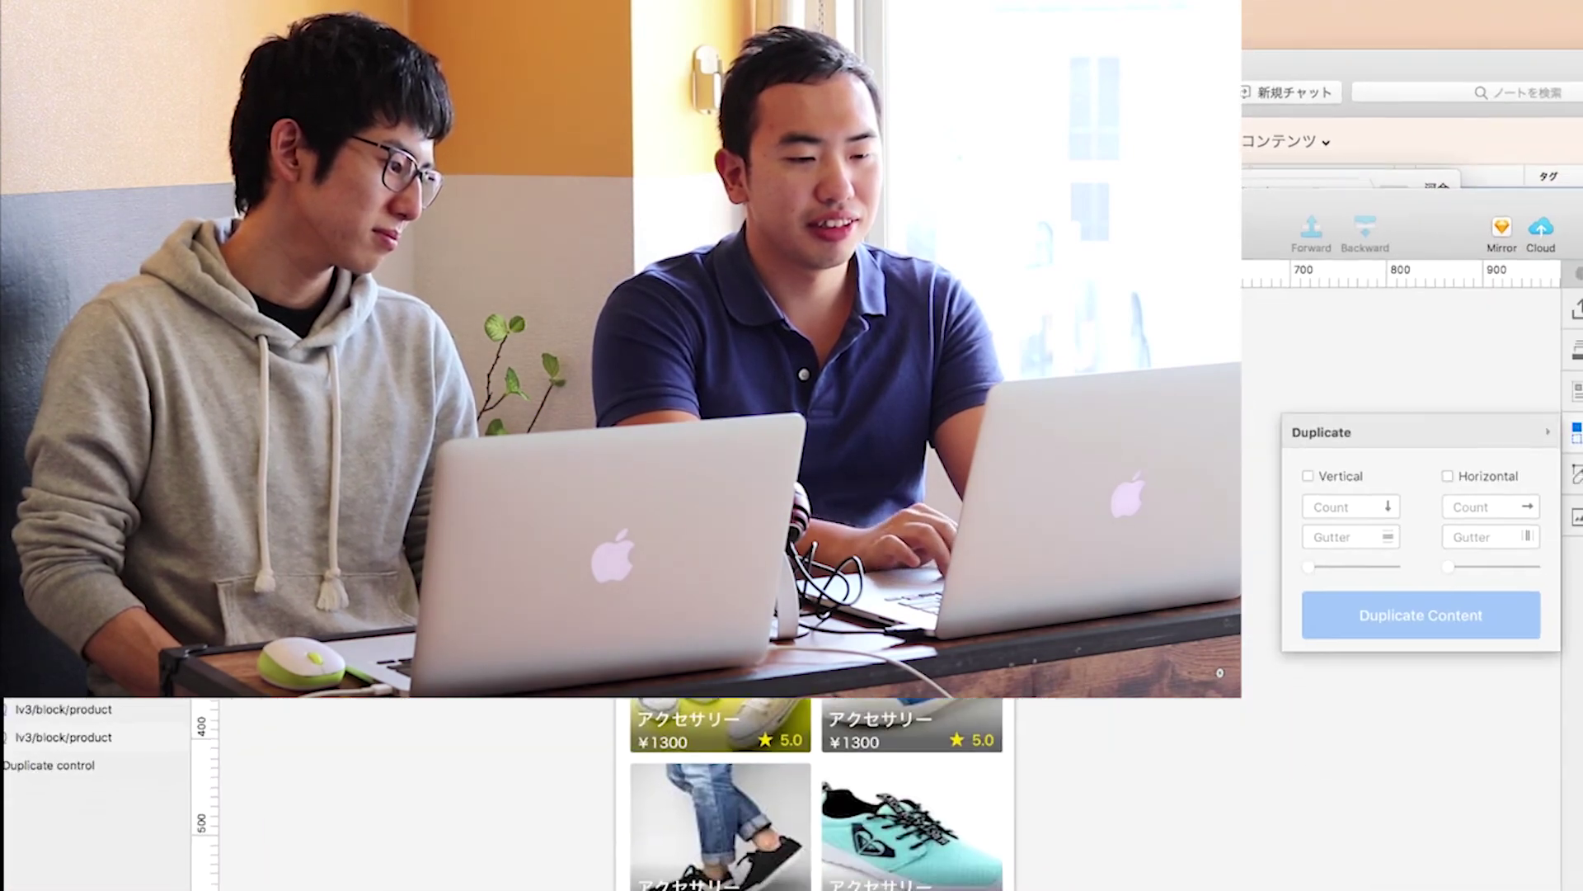
scroll(452, 872, "up", 5)
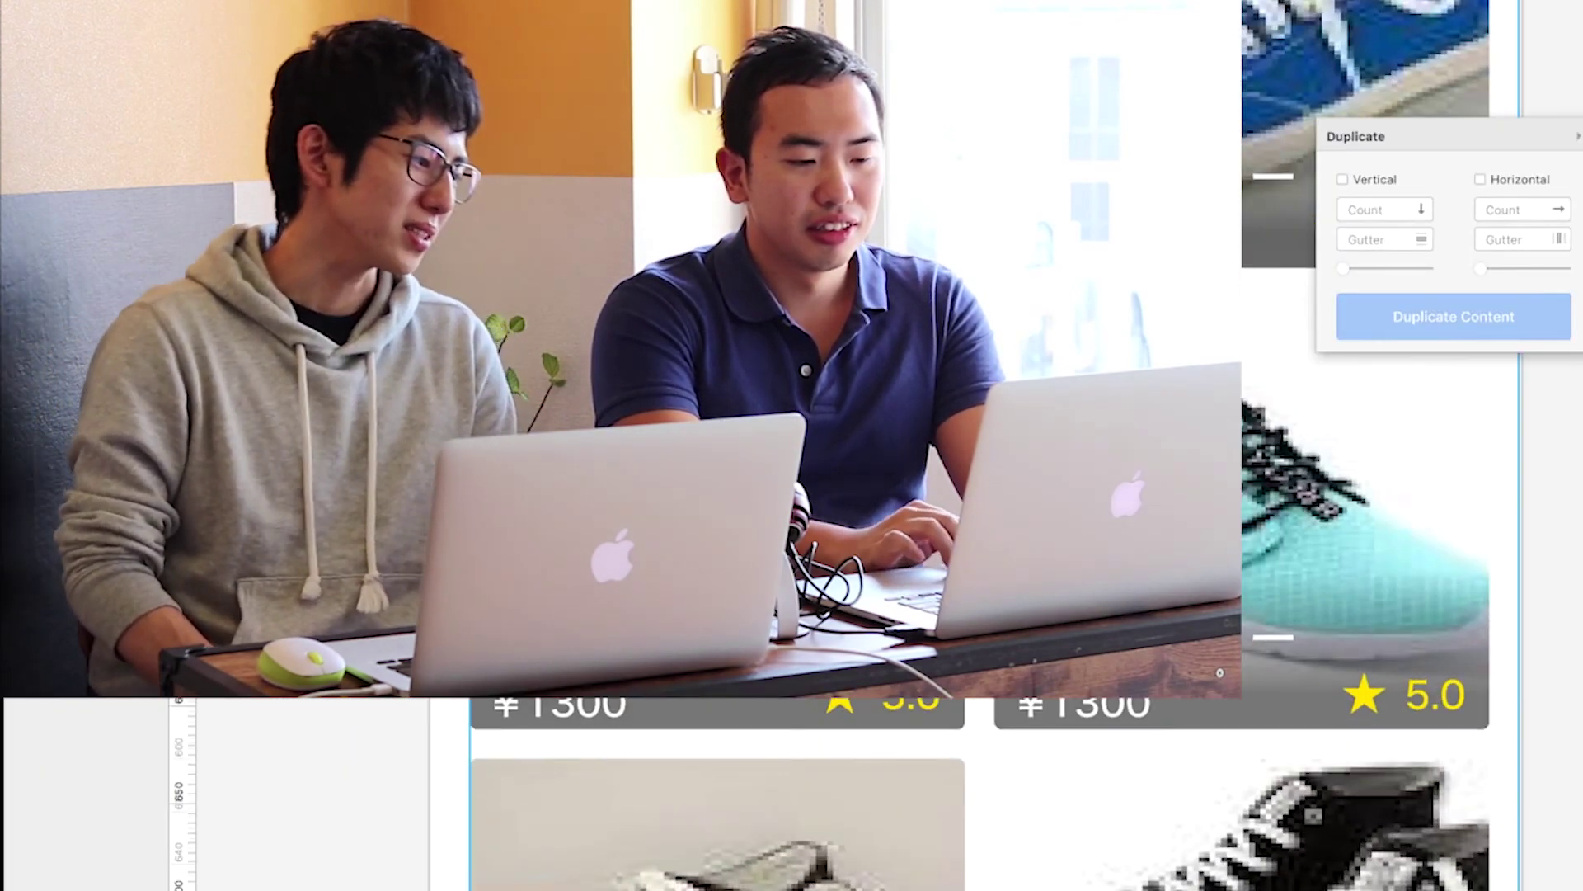